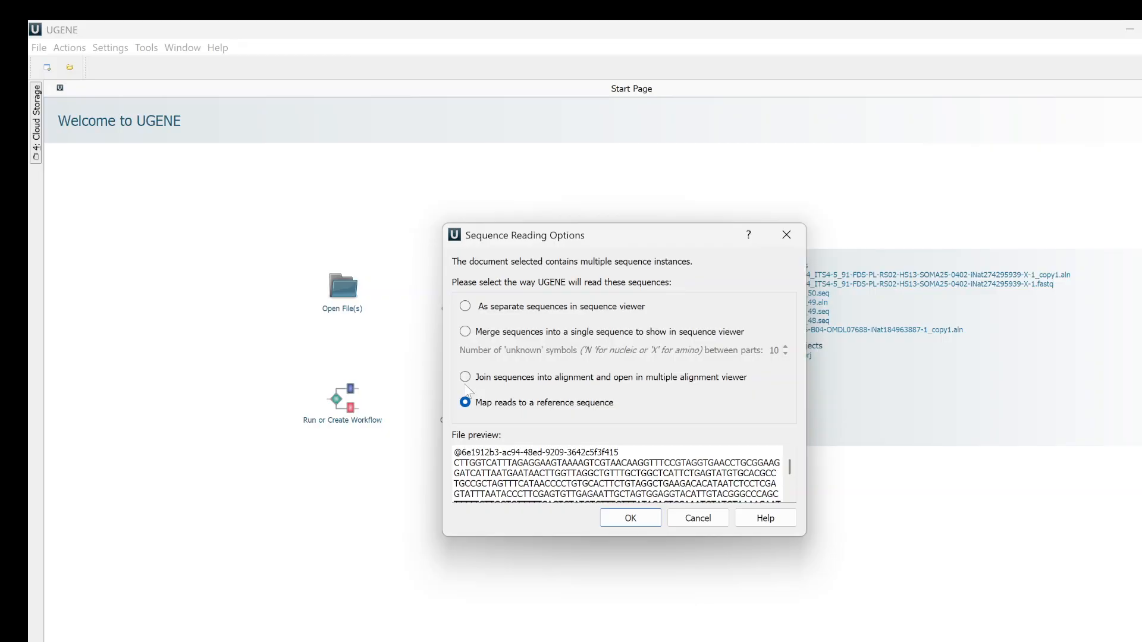
Open the FASTQ reads joined into one multiple alignment, and postpone the UGENE 52.1 update.
left_click(476, 377)
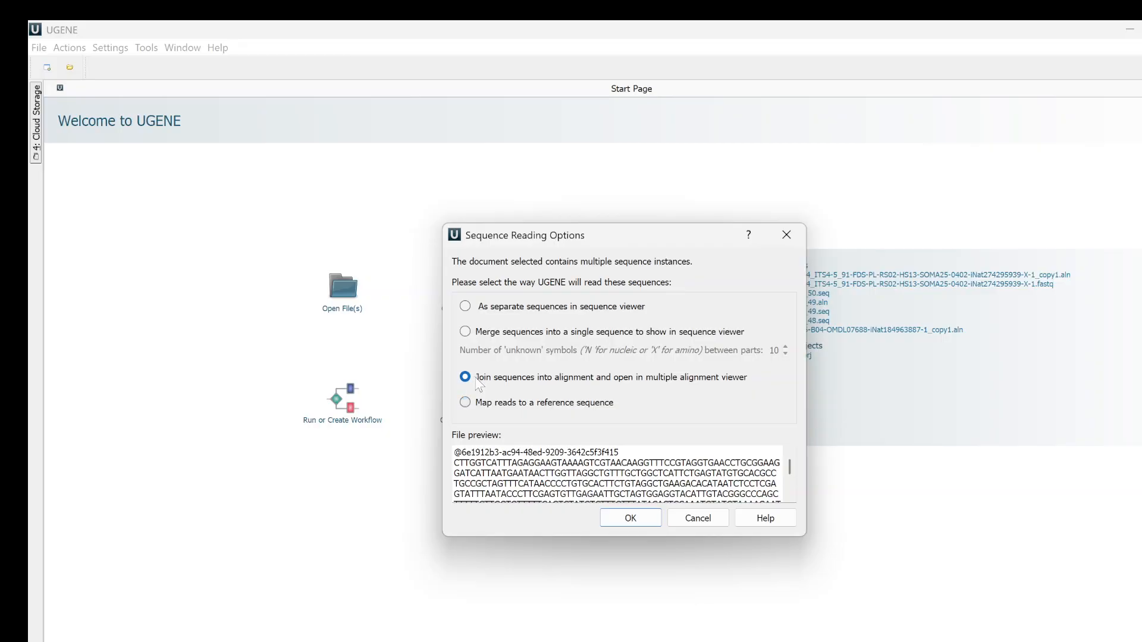
left_click(630, 517)
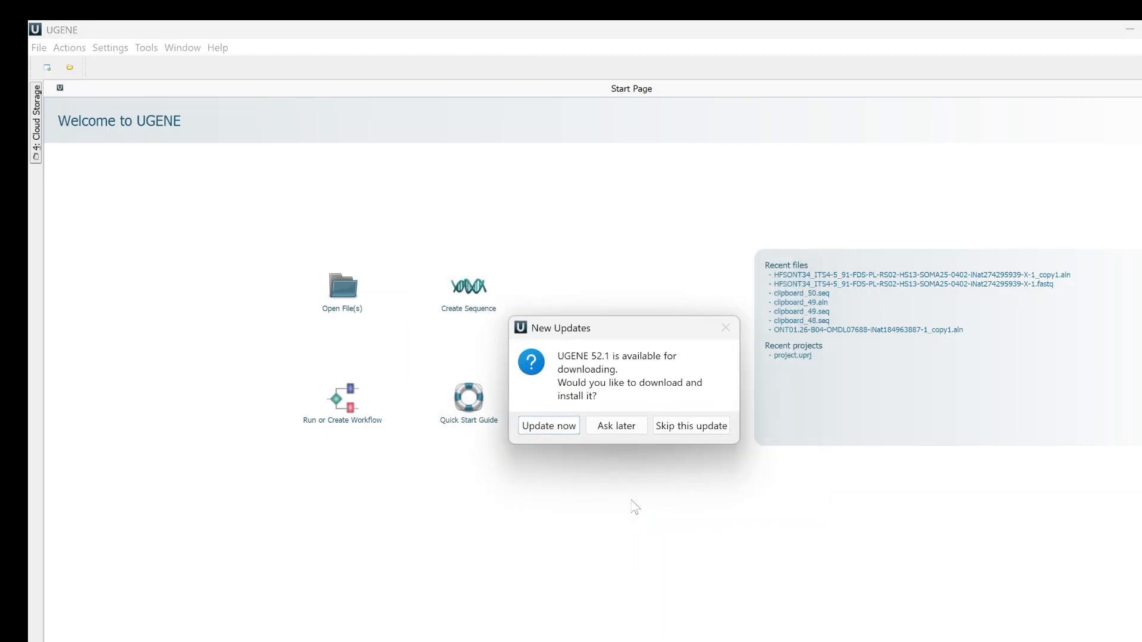
left_click(622, 426)
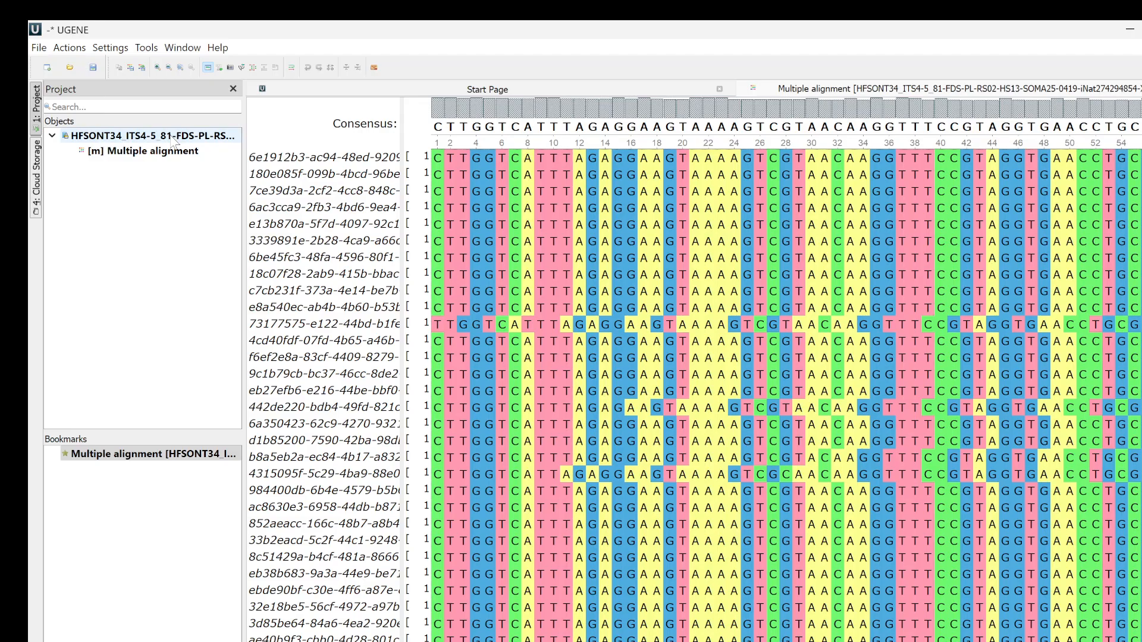
Export the alignment as a CLUSTALW copy added to the project, and align the sequences in that copy.
left_click(142, 68)
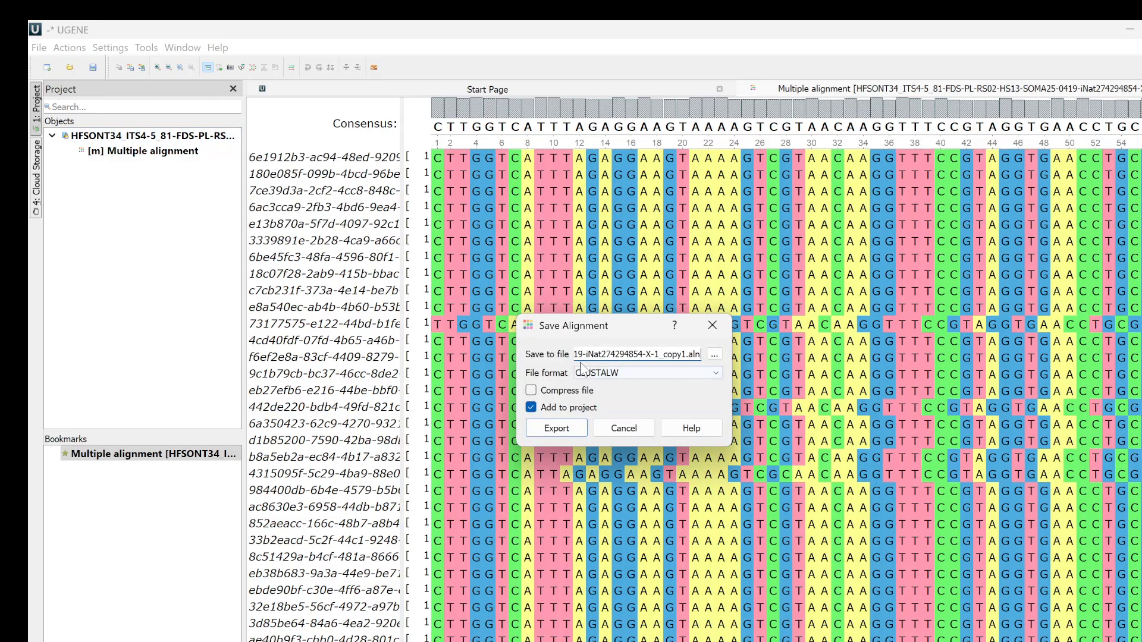
left_click(559, 421)
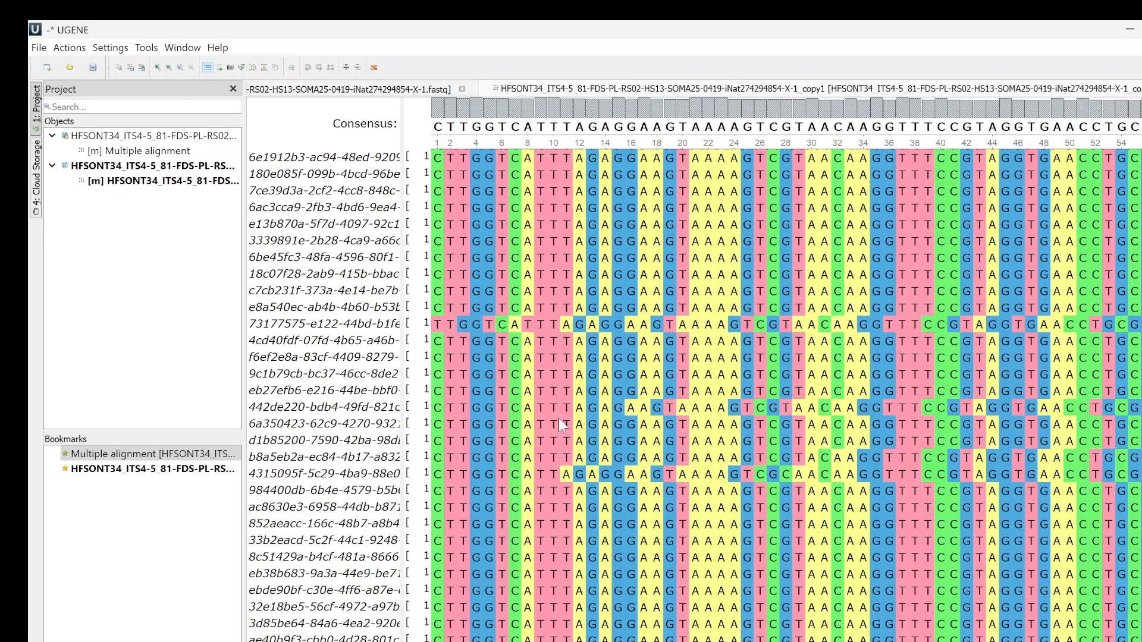
left_click(253, 67)
left_click(316, 127)
left_click(568, 435)
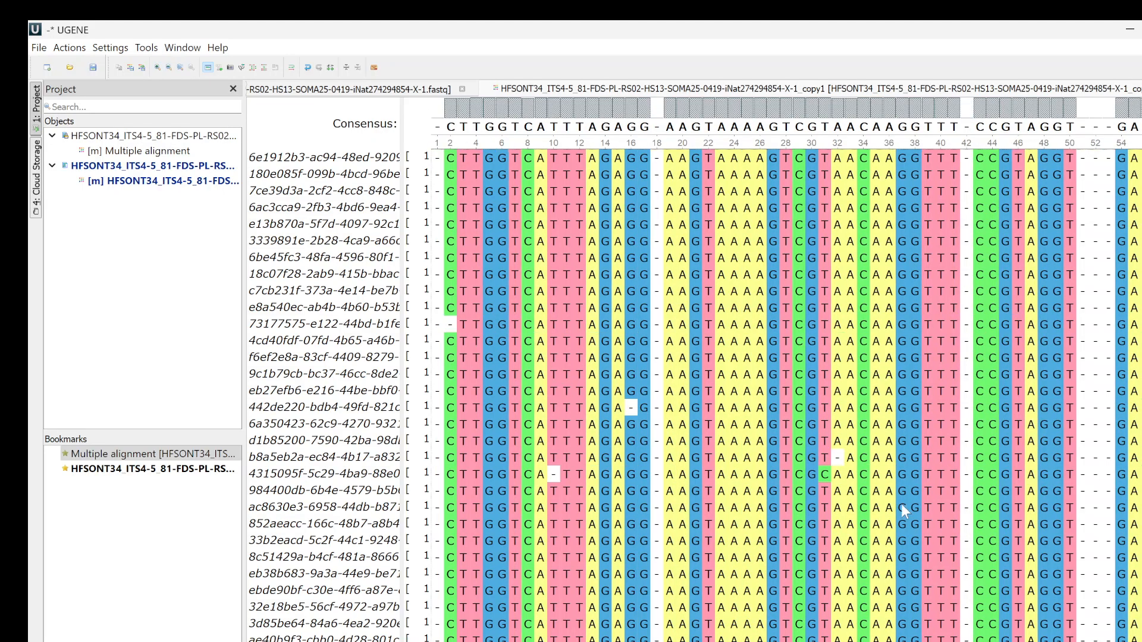
Remove the columns of gaps from the aligned copy, using the percentage-of-gaps criterion with a custom threshold.
right_click(1090, 270)
mouse_move(1085, 341)
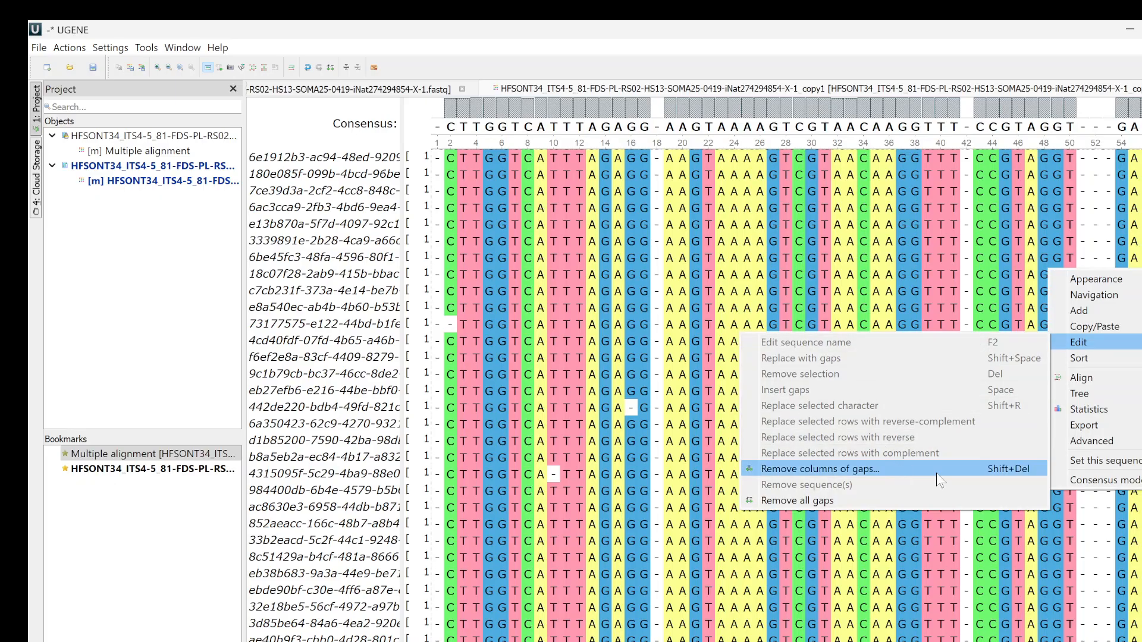
left_click(995, 473)
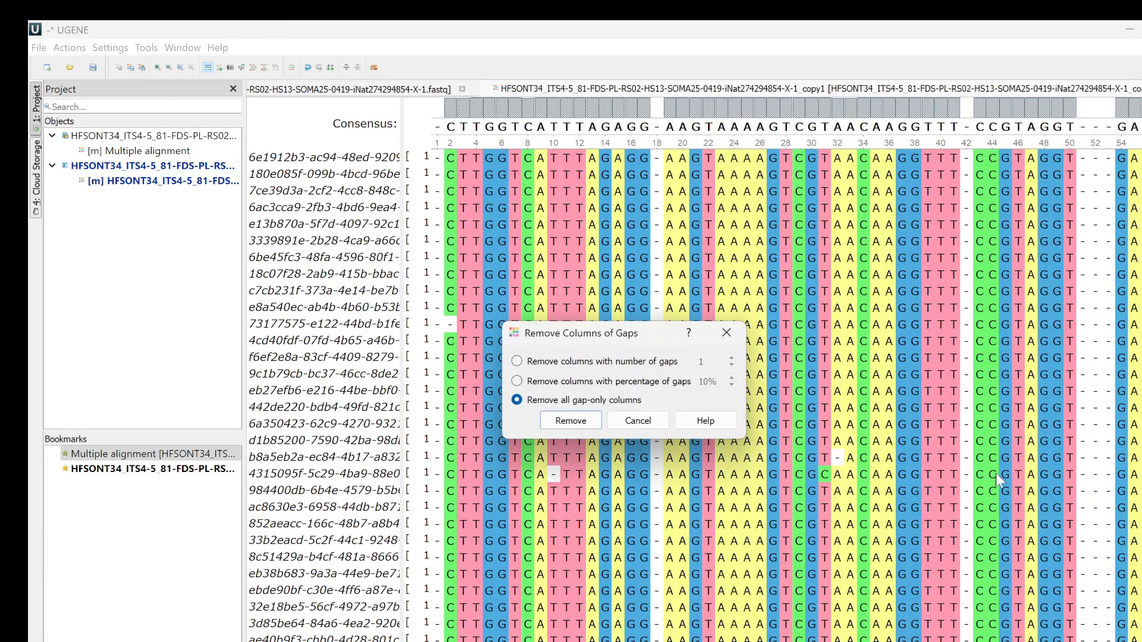
left_click(517, 380)
key("BackSpace")
type("9")
left_click(561, 419)
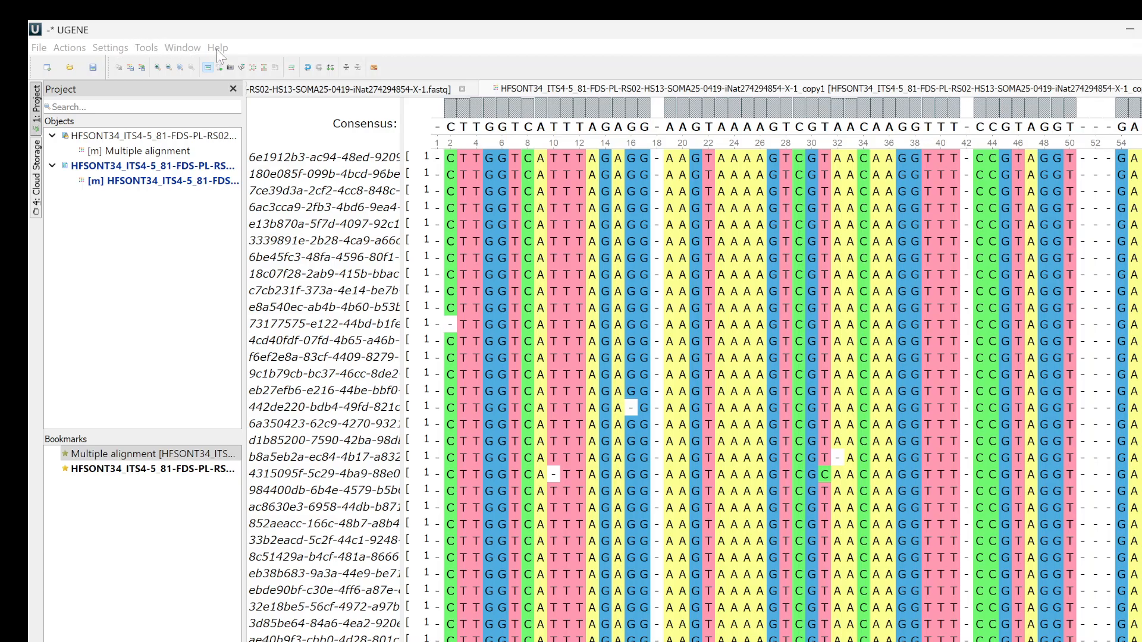
left_click(680, 405)
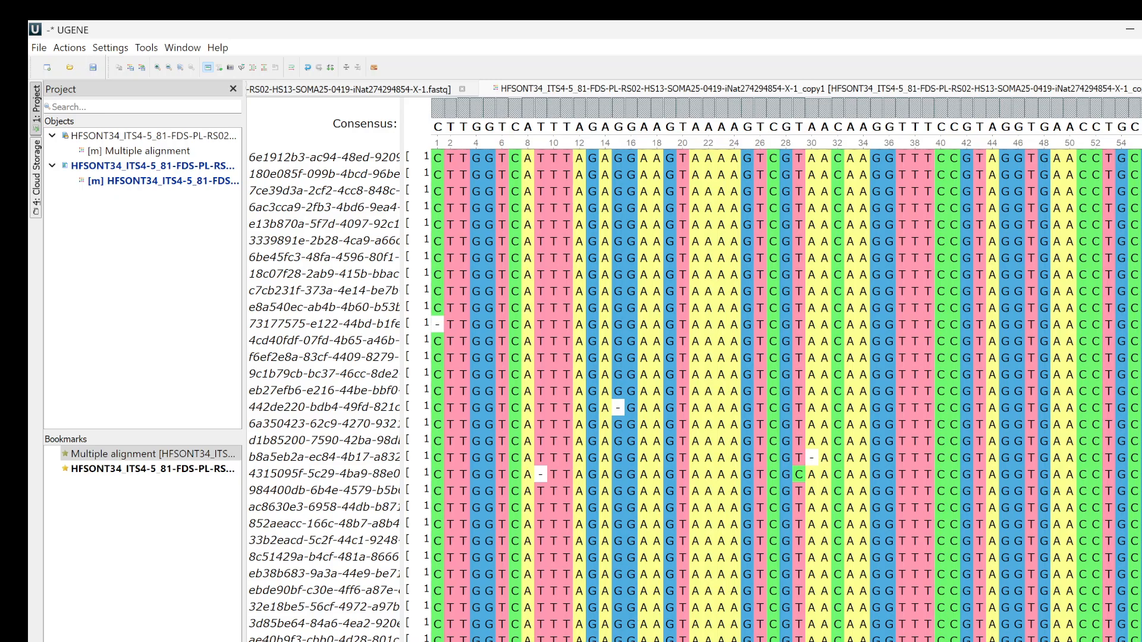
Examine the alignment along its length for ambiguous consensus positions and columns where the reads differ.
scroll(785, 393, "right", 10)
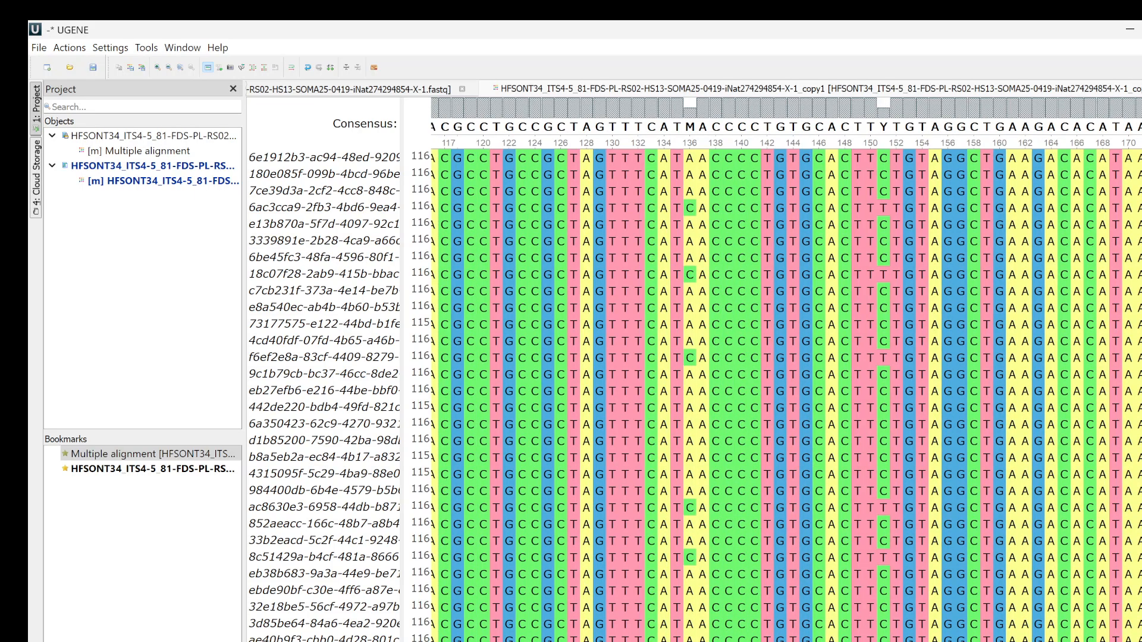
scroll(785, 393, "right", 1)
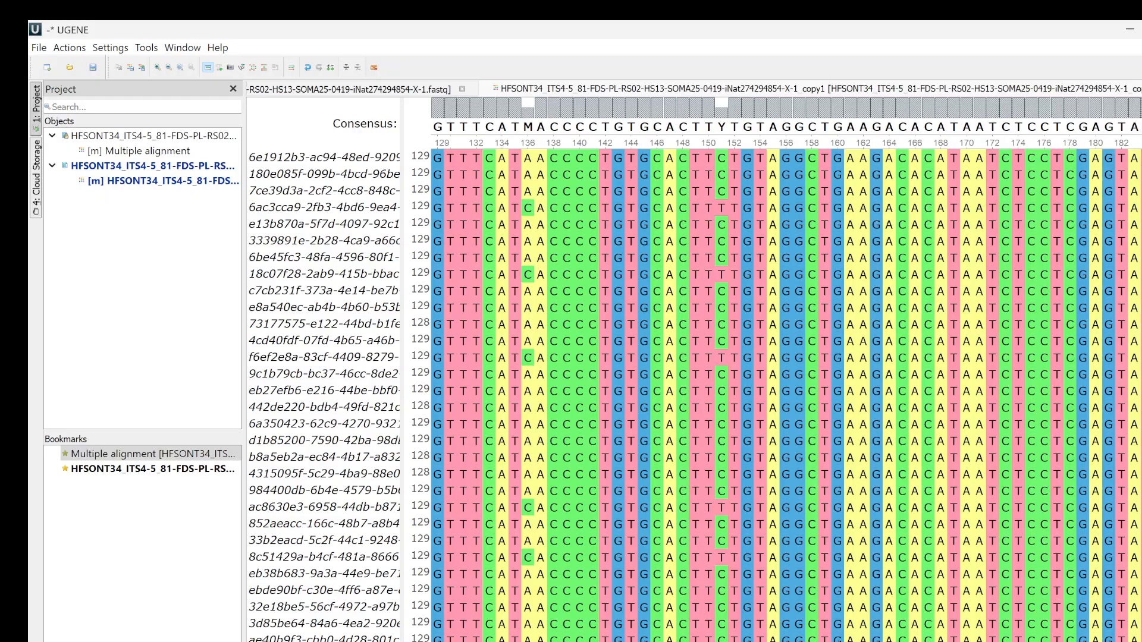
scroll(785, 393, "right", 3)
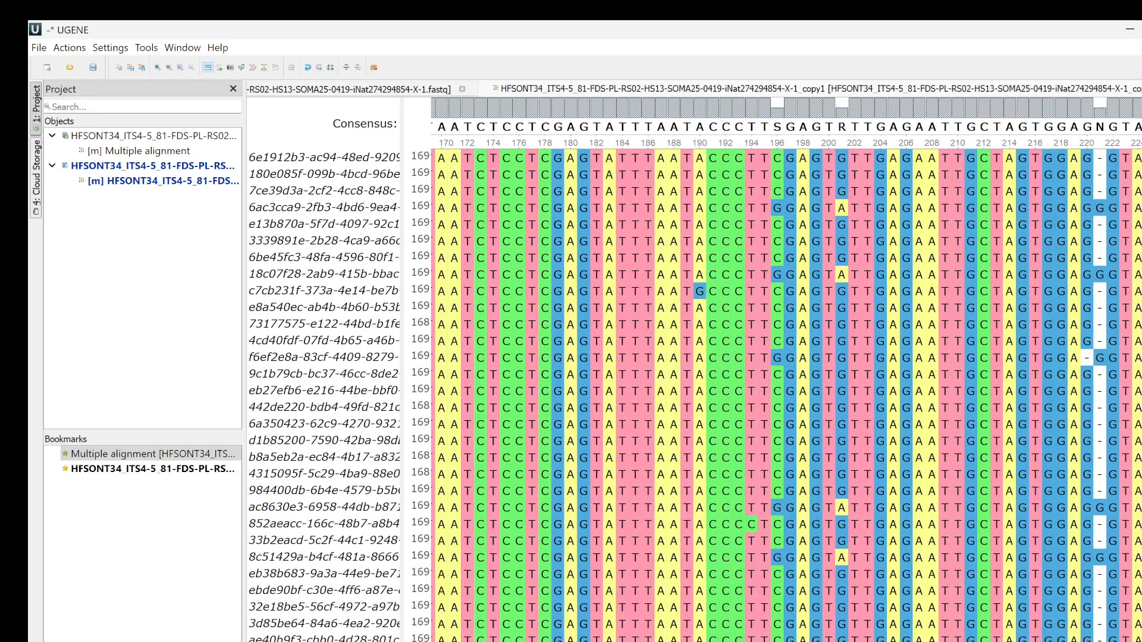
scroll(786, 393, "right", 3)
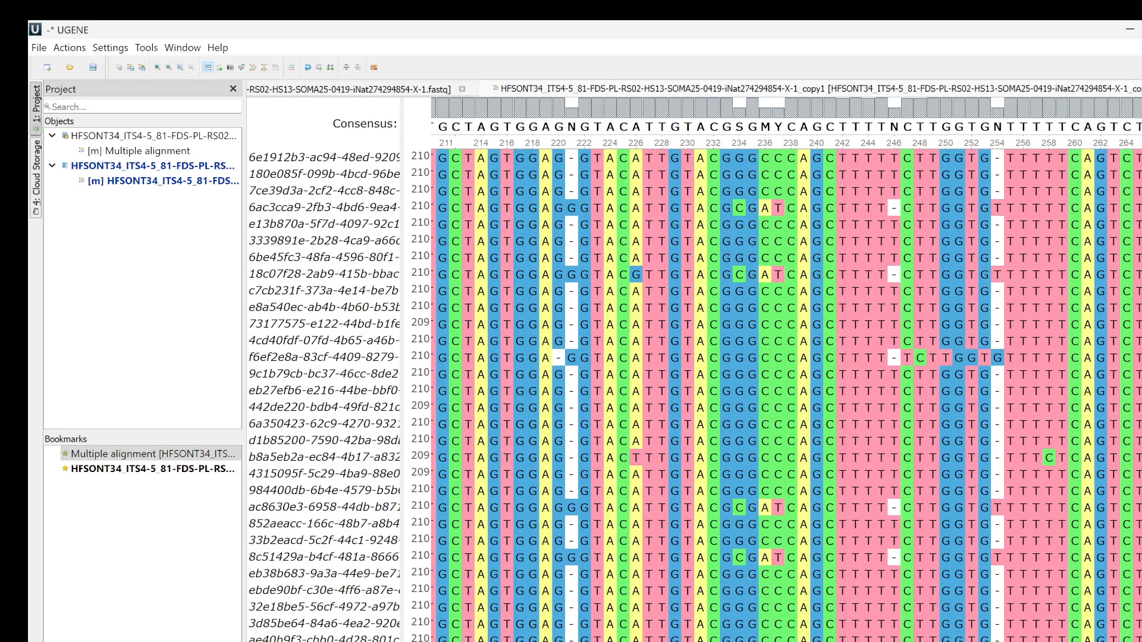
scroll(786, 393, "right", 6)
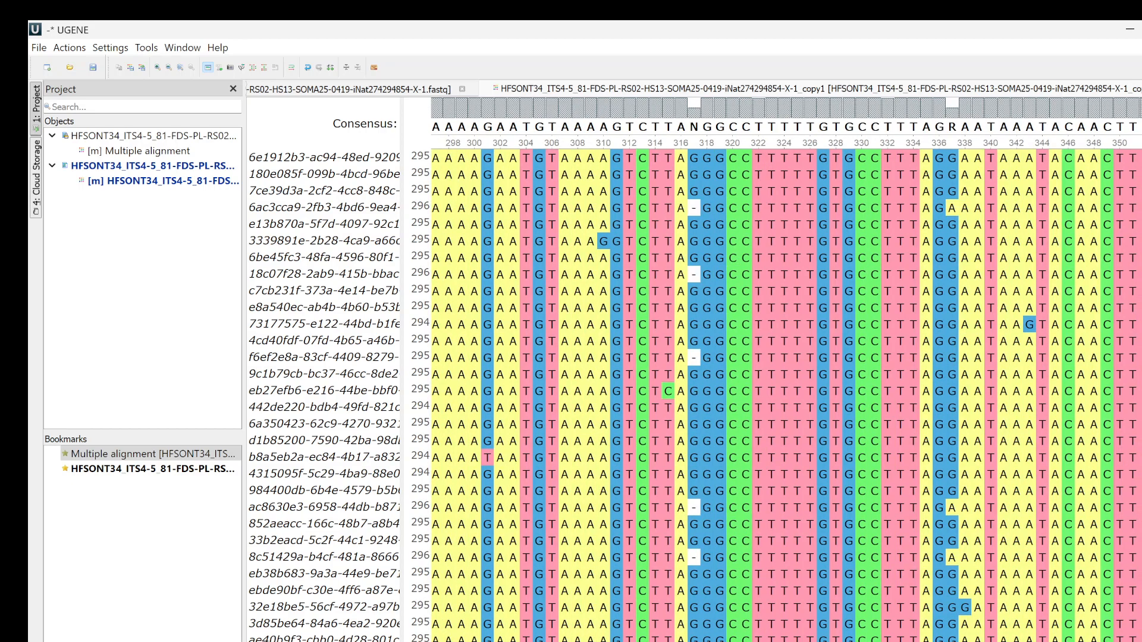
scroll(785, 392, "right", 15)
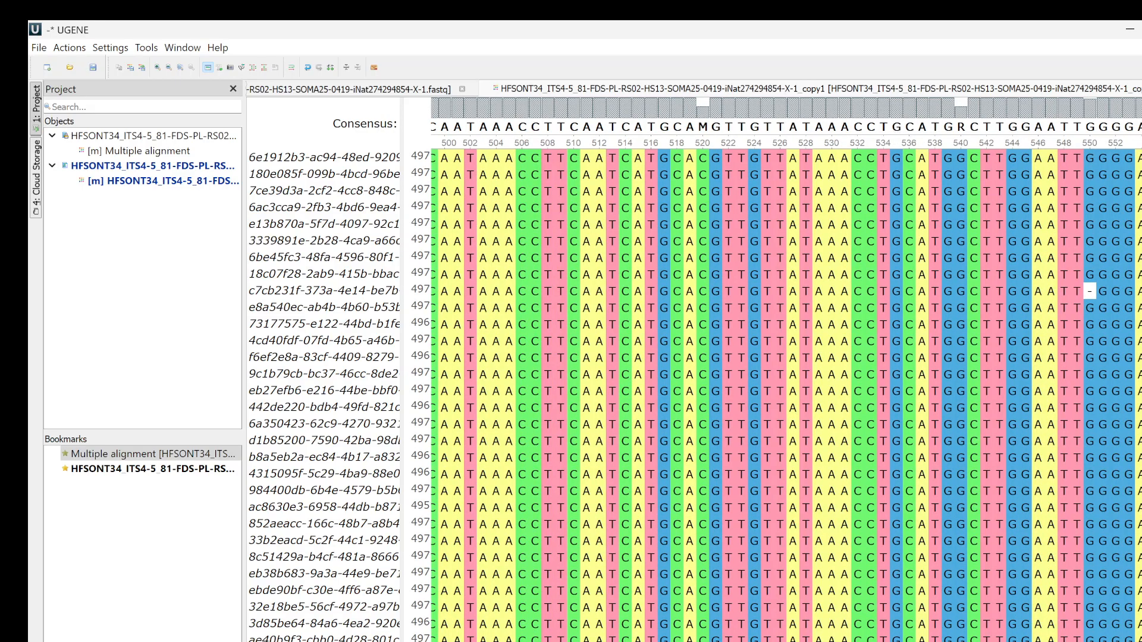
scroll(785, 392, "right", 3)
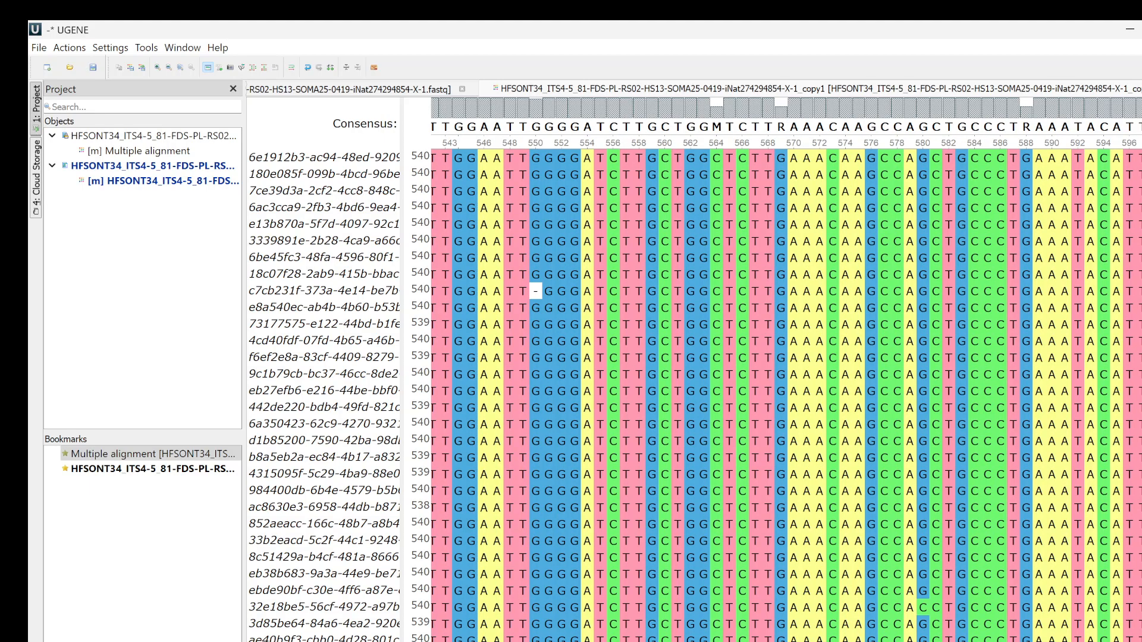
scroll(785, 392, "right", 10)
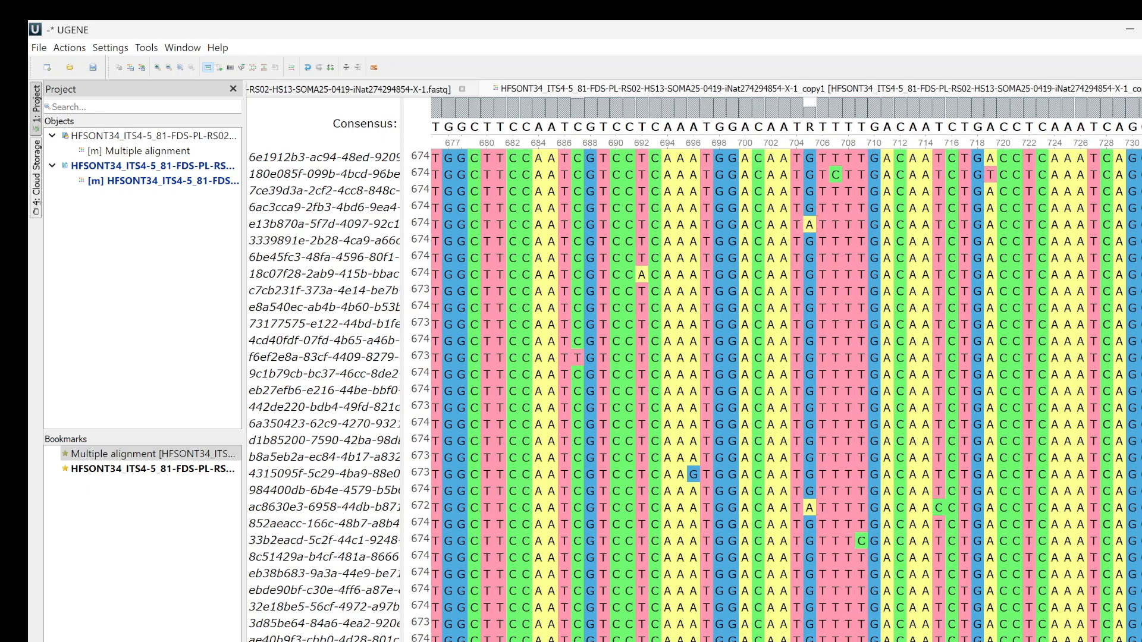
scroll(785, 393, "left", 20)
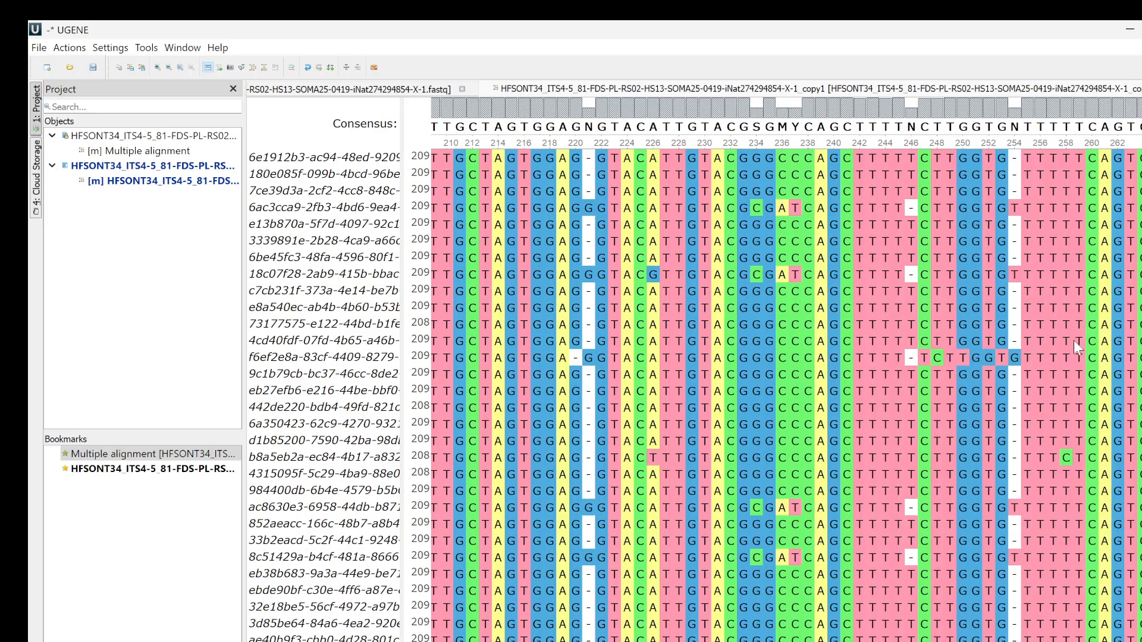
Examine the reads down the list in columns 210 to 262, comparing their base and gap patterns.
scroll(783, 395, "down", 20)
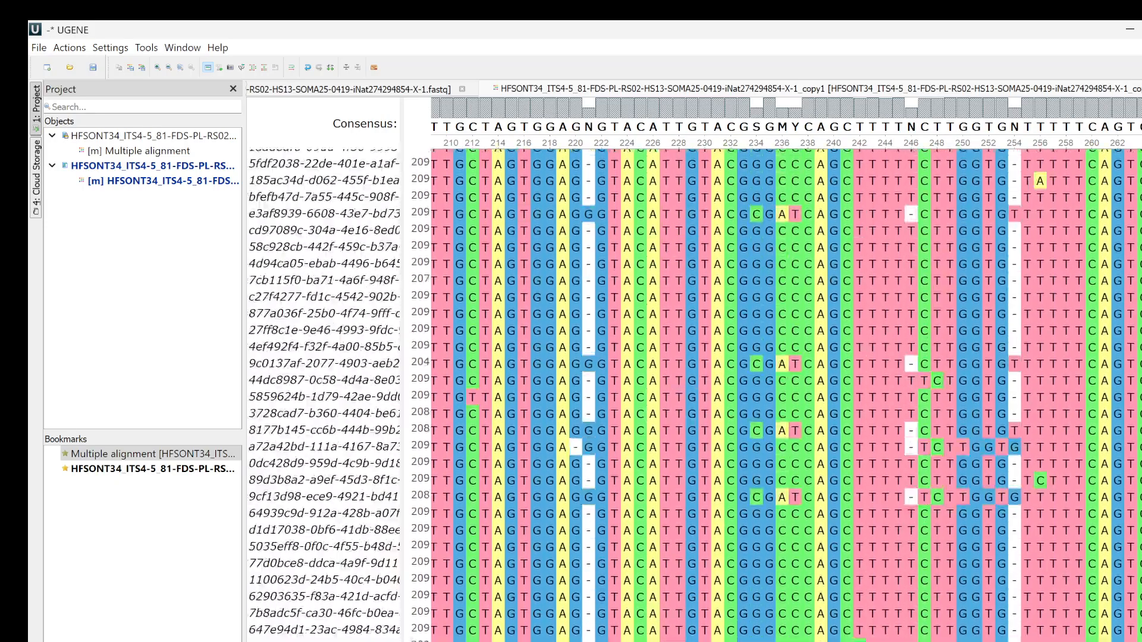
scroll(782, 395, "down", 20)
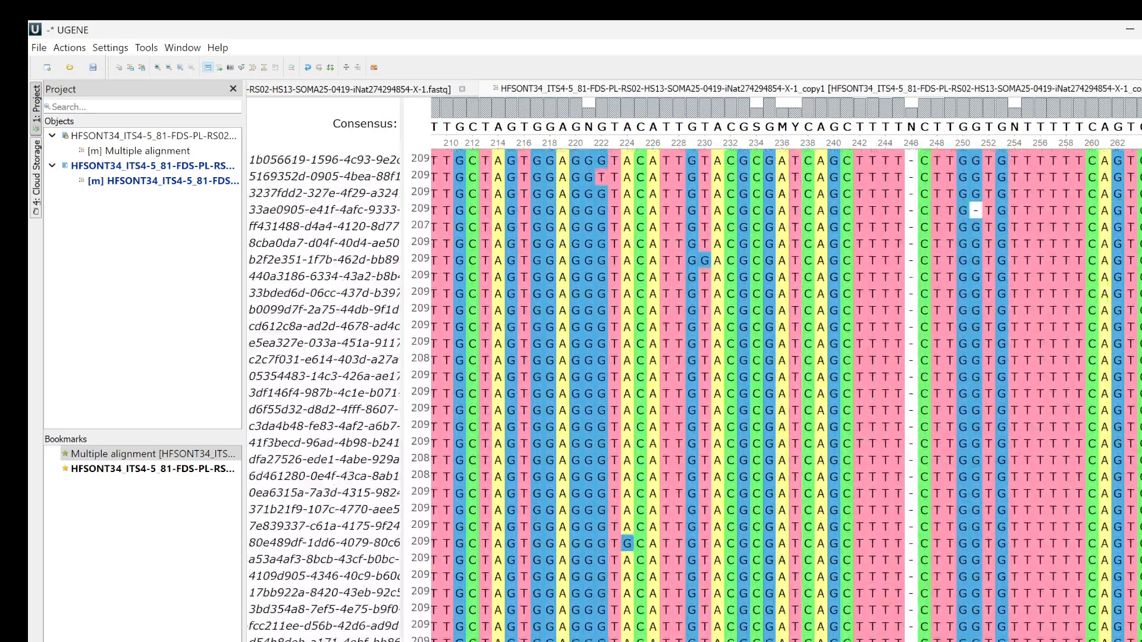
scroll(782, 395, "down", 10)
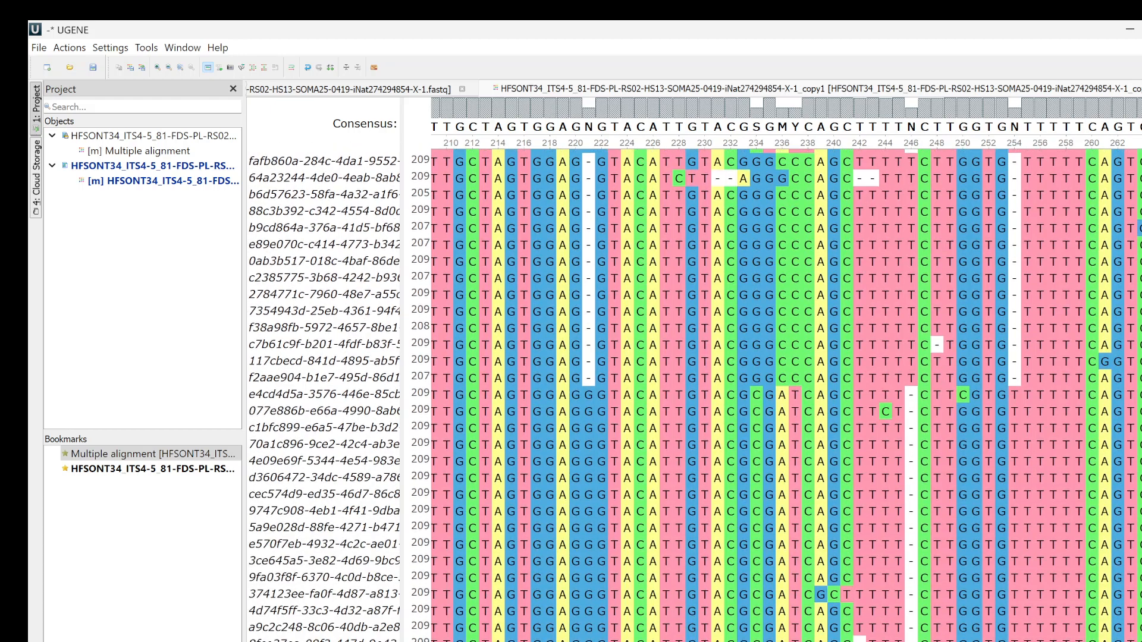
scroll(783, 395, "down", 2)
scroll(783, 395, "up", 2)
scroll(783, 395, "down", 2)
scroll(782, 395, "up", 3)
scroll(783, 395, "down", 1)
scroll(782, 395, "down", 1)
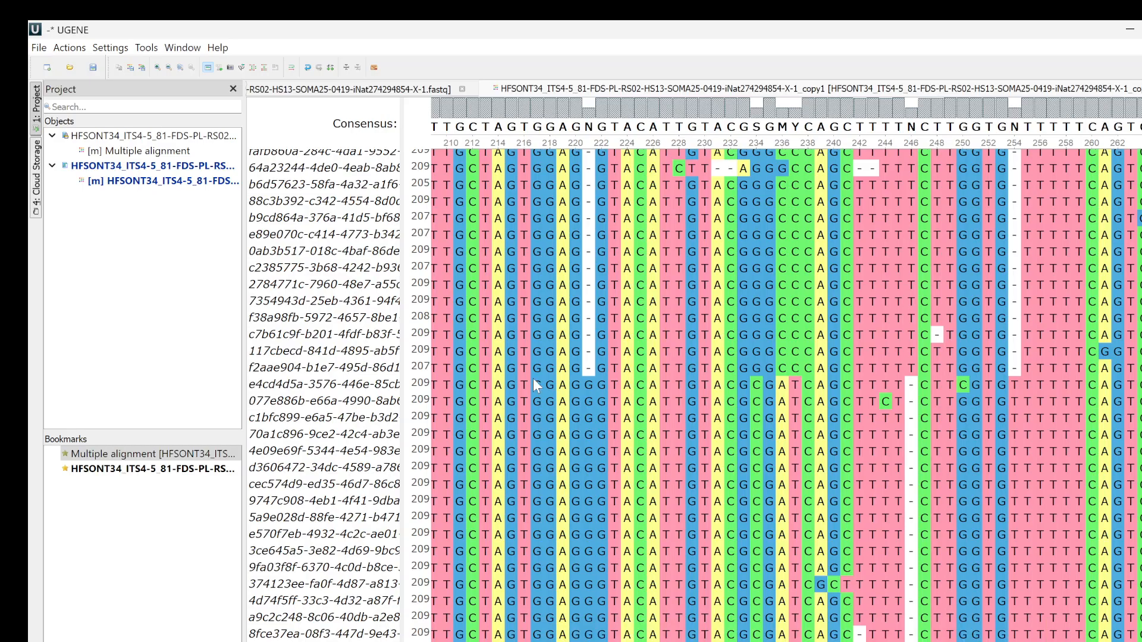
Mark the read beginning with e4cd4d5a, and compare the base and gap patterns of the reads above and below it.
left_click(390, 385)
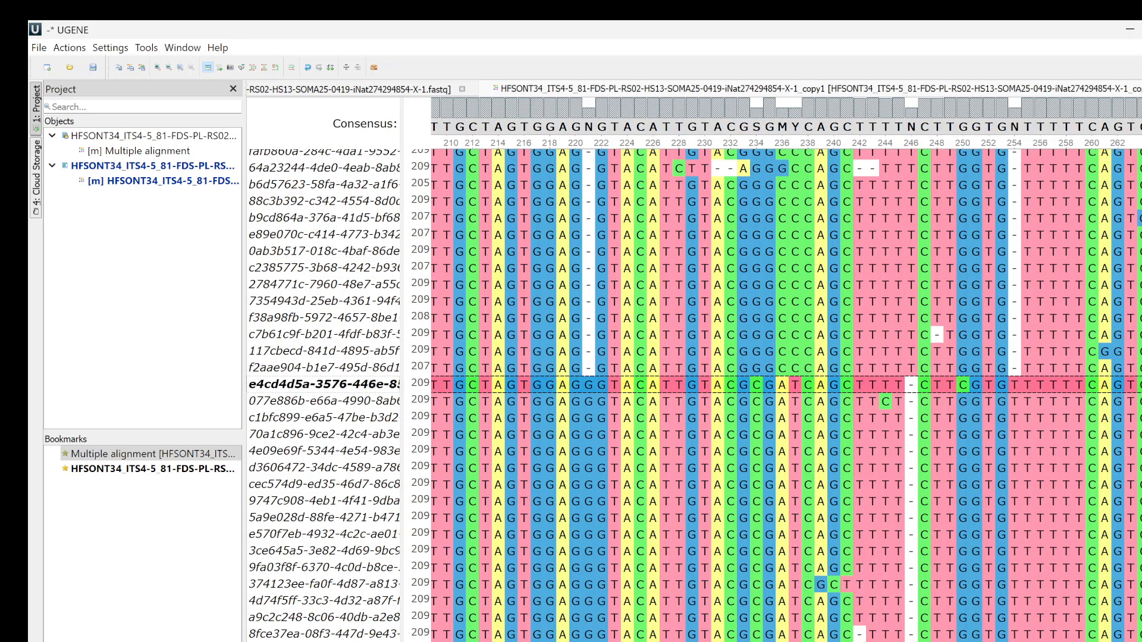
scroll(785, 395, "down", 20)
scroll(695, 395, "down", 20)
scroll(695, 395, "up", 20)
scroll(695, 395, "down", 5)
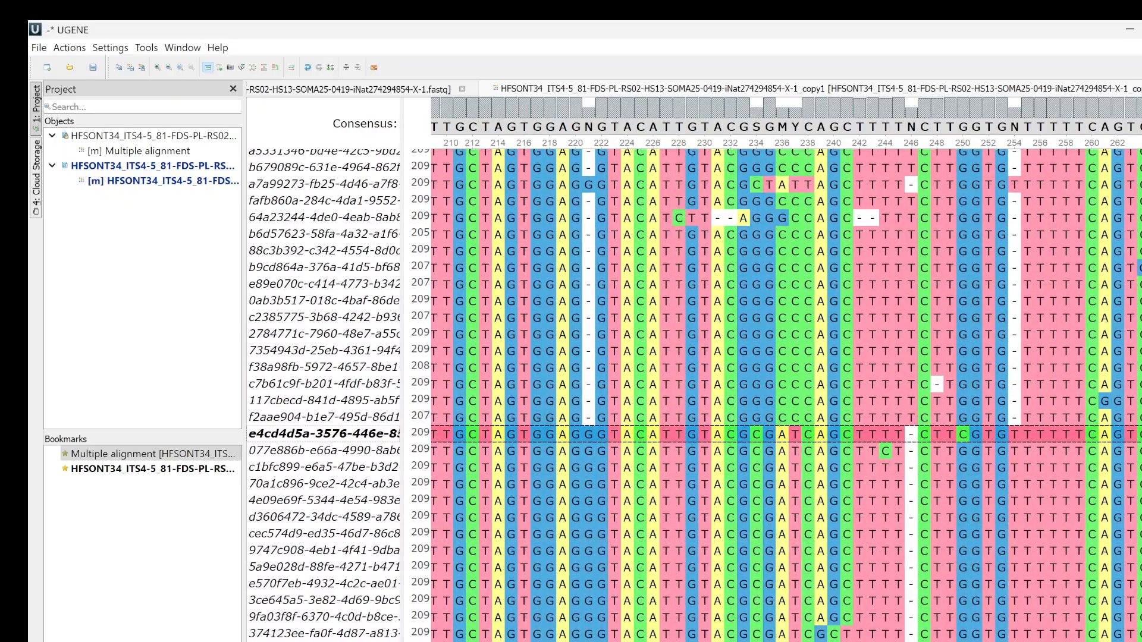
scroll(695, 394, "up", 2)
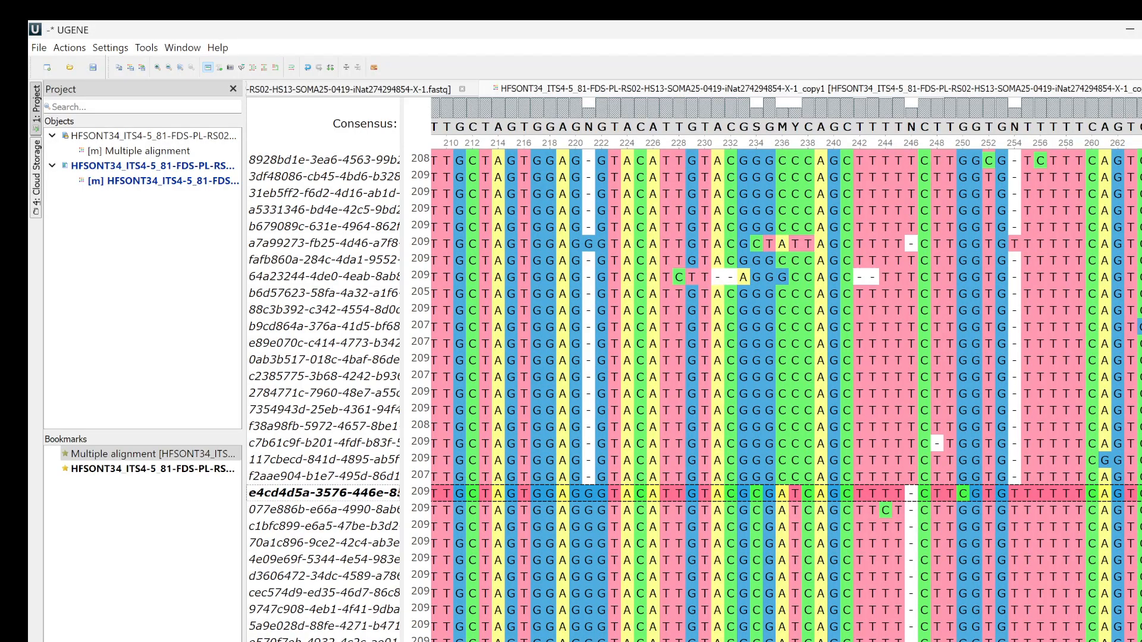
scroll(695, 395, "down", 15)
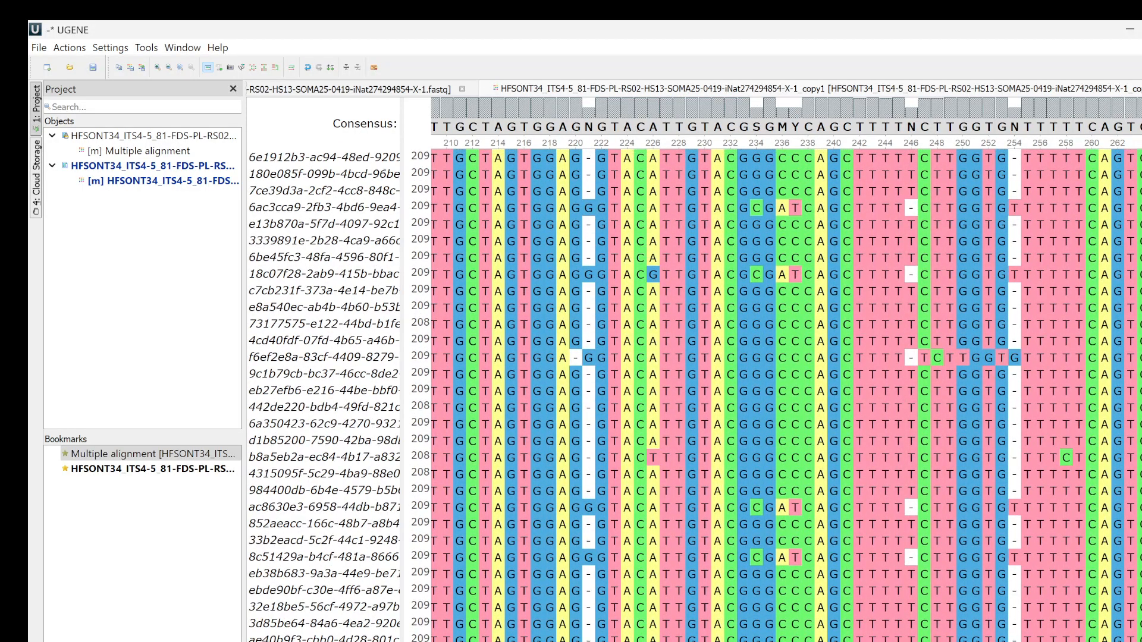
scroll(695, 395, "down", 10)
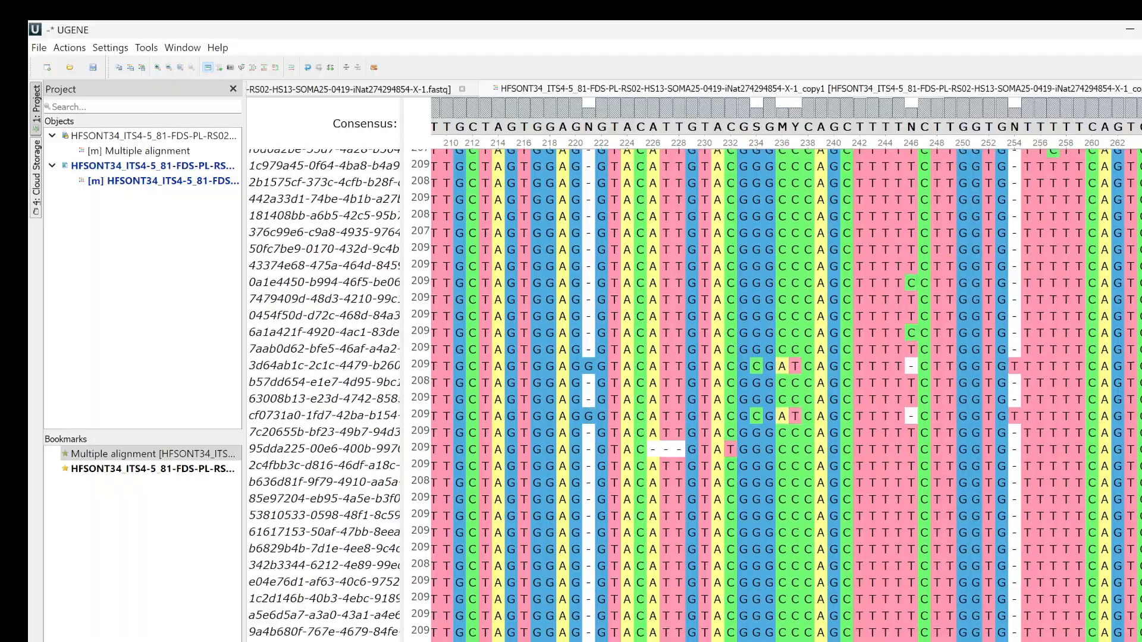
scroll(695, 395, "up", 7)
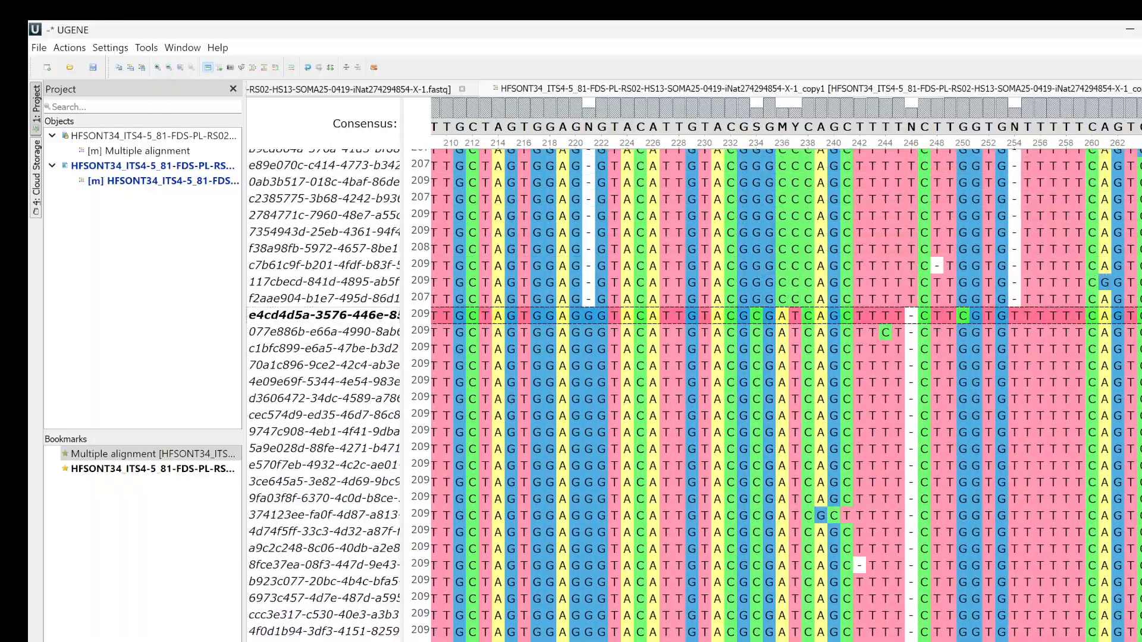
scroll(695, 395, "down", 4)
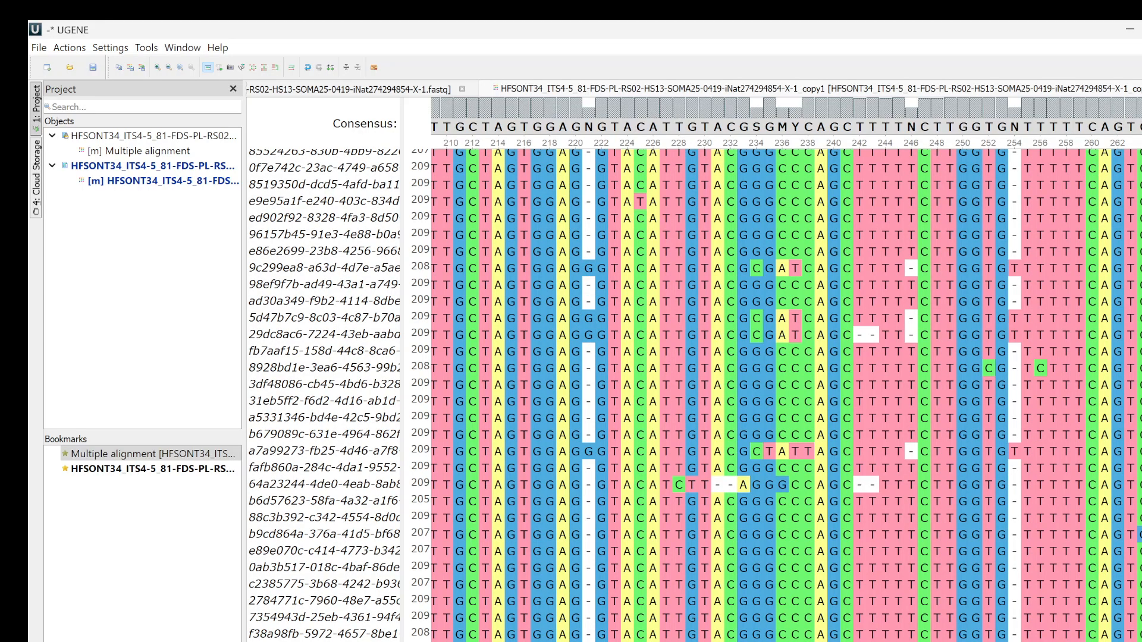
scroll(695, 395, "up", 8)
scroll(695, 395, "down", 20)
scroll(695, 394, "up", 13)
scroll(695, 395, "down", 12)
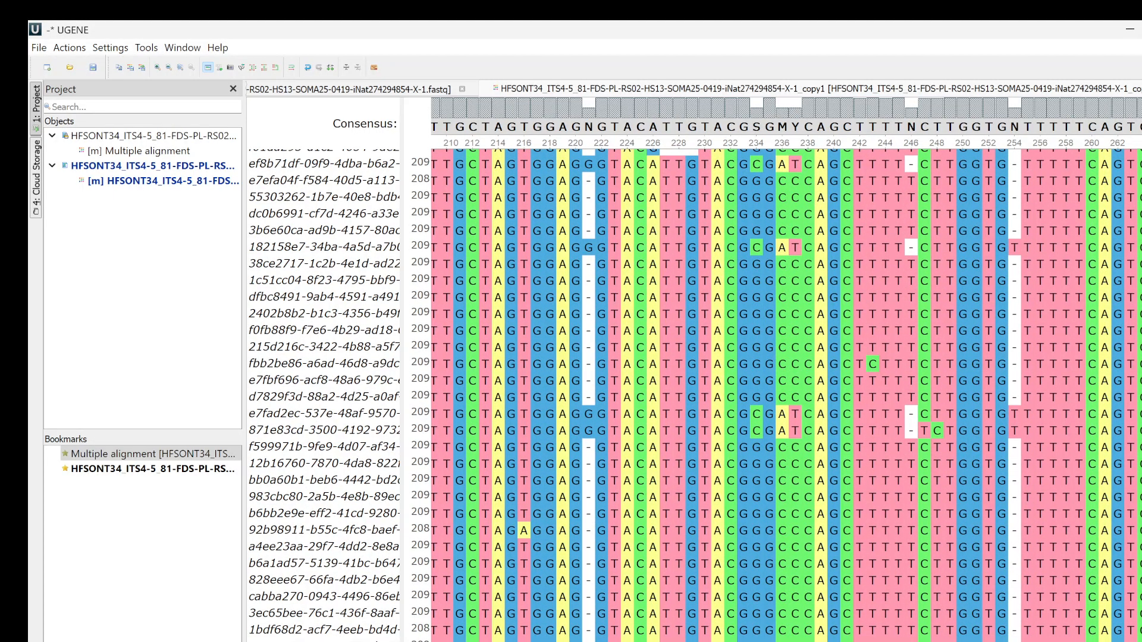
scroll(695, 395, "down", 10)
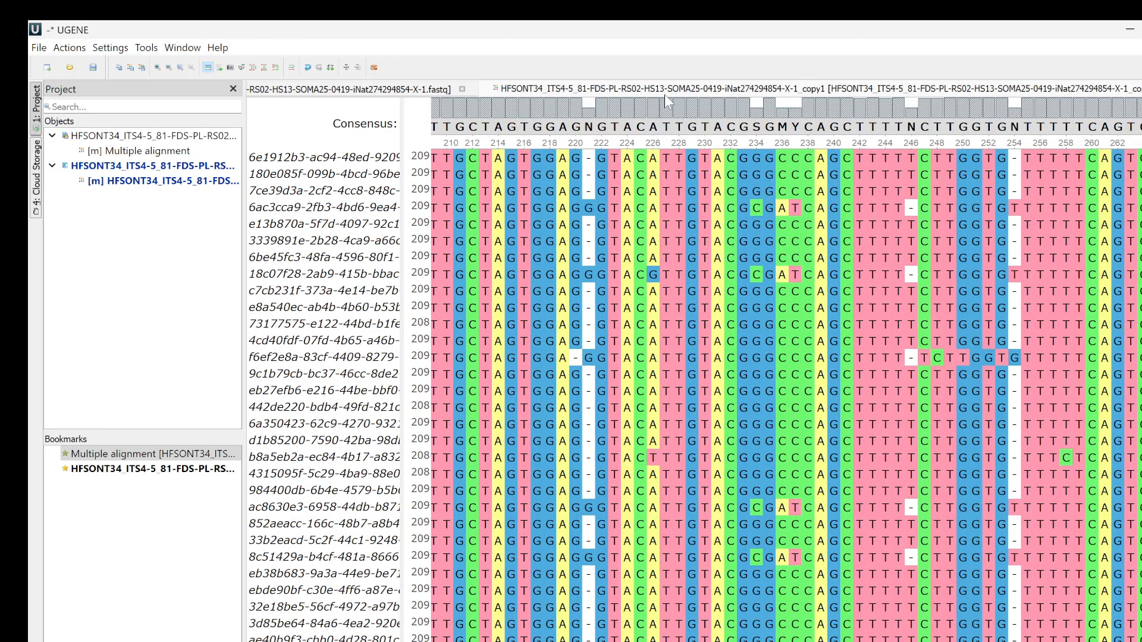
Select columns 228 to 242 across all reads, covering the variable region of the consensus.
left_click(714, 127)
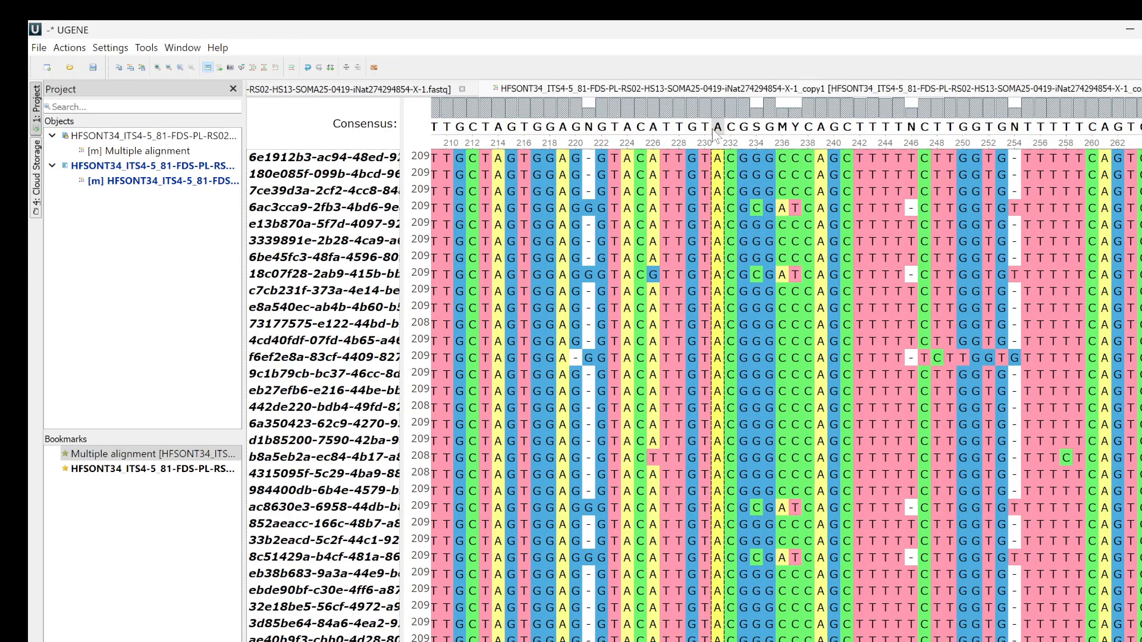
left_click(861, 126, "shift")
left_click(679, 127)
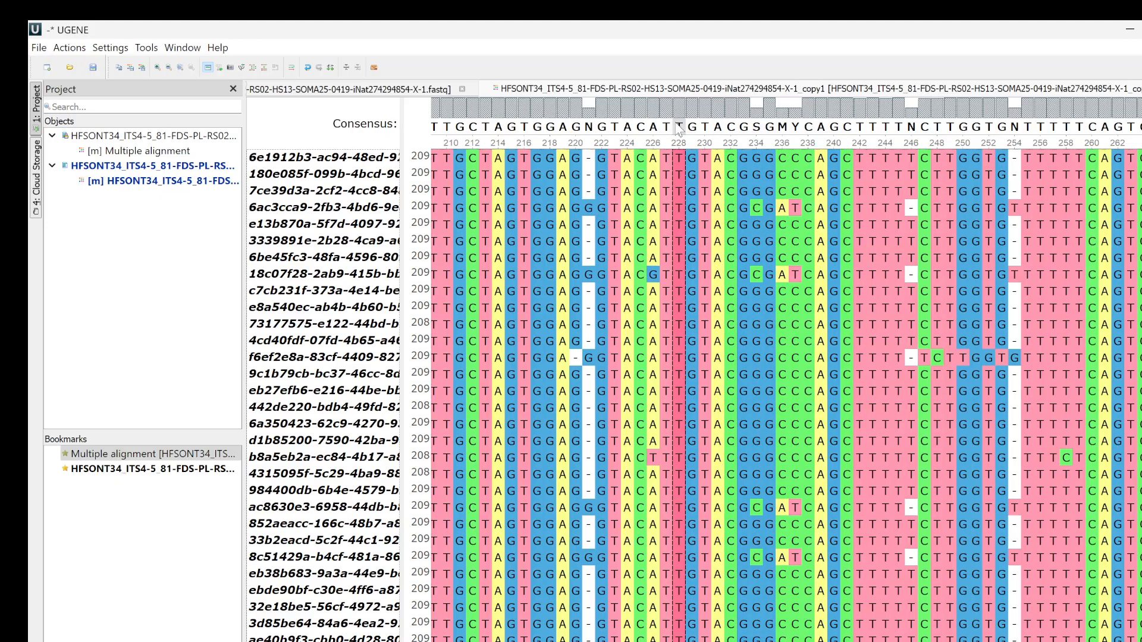
left_click(861, 126, "shift")
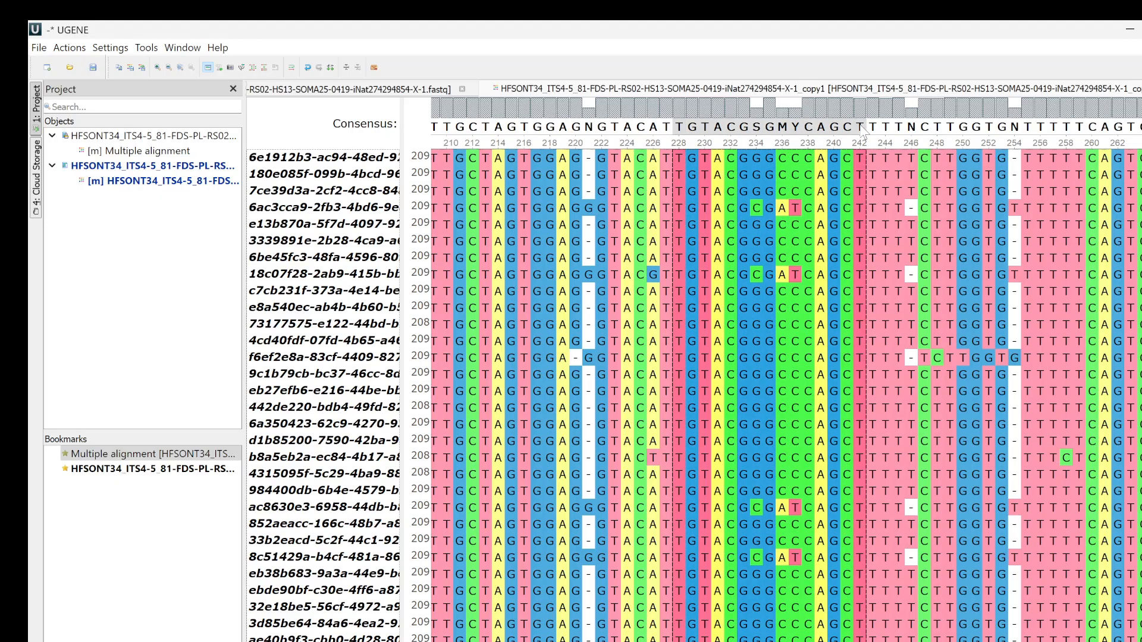
Align columns 228 to 242 of the reads with MUSCLE in default mode, allowing the sequences to be re-arranged.
left_click(253, 67)
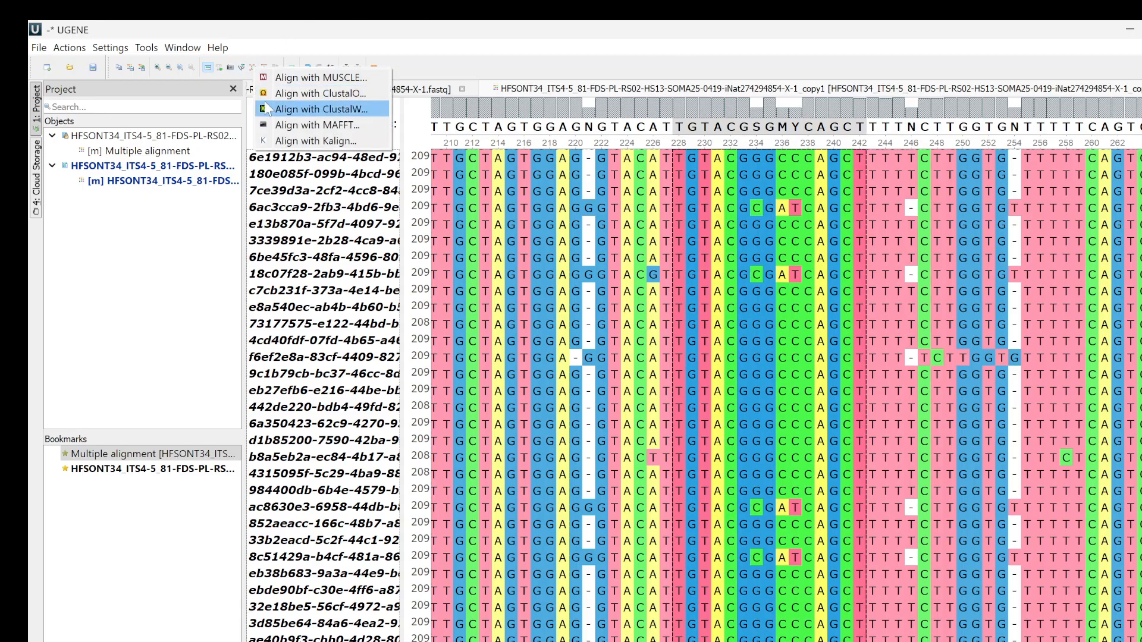
left_click(290, 78)
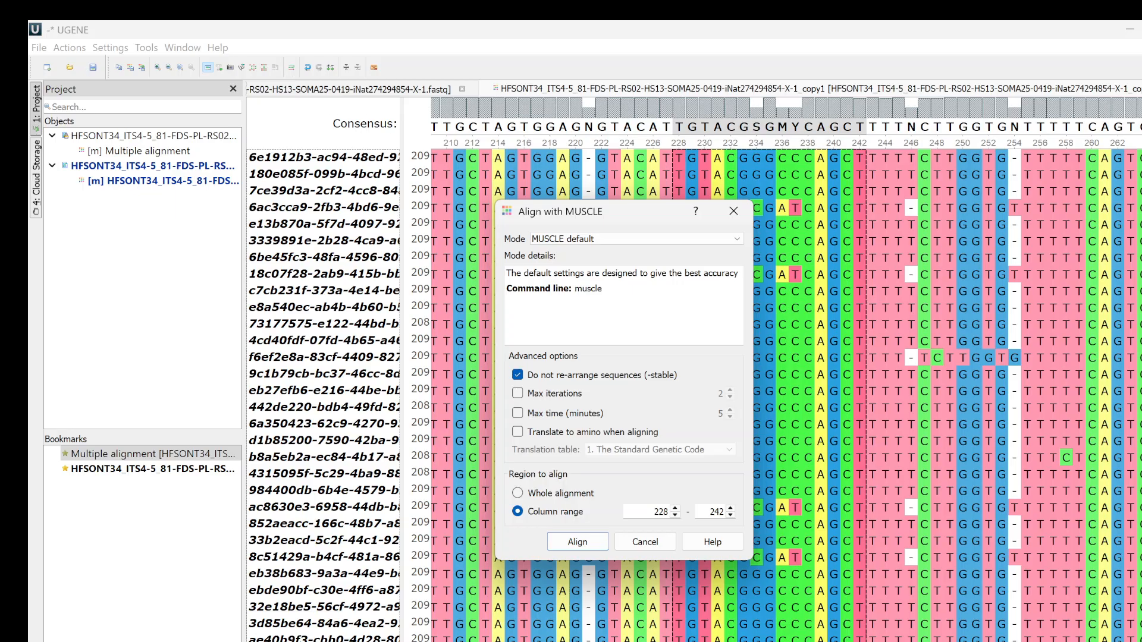
left_click(518, 378)
left_click(566, 545)
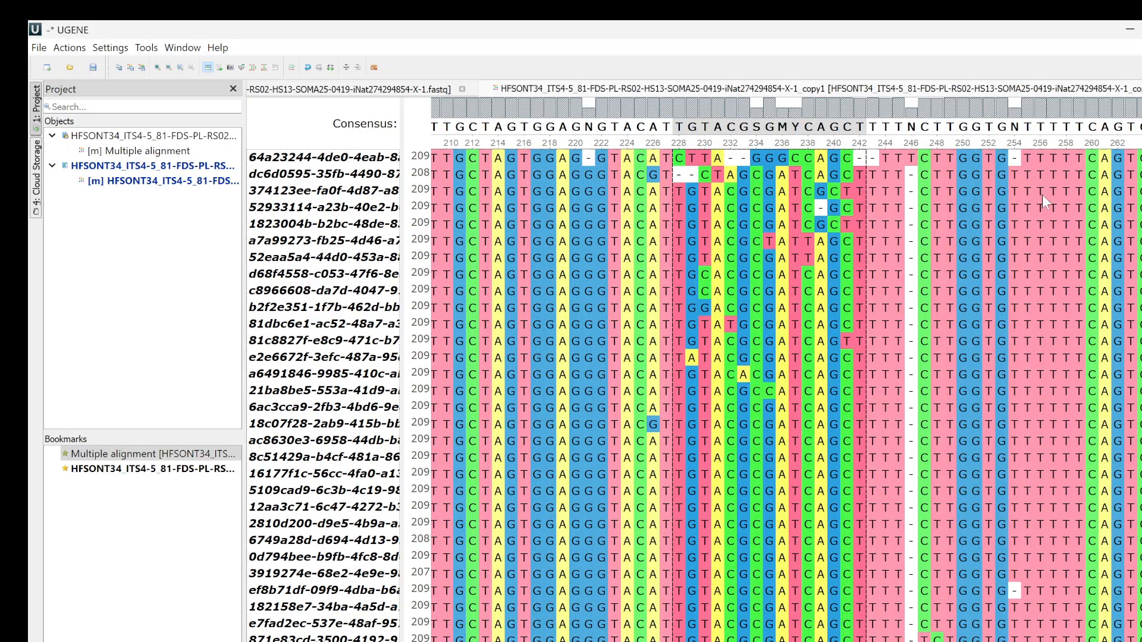
Examine the re-arranged reads down the list for the boundary between the two variants in columns 228 to 242.
scroll(690, 396, "down", 20)
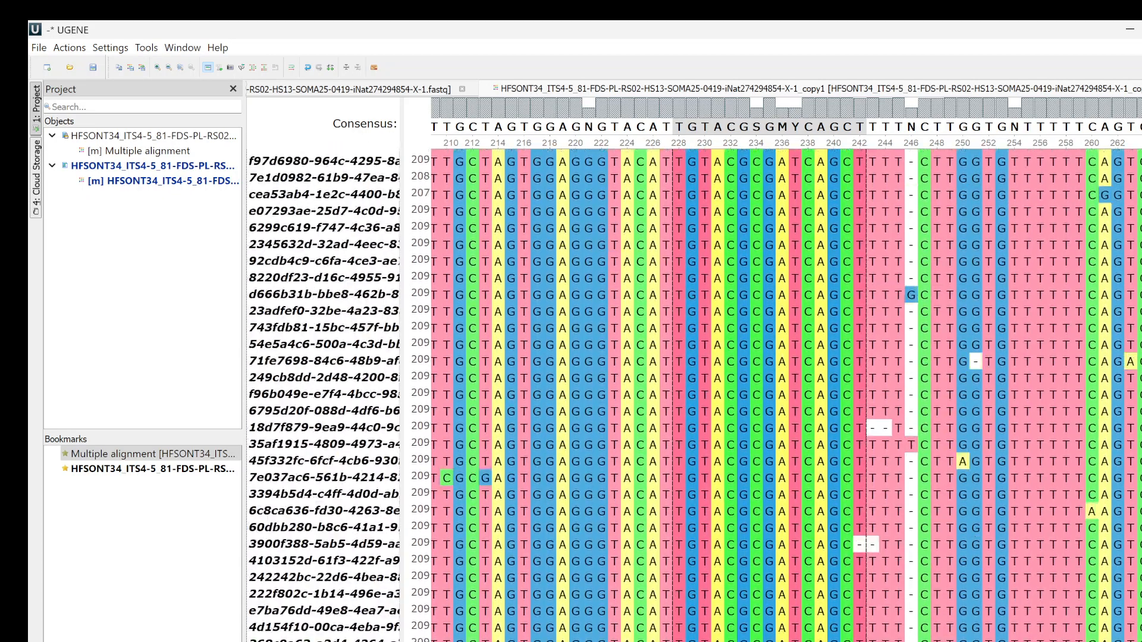
scroll(690, 396, "down", 10)
scroll(690, 395, "up", 8)
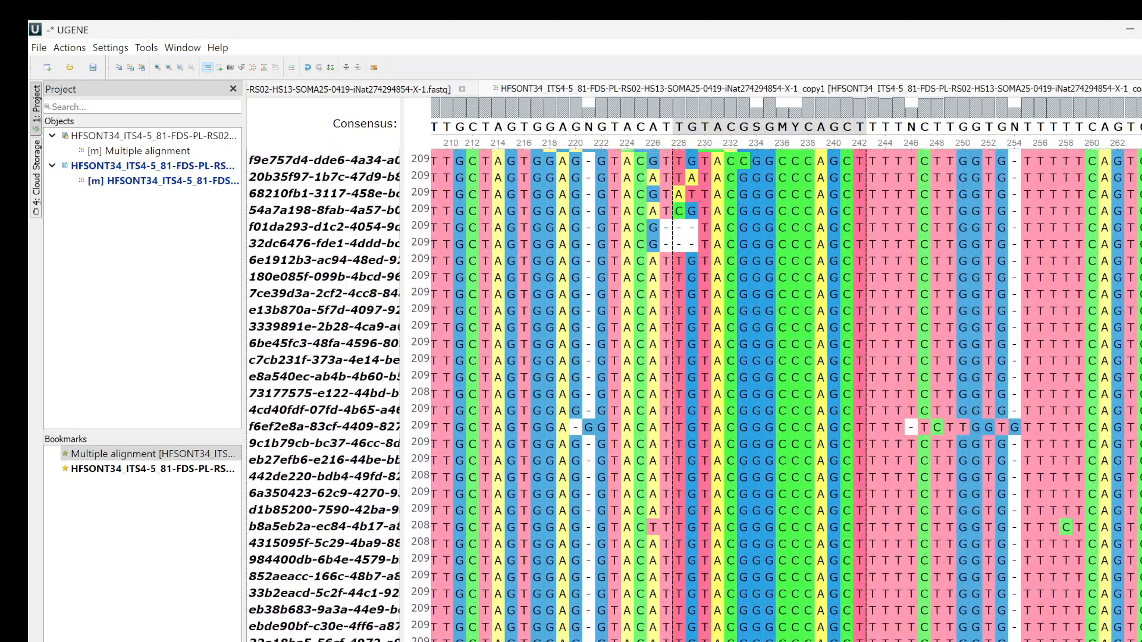
scroll(855, 374, "up", 5)
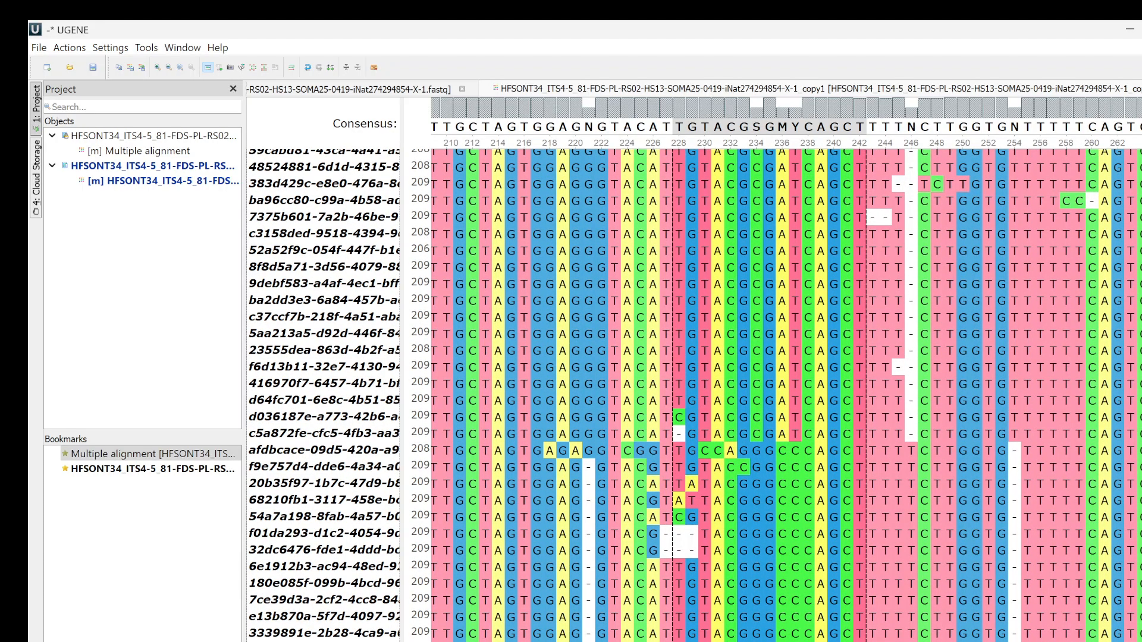
scroll(694, 395, "down", 20)
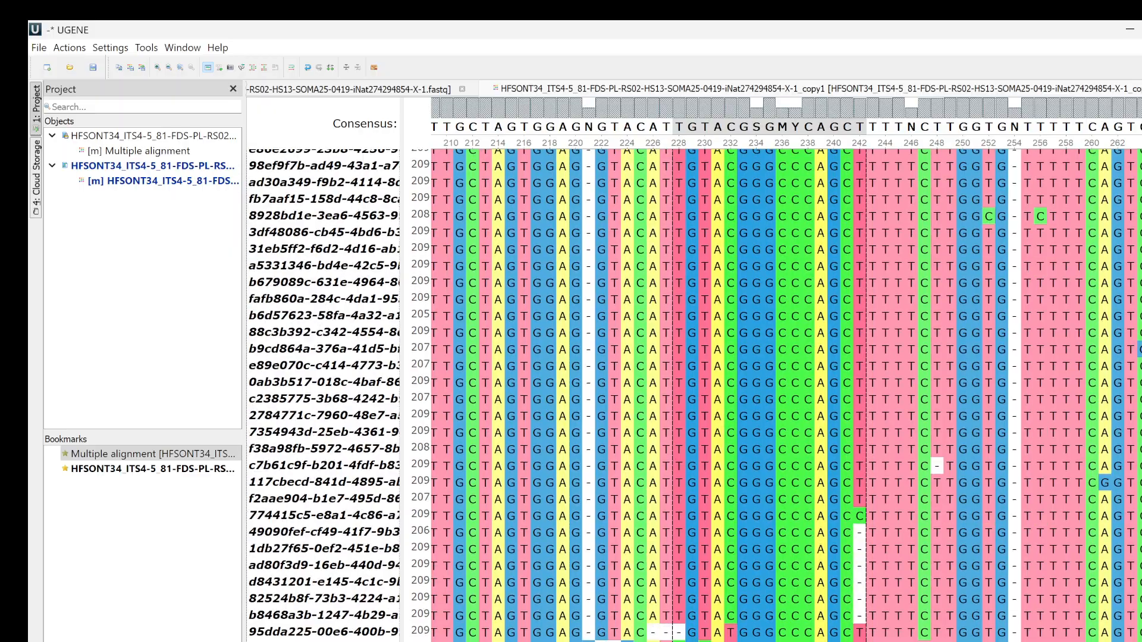
scroll(694, 395, "down", 20)
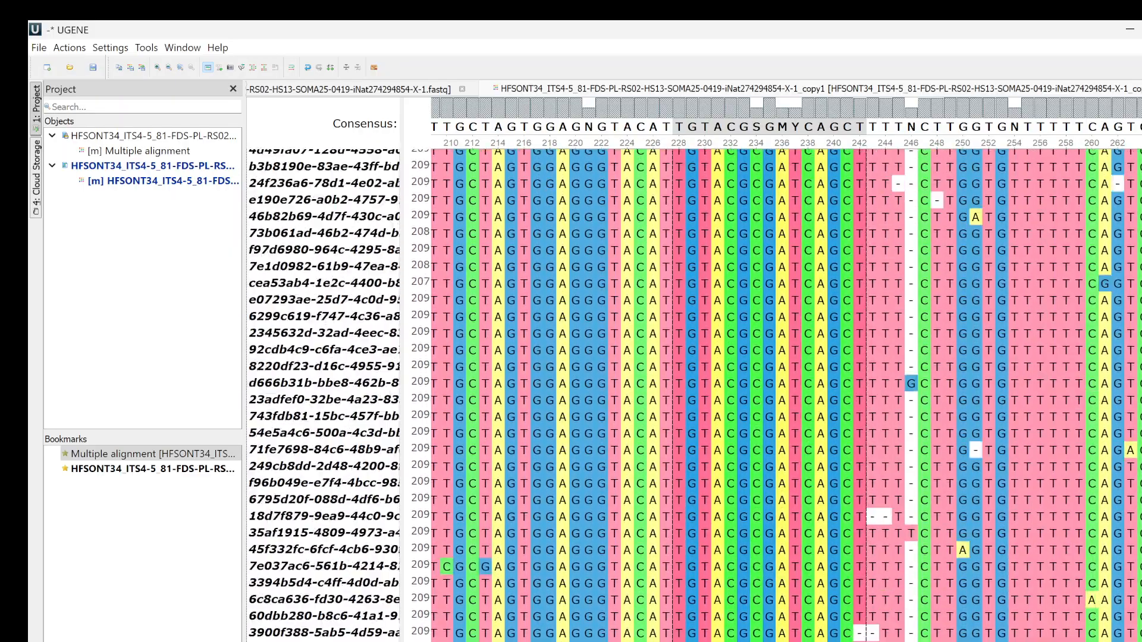
scroll(694, 395, "up", 9)
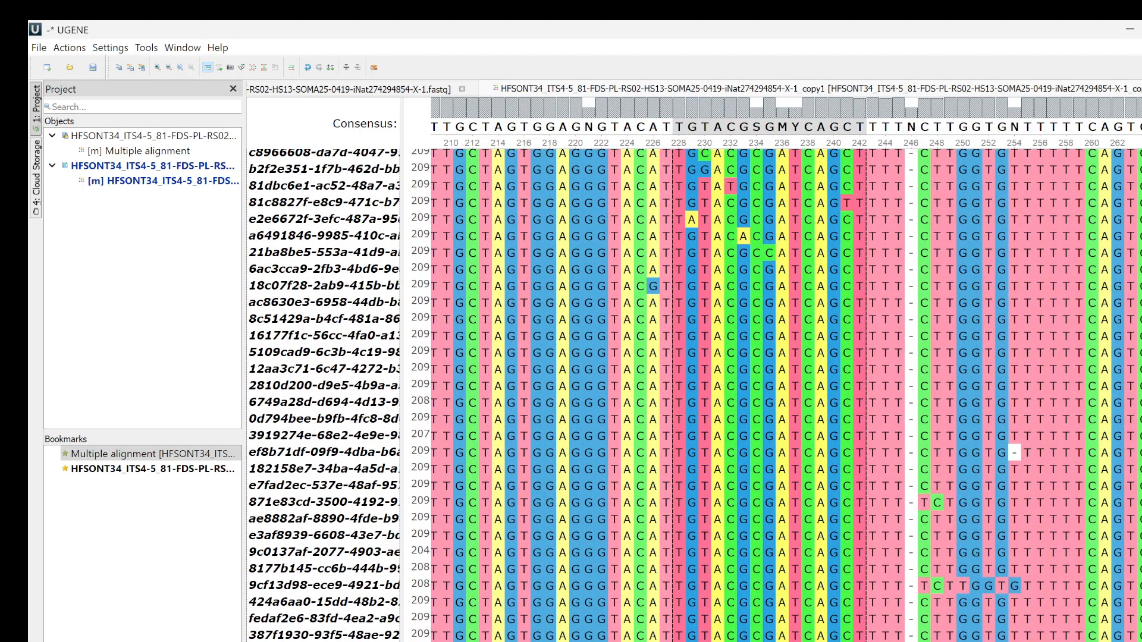
scroll(694, 395, "up", 3)
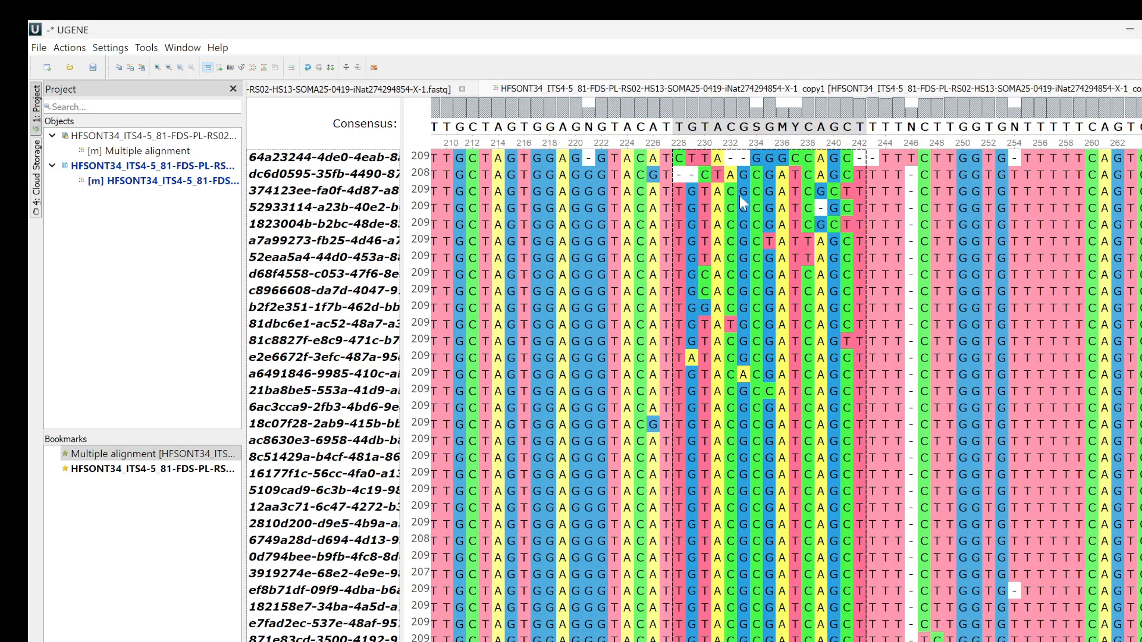
Select all reads of the first variant, from the one beginning with 64a23244 through the one beginning with c5a872fe.
left_click(333, 158)
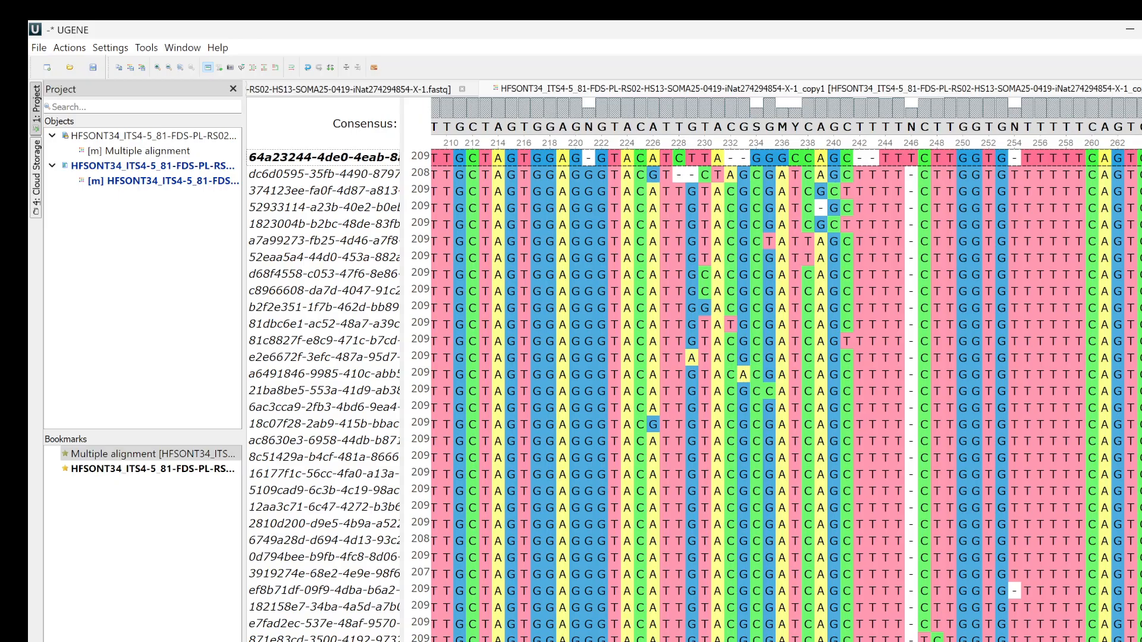
scroll(694, 396, "down", 15)
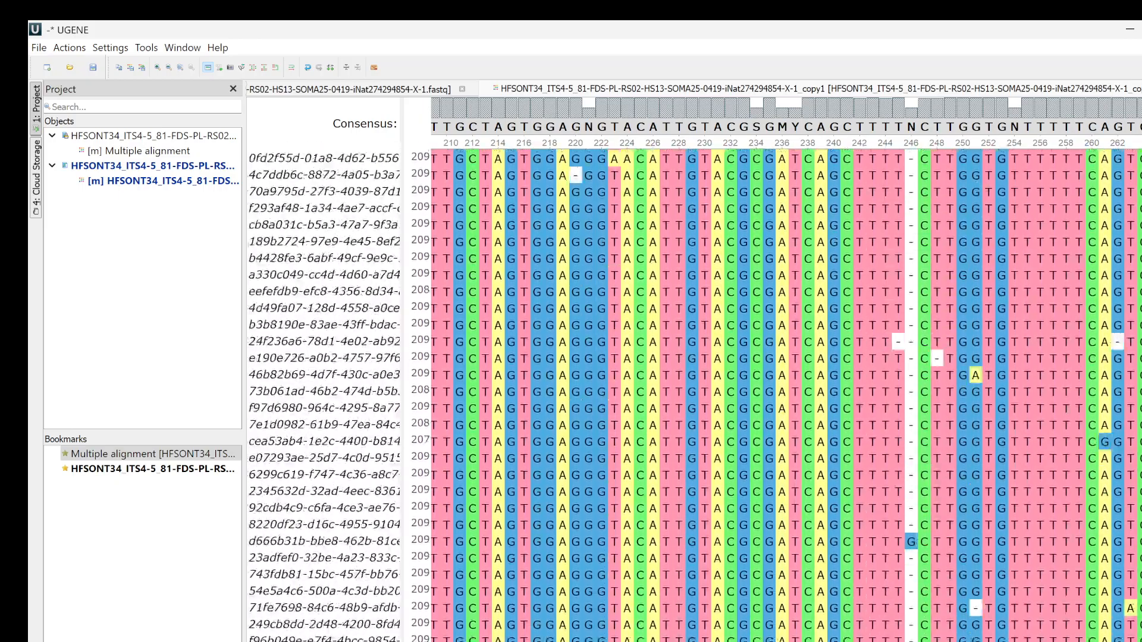
scroll(694, 395, "down", 15)
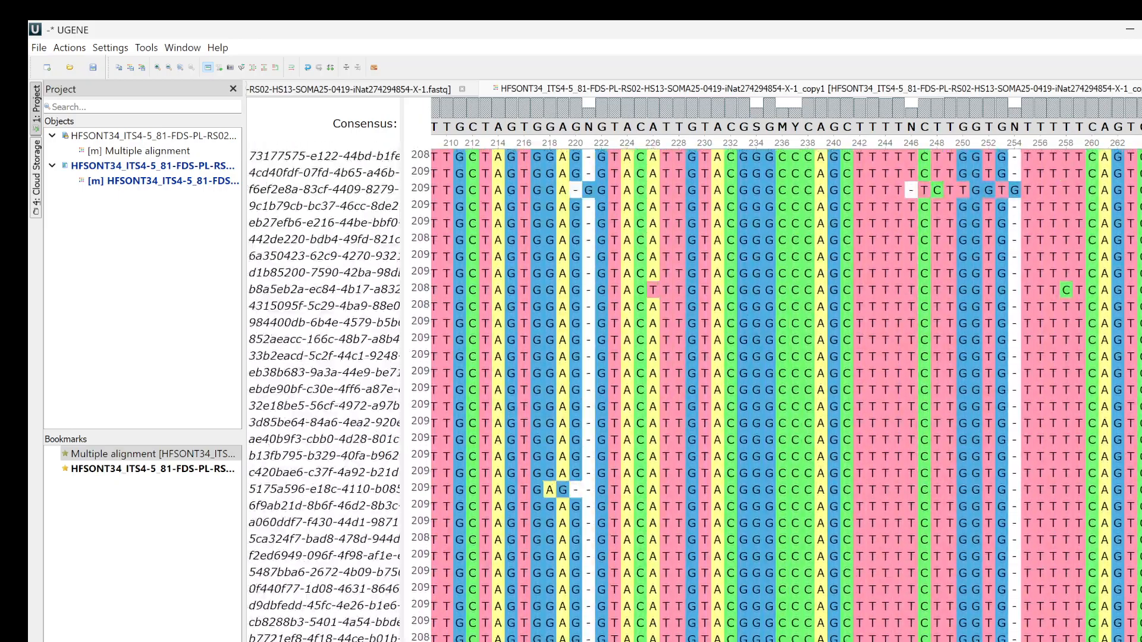
scroll(694, 395, "up", 5)
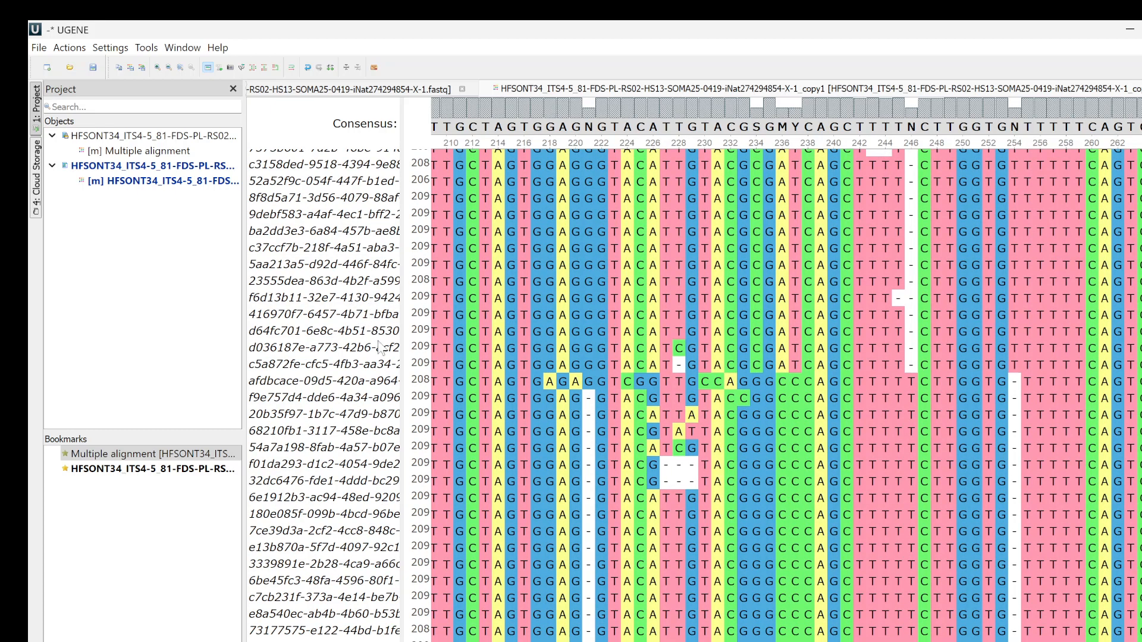
left_click(369, 364, "shift")
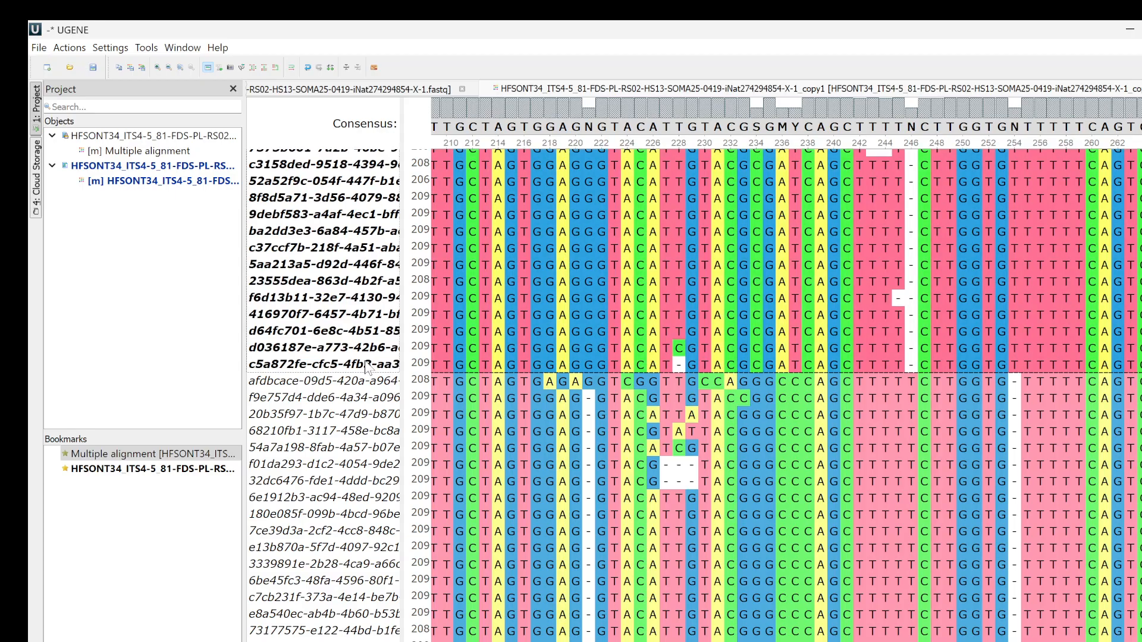
Move the selected reads out into a new alignment file named HapA.
right_click(343, 256)
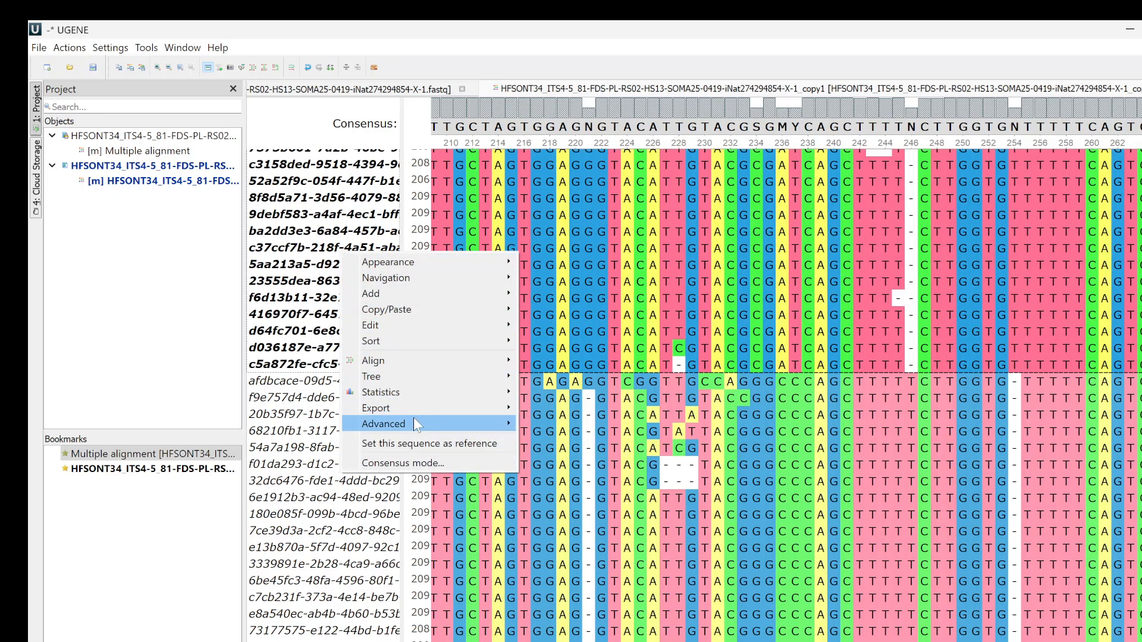
mouse_move(420, 407)
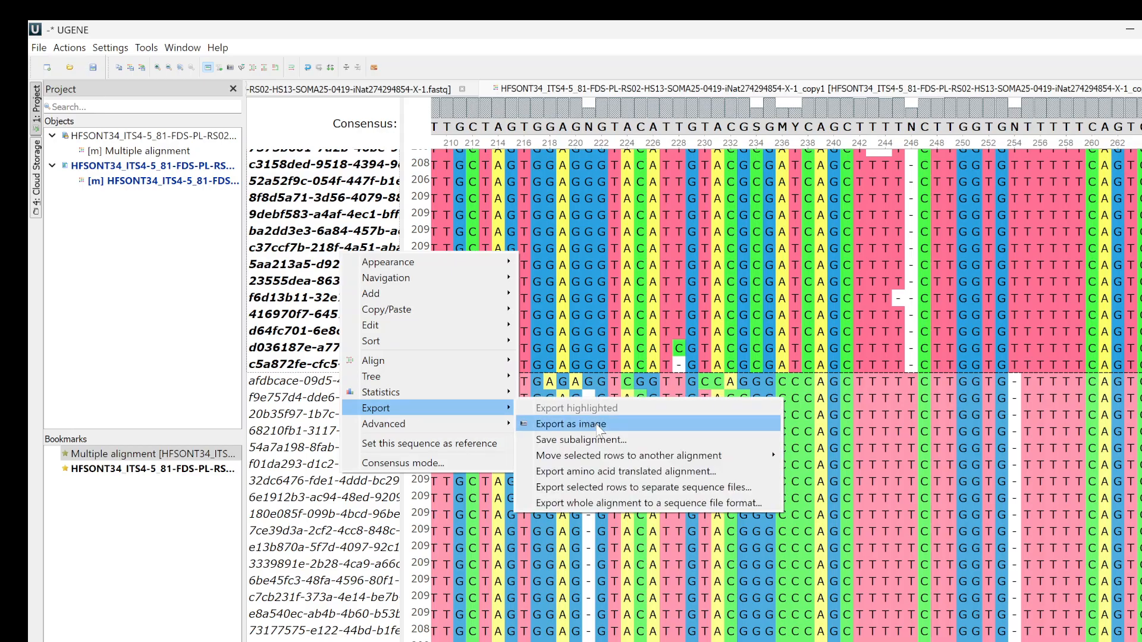
mouse_move(610, 460)
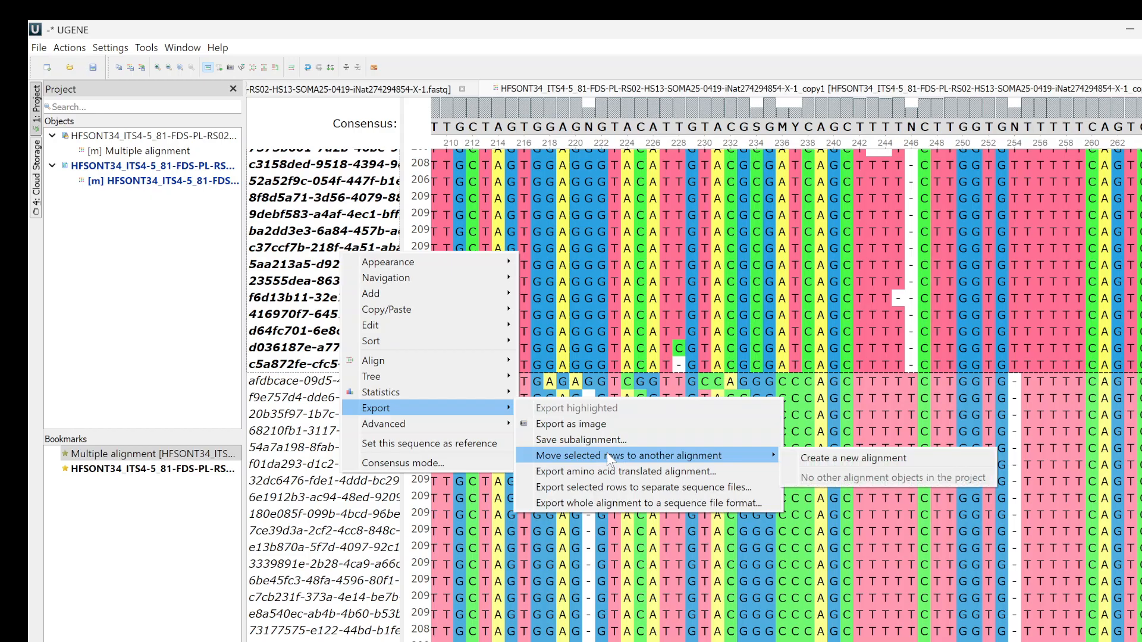
left_click(816, 459)
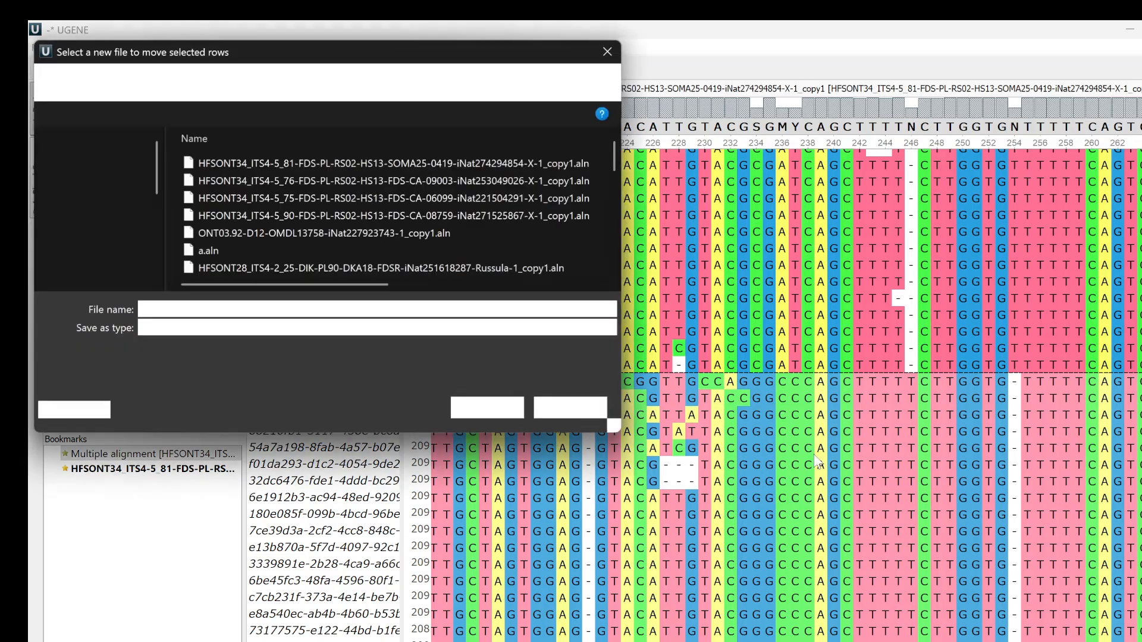
type("Hap")
type("4")
left_click(489, 411)
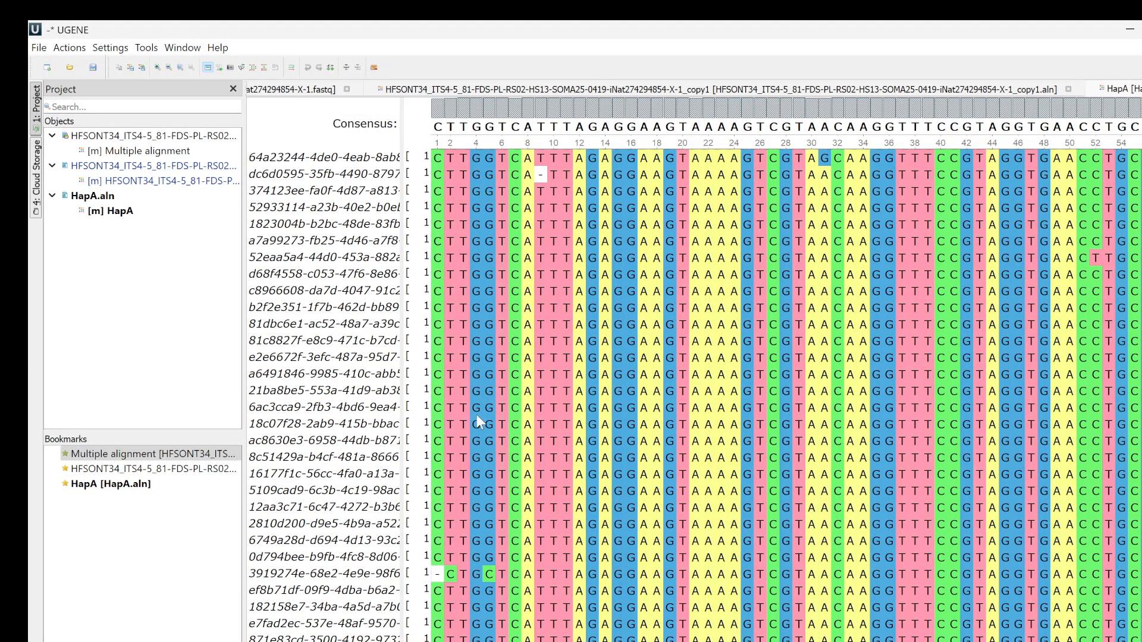
Examine the HapA alignment along its length for columns where reads still differ, checking the base frequencies at consensus column 540.
scroll(547, 378, "right", 5)
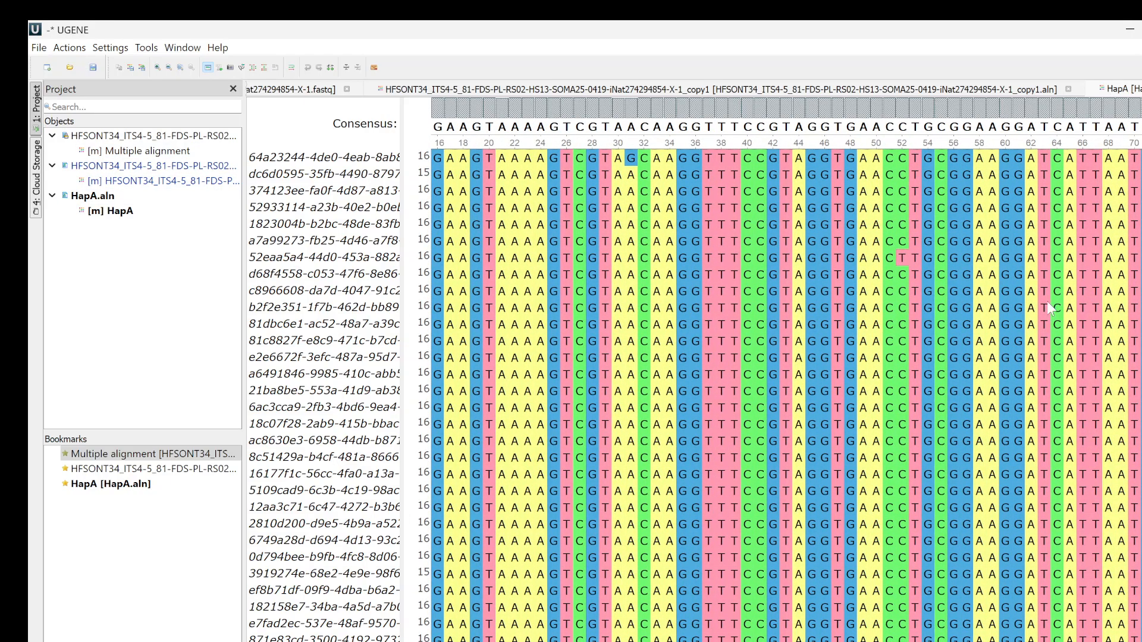
left_click_drag(583, 641, 803, 641)
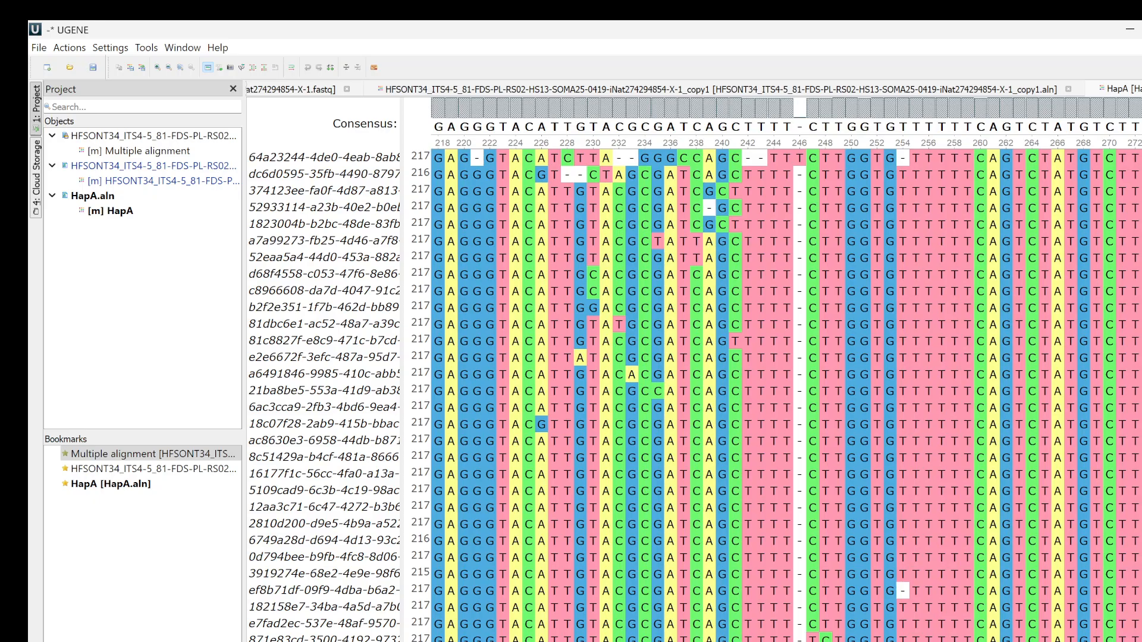
left_click_drag(803, 641, 889, 641)
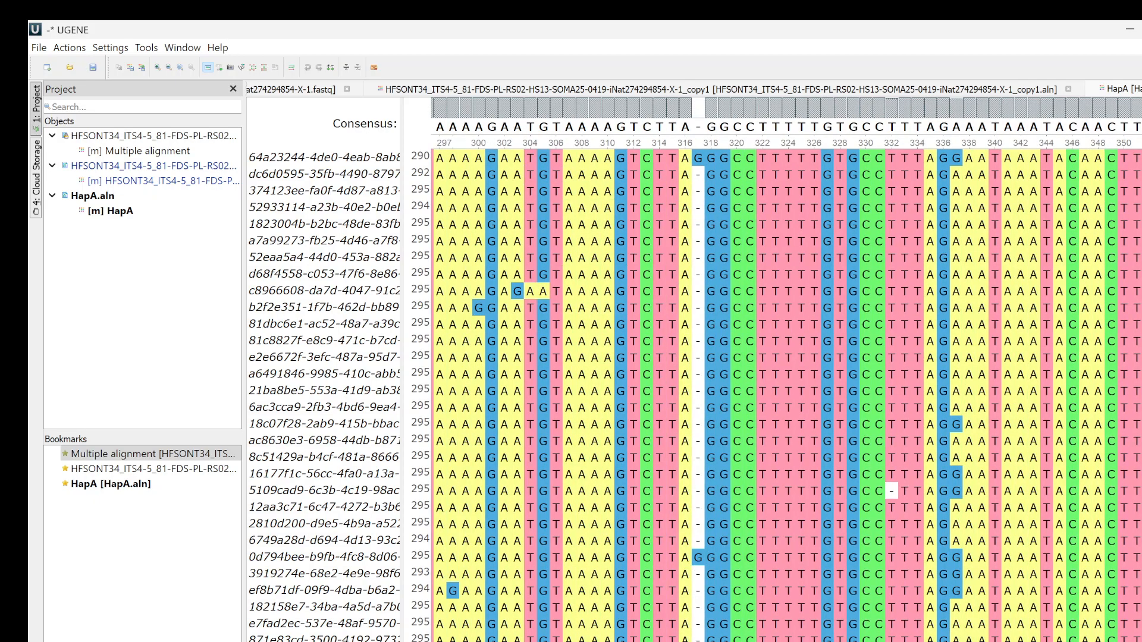
left_click_drag(889, 641, 1118, 641)
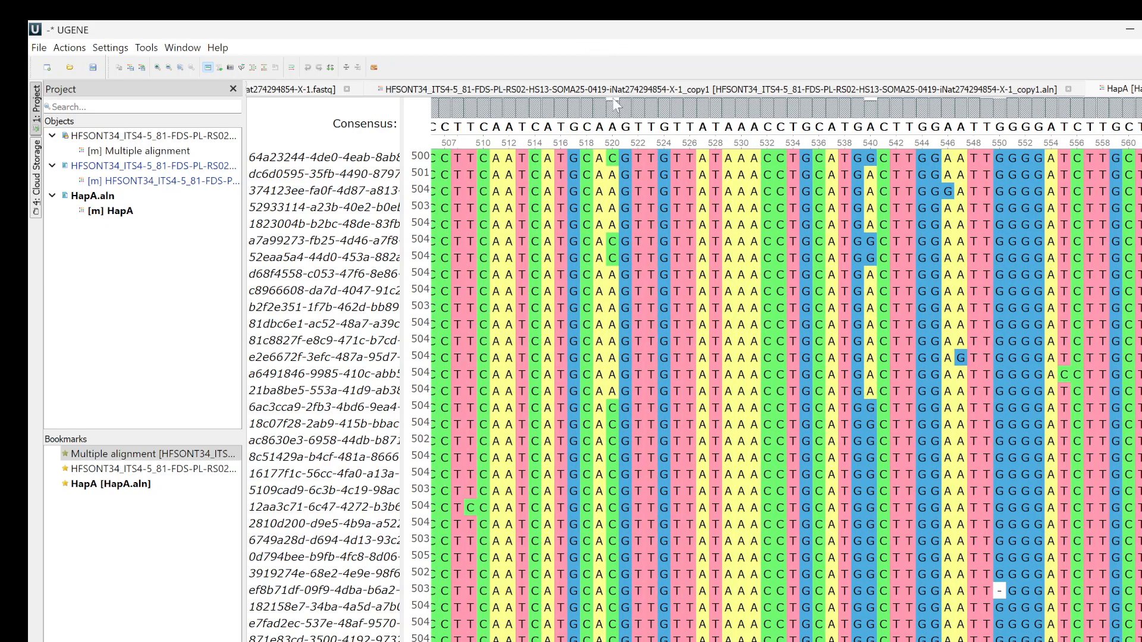
mouse_move(613, 103)
mouse_move(872, 118)
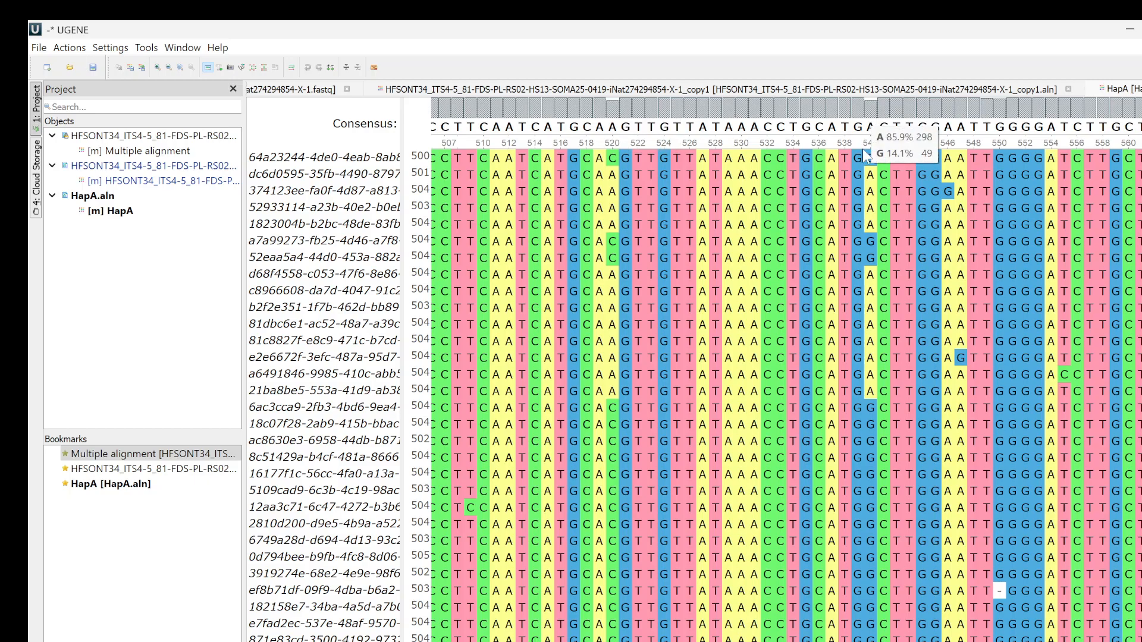
scroll(785, 392, "right", 10)
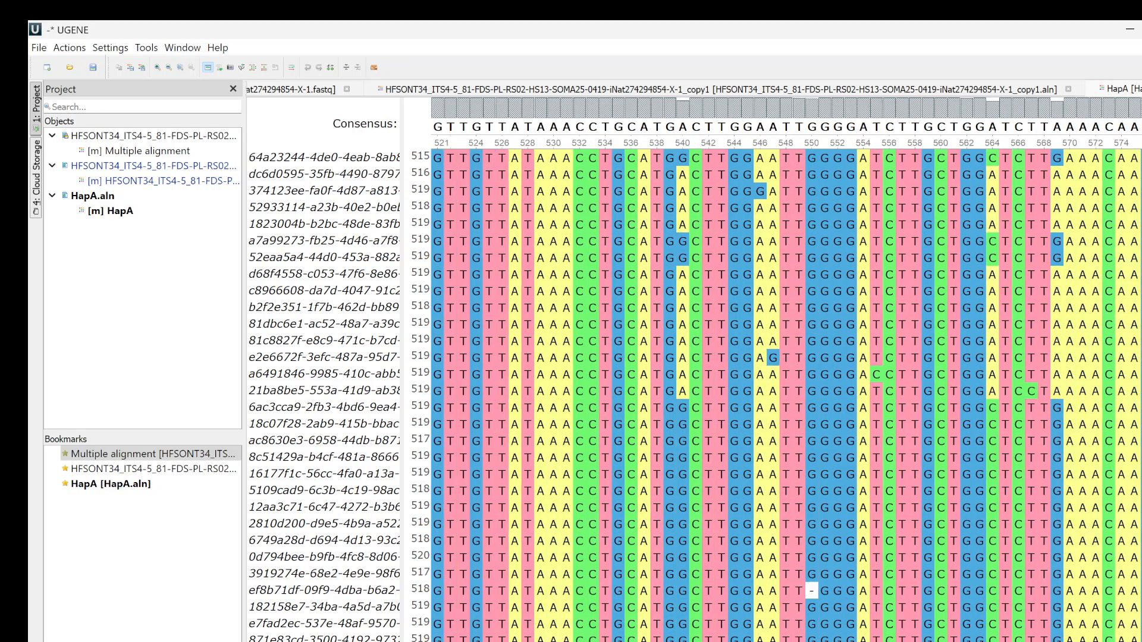
scroll(1118, 628, "right", 13)
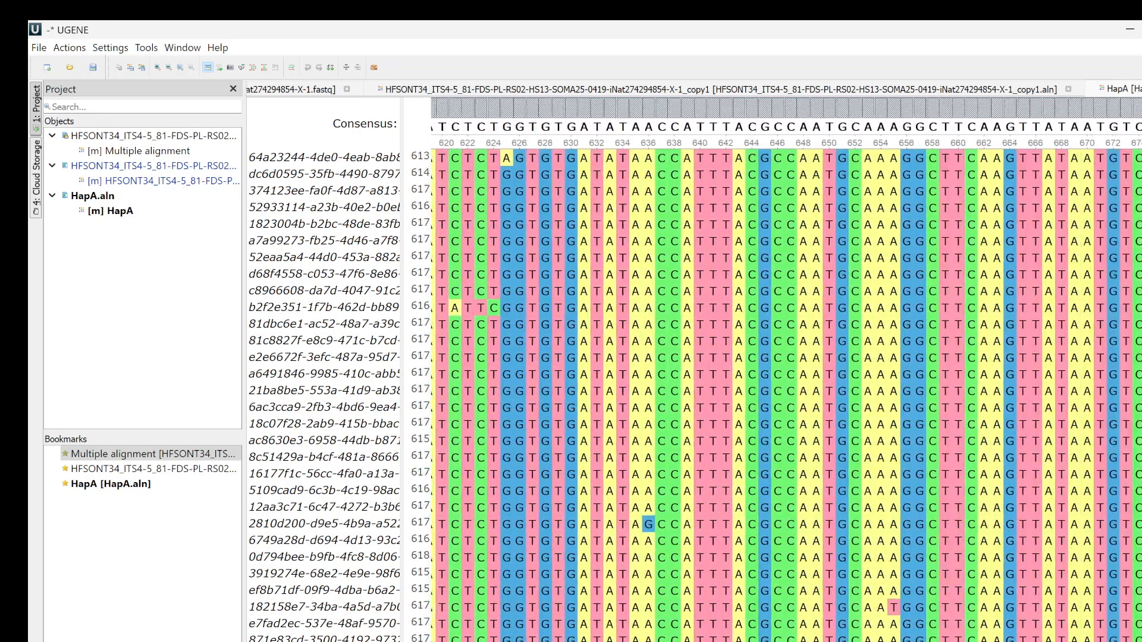
scroll(1106, 627, "left", 4)
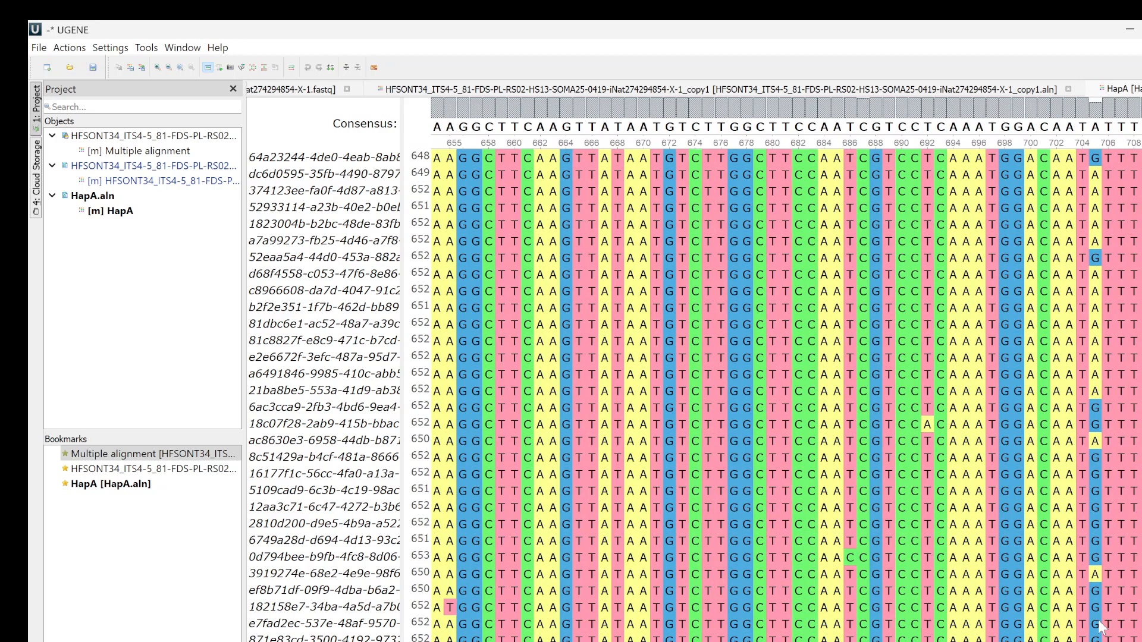
scroll(1098, 620, "left", 20)
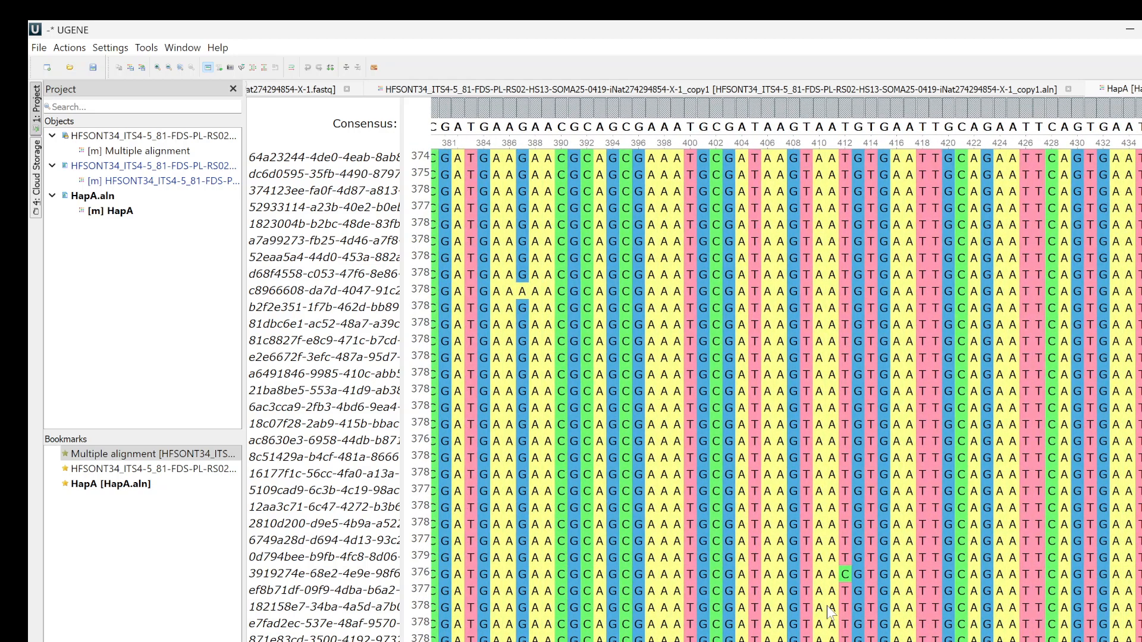
Return to the HFSONT34 copy1 alignment holding the remaining reads and inspect its consensus around columns 190 to 262.
left_click(146, 166)
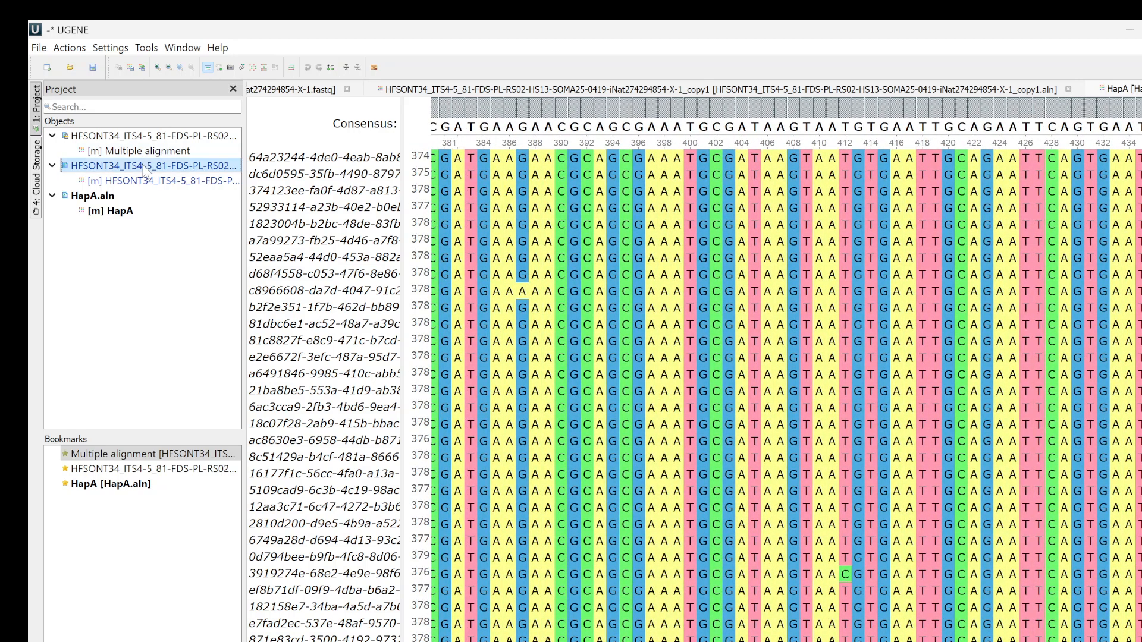
double_click(145, 167)
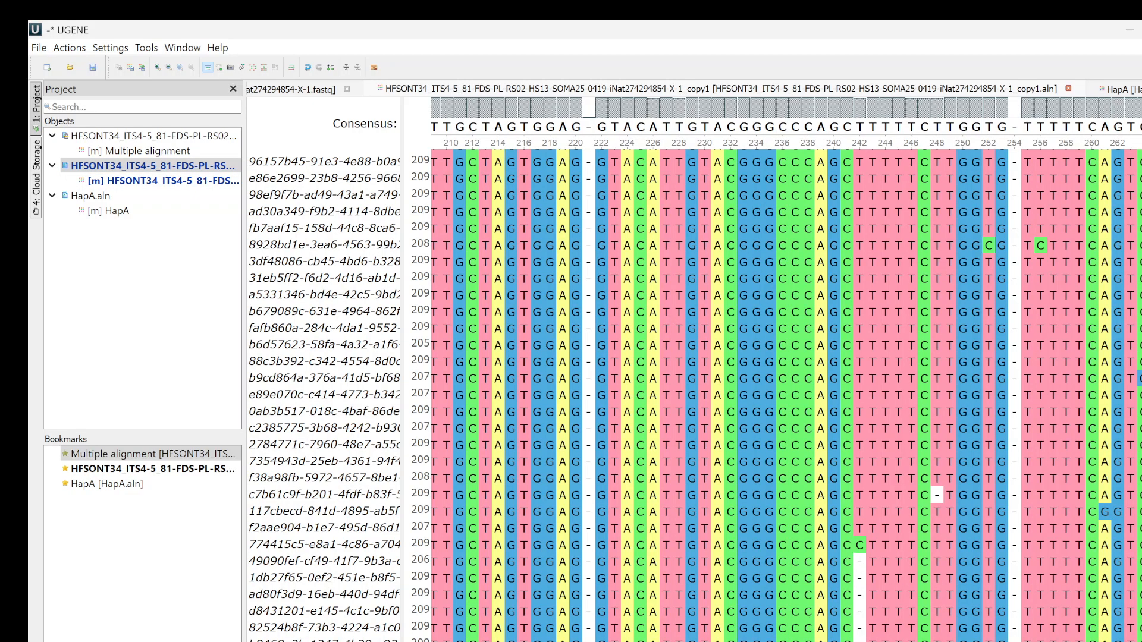
scroll(785, 392, "left", 5)
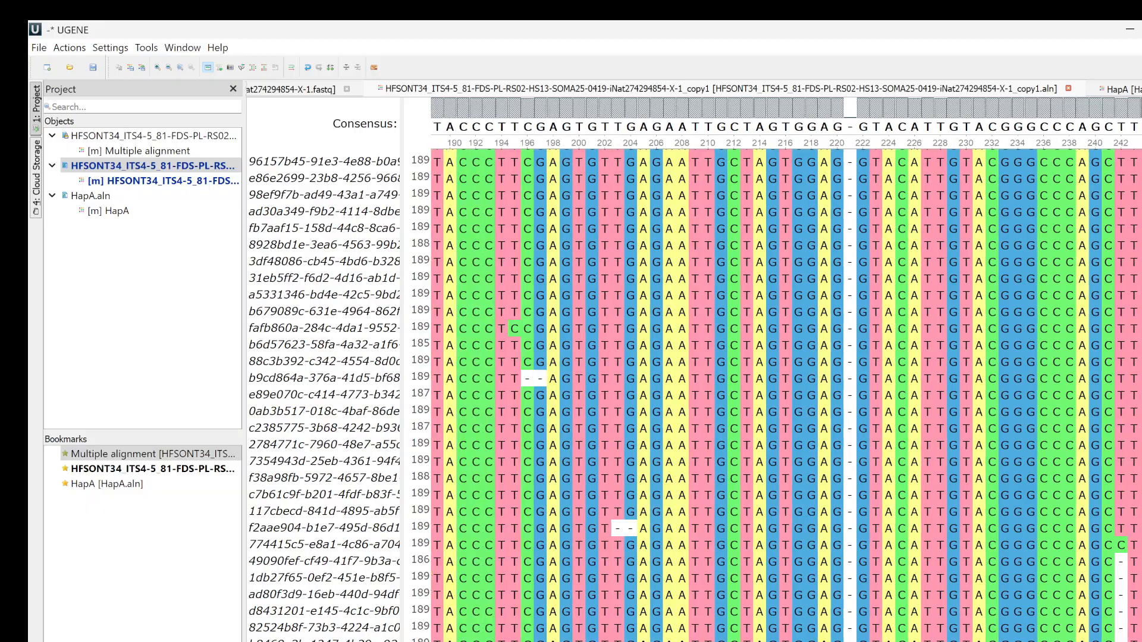
scroll(785, 392, "right", 5)
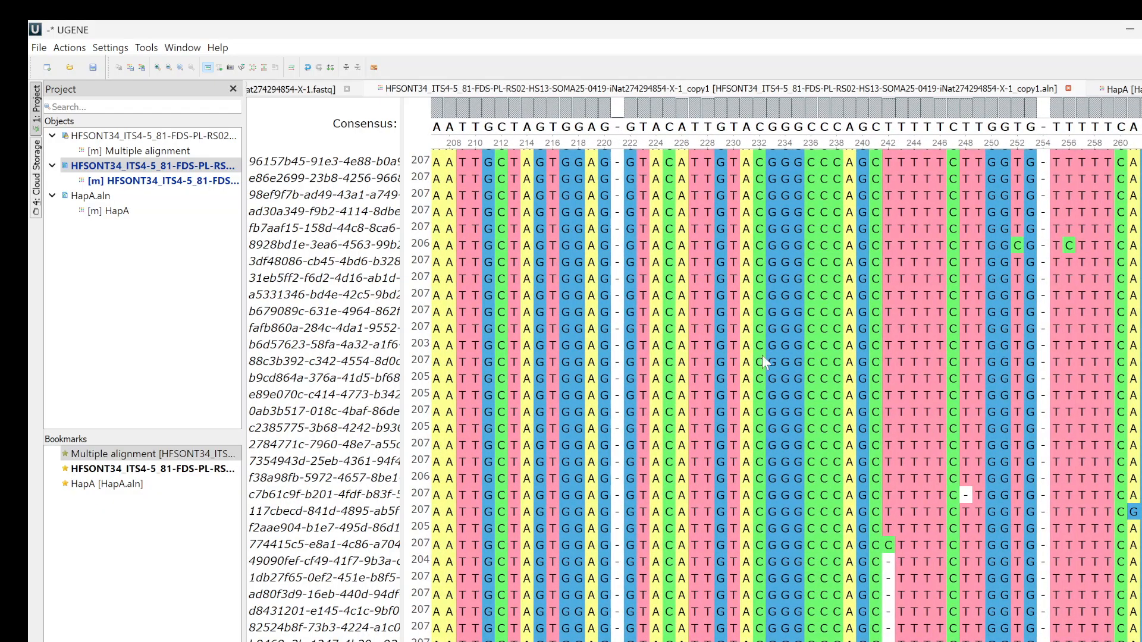
Remove the mostly-gap columns from the HFSONT34 copy1 alignment using a percentage-of-gaps threshold.
right_click(719, 373)
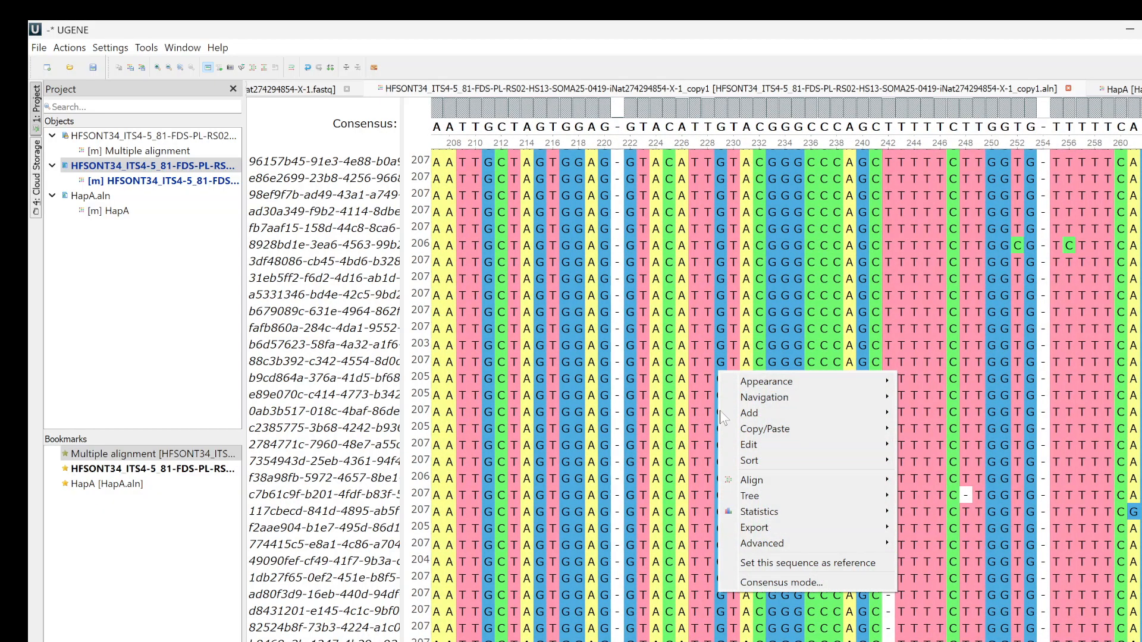
mouse_move(754, 450)
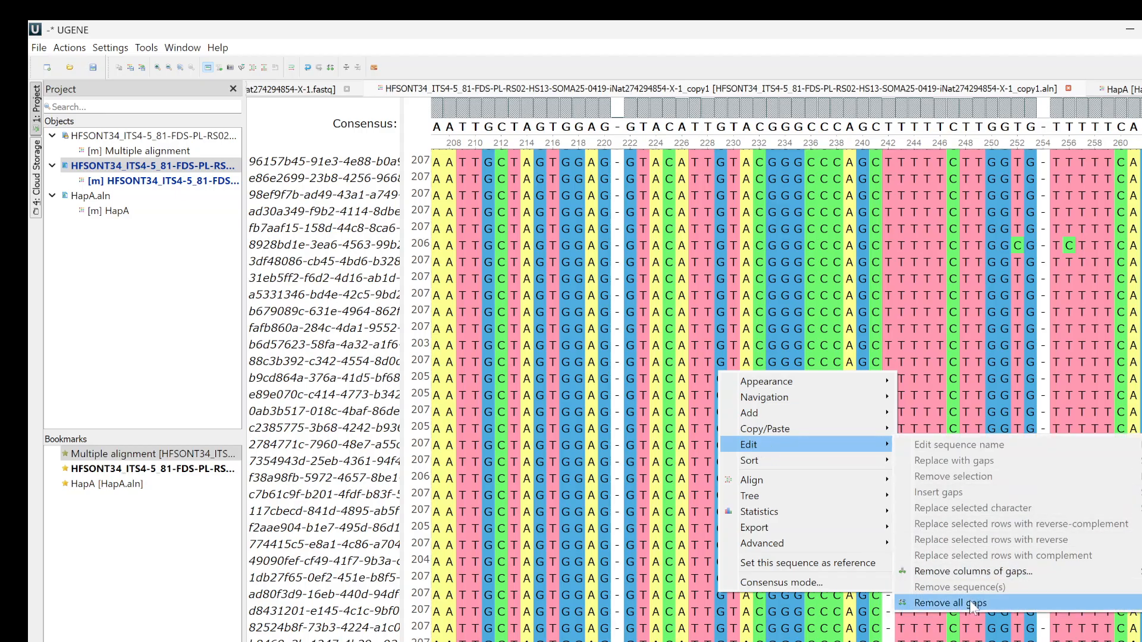
left_click(964, 572)
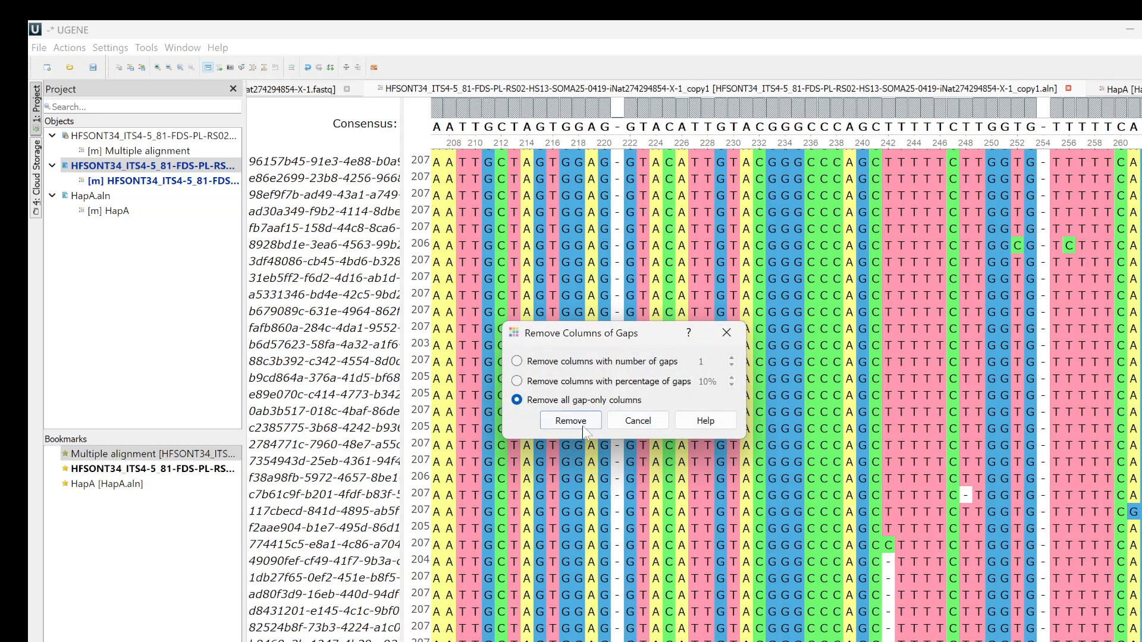
left_click(647, 382)
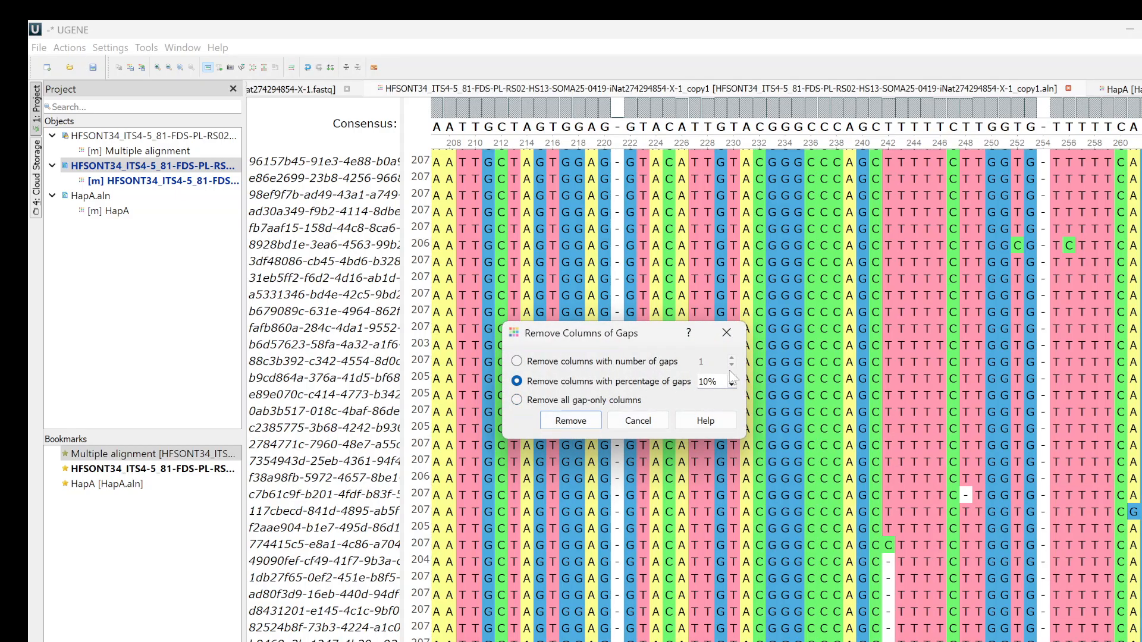
key("BackSpace")
type("9")
left_click(573, 418)
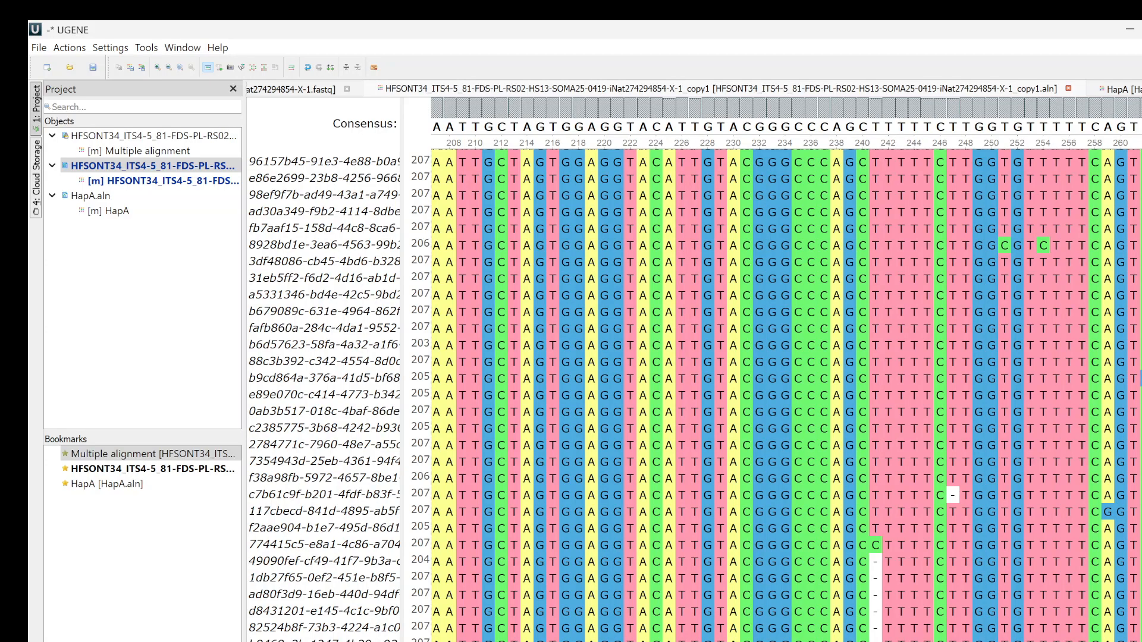
Examine the copy1 alignment along its length for columns where reads differ, checking the base frequencies at consensus column 703.
scroll(786, 393, "right", 10)
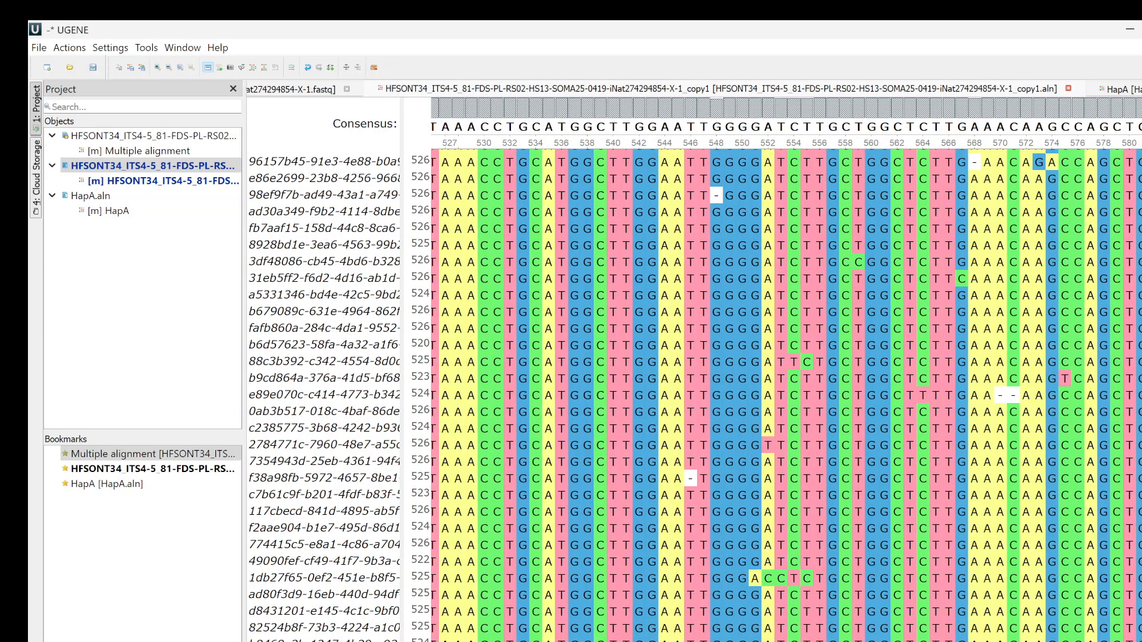
scroll(786, 392, "right", 5)
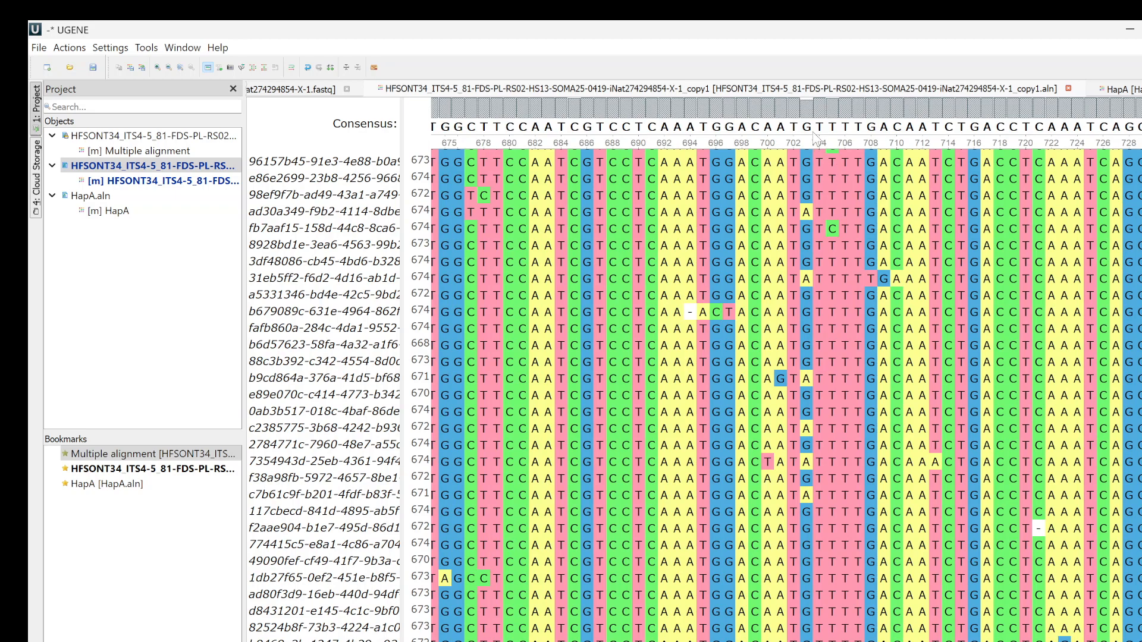
mouse_move(806, 111)
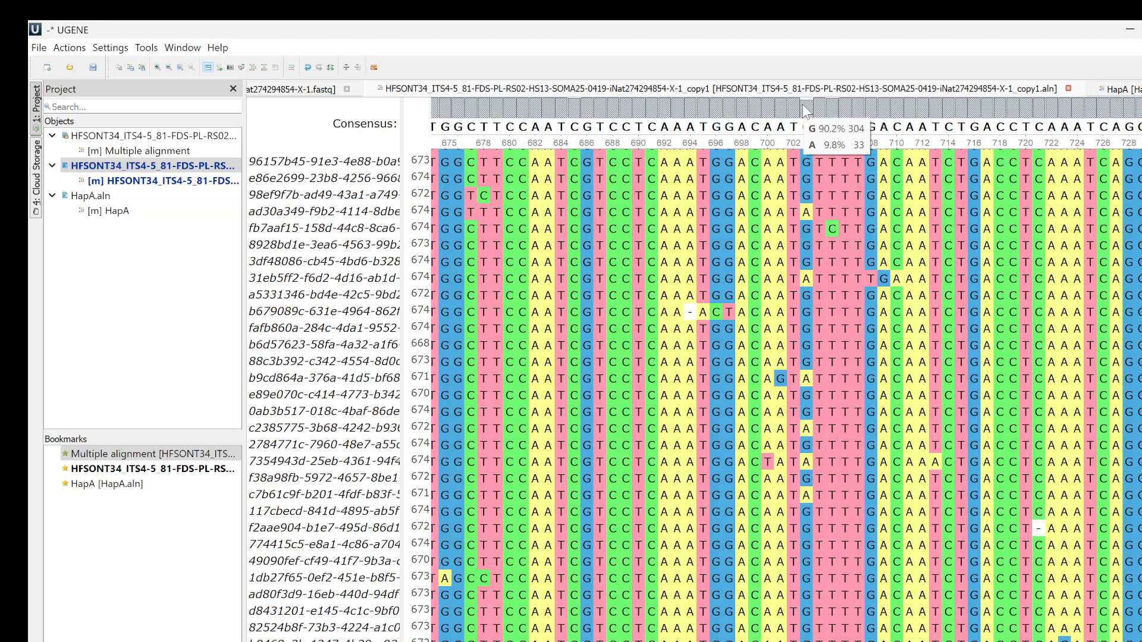
Return to the HapA alignment and inspect the columns from about 494 to 606 for positions where its reads differ.
double_click(116, 212)
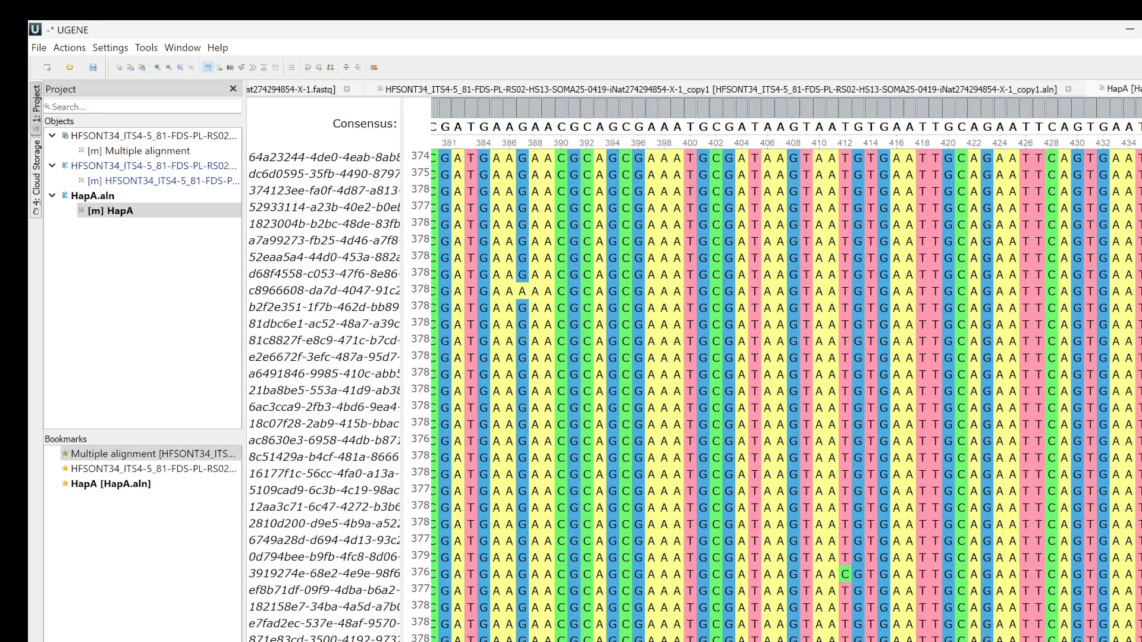
scroll(785, 393, "right", 10)
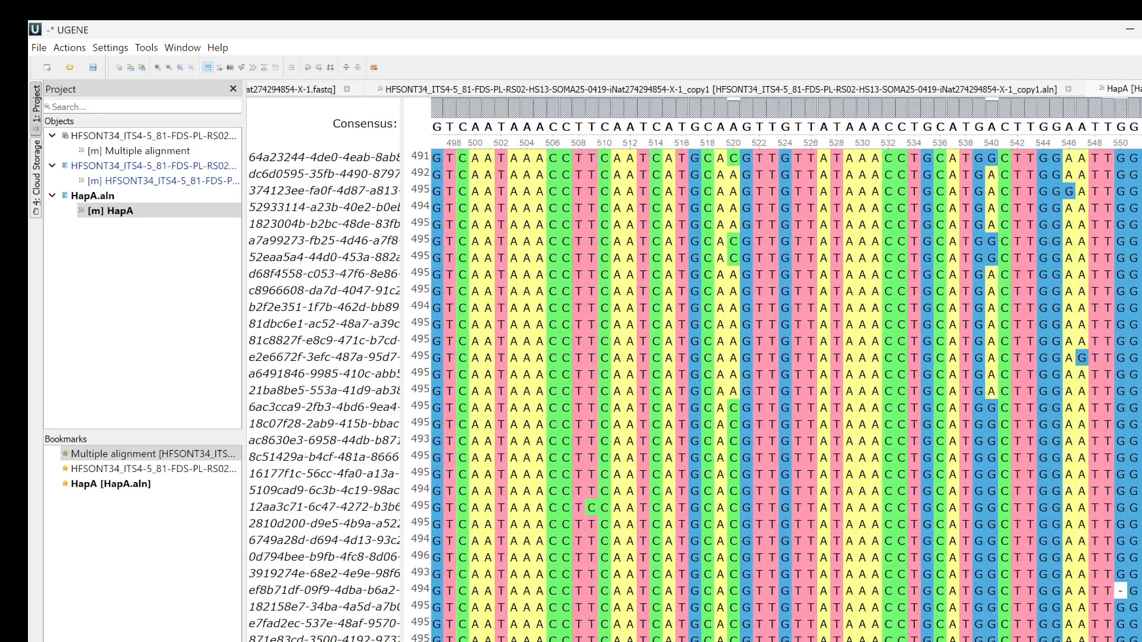
scroll(785, 392, "right", 2)
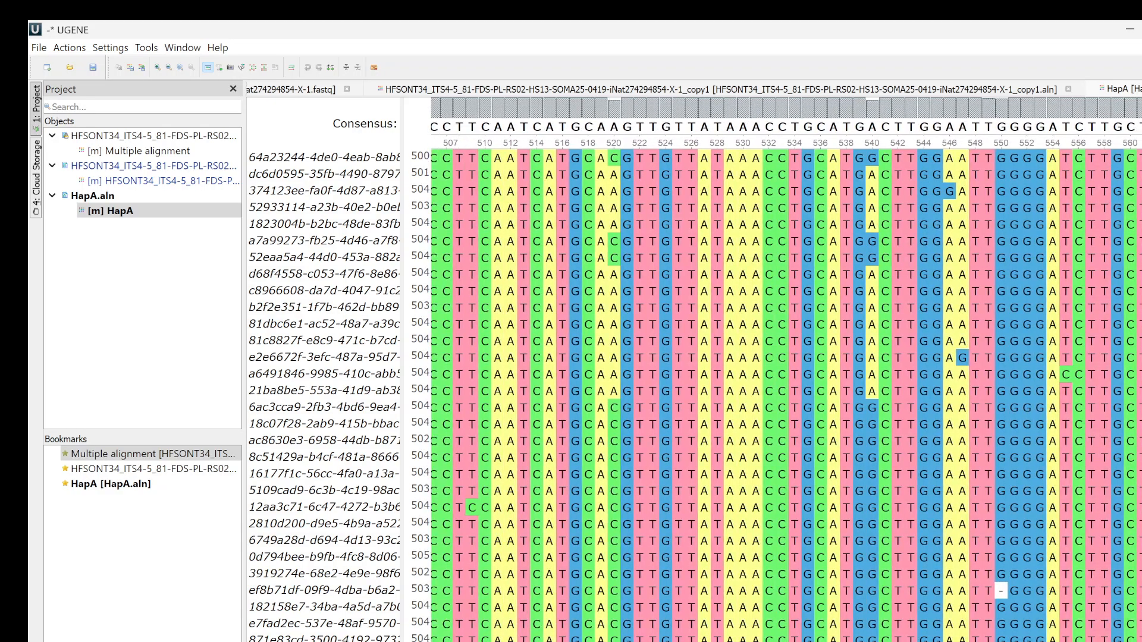
scroll(785, 393, "left", 3)
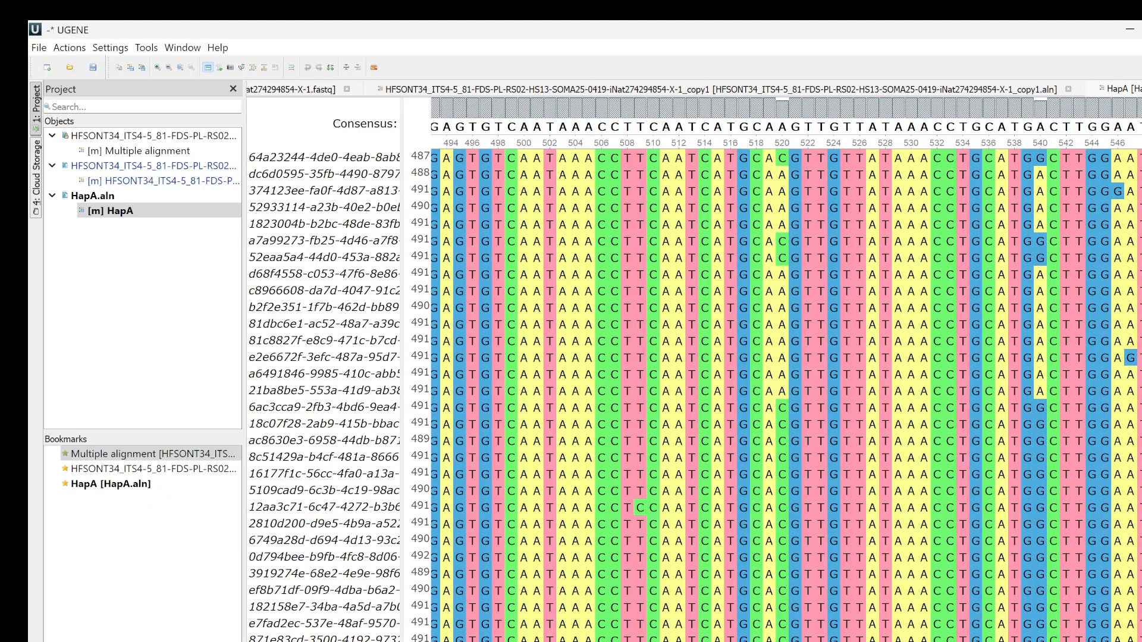
scroll(785, 393, "left", 15)
scroll(785, 392, "right", 20)
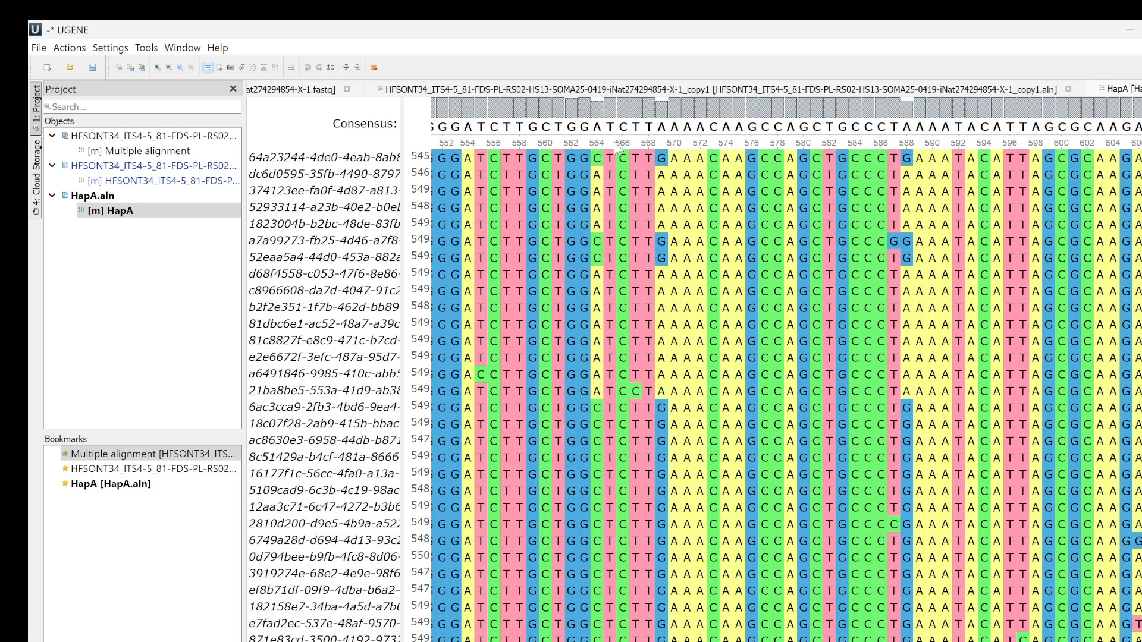
Realign HapA columns 562 to 589 with MUSCLE in default mode, allowing the sequences to be re-arranged.
left_click(597, 128)
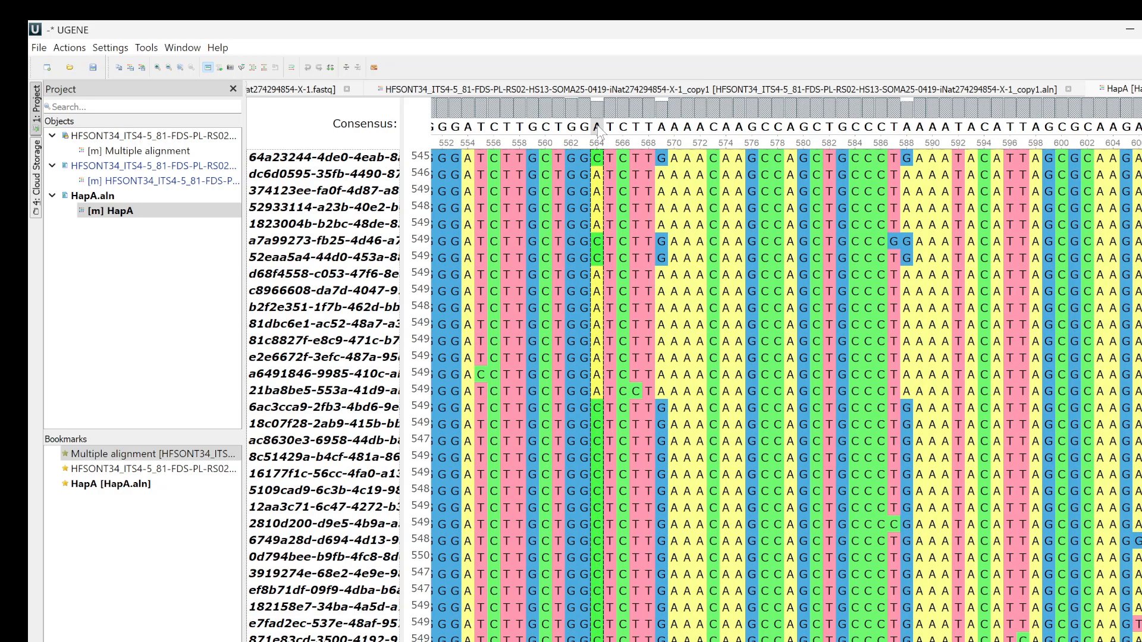
left_click(584, 127)
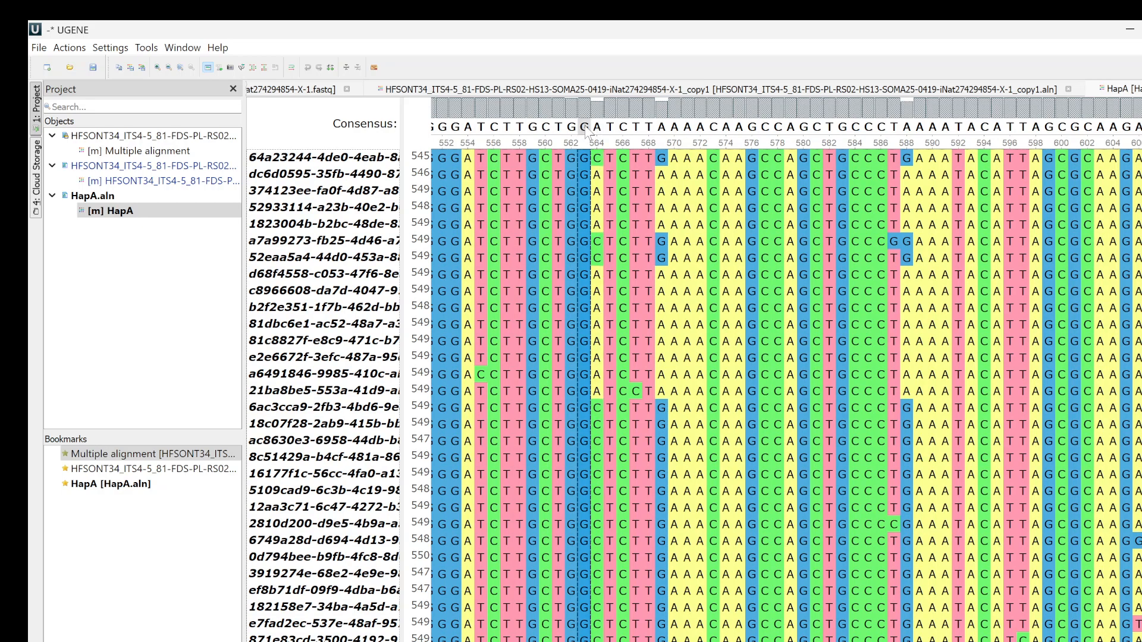
left_click(572, 127)
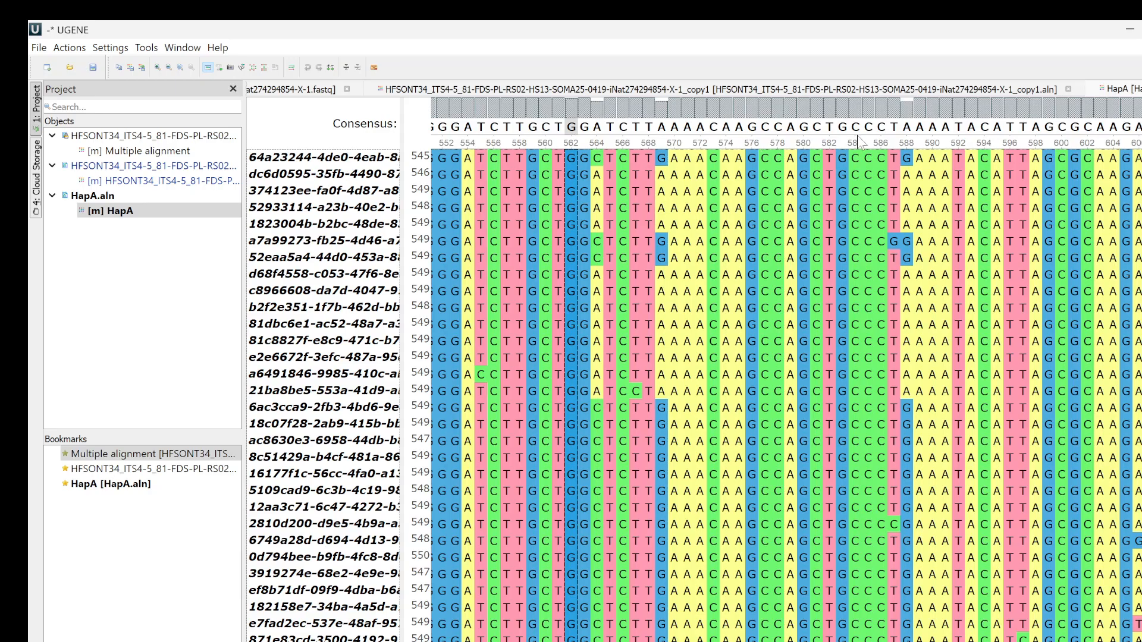
left_click(924, 131, "shift")
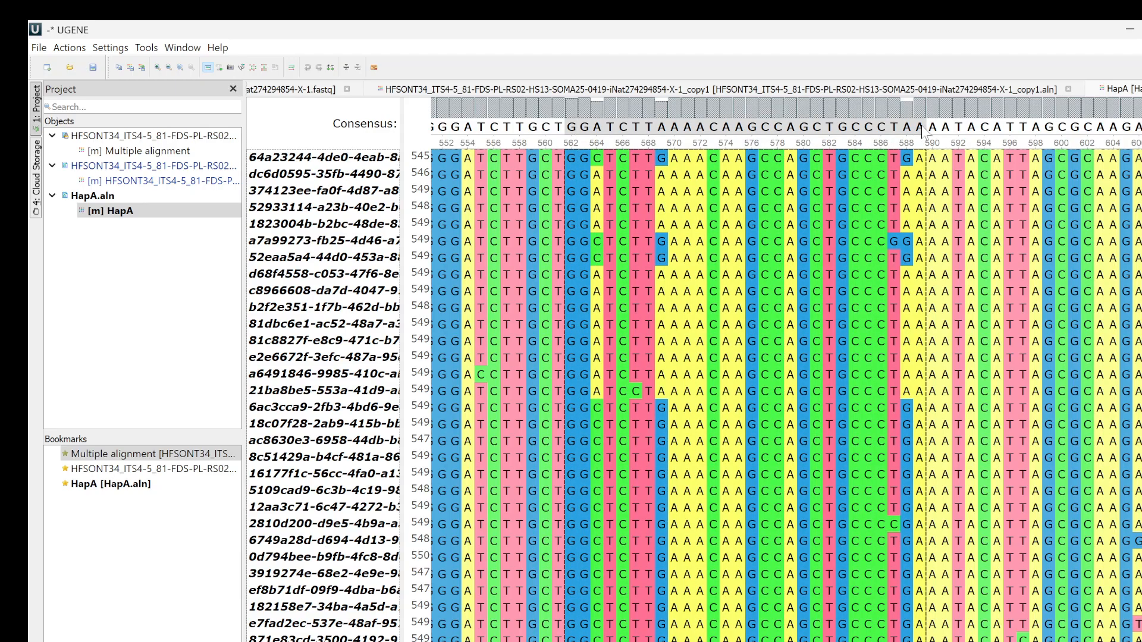
left_click(251, 69)
left_click(299, 80)
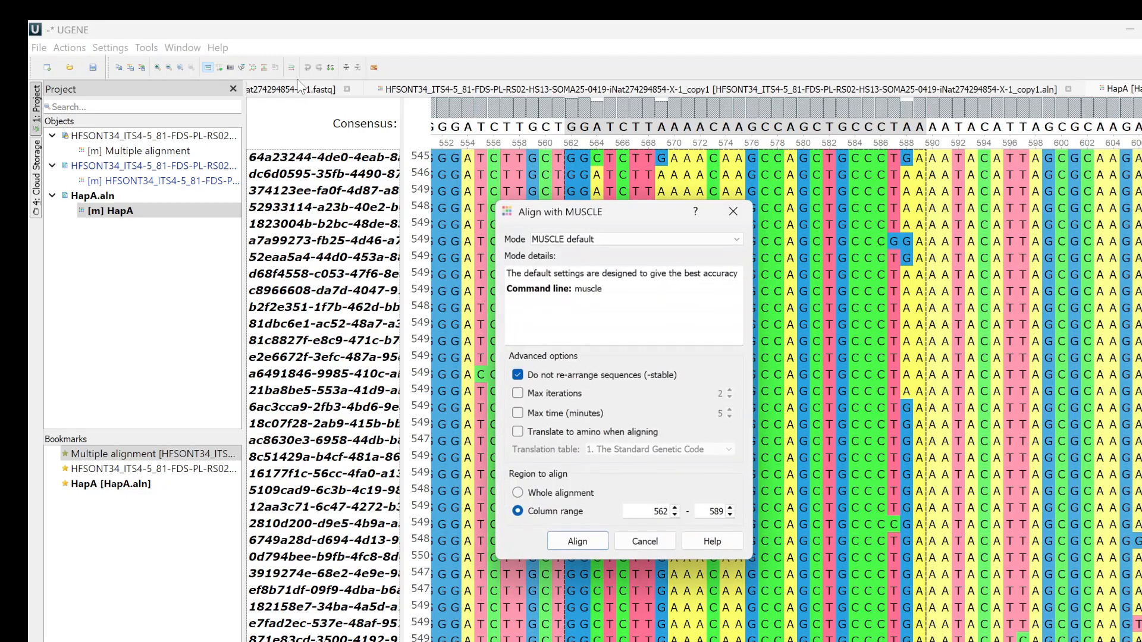
left_click(526, 376)
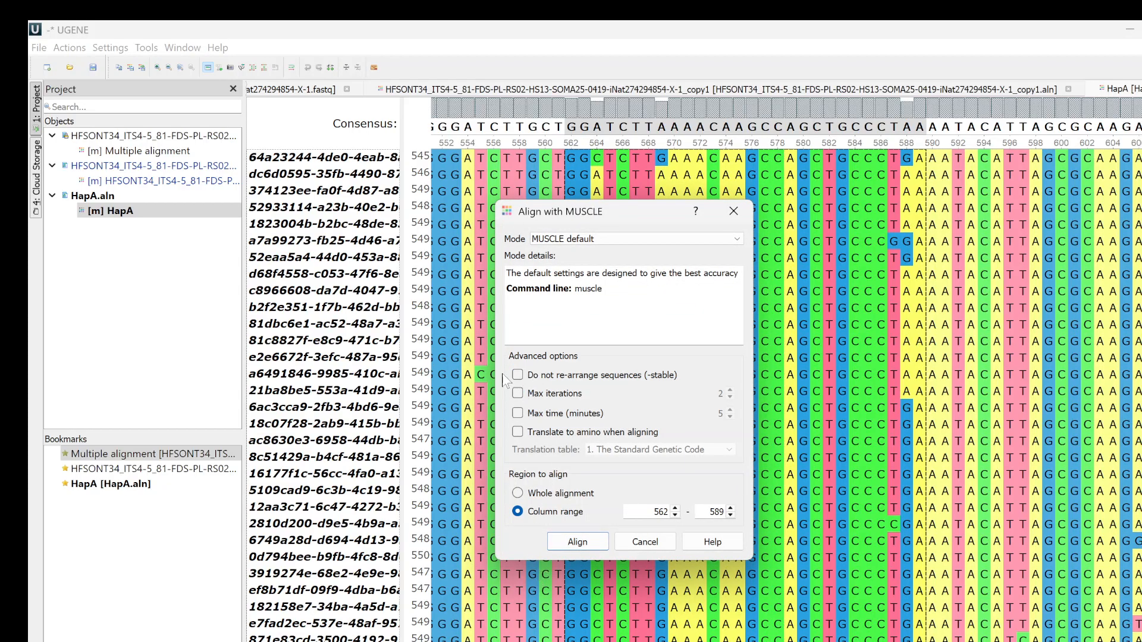
left_click(577, 543)
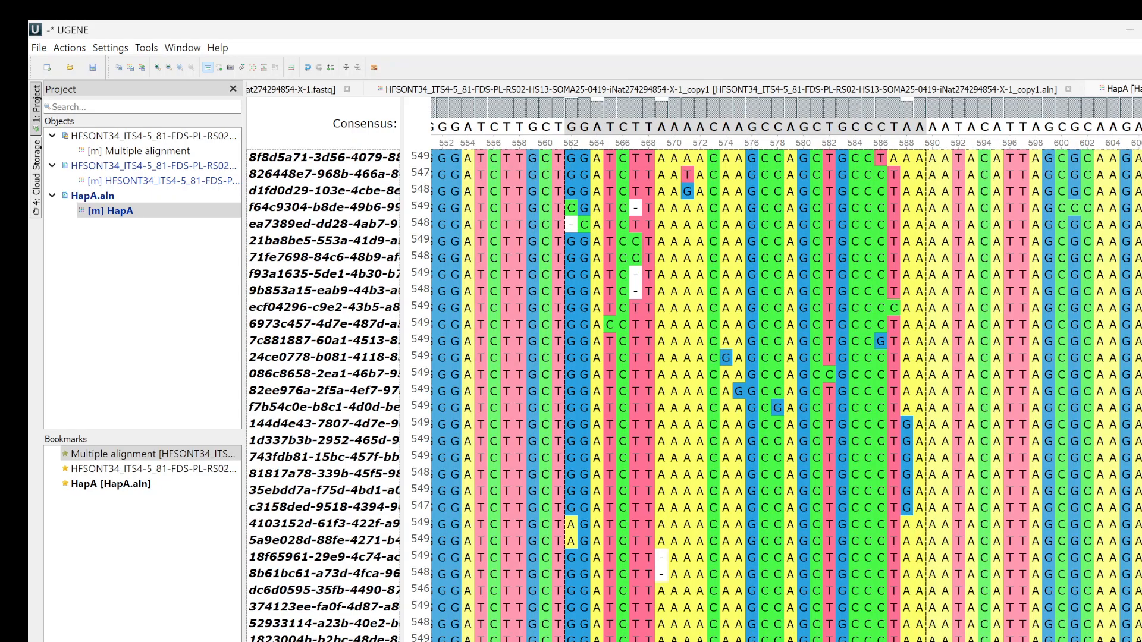
Select all HapA reads of the second variant, from the one beginning with 1c224cf7 through the one beginning with a7a99273.
scroll(694, 395, "down", 10)
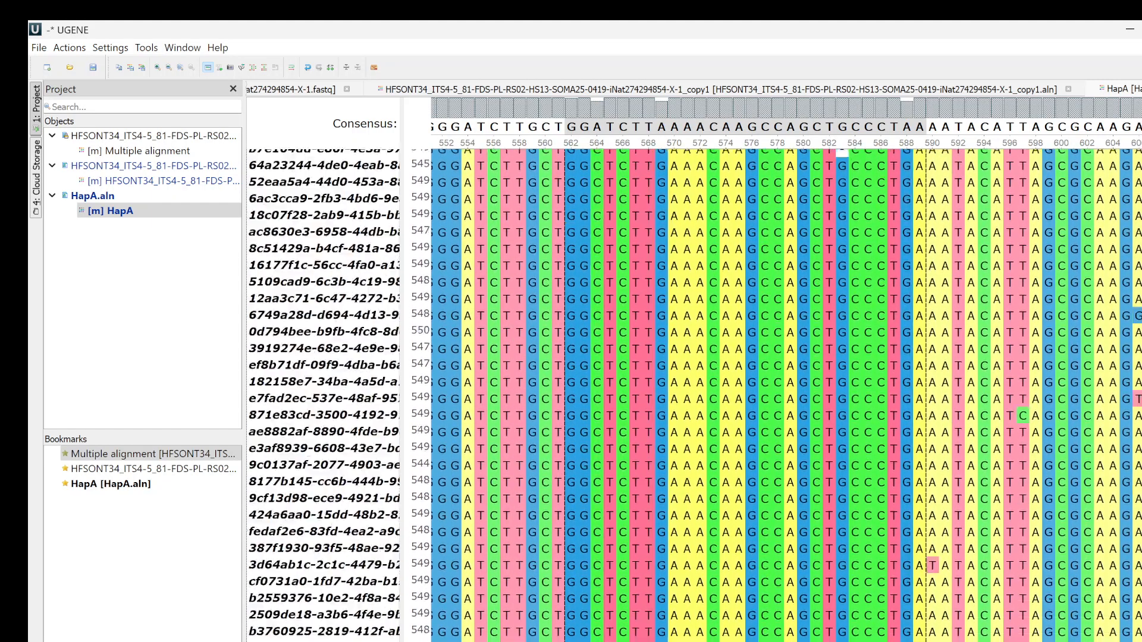
scroll(694, 395, "down", 10)
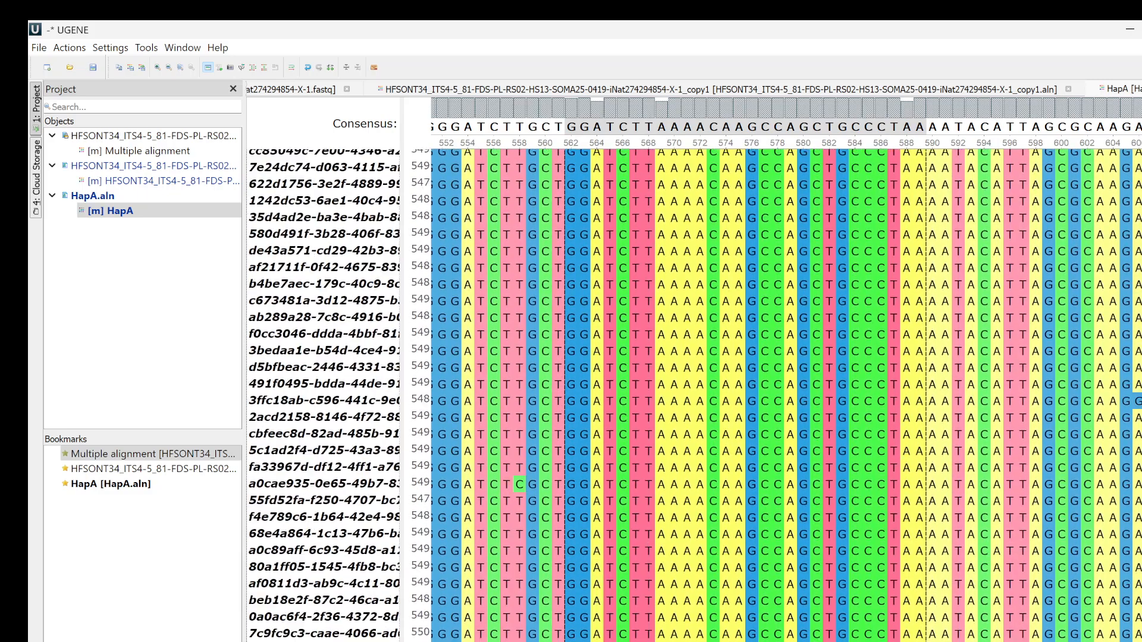
scroll(694, 395, "down", 4)
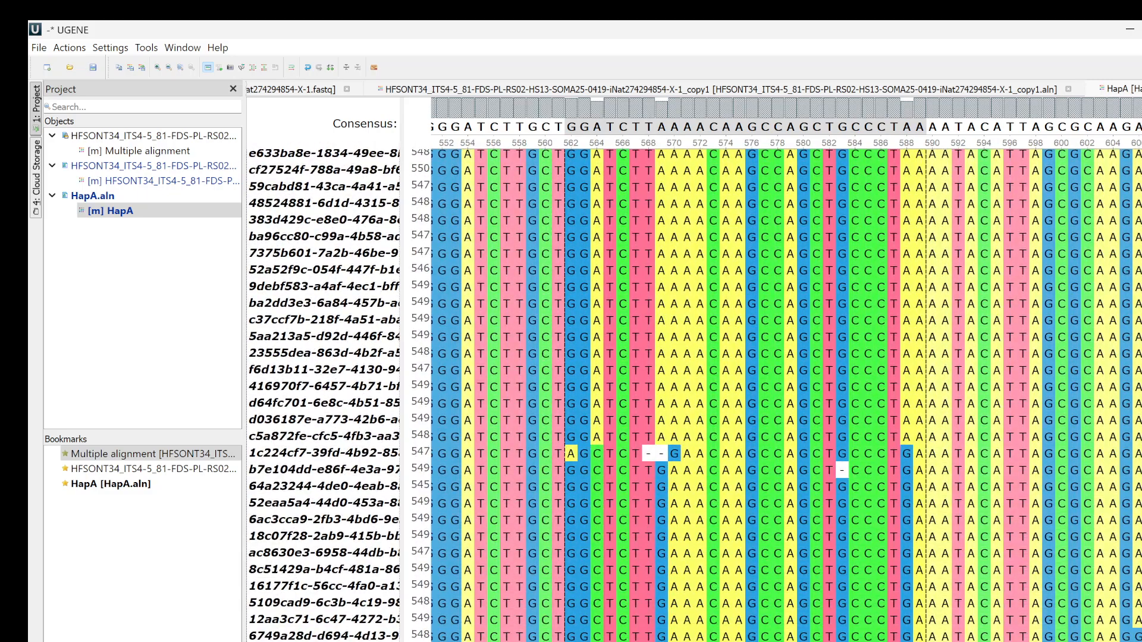
scroll(694, 395, "down", 8)
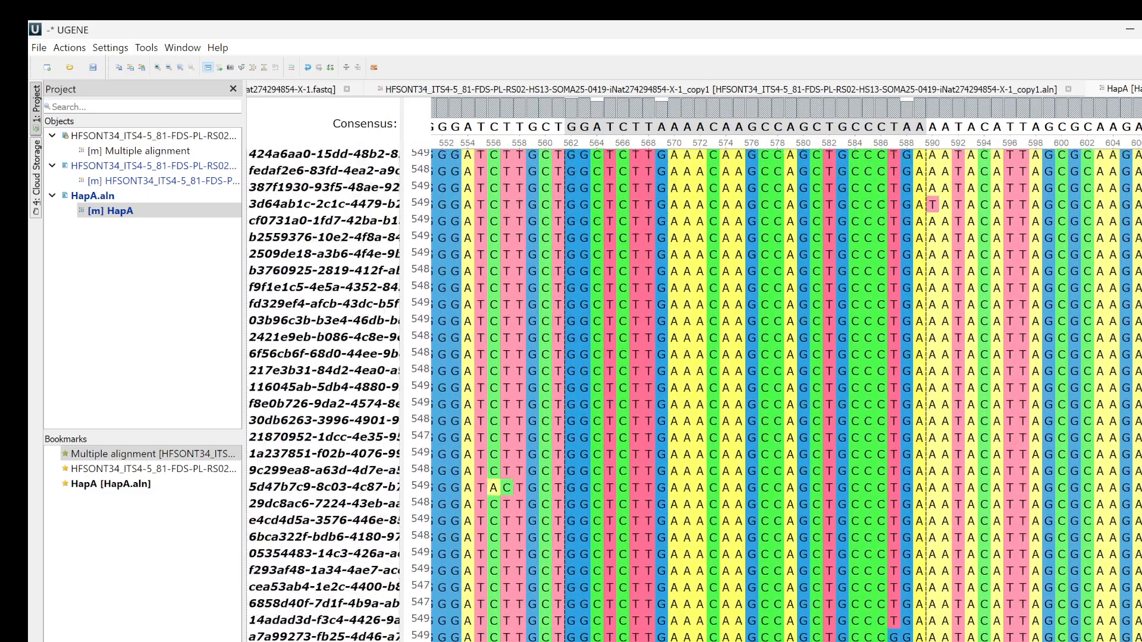
scroll(809, 424, "up", 6)
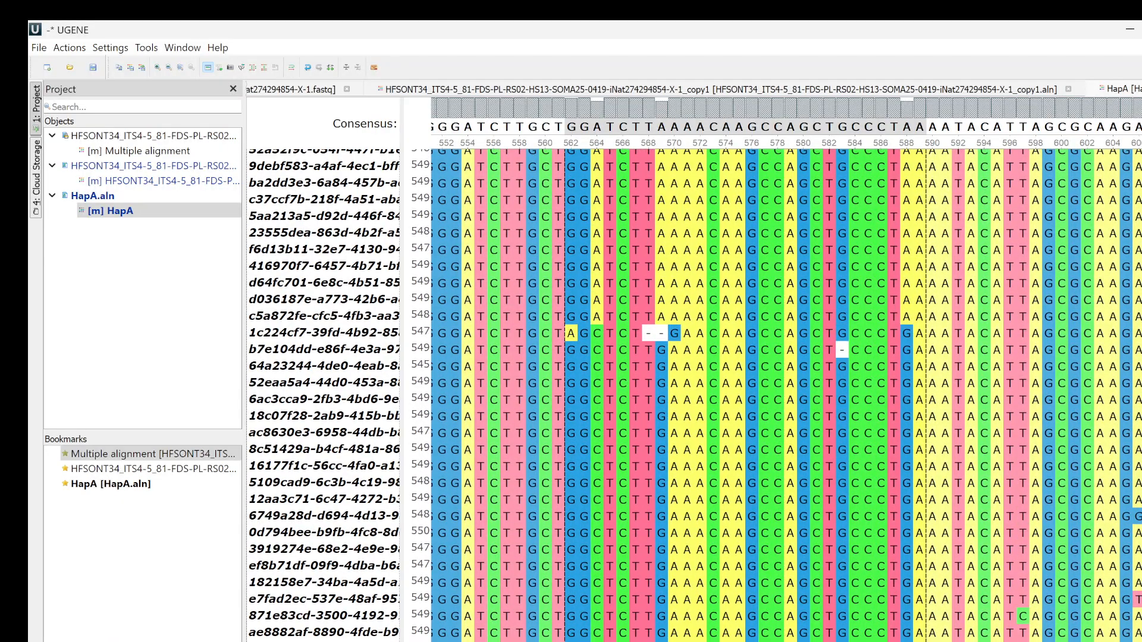
left_click(386, 333)
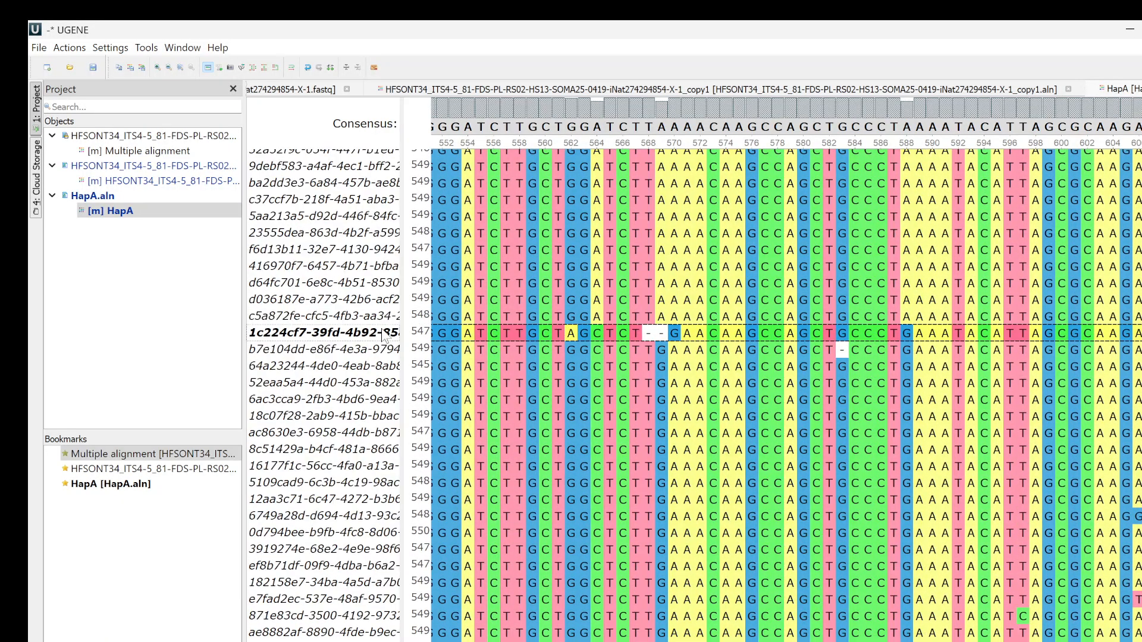
scroll(459, 464, "right", 4)
scroll(458, 464, "right", 1)
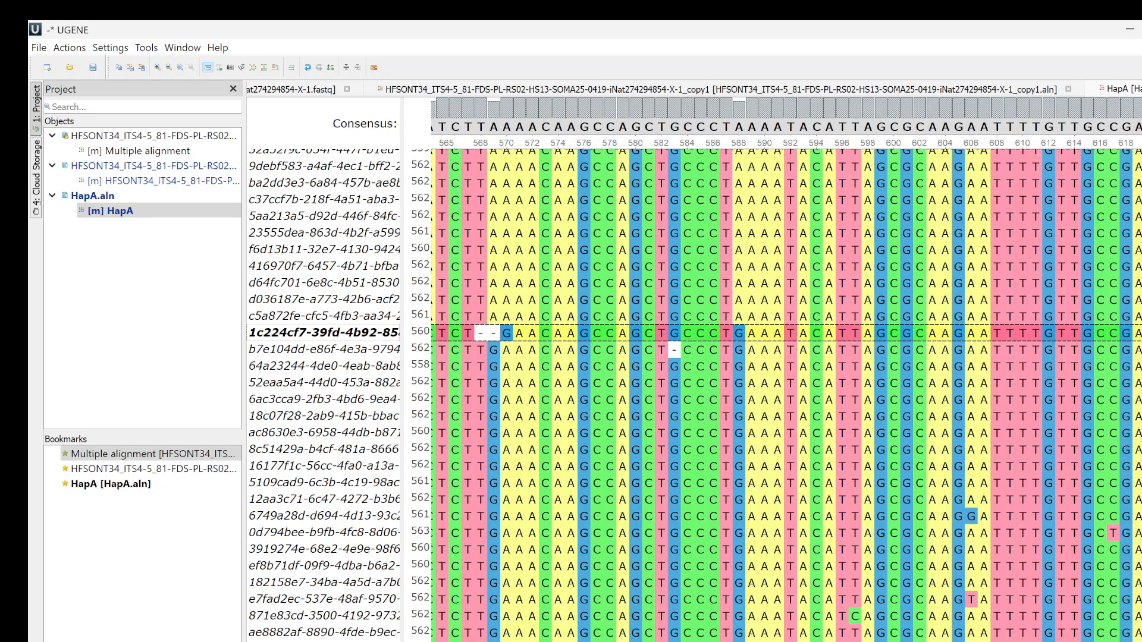
scroll(785, 392, "down", 8)
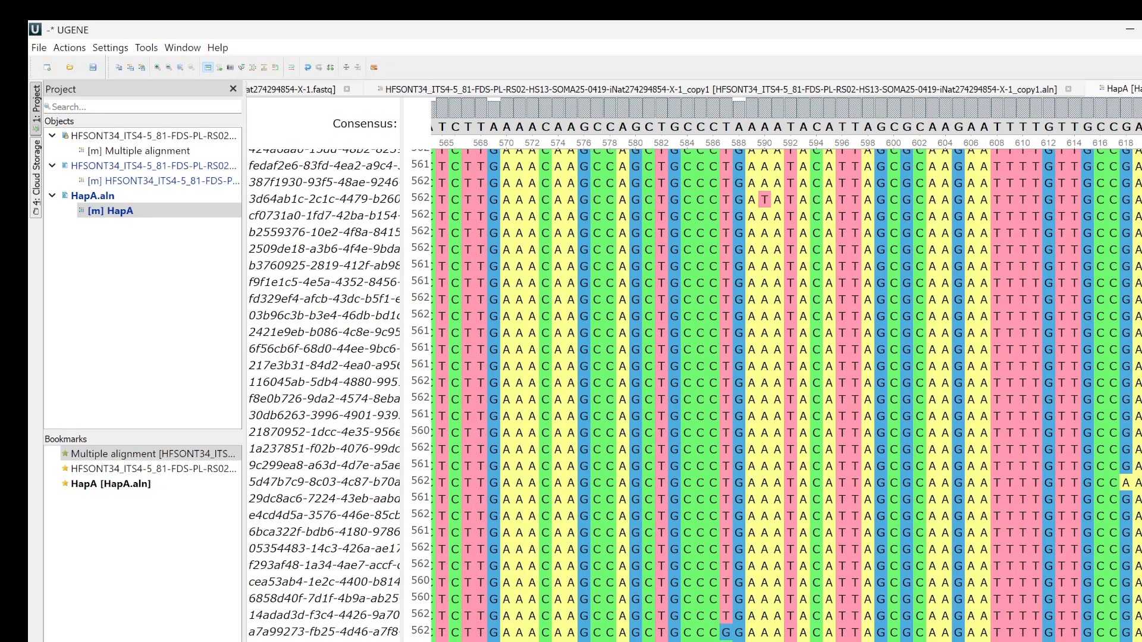
key("ctrl+a")
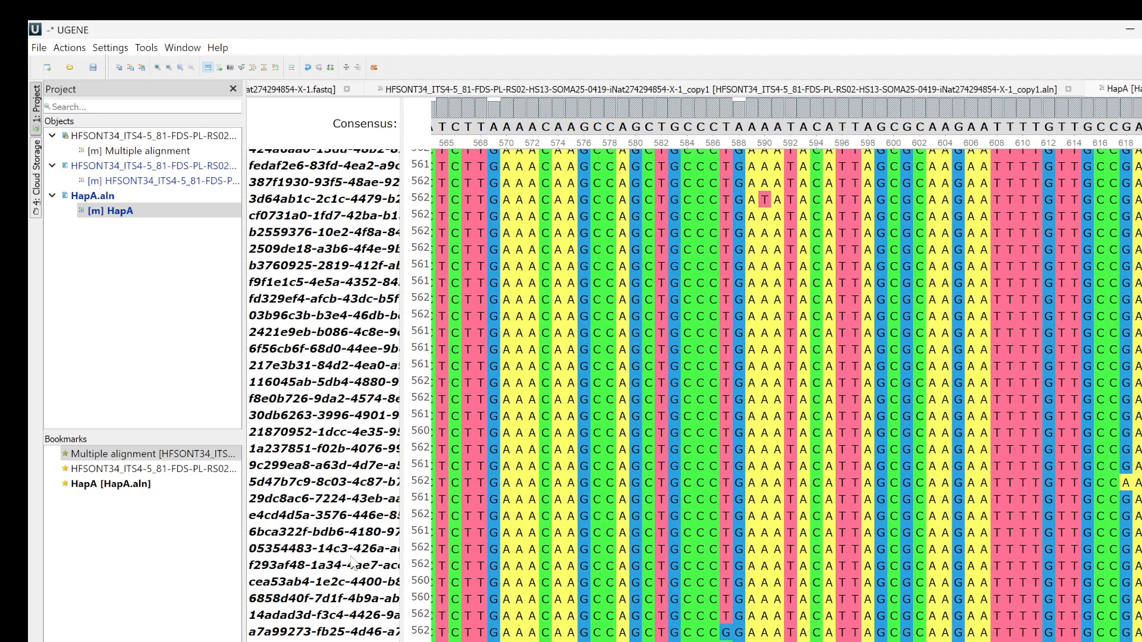
Move the selected reads out into a new CLUSTALW alignment file named HapC in the FastqDump folder.
right_click(365, 459)
mouse_move(402, 618)
type("Hap")
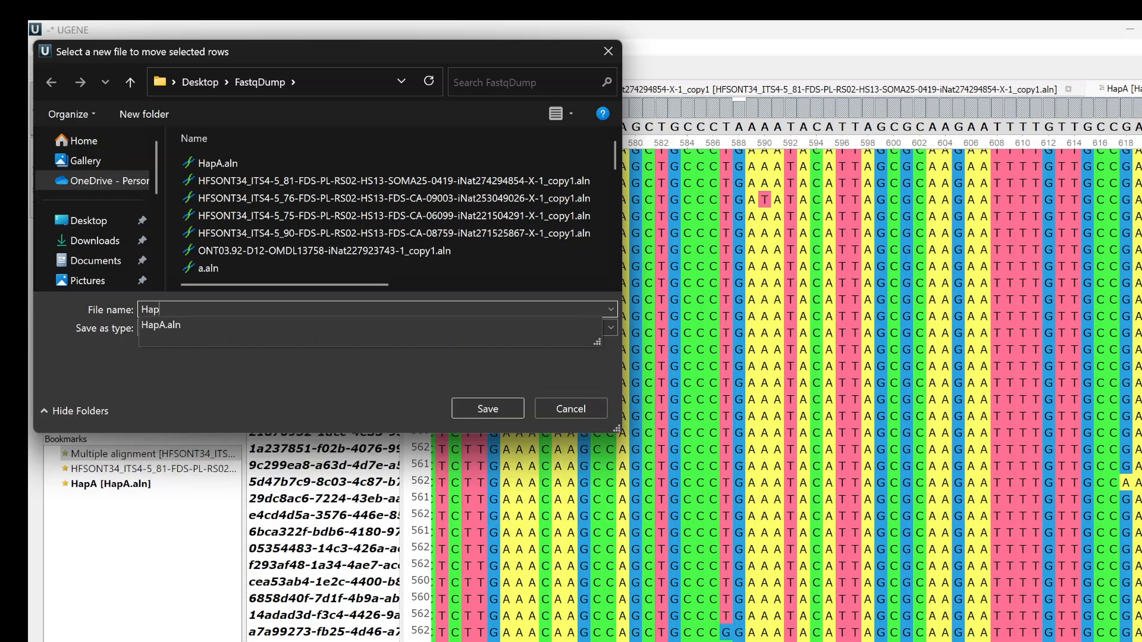
type("C")
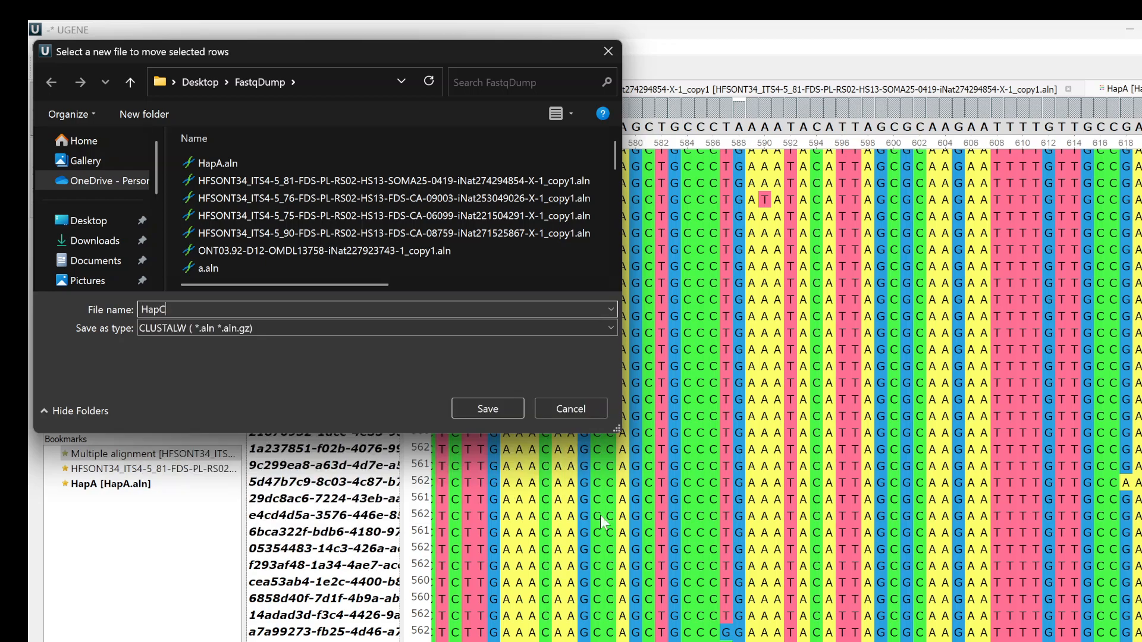
left_click(487, 408)
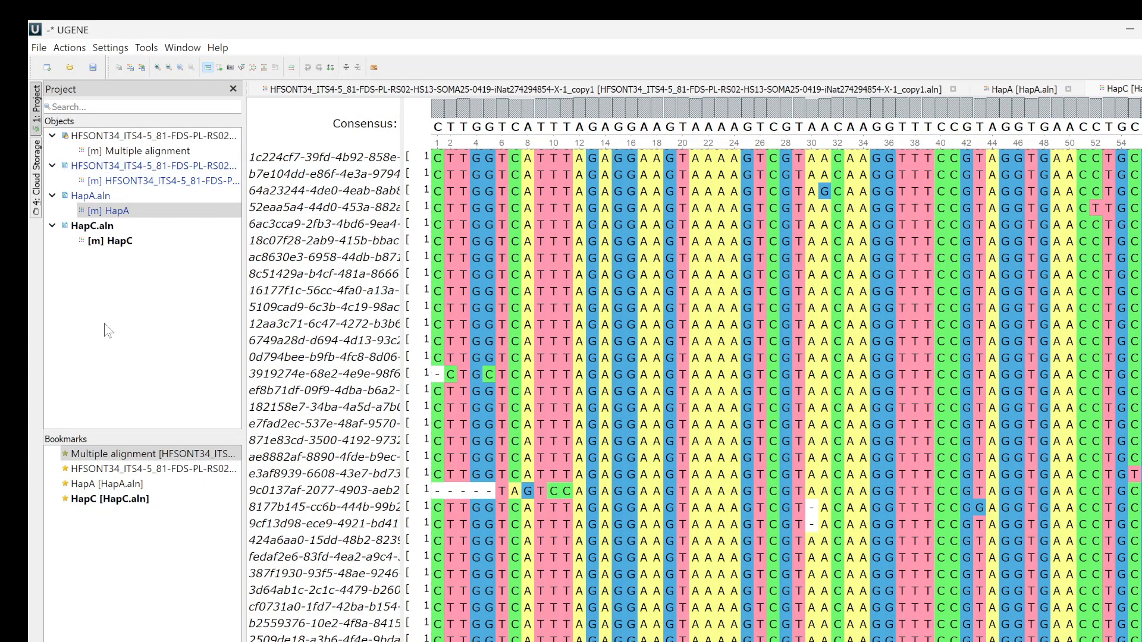
Examine the HapC alignment for remaining variation, checking the base frequencies at consensus column 520, and return to the HapA alignment.
left_click(109, 228)
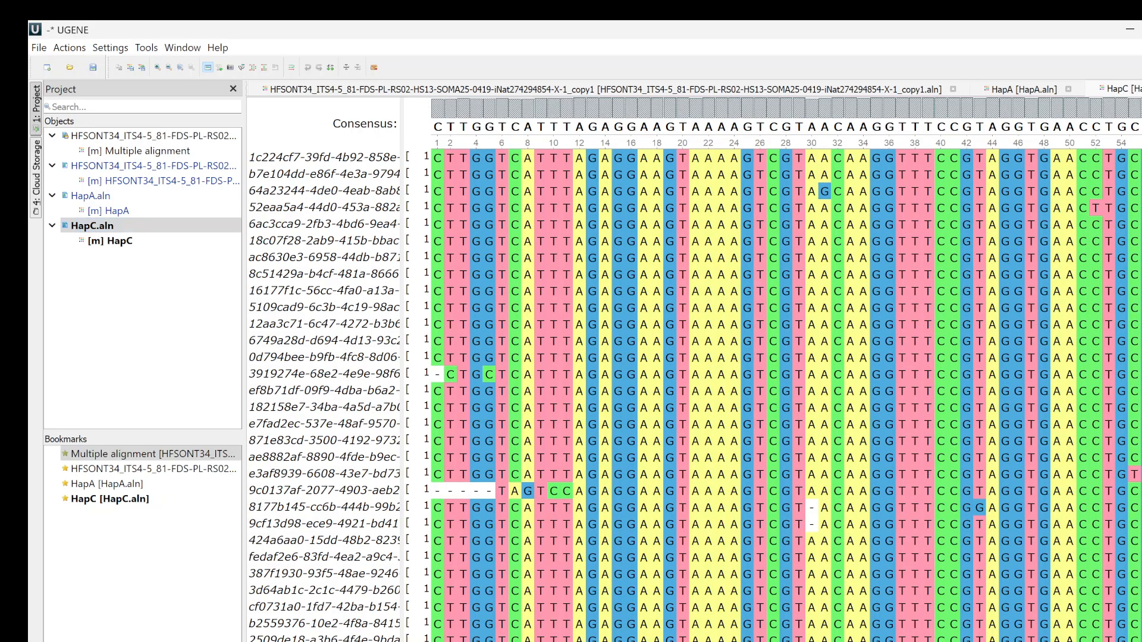
scroll(695, 392, "down", 8)
scroll(694, 393, "up", 8)
scroll(786, 393, "right", 20)
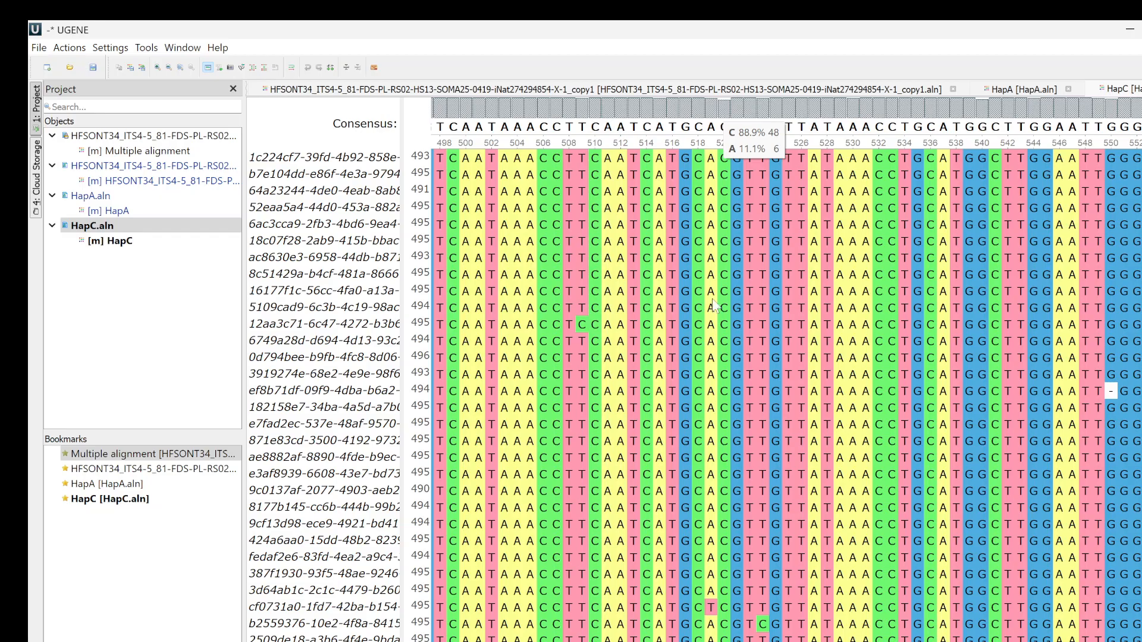
double_click(111, 199)
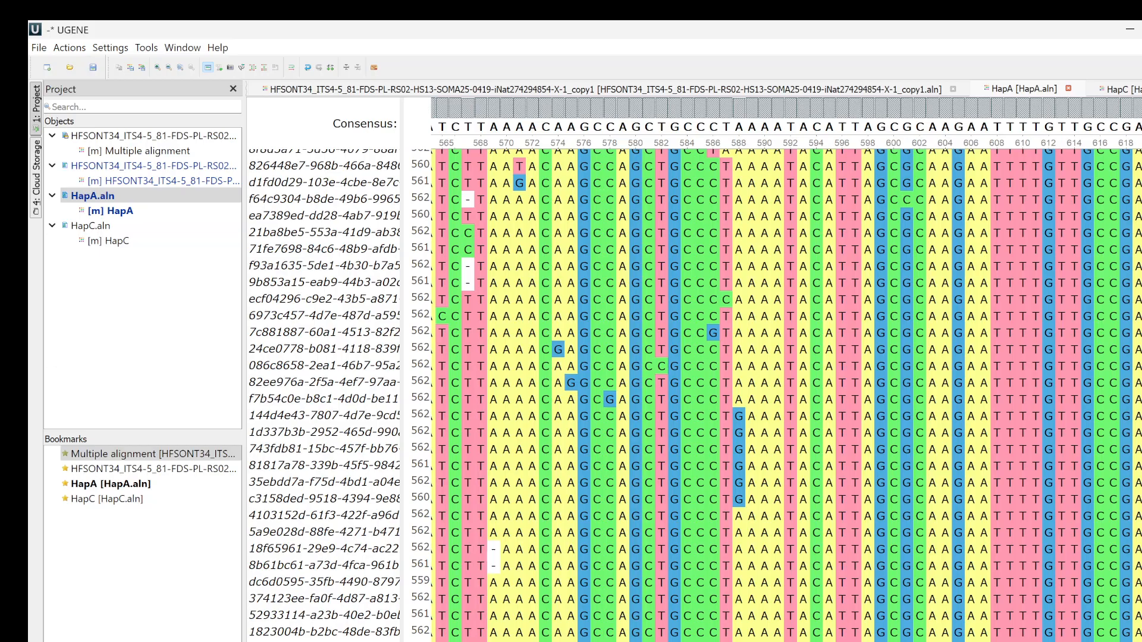
Examine the HapA reads around columns 680 to 745 for remaining variation.
scroll(785, 392, "right", 10)
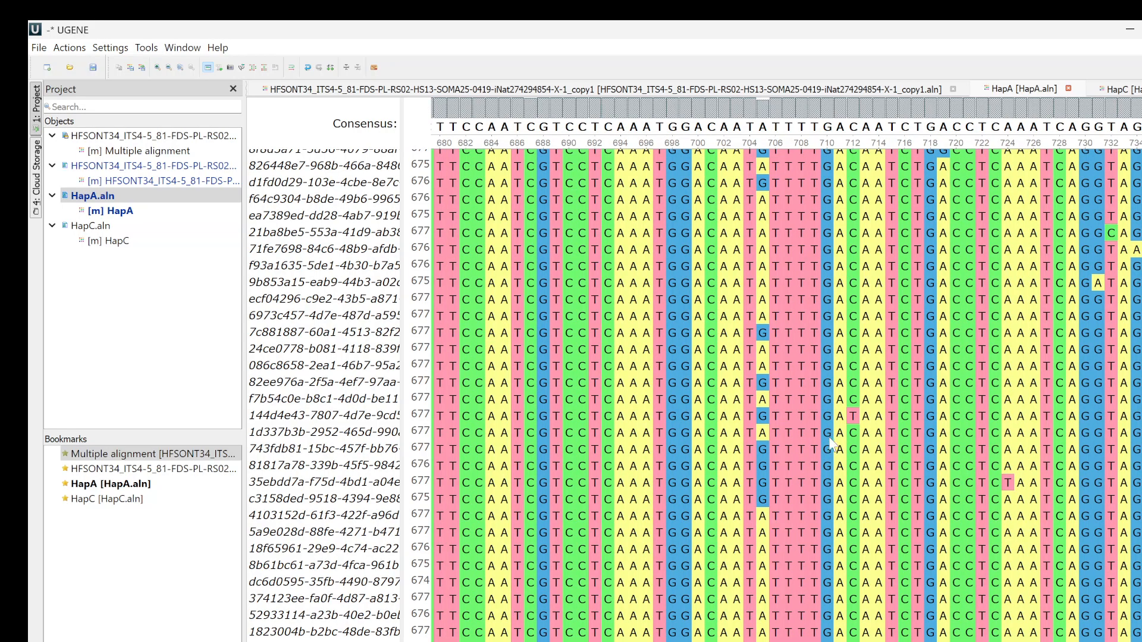
scroll(754, 334, "right", 3)
scroll(754, 335, "left", 1)
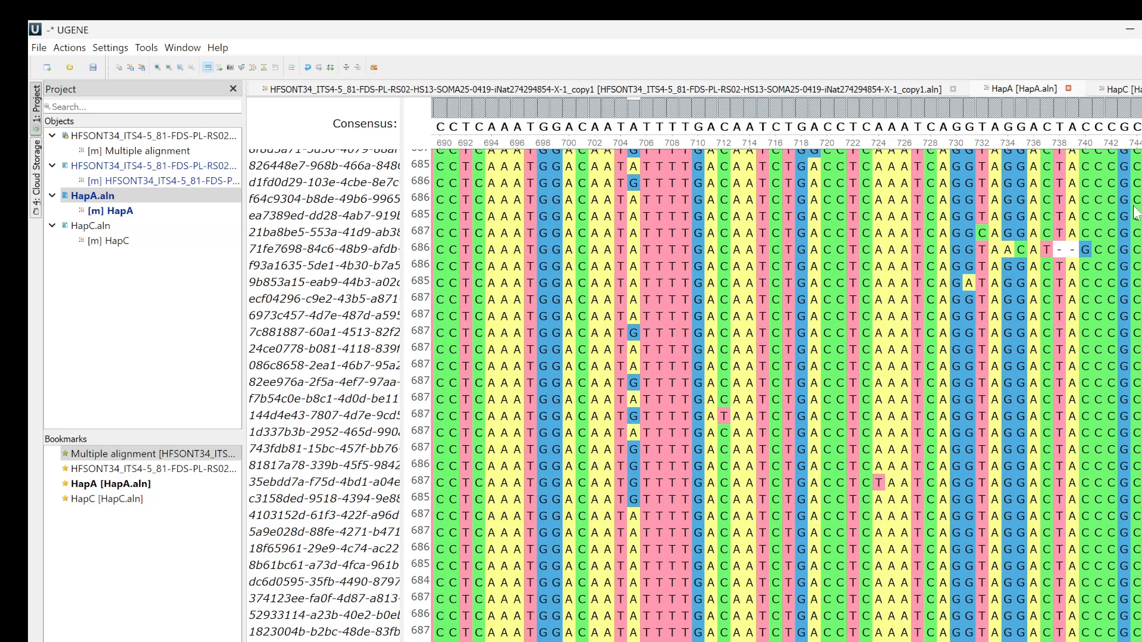
scroll(695, 395, "down", 10)
scroll(695, 395, "up", 10)
scroll(695, 395, "down", 20)
scroll(695, 395, "down", 15)
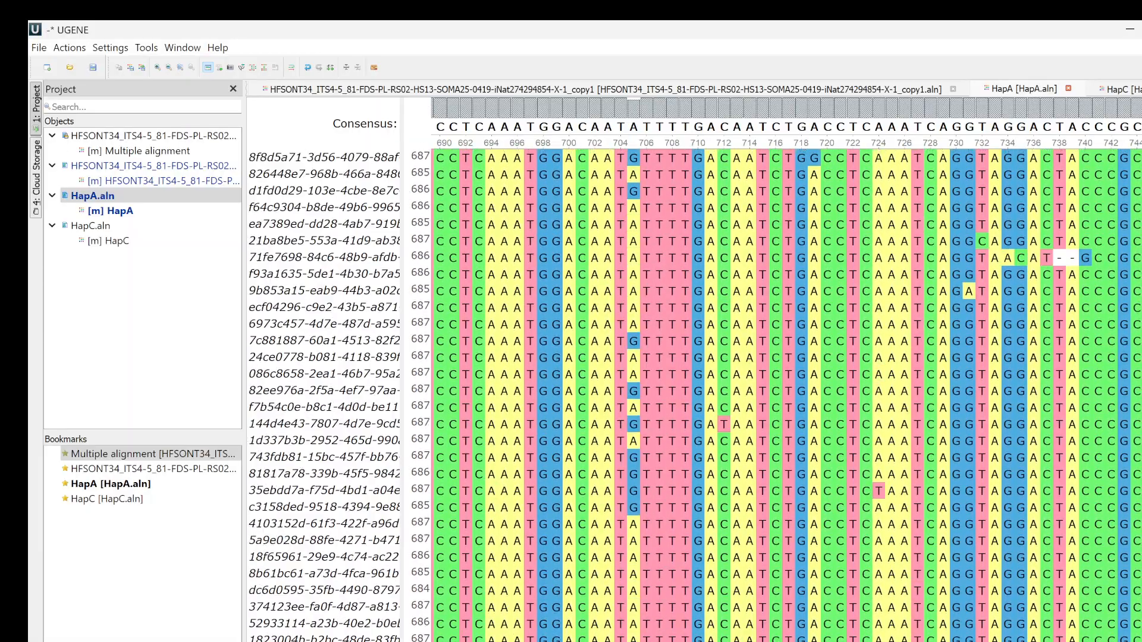
Copy the consensus of the remaining reads in the _copy1 alignment and paste it into the project as a new sequence.
double_click(148, 165)
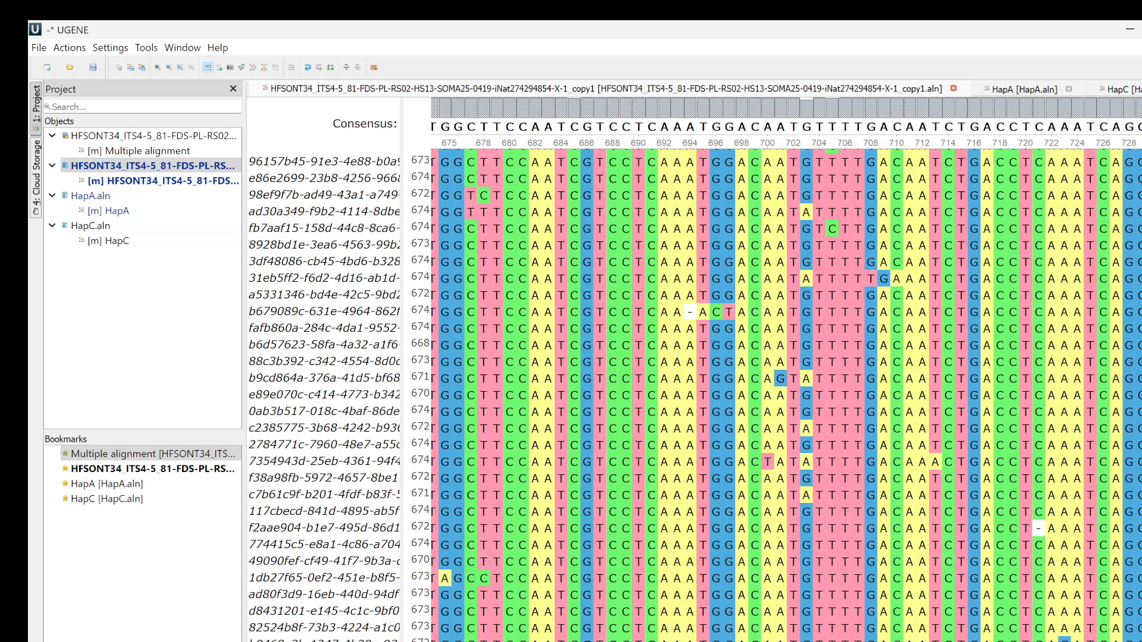
scroll(785, 395, "left", 15)
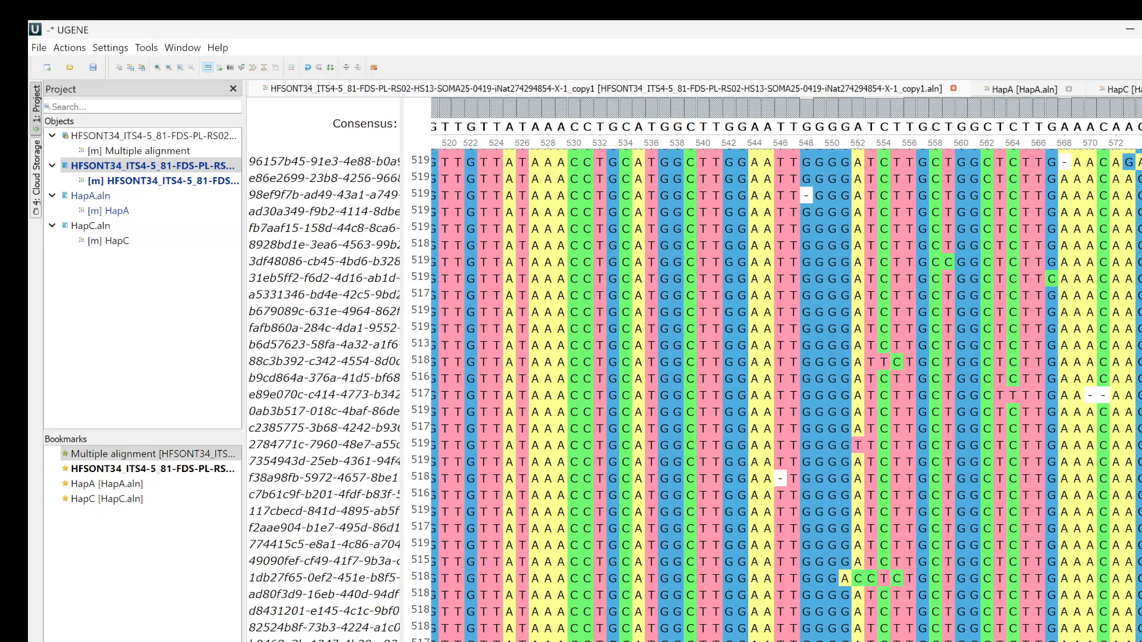
scroll(870, 459, "right", 1)
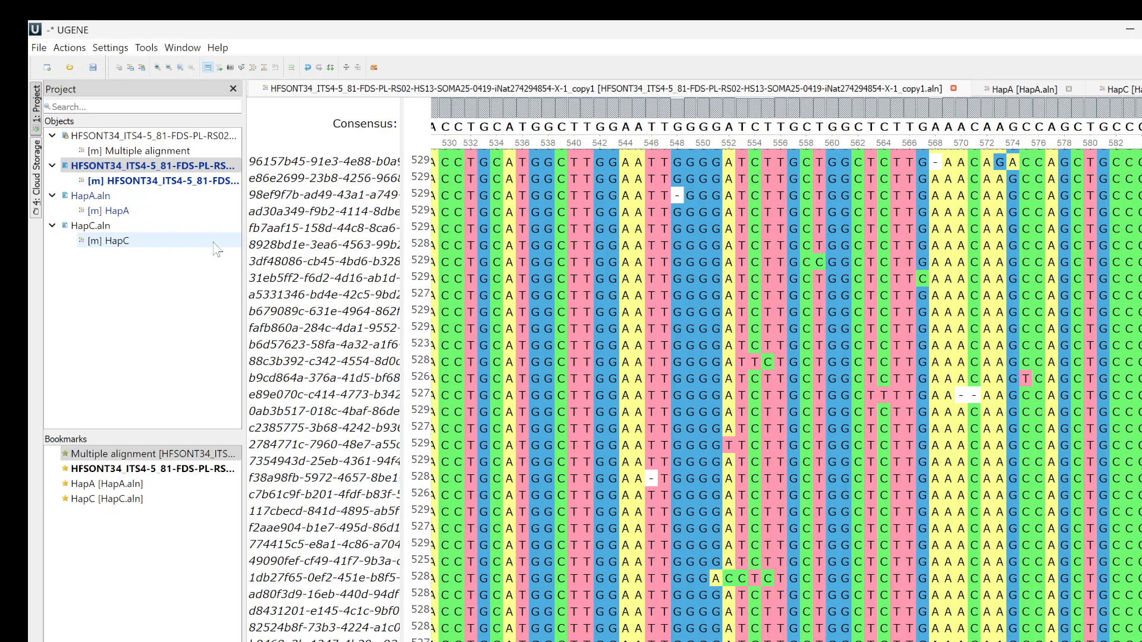
right_click(155, 167)
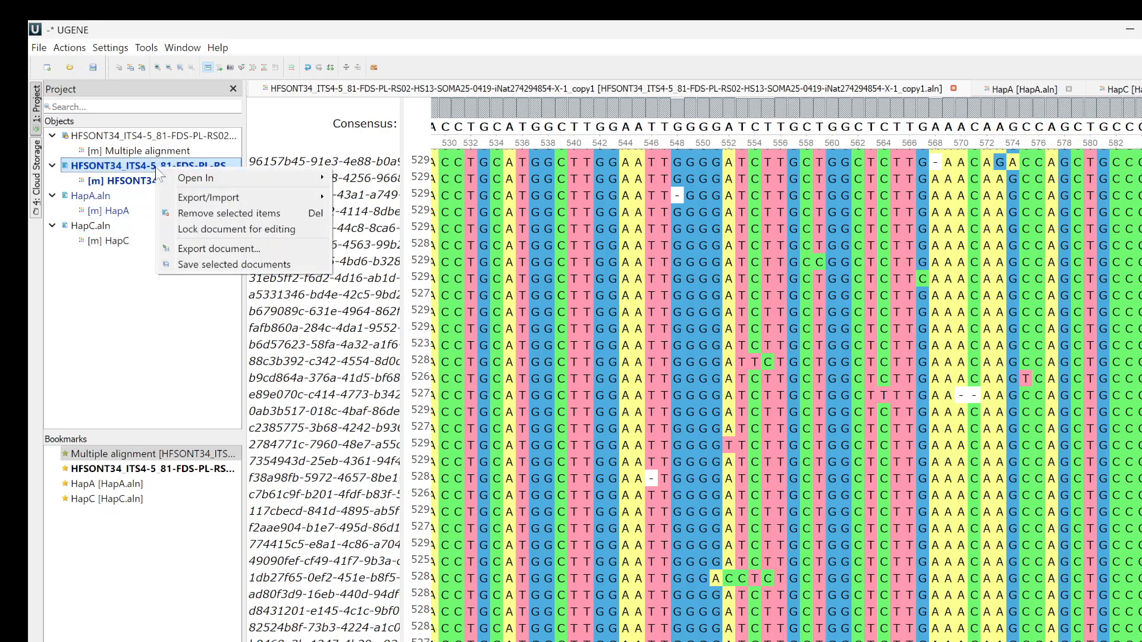
left_click(508, 141)
left_click(357, 150)
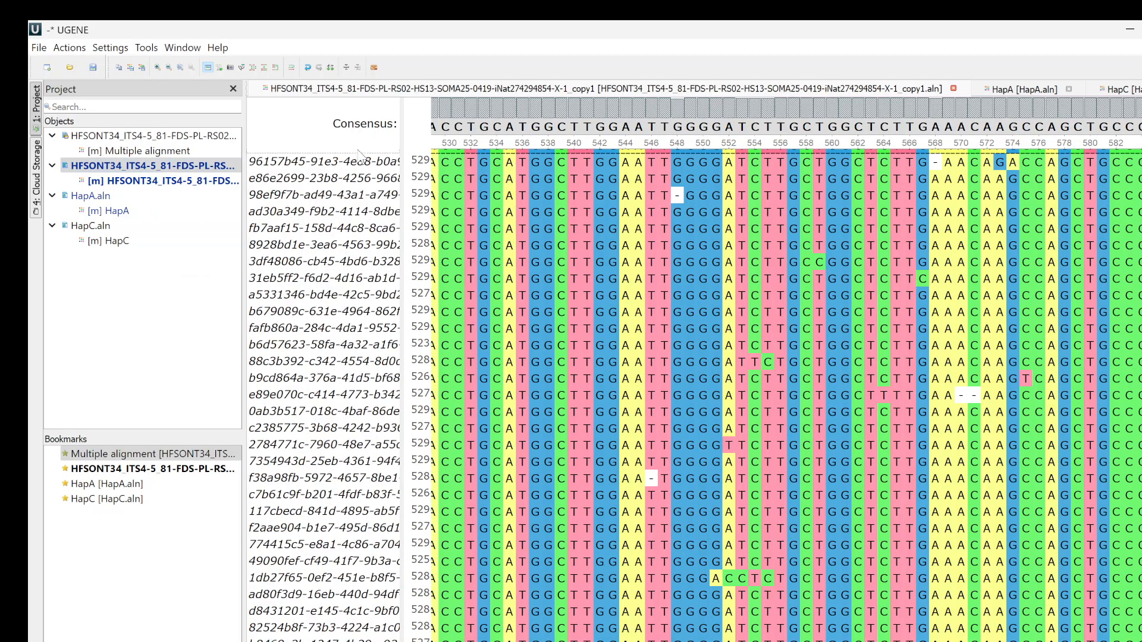
right_click(505, 171)
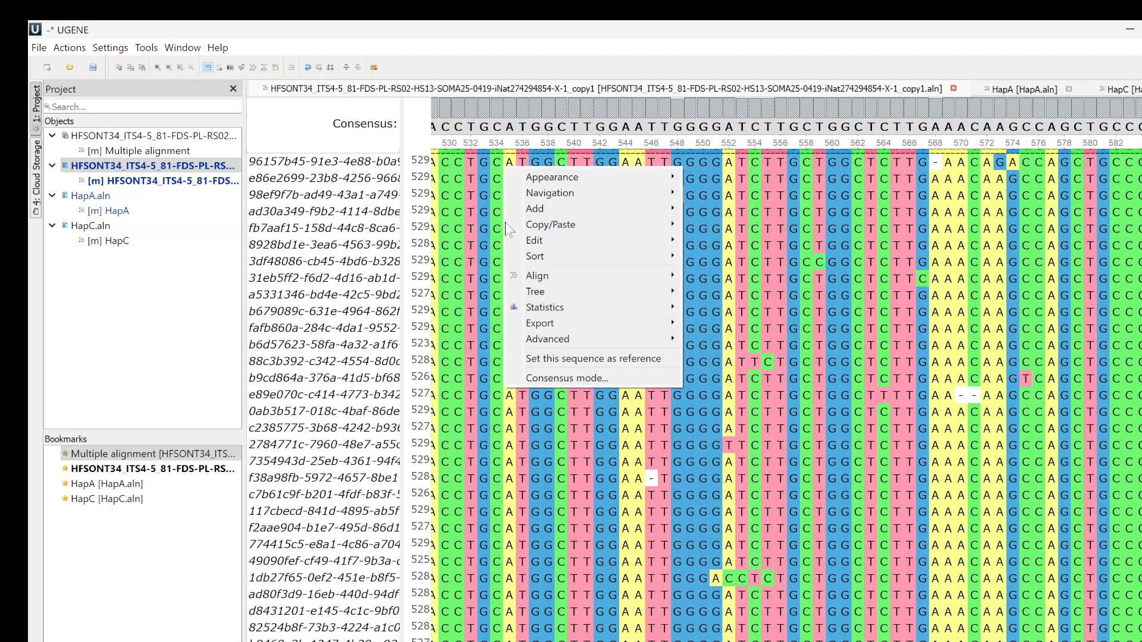
mouse_move(507, 224)
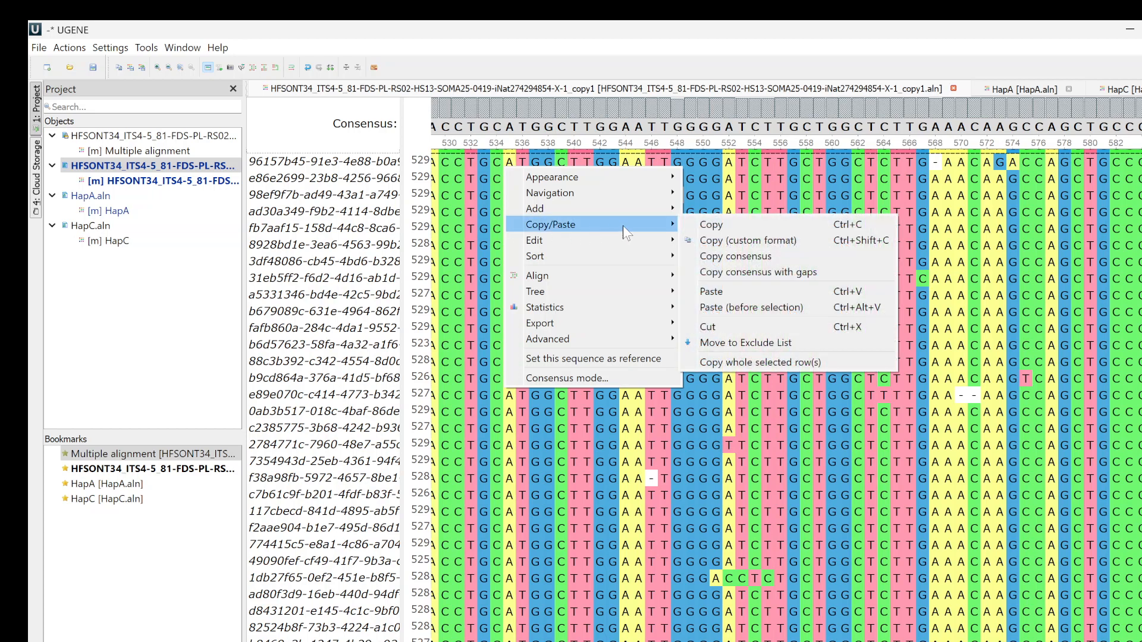
left_click(719, 257)
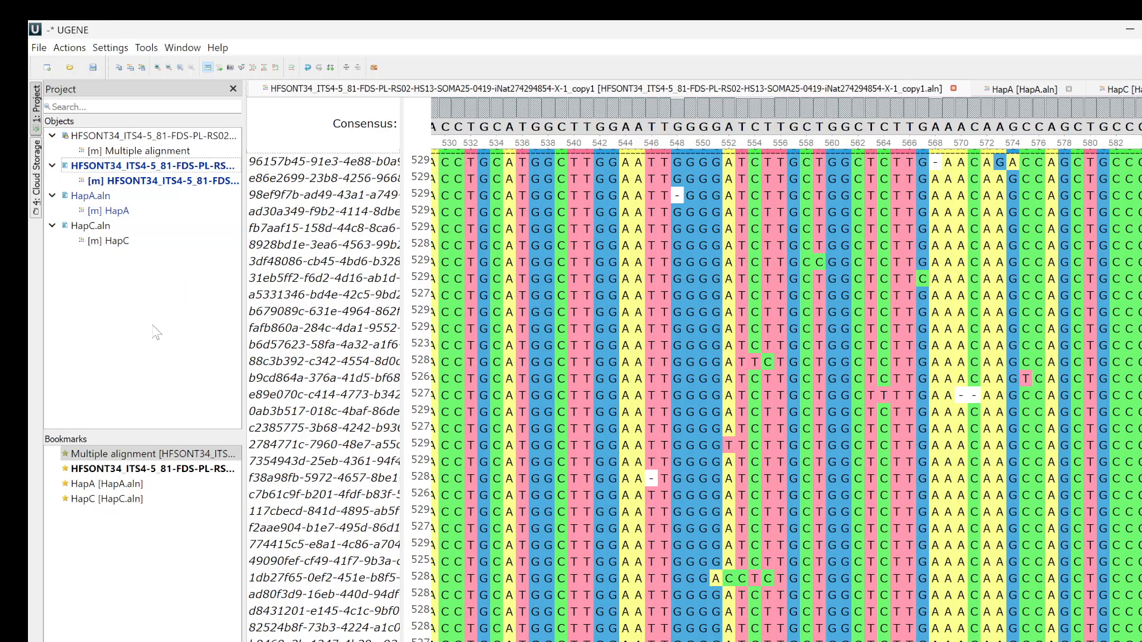
key("ctrl+v")
Export the pasted clipboard_51 sequence as a CLUSTALW alignment file named clipboard_51.aln and add it to the project.
right_click(123, 260)
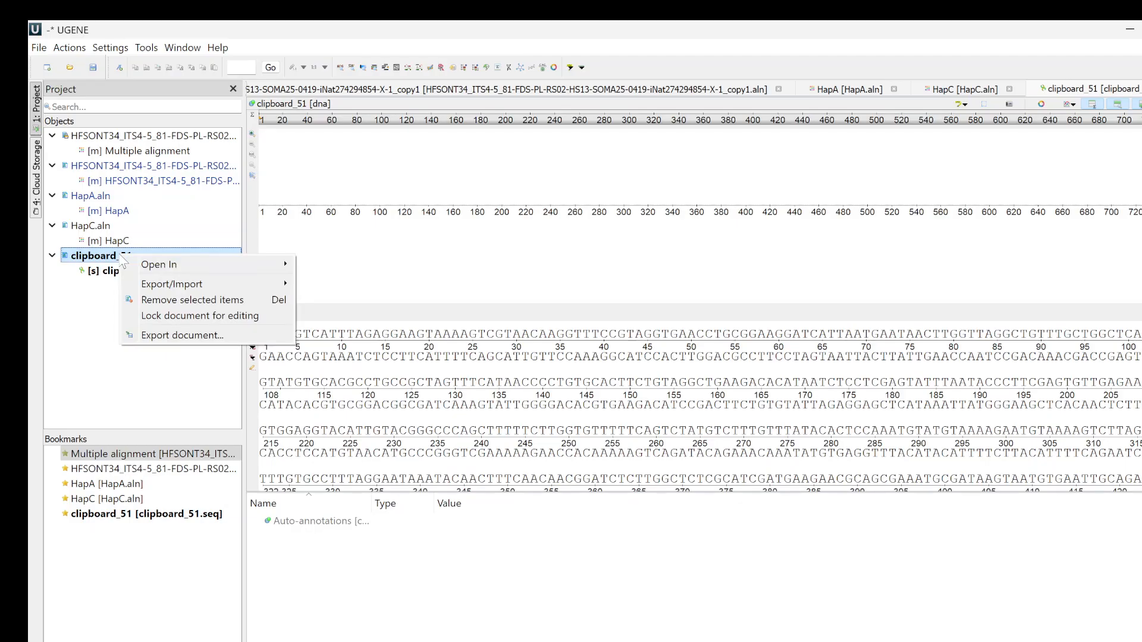
left_click(75, 260)
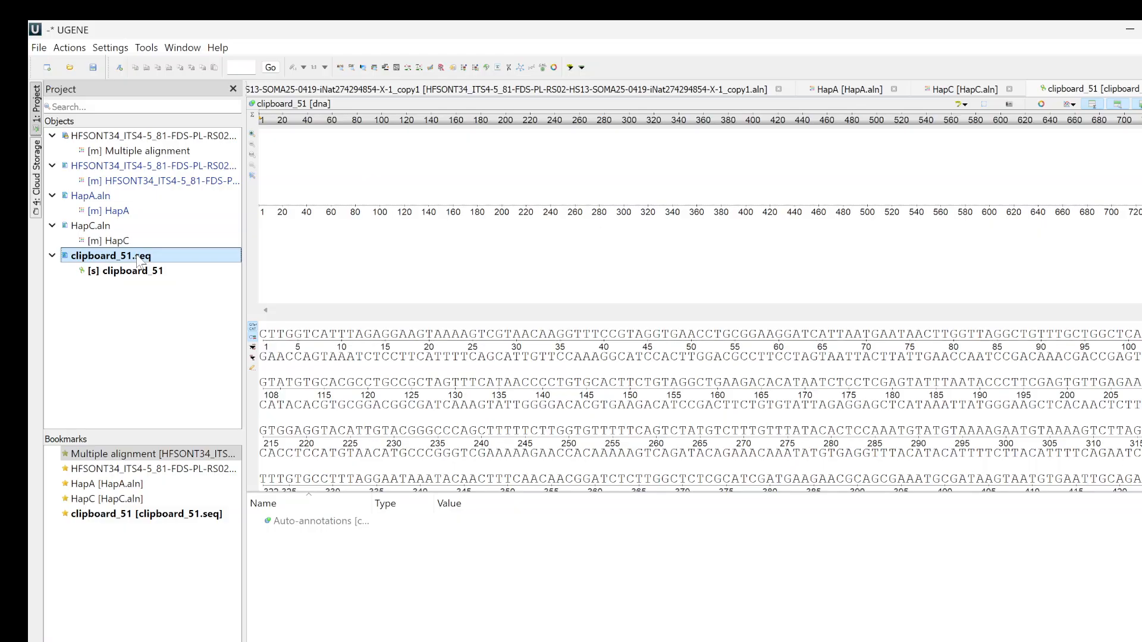
right_click(172, 260)
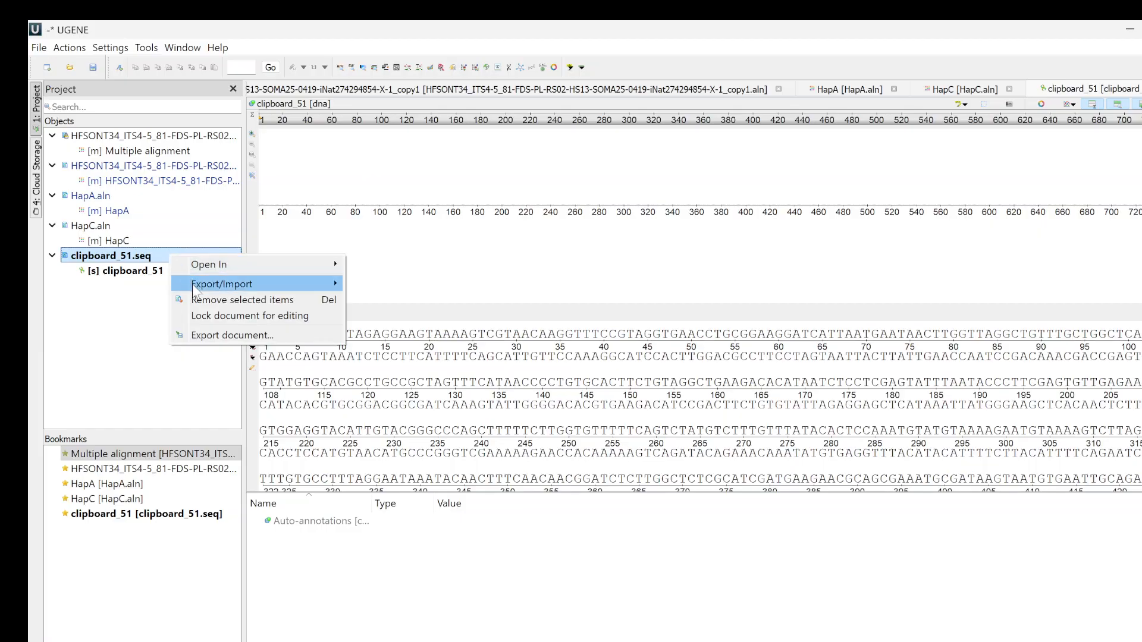
mouse_move(334, 285)
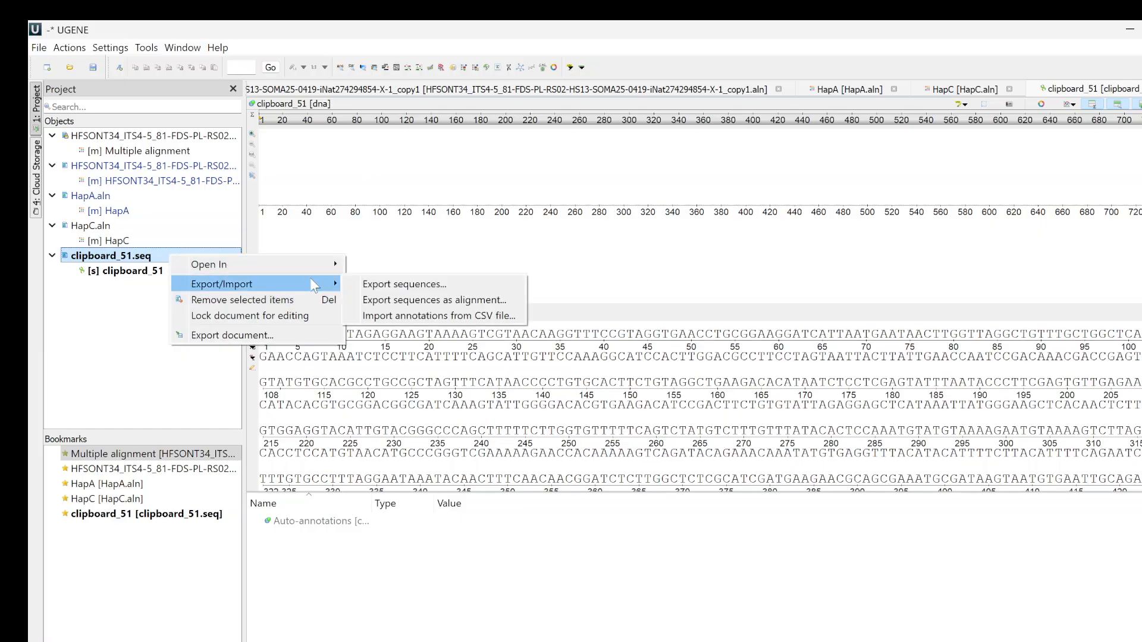
left_click(411, 300)
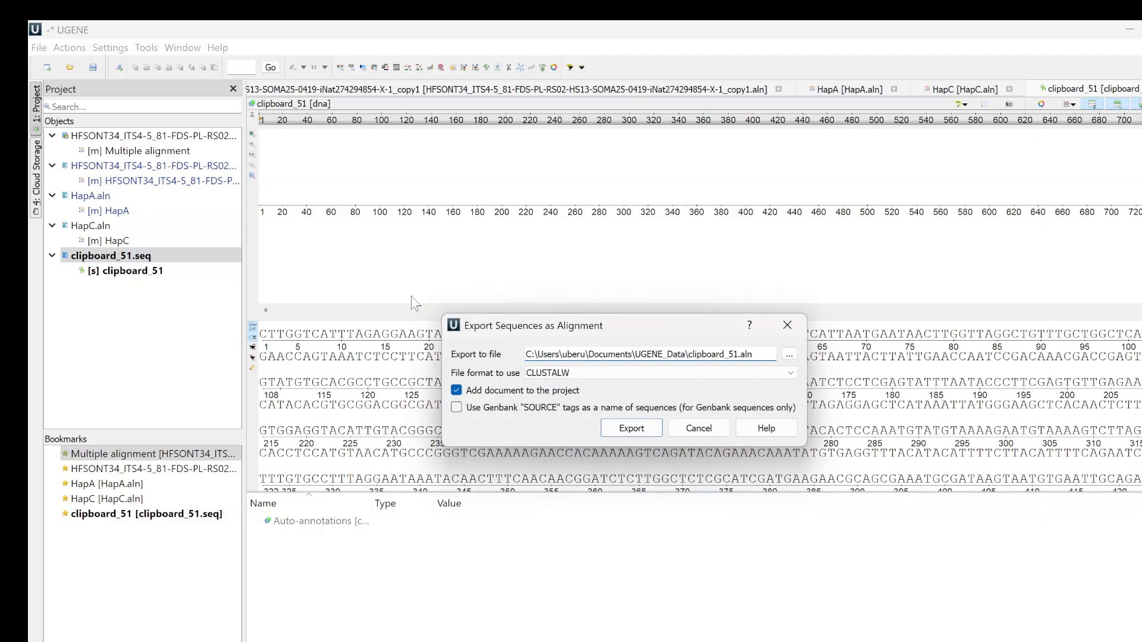
left_click(648, 429)
left_click(121, 288)
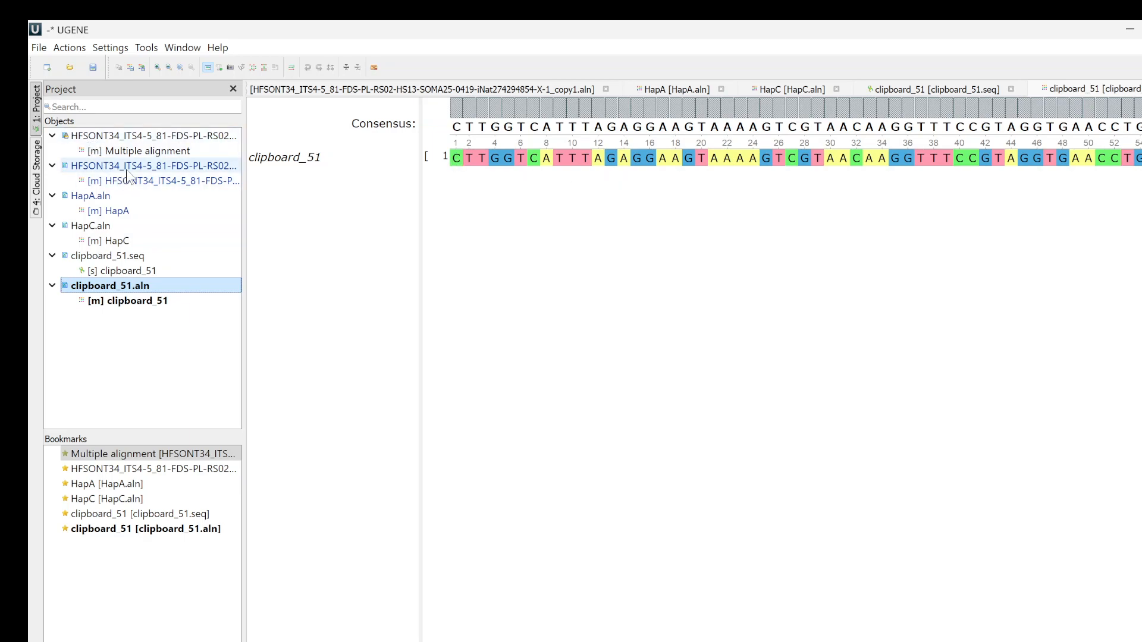
Copy the consensus of the HapA alignment and paste it as a second sequence into the clipboard_51 alignment.
double_click(88, 196)
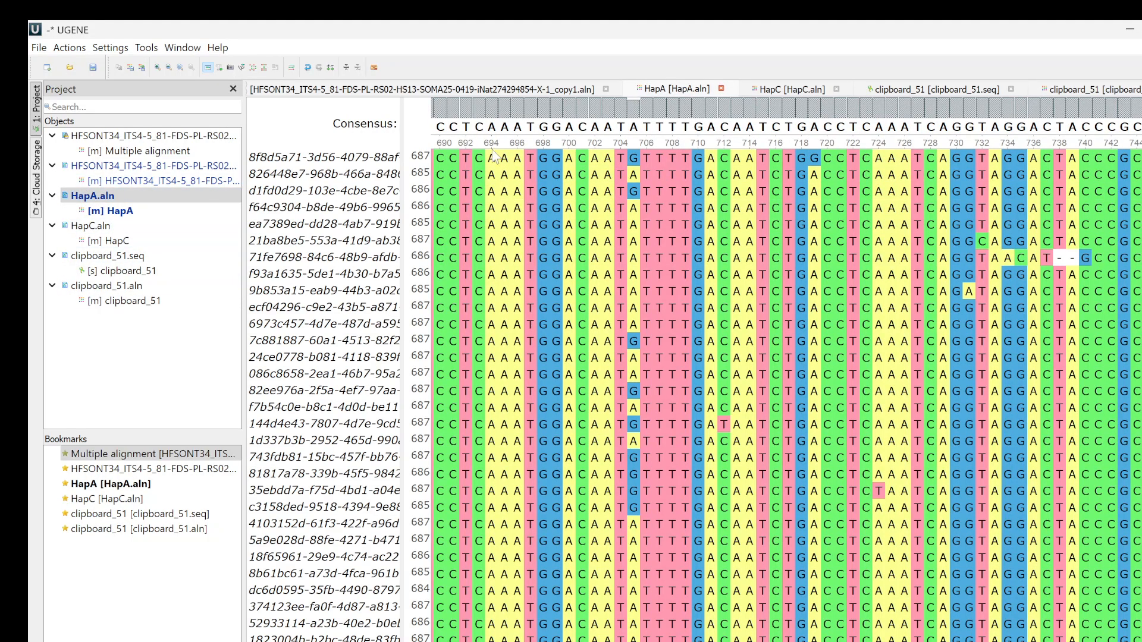
right_click(485, 127)
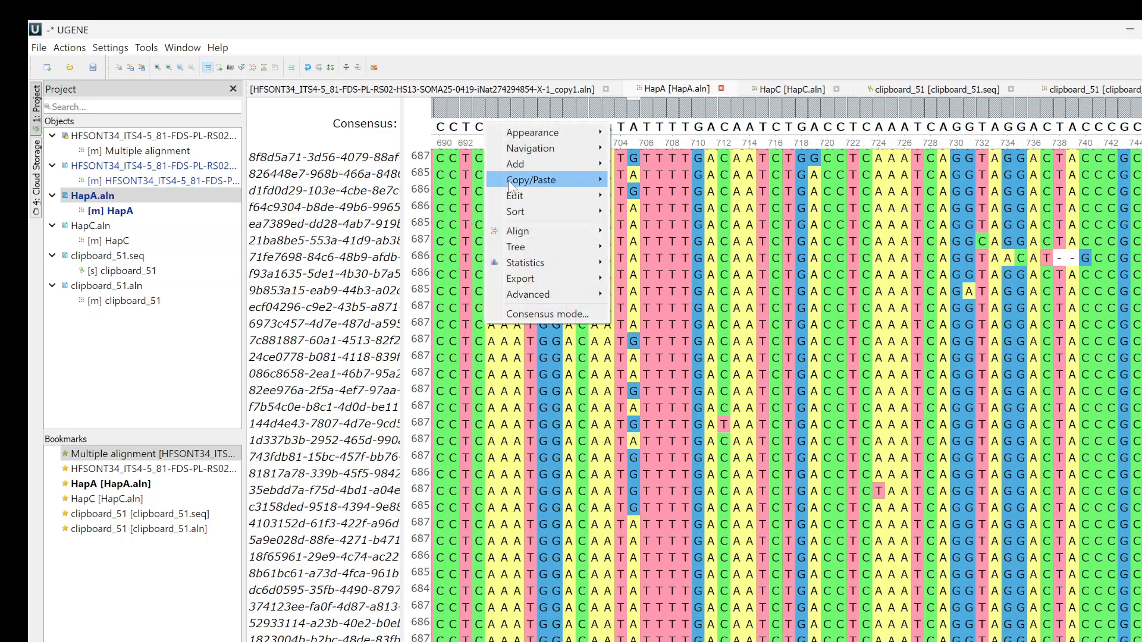
mouse_move(553, 179)
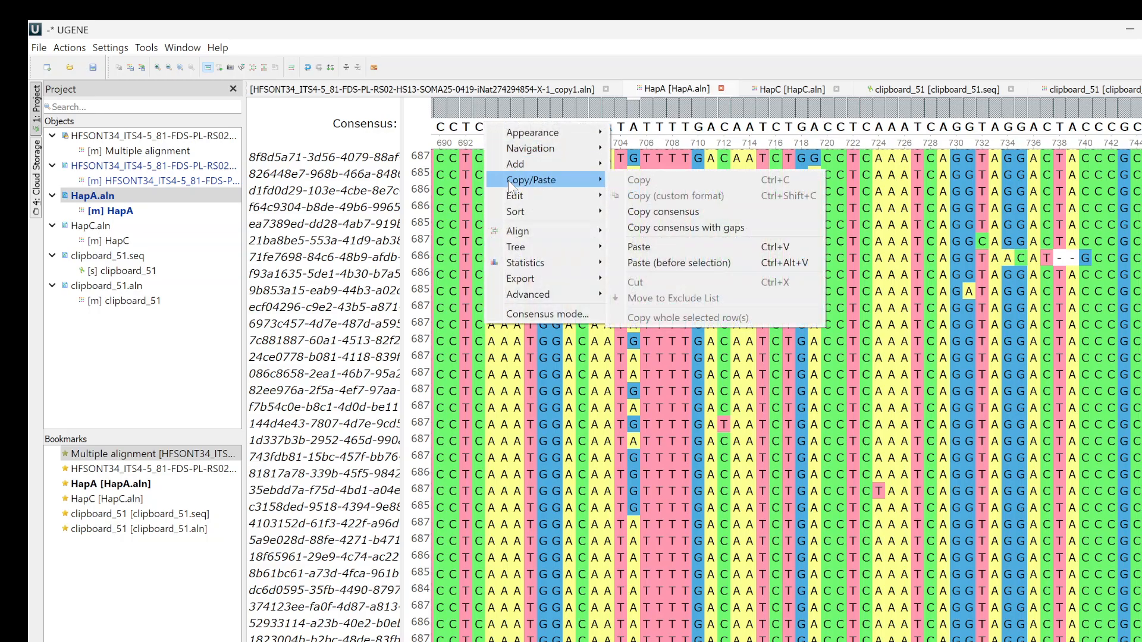
left_click(653, 212)
double_click(110, 286)
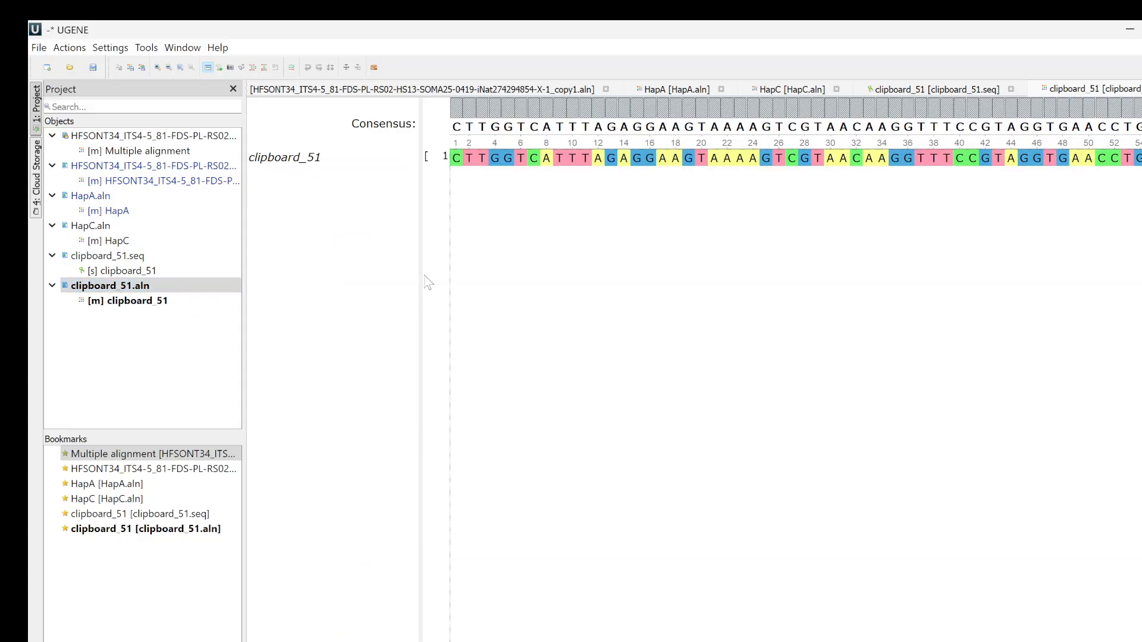
key("ctrl+v")
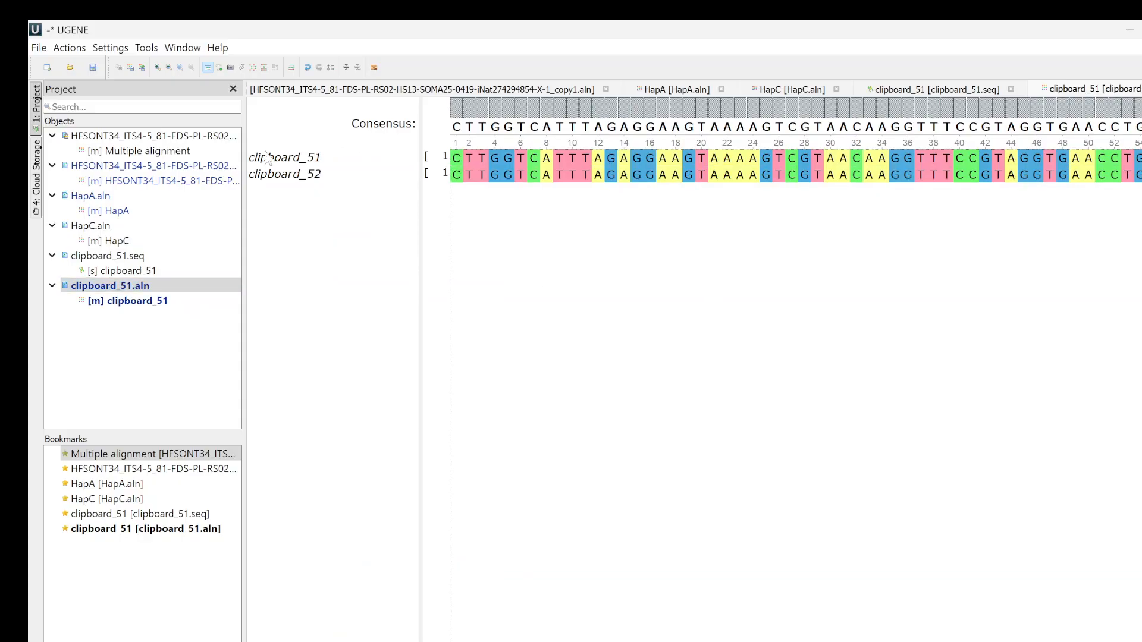
Rename the clipboard_52 sequence in the clipboard_51 alignment as HapA.
left_click(319, 178)
right_click(315, 186)
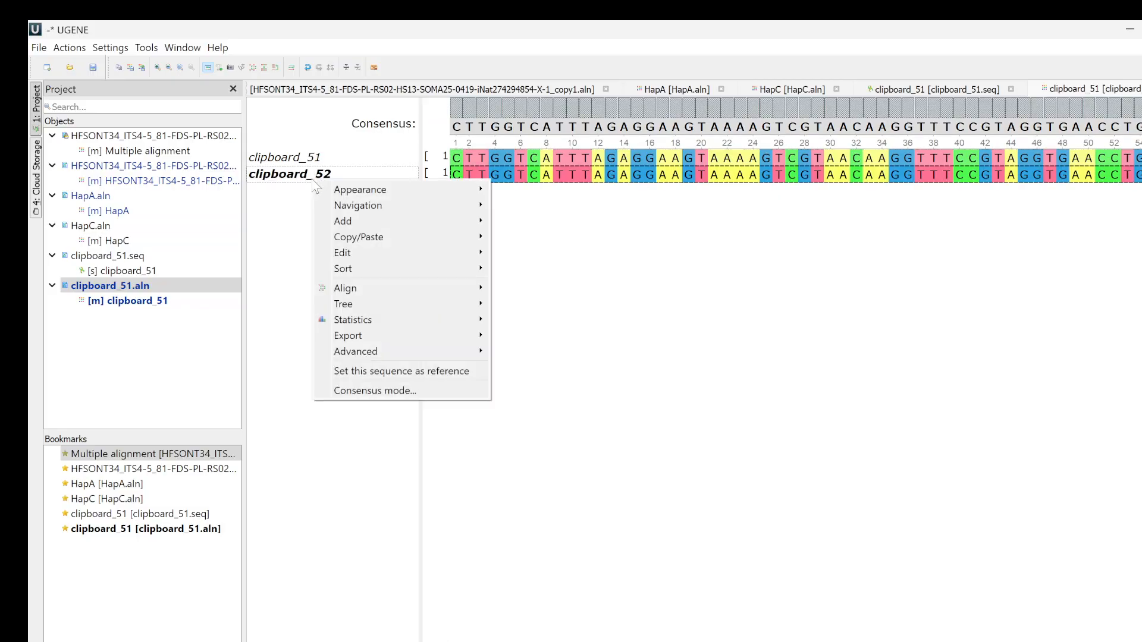
mouse_move(340, 255)
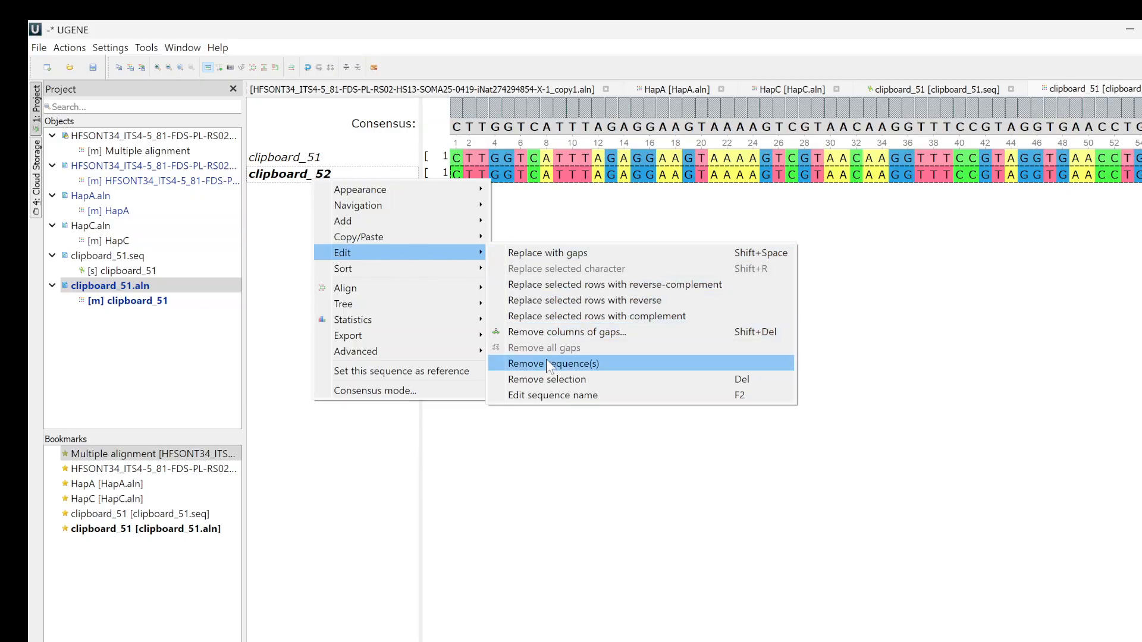
left_click(558, 394)
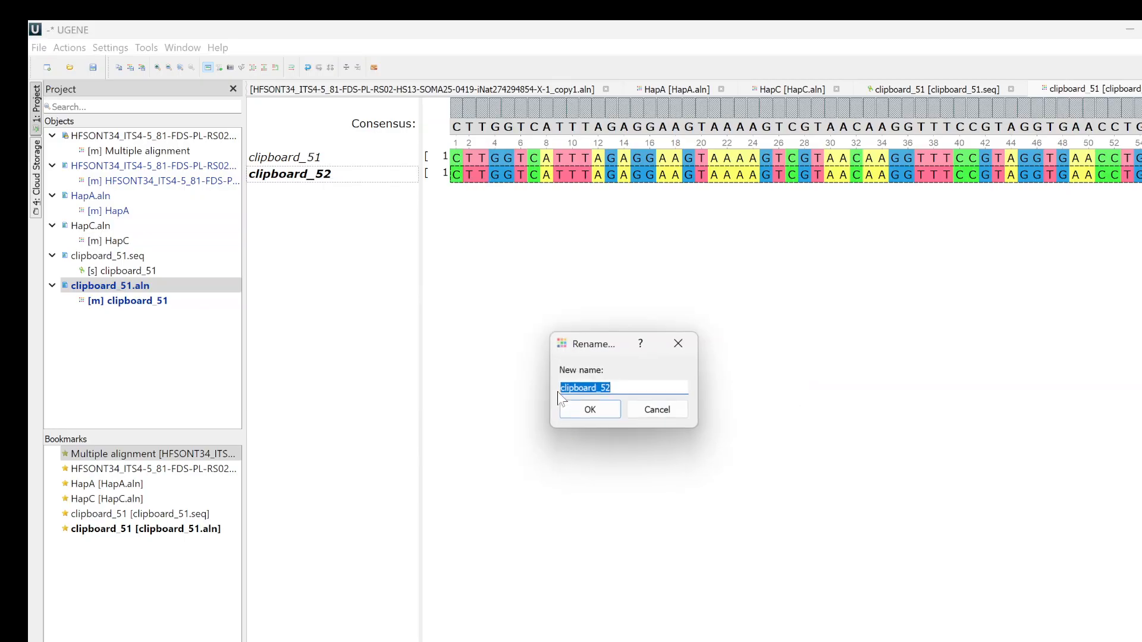
type("HapB")
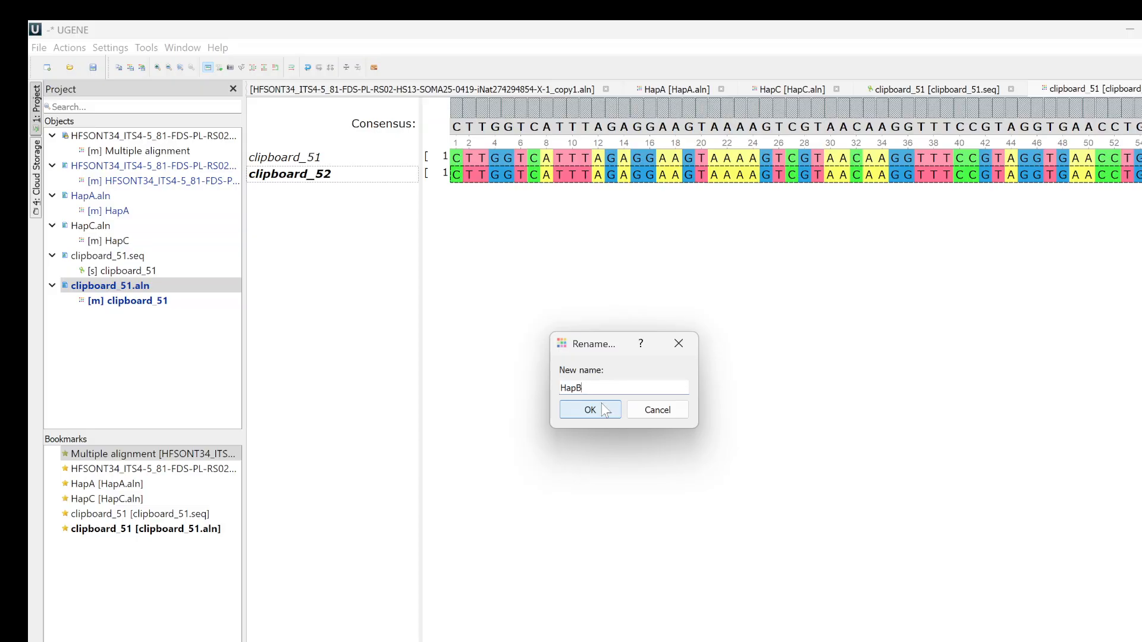
left_click(596, 381)
key("BackSpace")
type("A")
left_click(603, 414)
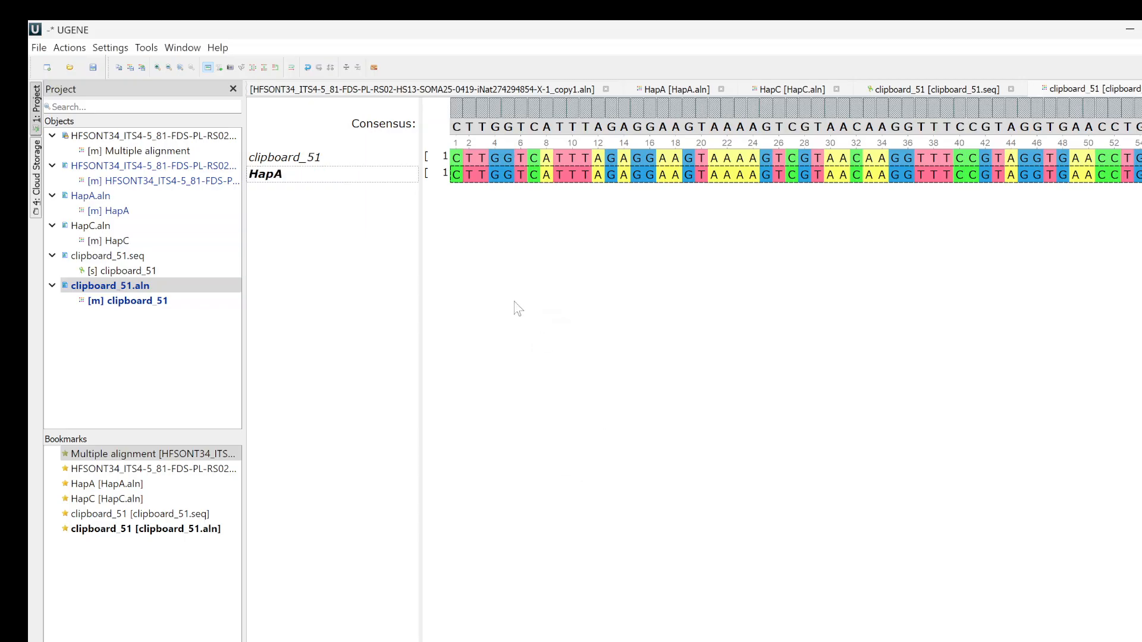
Remove clipboard_51.aln without saving it, along with clipboard_51.seq, from the project.
left_click(157, 170)
double_click(158, 173)
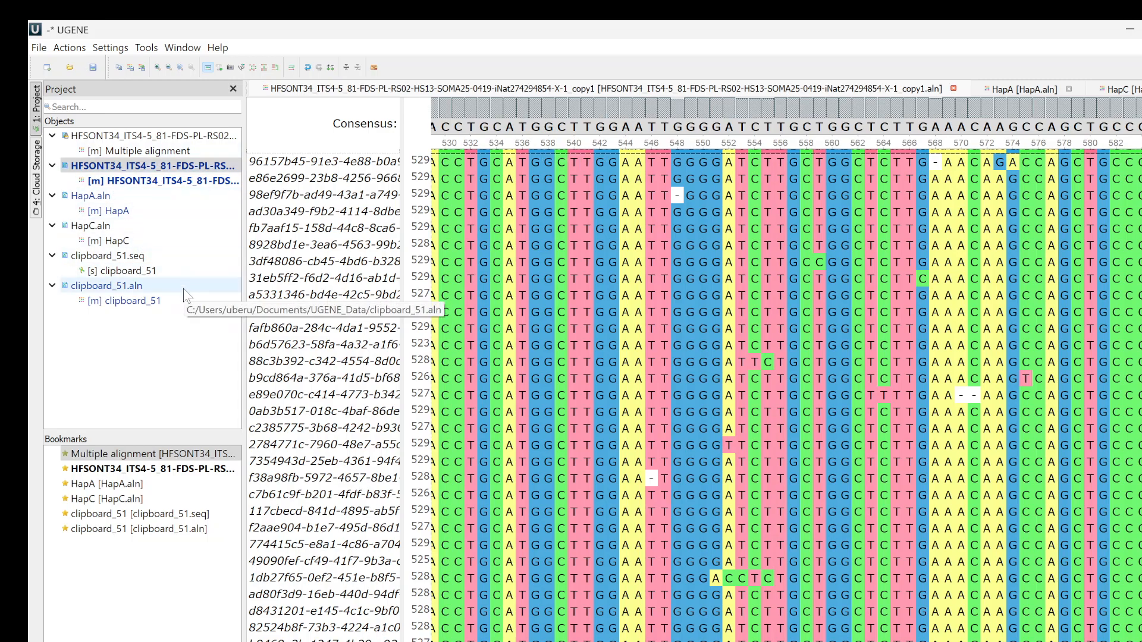
double_click(137, 288)
right_click(137, 290)
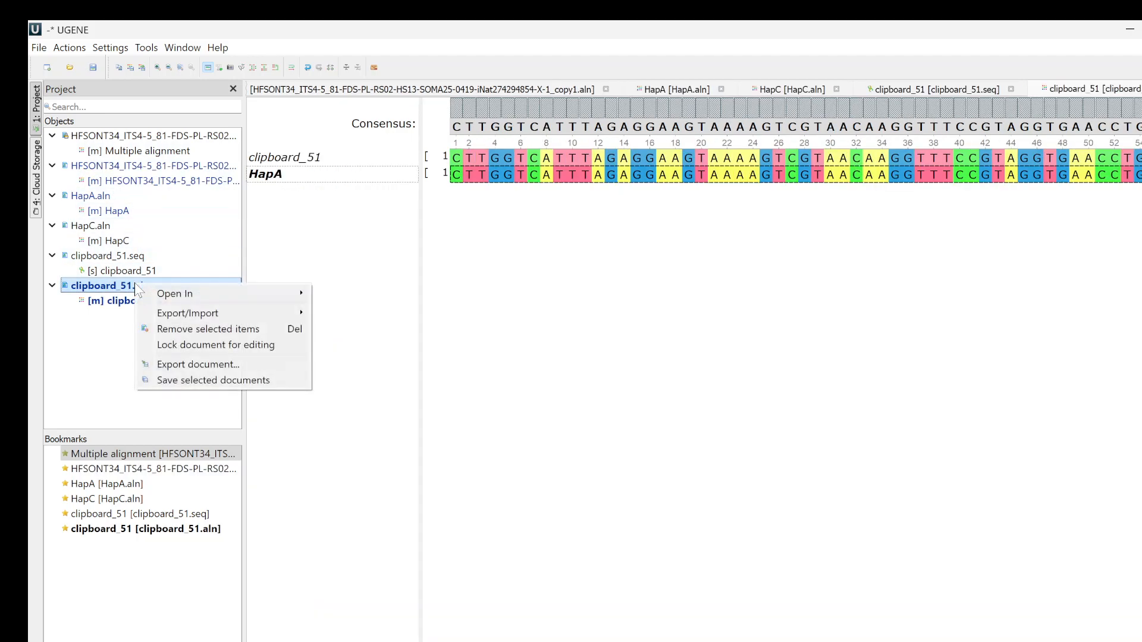
left_click(95, 290)
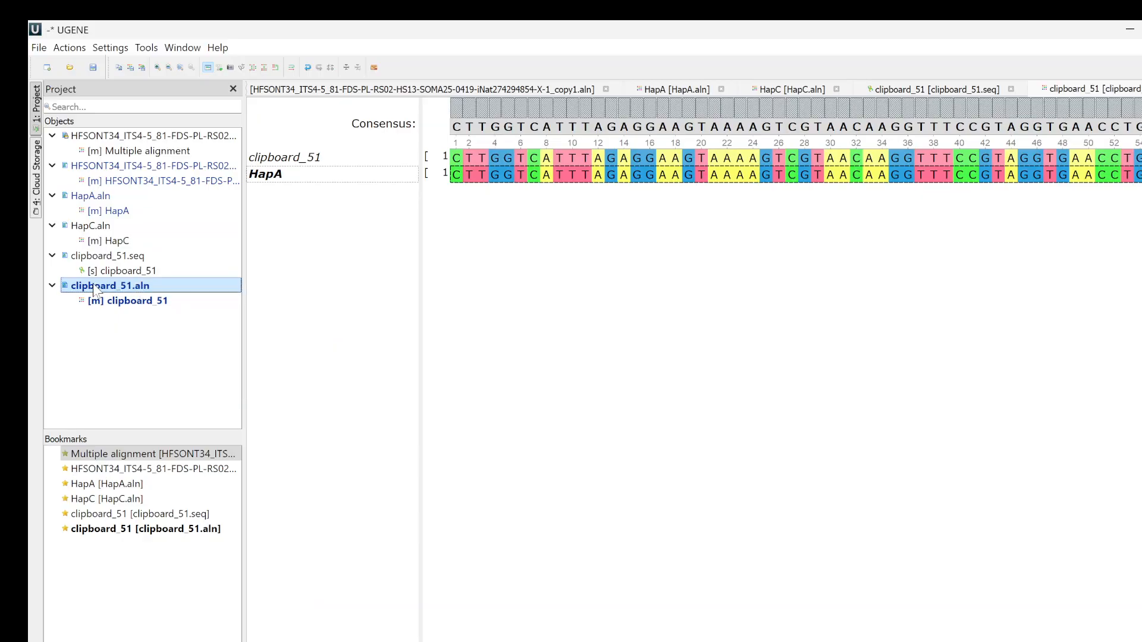
key("Delete")
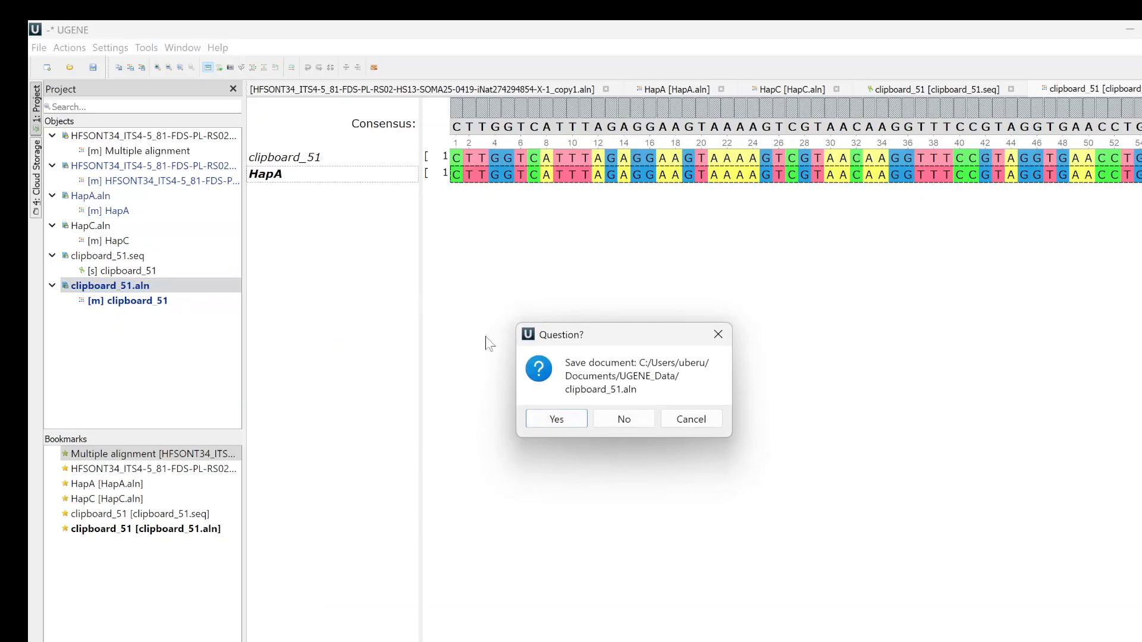
left_click(631, 421)
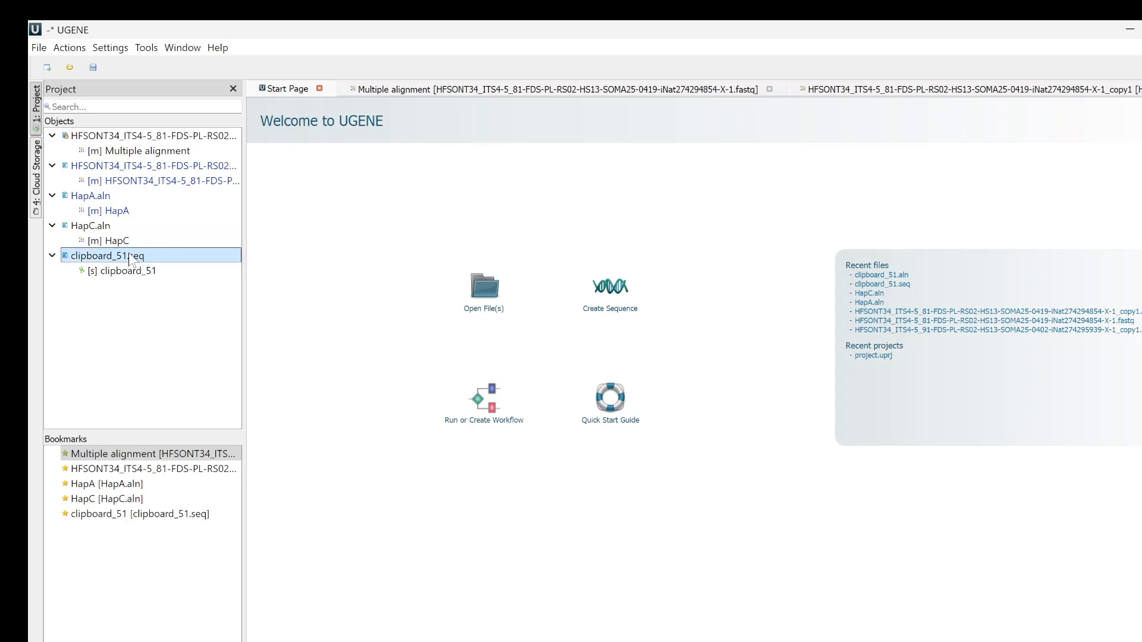
key("Delete")
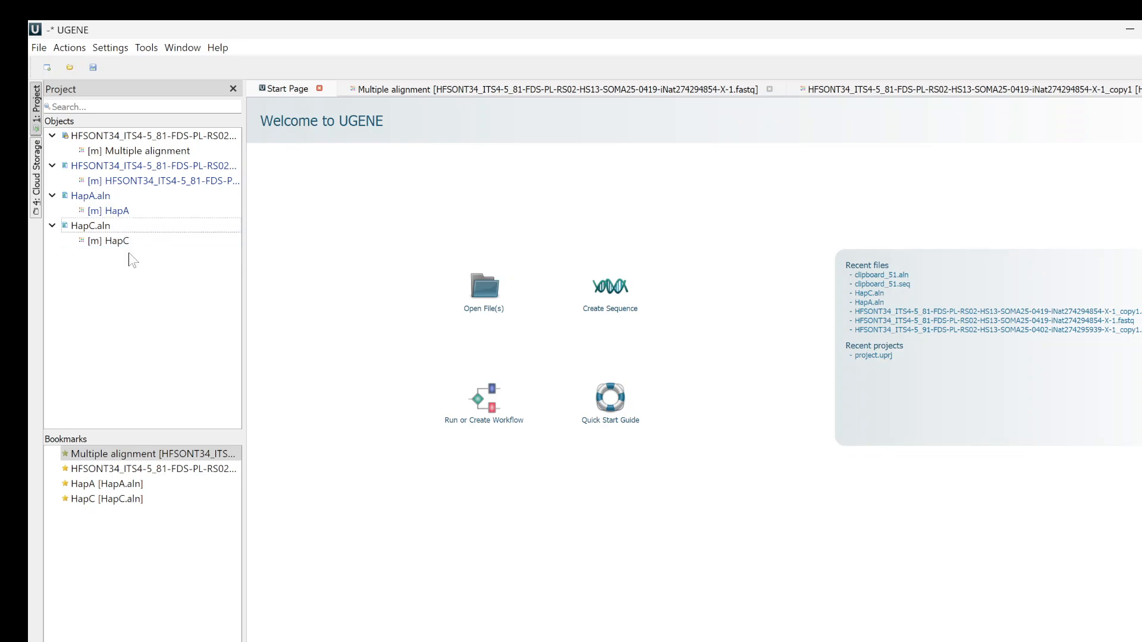
Copy the consensus of the HapA alignment and paste it into the project as a new standalone sequence.
left_click(109, 196)
double_click(105, 194)
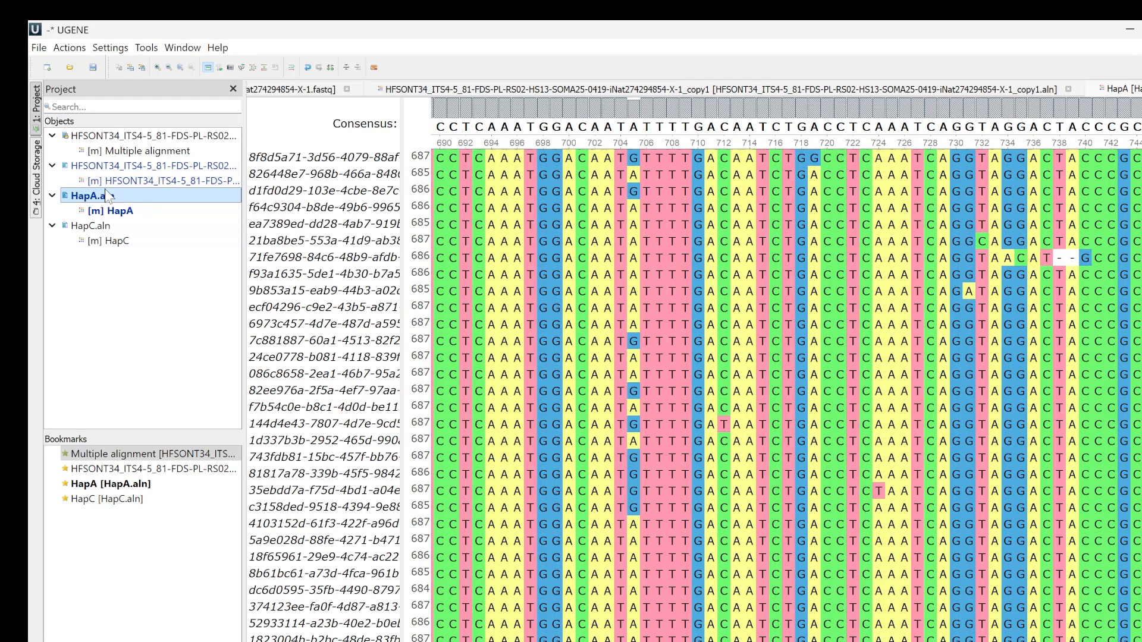
right_click(452, 125)
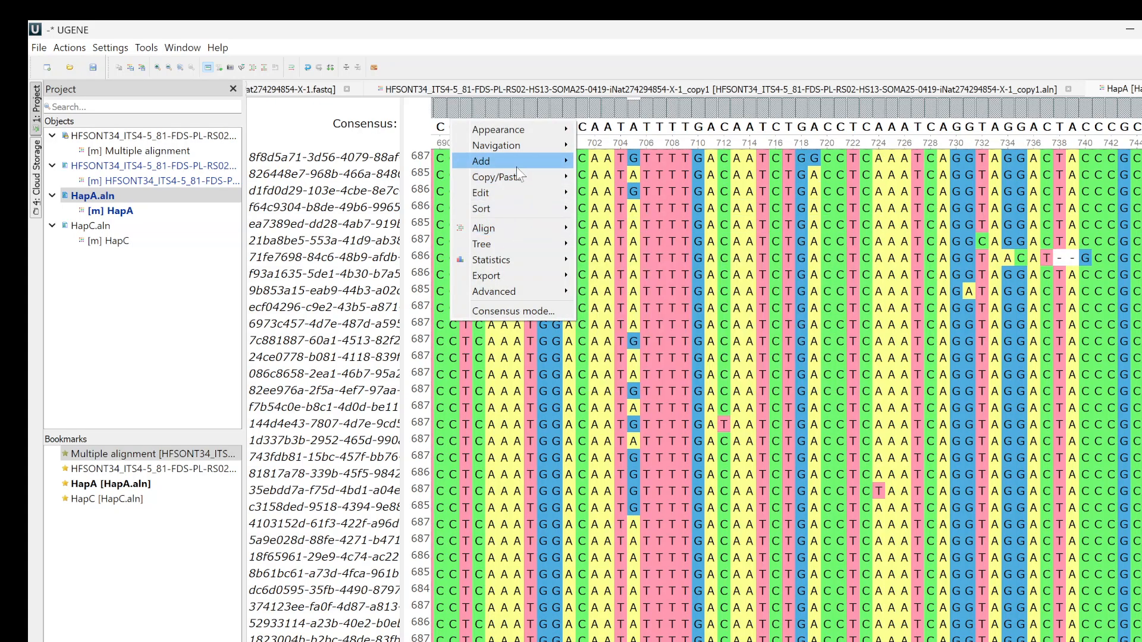
mouse_move(515, 177)
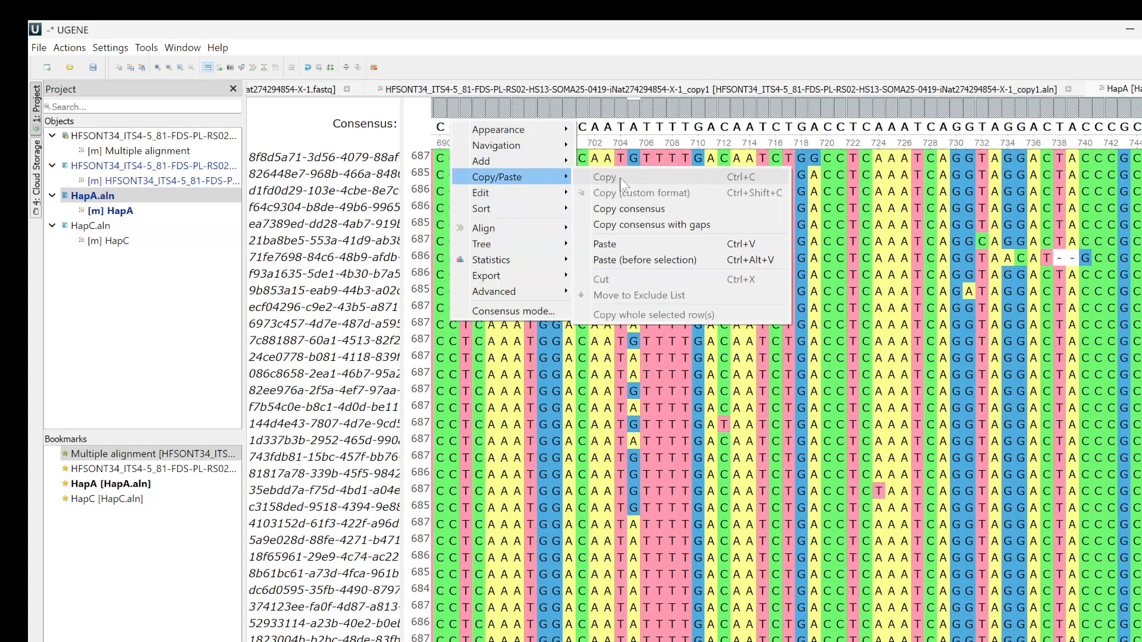
left_click(631, 208)
left_click(157, 293)
key("ctrl+v")
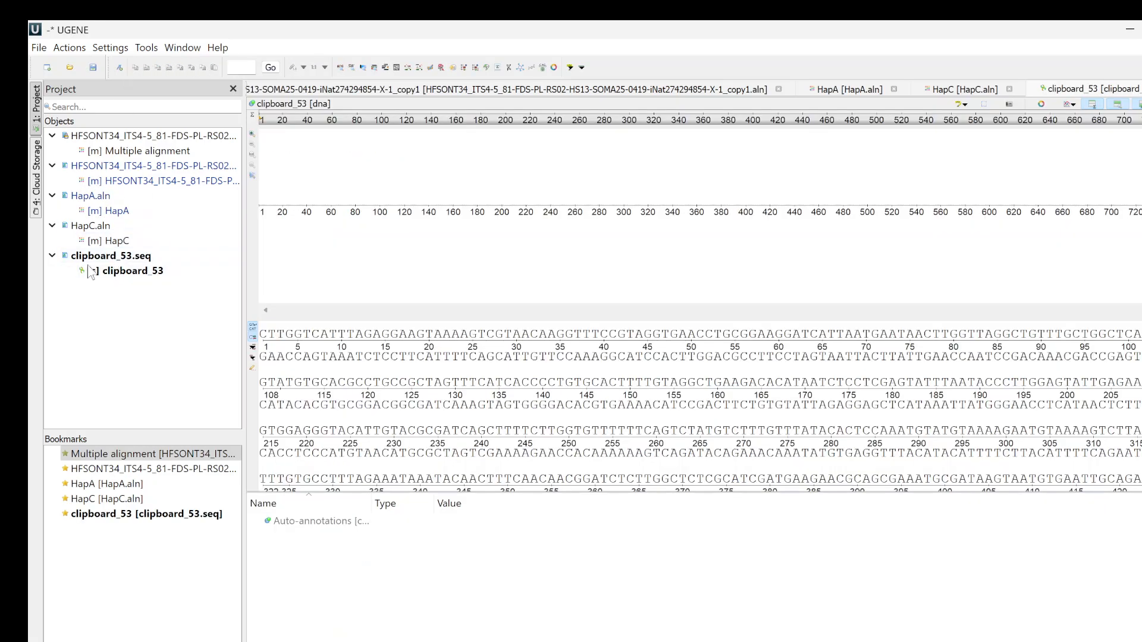
Export the pasted clipboard_53 sequence as a CLUSTALW alignment file named clipboard_53.aln and add it to the project.
right_click(118, 260)
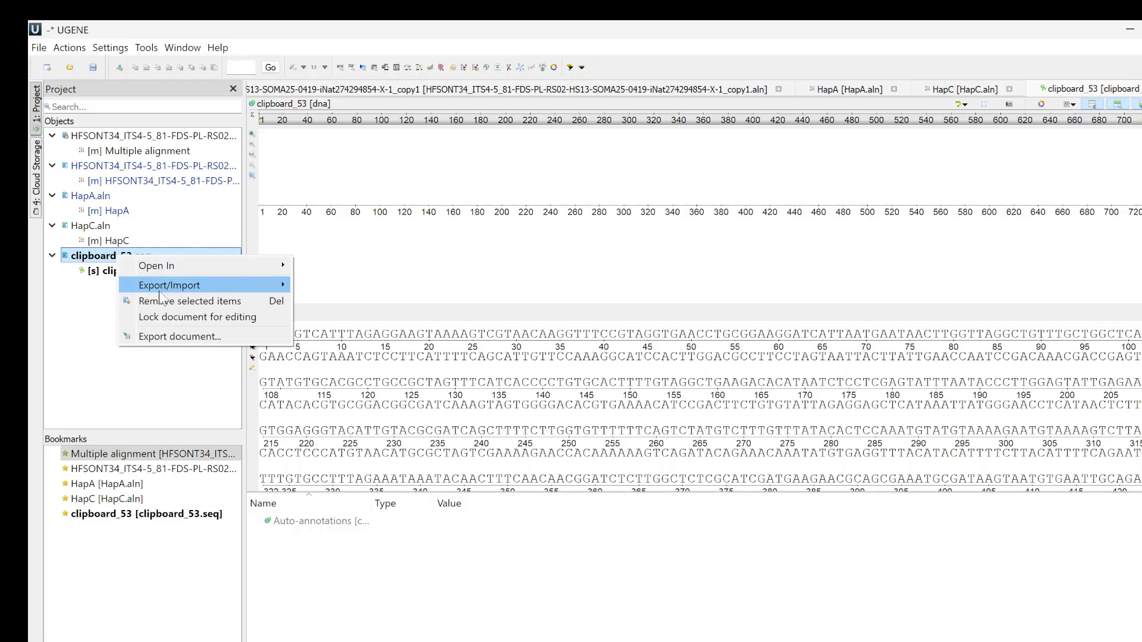
mouse_move(163, 289)
left_click(354, 300)
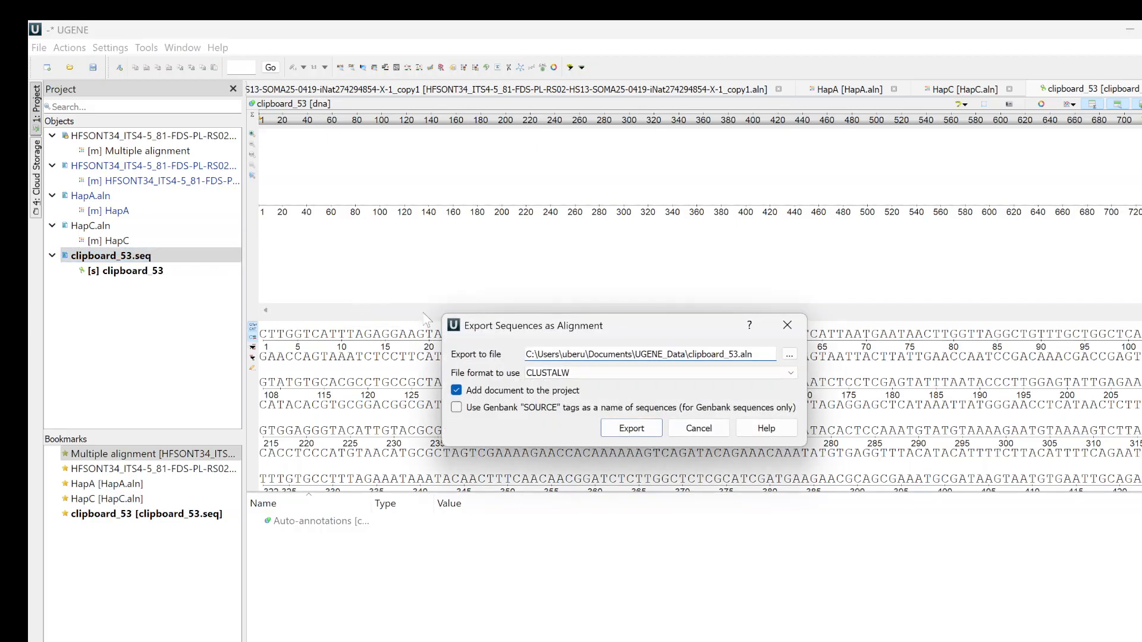
left_click(631, 428)
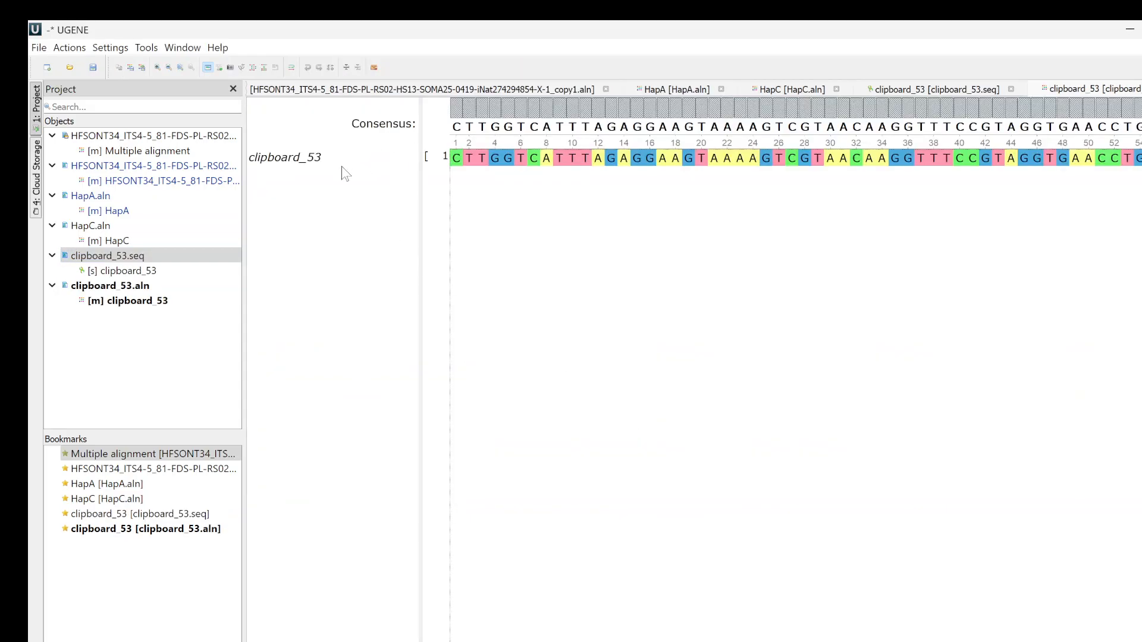
Rename the only sequence in the clipboard_53 alignment as HapA.
left_click(338, 166)
right_click(339, 168)
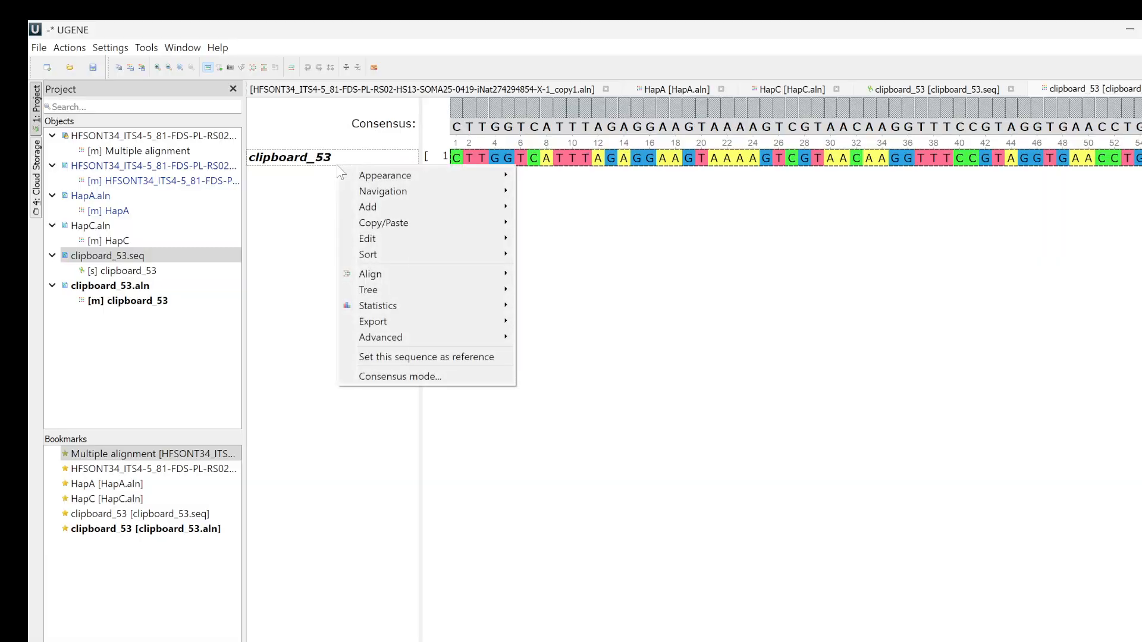
mouse_move(371, 239)
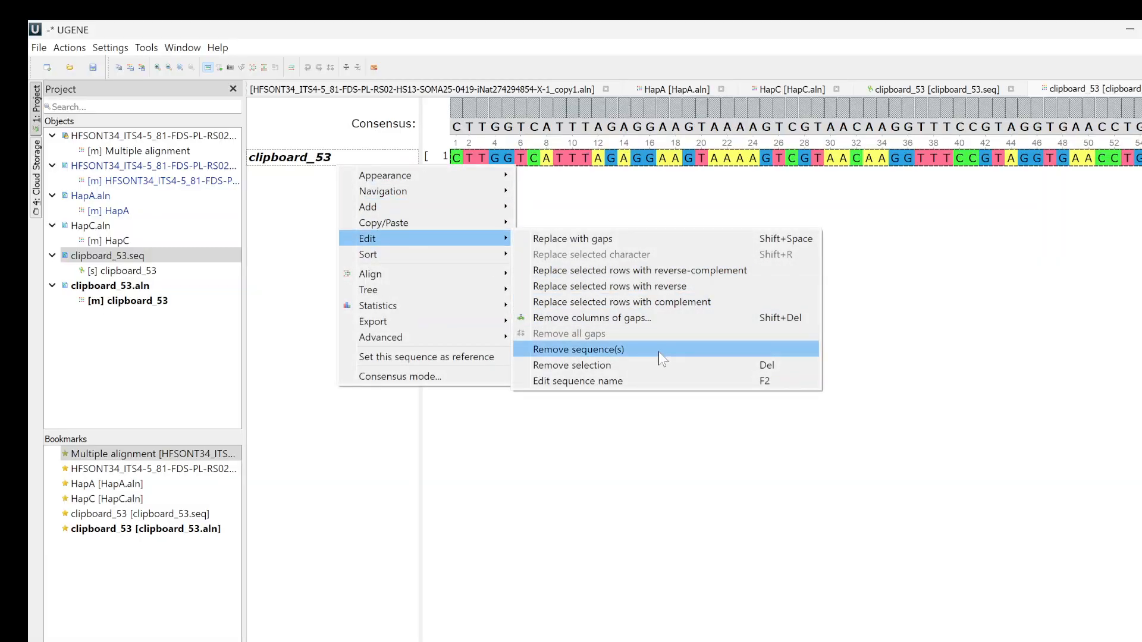
left_click(654, 381)
type("HapA")
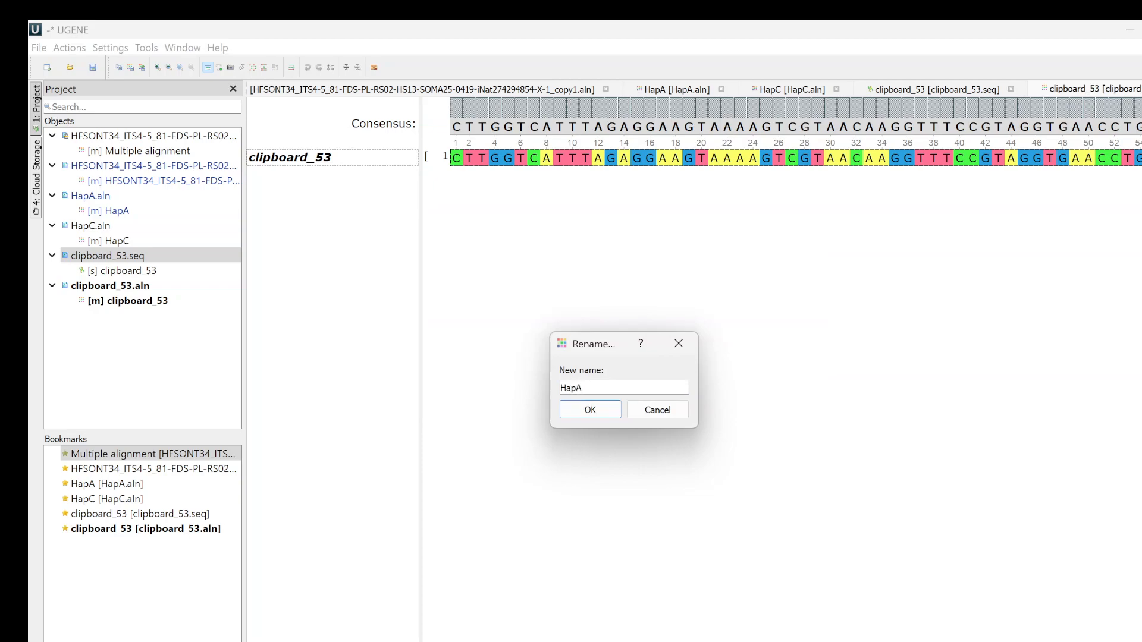
left_click(600, 411)
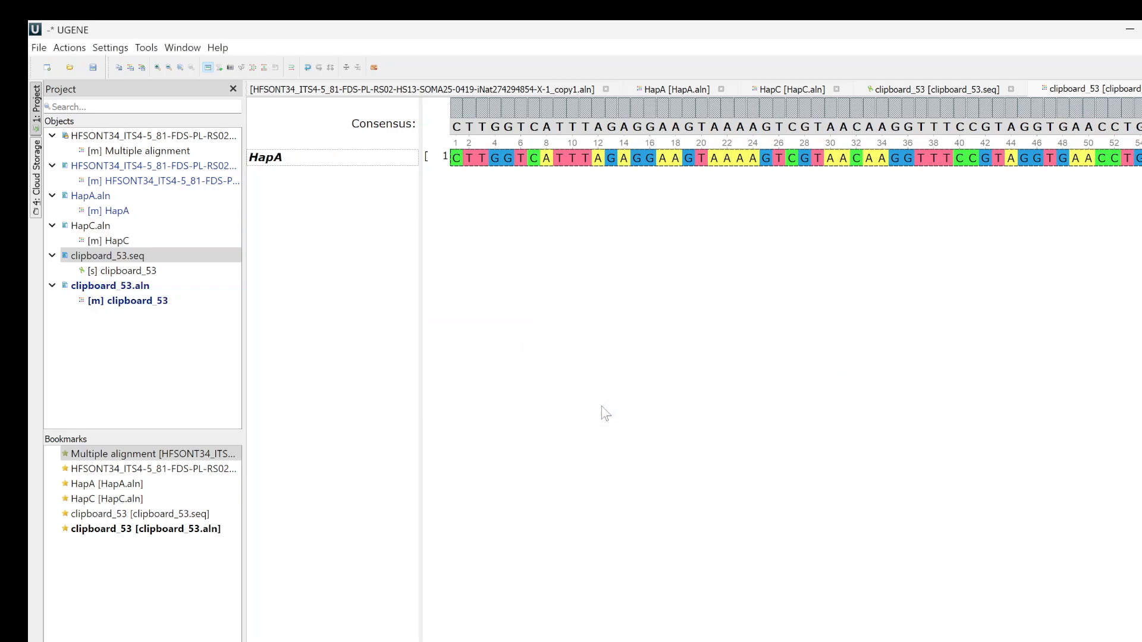
Copy the consensus of the HFSONT34_ITS4-5_81 copy1 alignment and paste it as a second sequence into the clipboard_53 alignment.
double_click(143, 166)
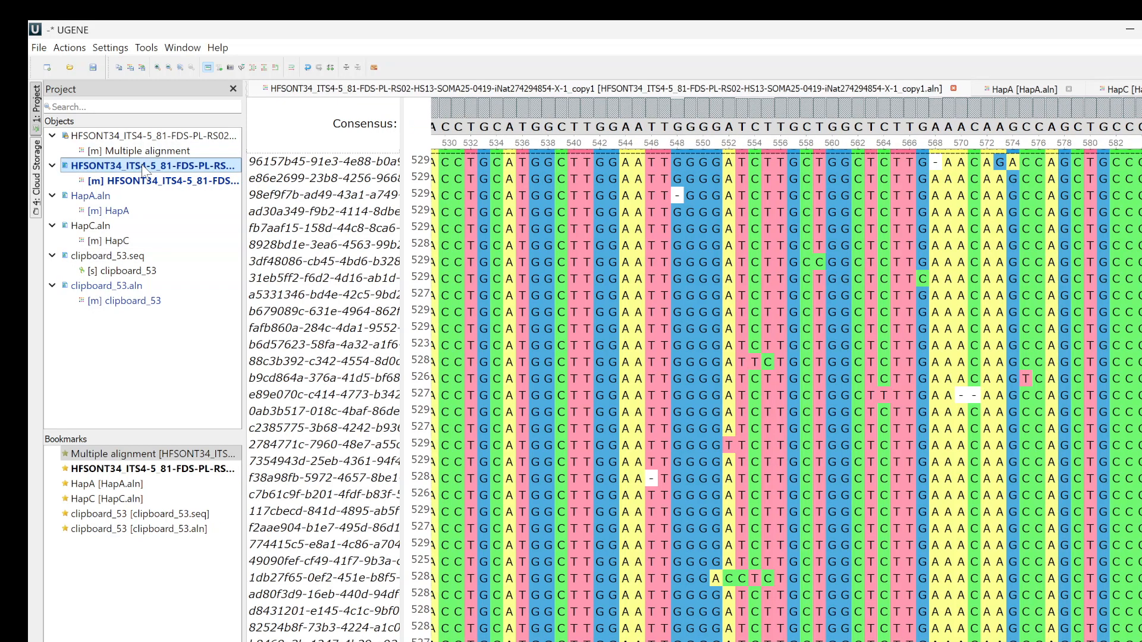
right_click(458, 197)
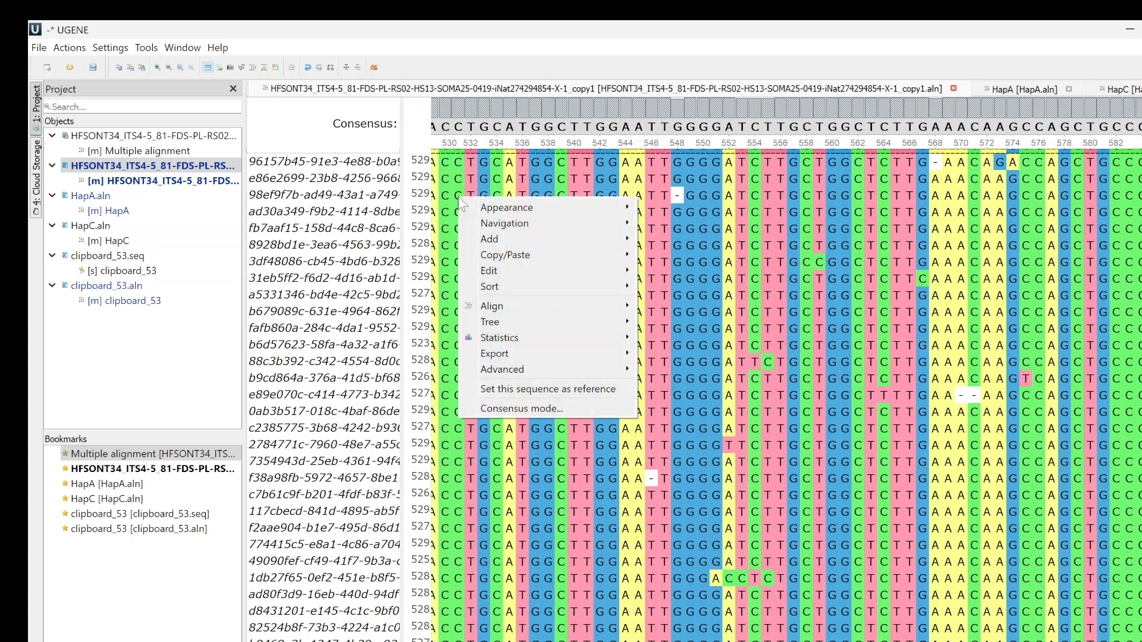
mouse_move(495, 257)
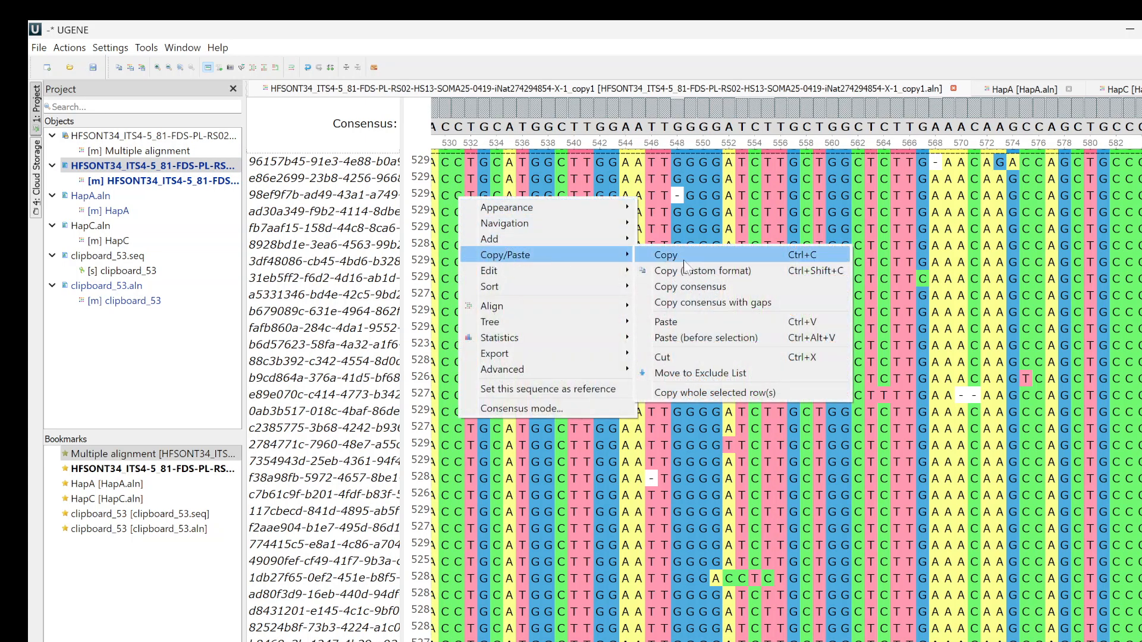
left_click(704, 302)
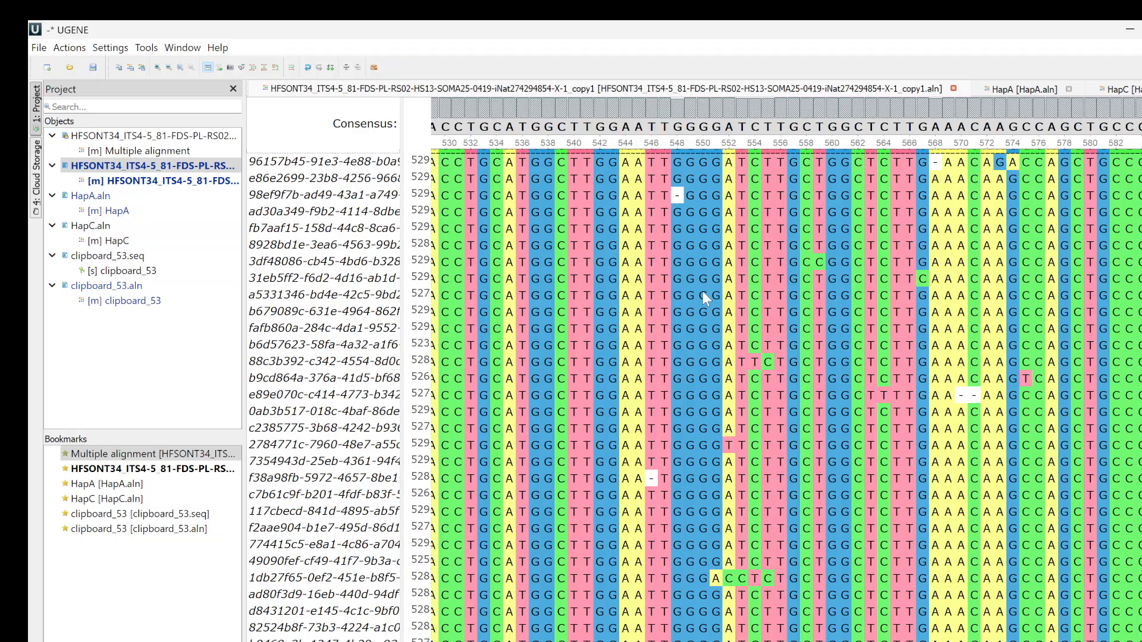
double_click(131, 290)
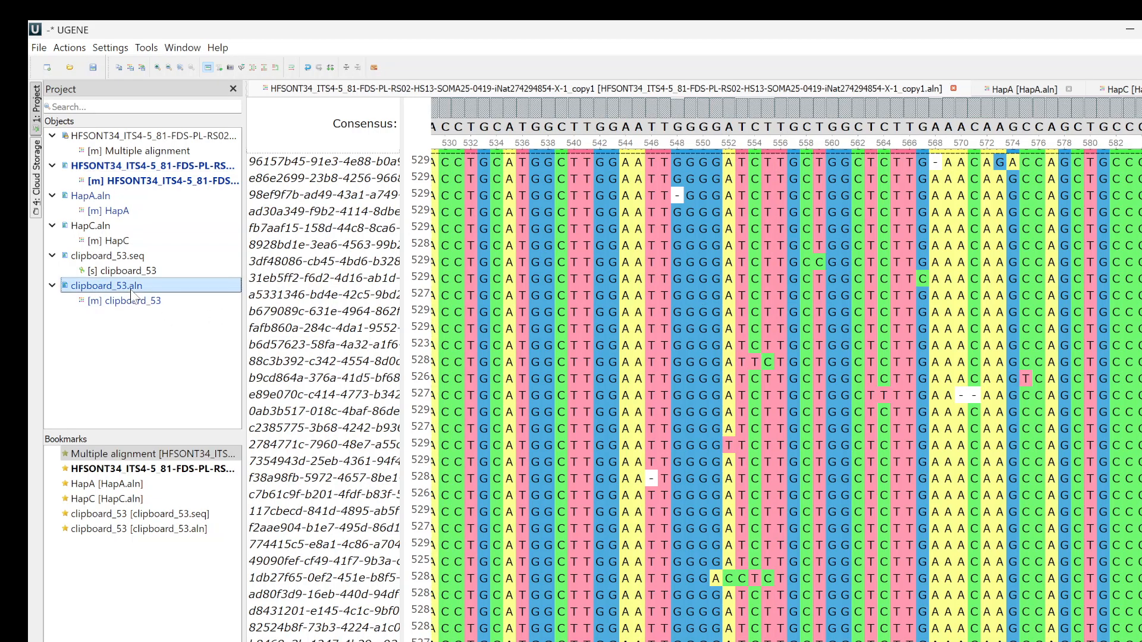
left_click(625, 264)
key("ctrl+v")
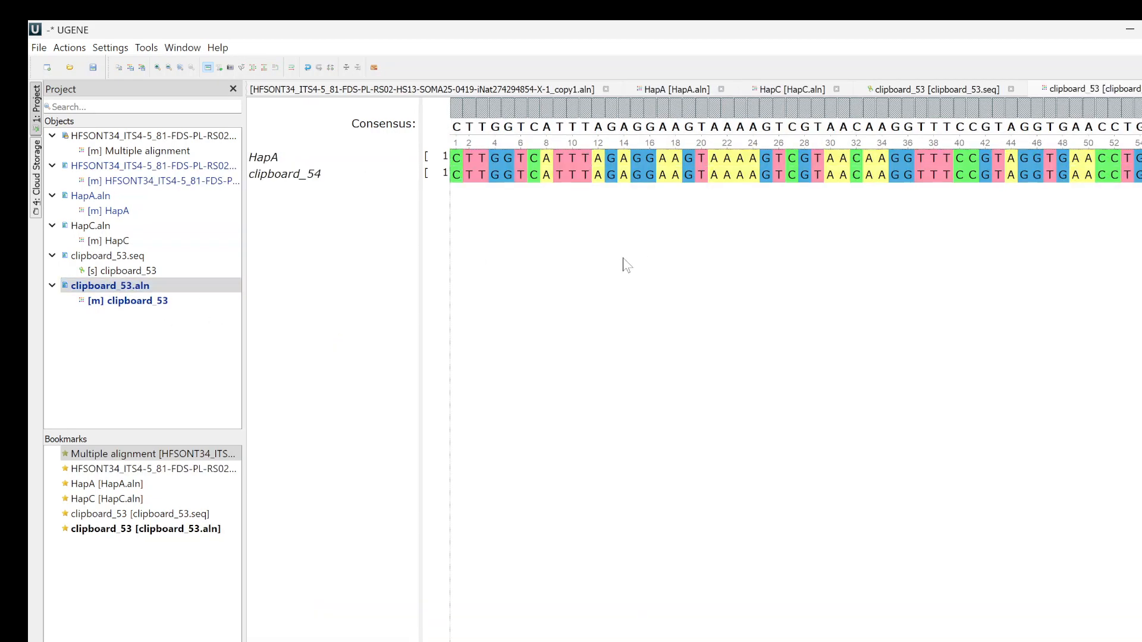
Rename the clipboard_54 sequence in the clipboard_53 alignment as HapB.
left_click(294, 181)
right_click(297, 186)
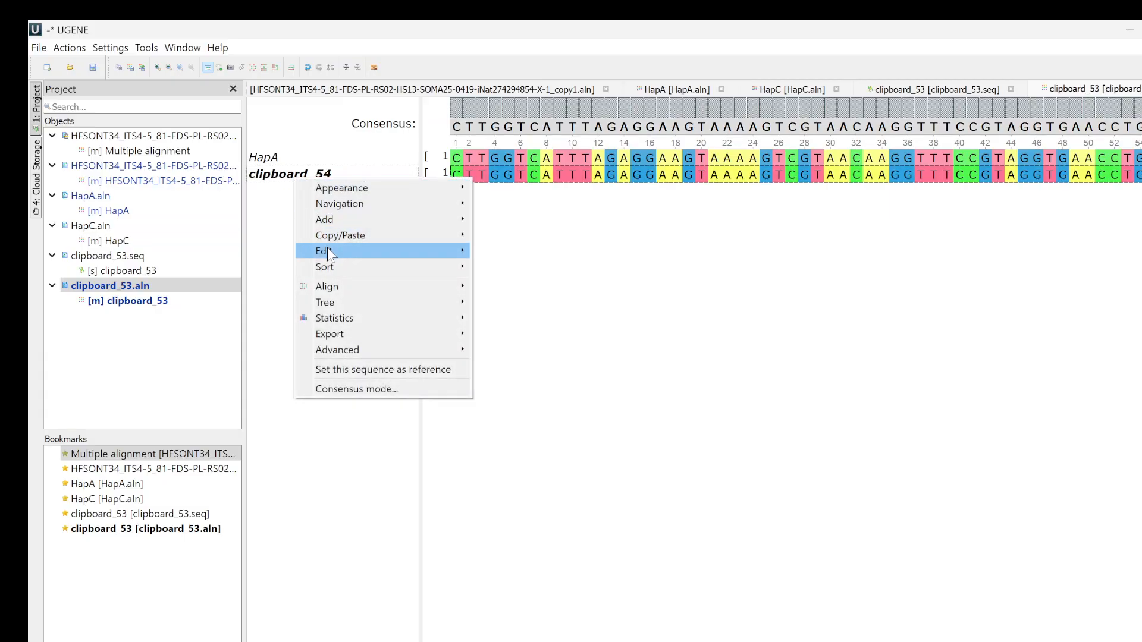
mouse_move(328, 251)
left_click(555, 394)
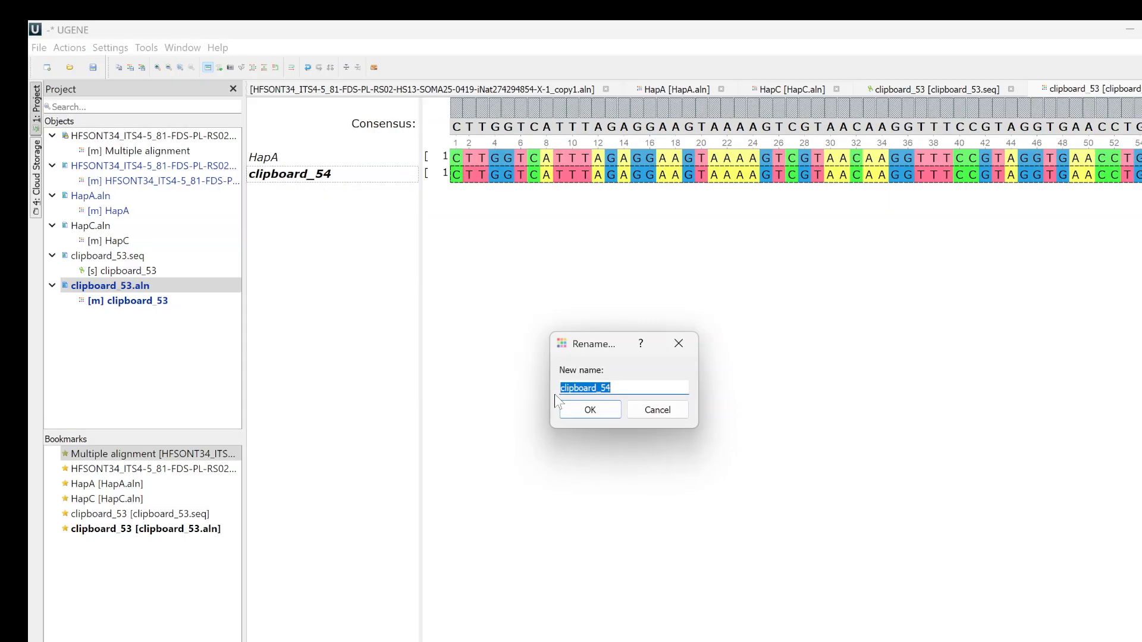
type("HapB")
left_click(577, 407)
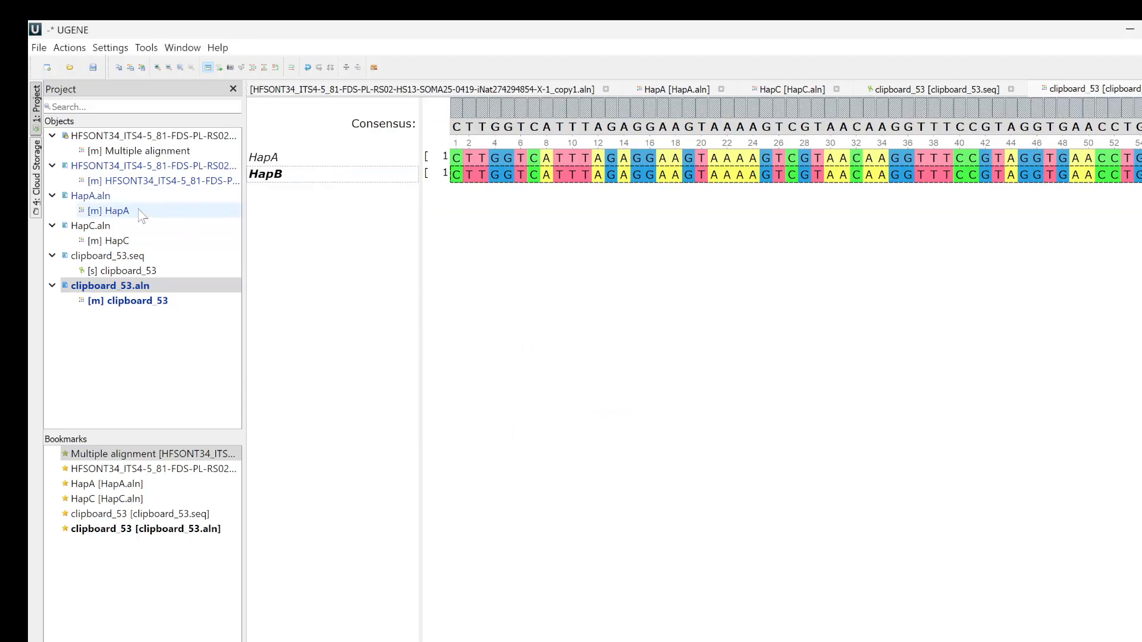
Copy the consensus of the HapC alignment and paste it as a third sequence into the clipboard_53 alignment.
double_click(102, 227)
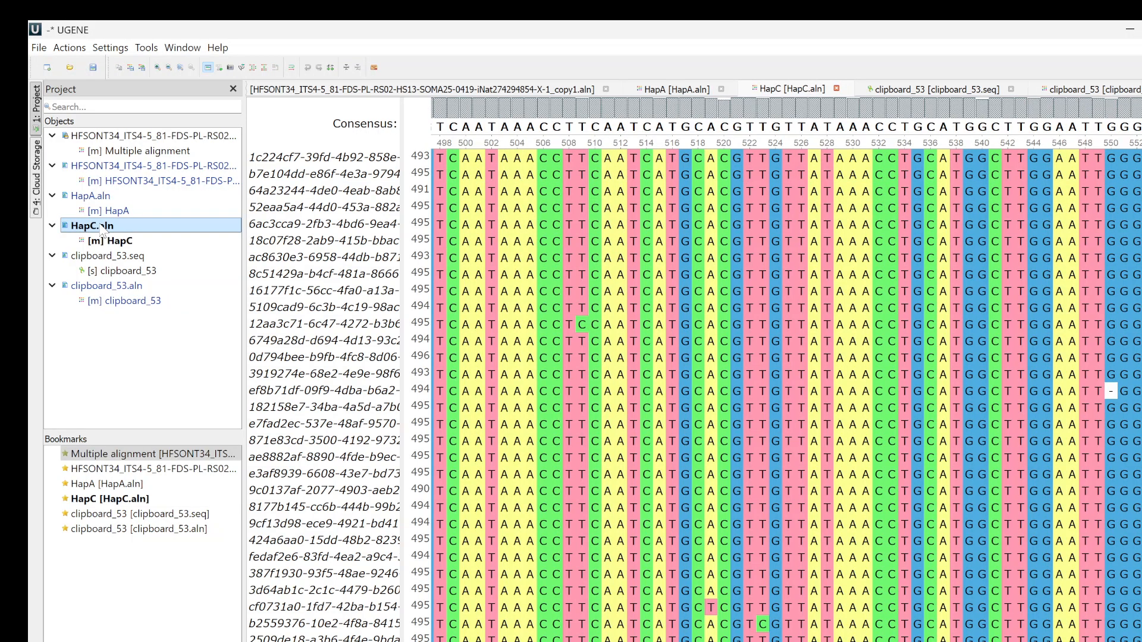
right_click(535, 199)
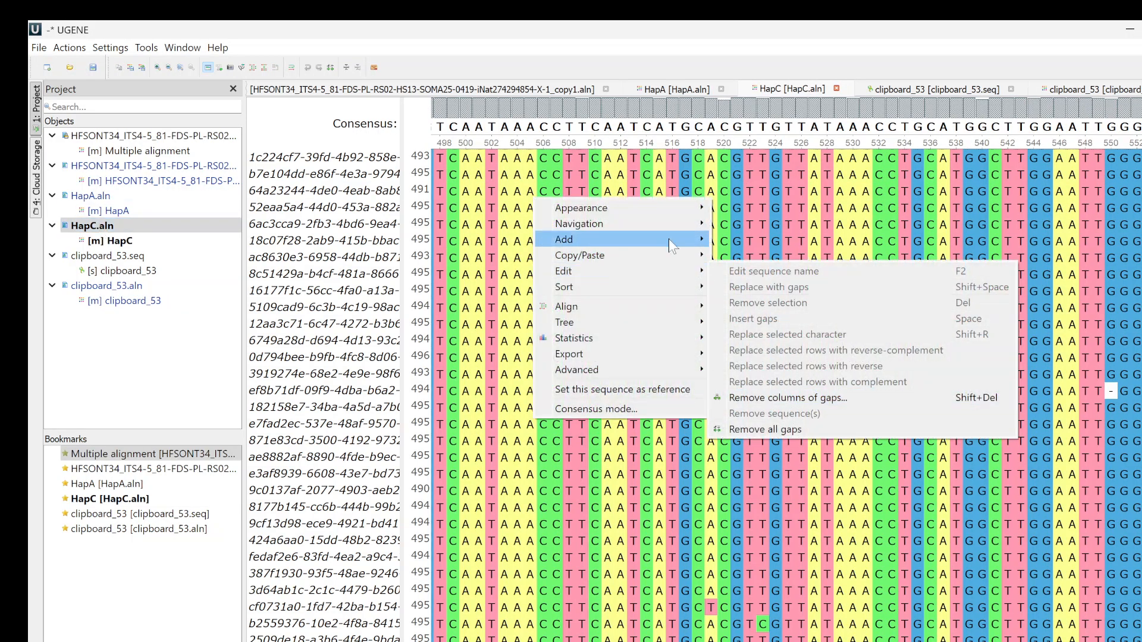
mouse_move(635, 257)
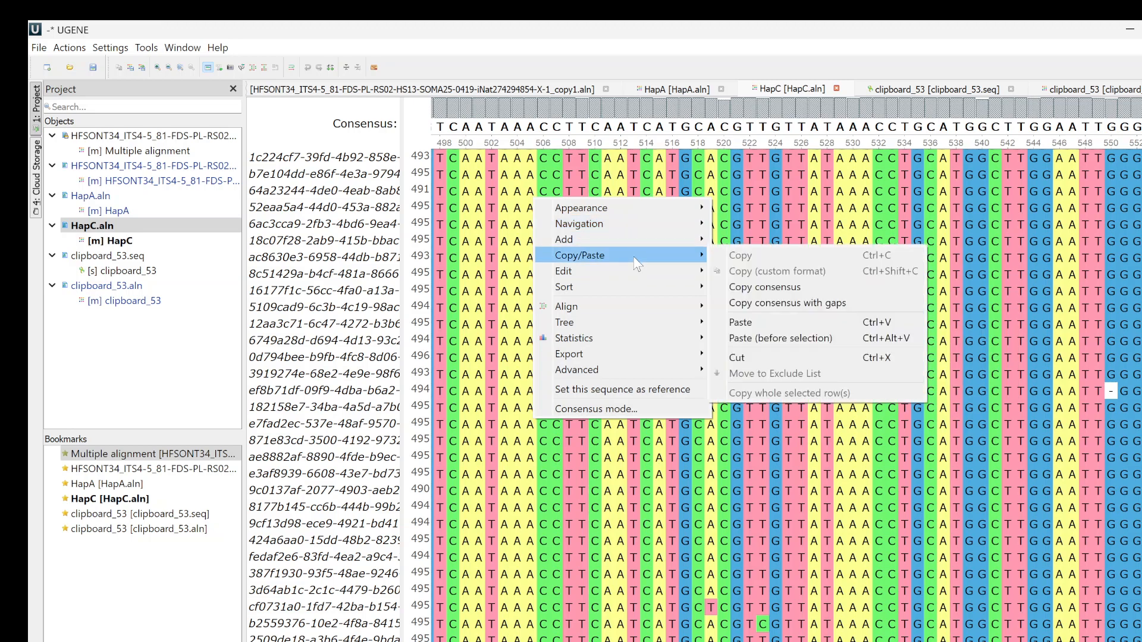
left_click(811, 294)
double_click(126, 289)
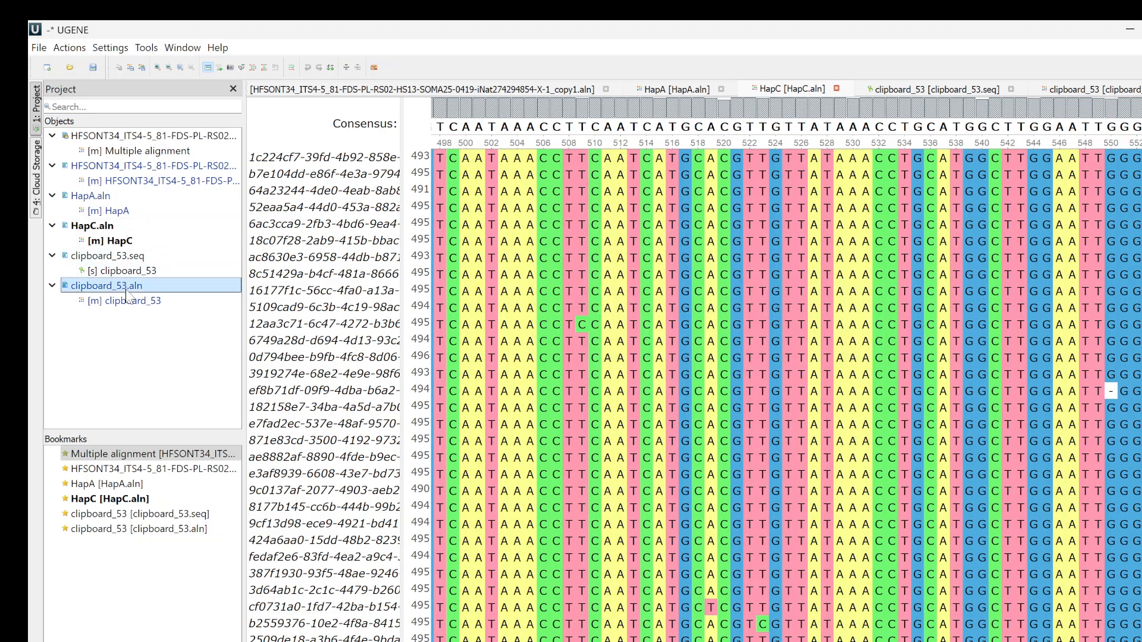
left_click(580, 301)
key("ctrl+v")
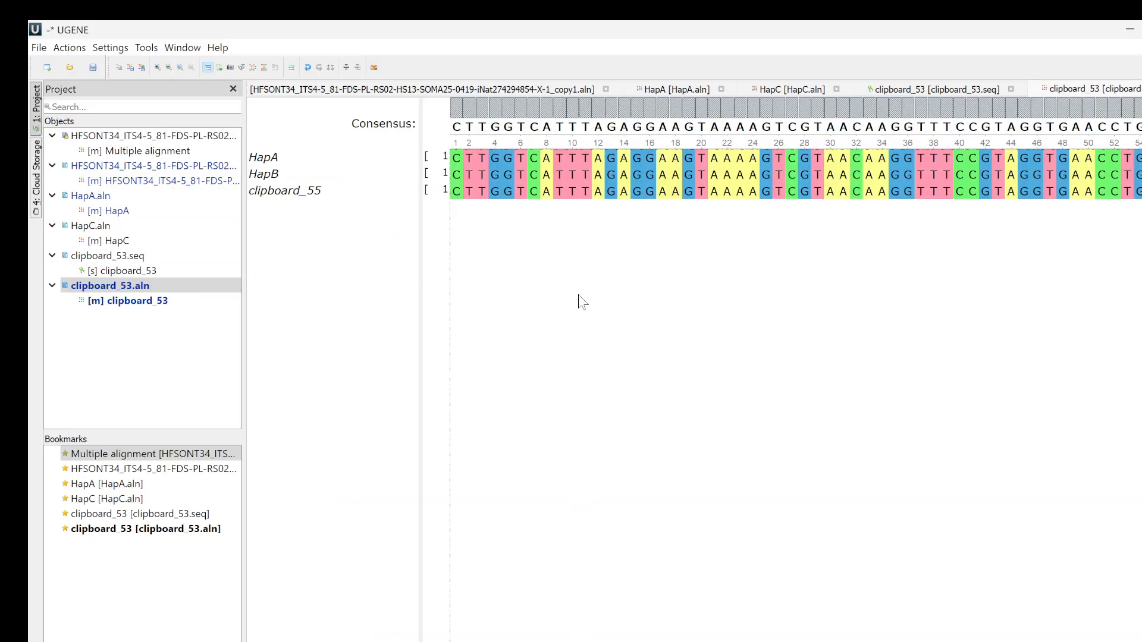
Rename the clipboard_55 sequence in the clipboard_53 alignment as HapC.
left_click(305, 199)
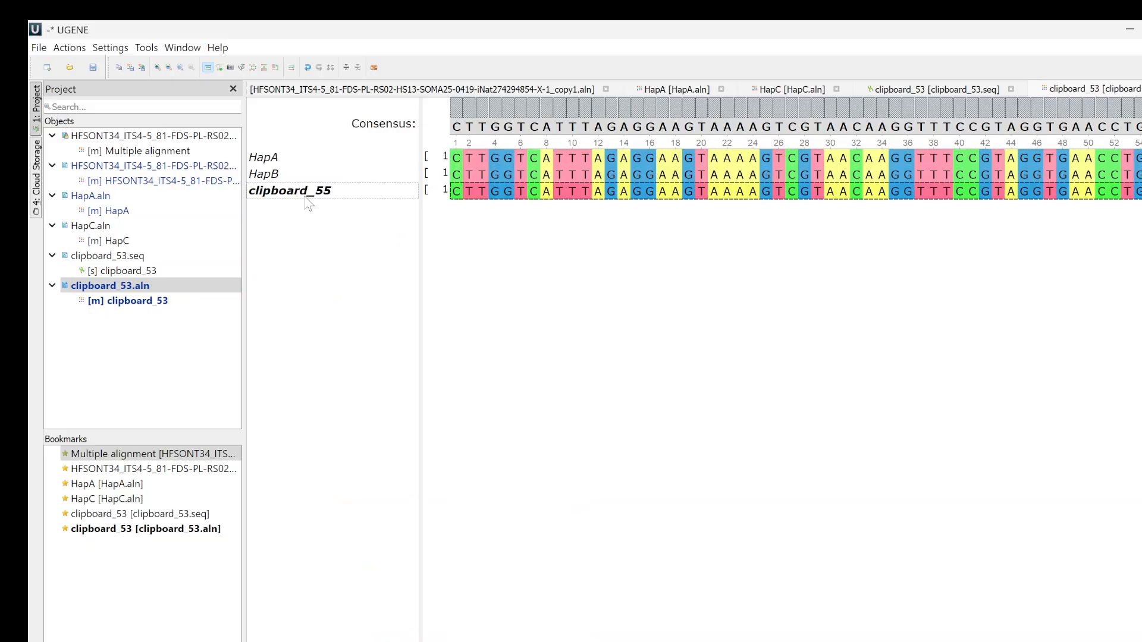
right_click(308, 203)
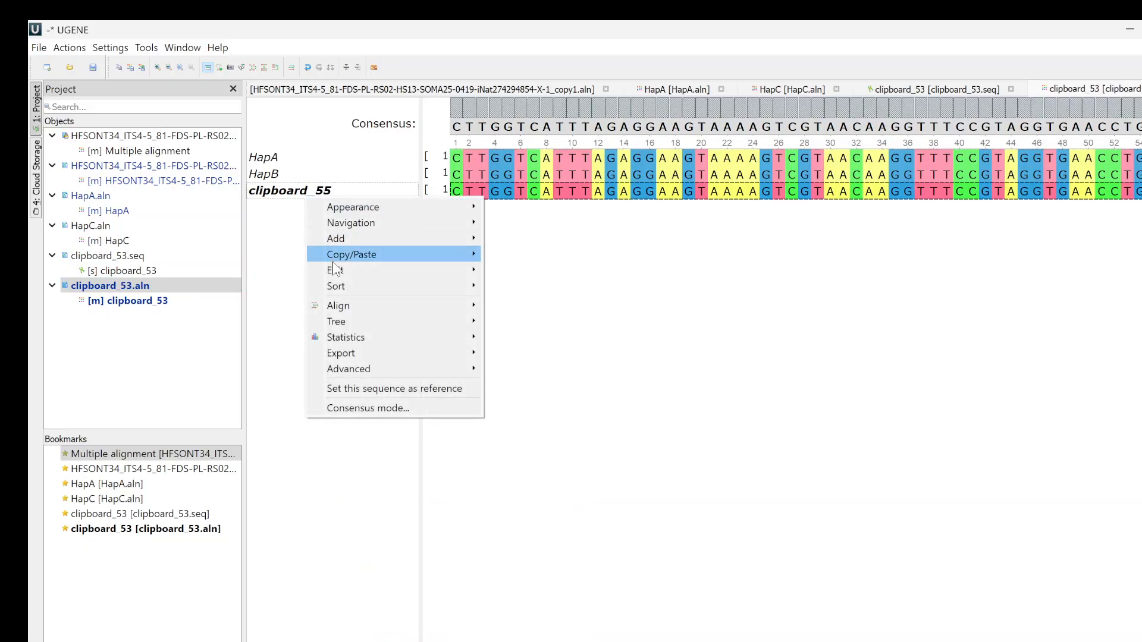
mouse_move(337, 274)
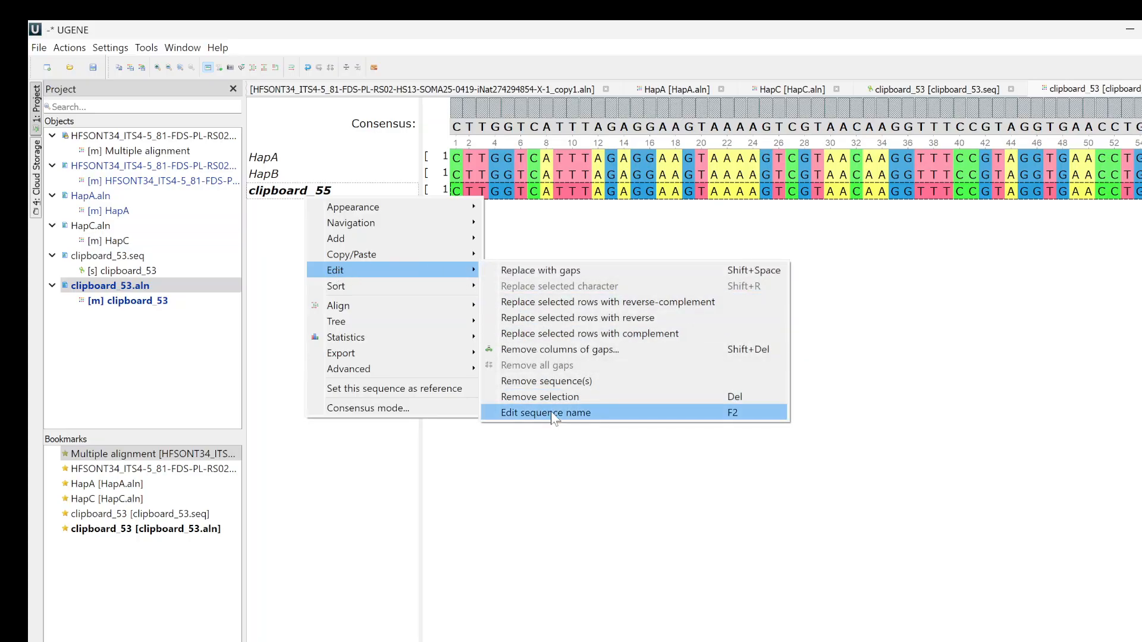
left_click(552, 415)
type("HapC")
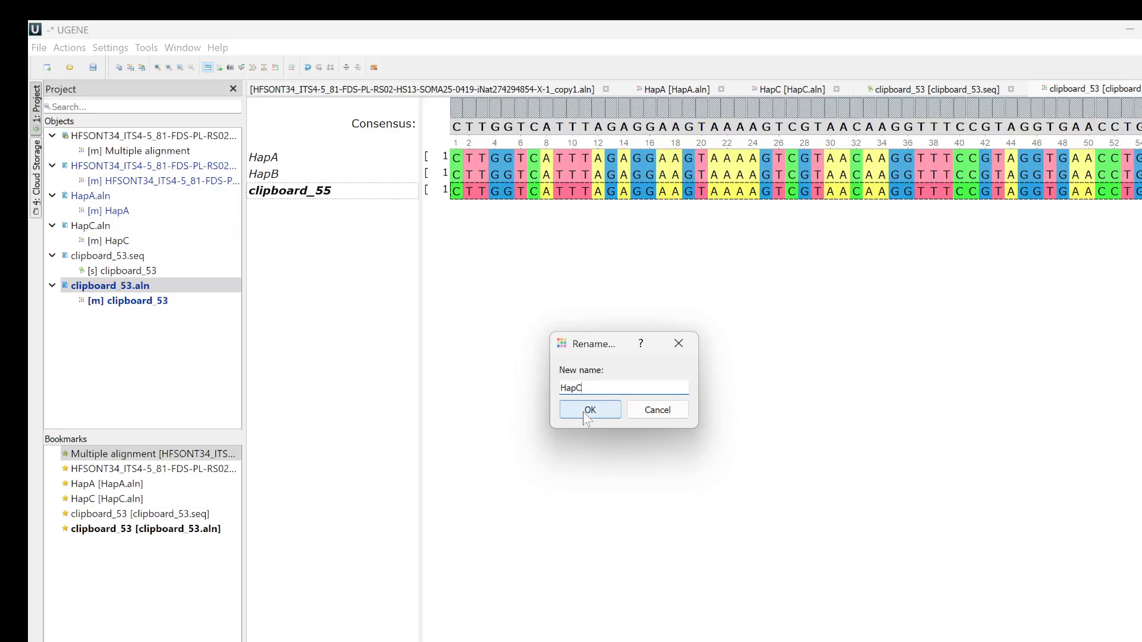
left_click(585, 413)
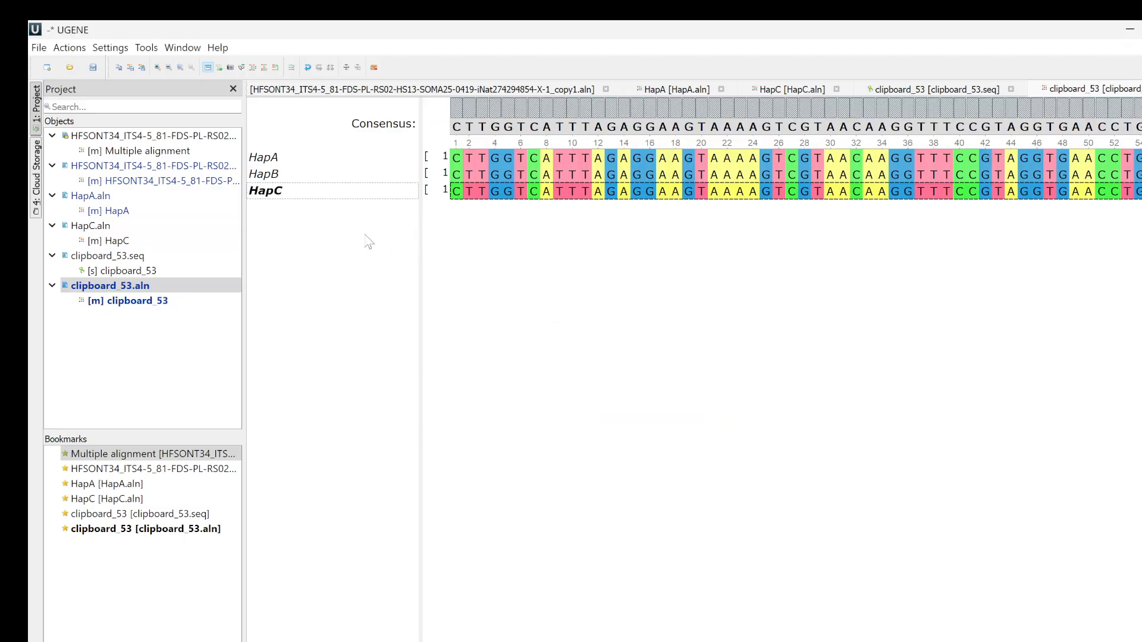
Align the HapA, HapB and HapC sequences with MAFFT, leaving all advanced options off.
left_click(253, 67)
left_click(316, 127)
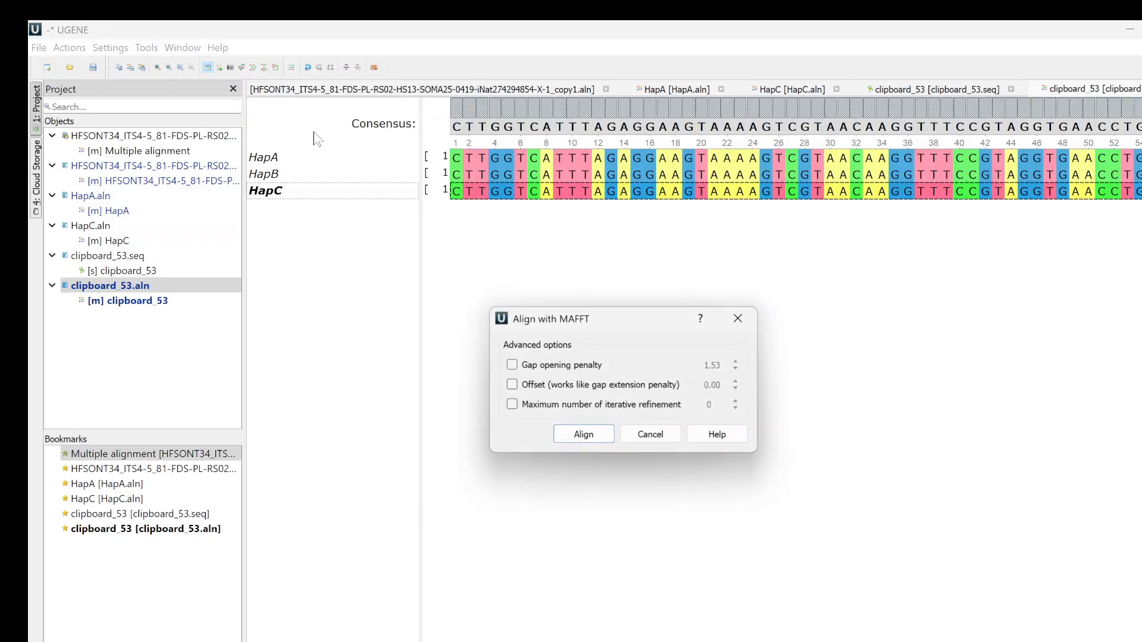
left_click(583, 434)
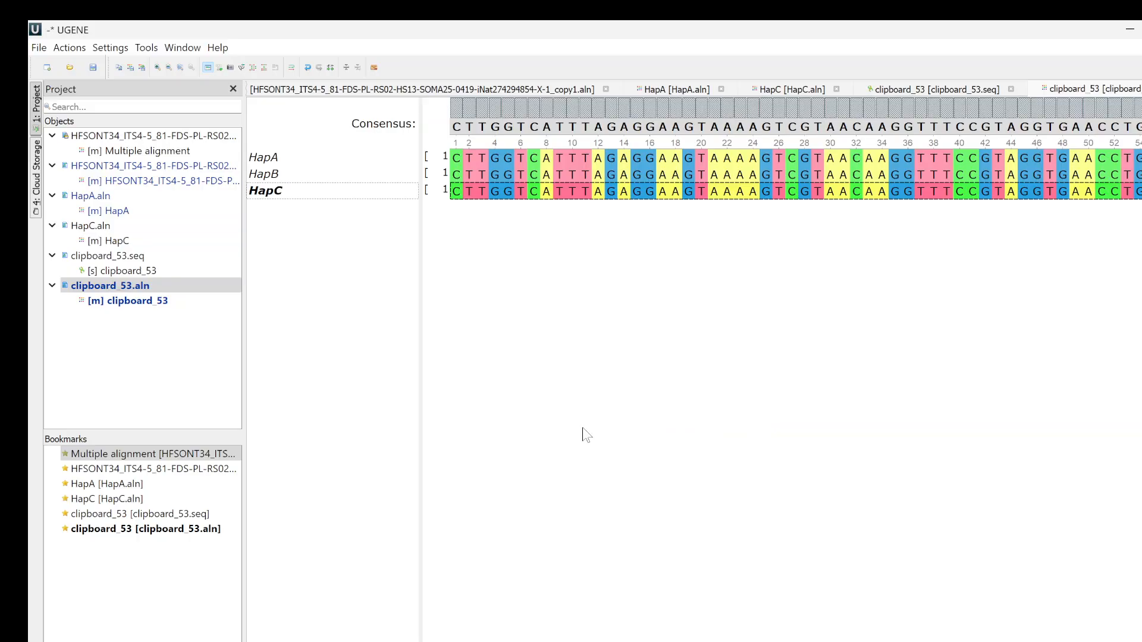
Examine the aligned HapA, HapB and HapC sequences along their length for positions where the haplotypes differ or have gaps.
scroll(796, 174, "right", 20)
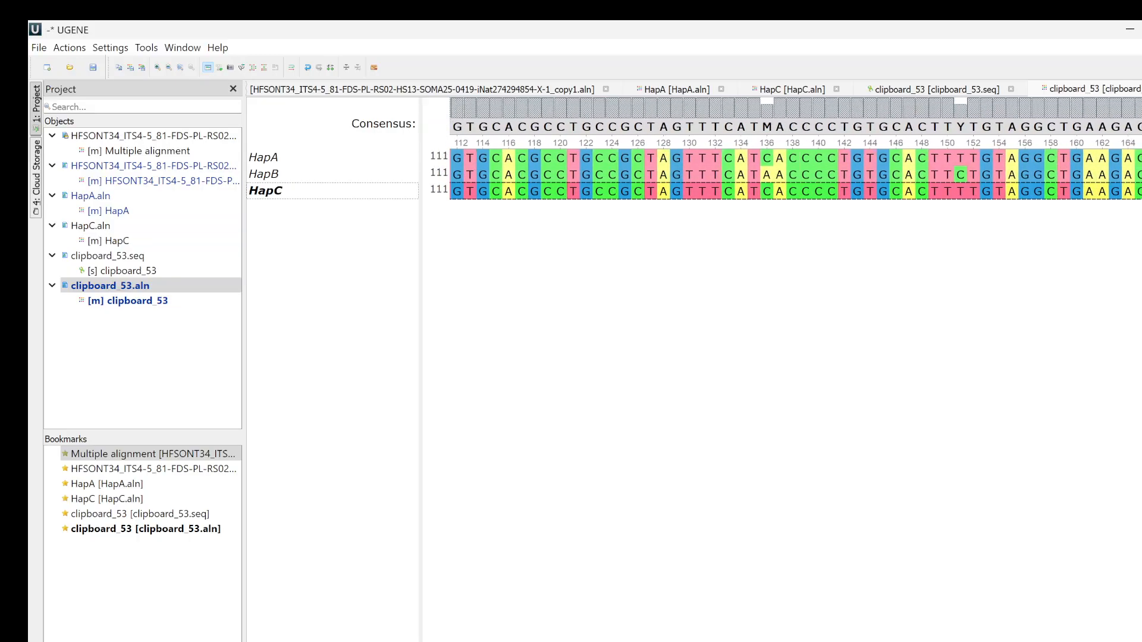
scroll(796, 173, "right", 6)
scroll(796, 174, "right", 14)
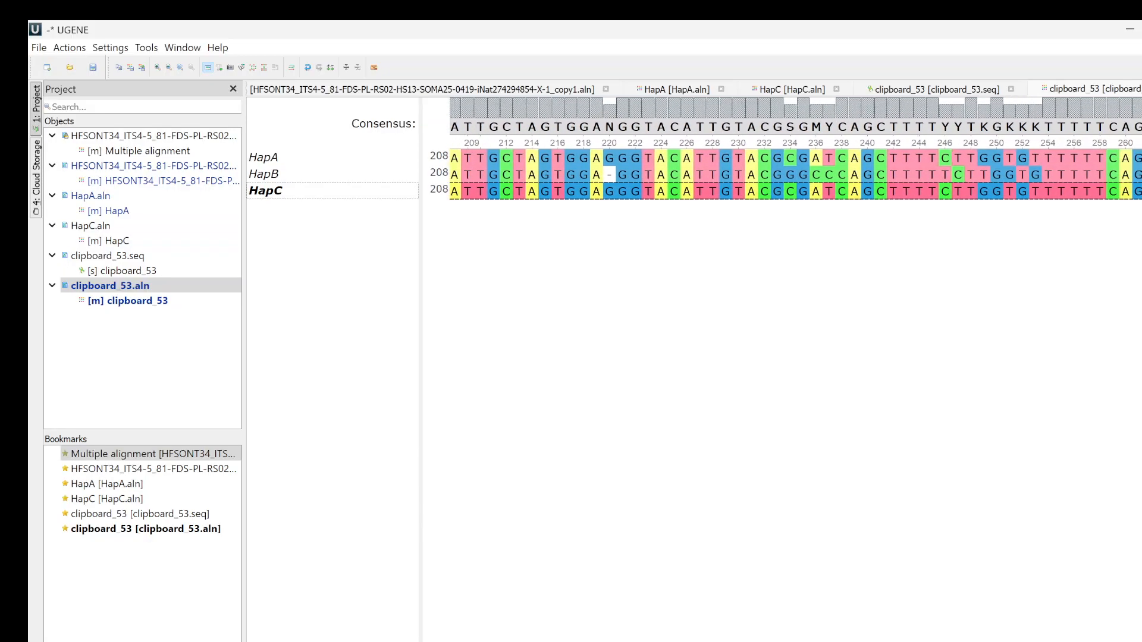
scroll(796, 173, "right", 6)
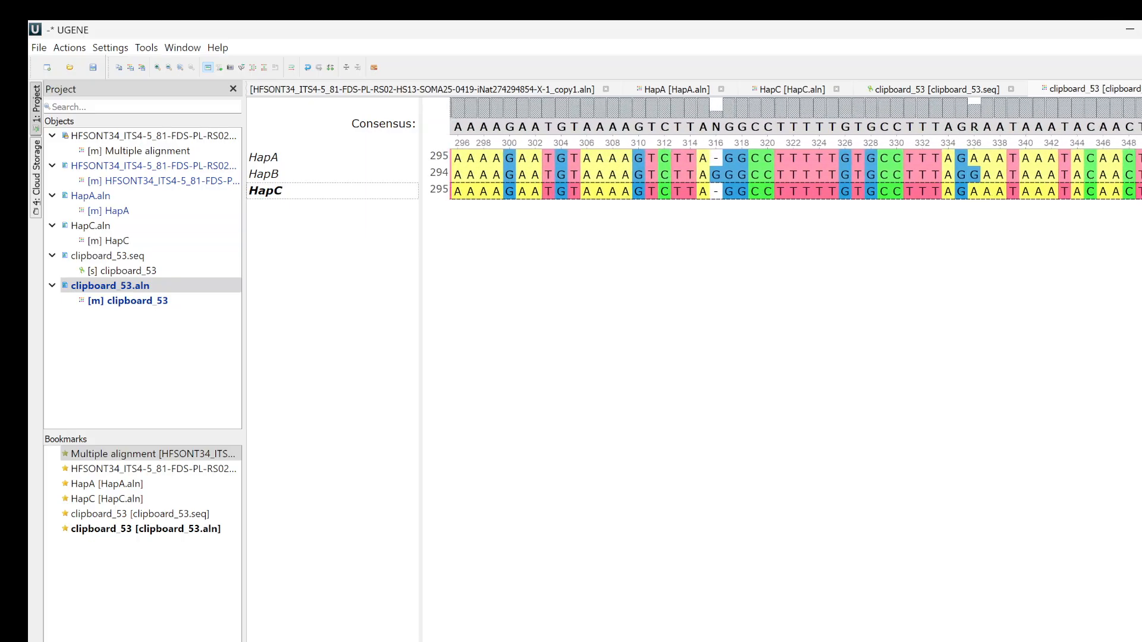
scroll(795, 174, "left", 20)
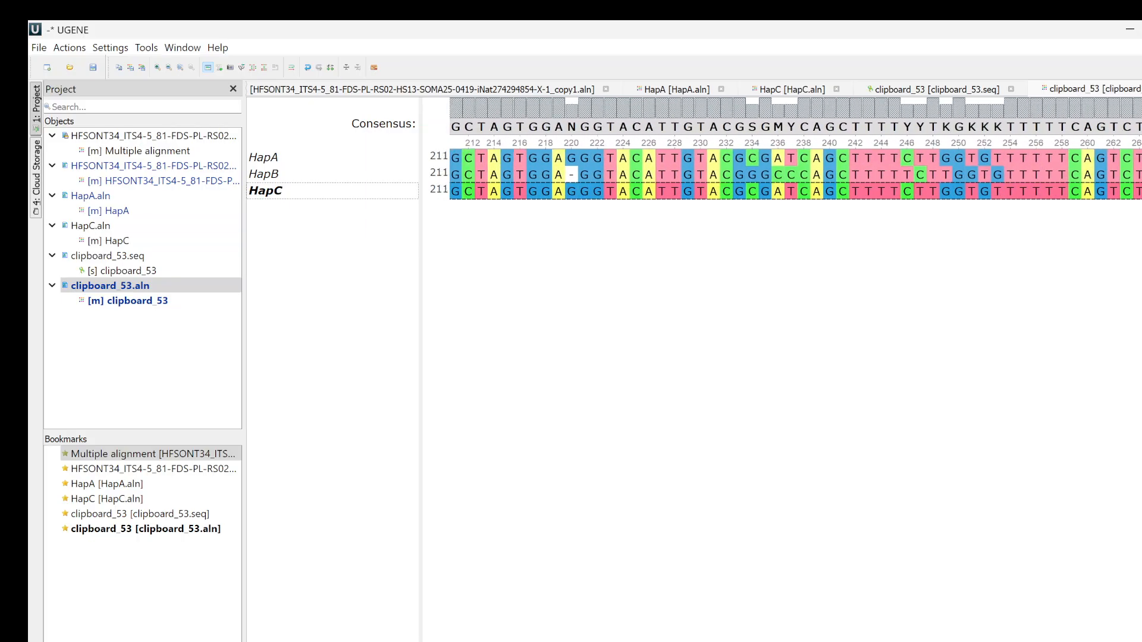
scroll(796, 173, "left", 15)
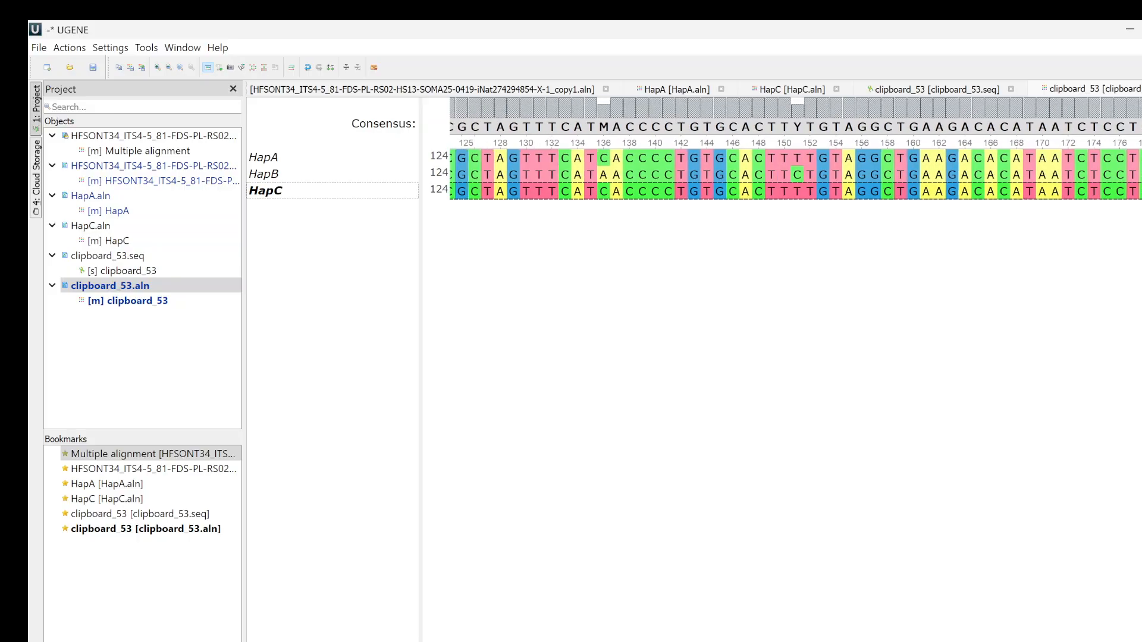
scroll(795, 174, "right", 20)
scroll(796, 173, "left", 13)
scroll(796, 173, "right", 20)
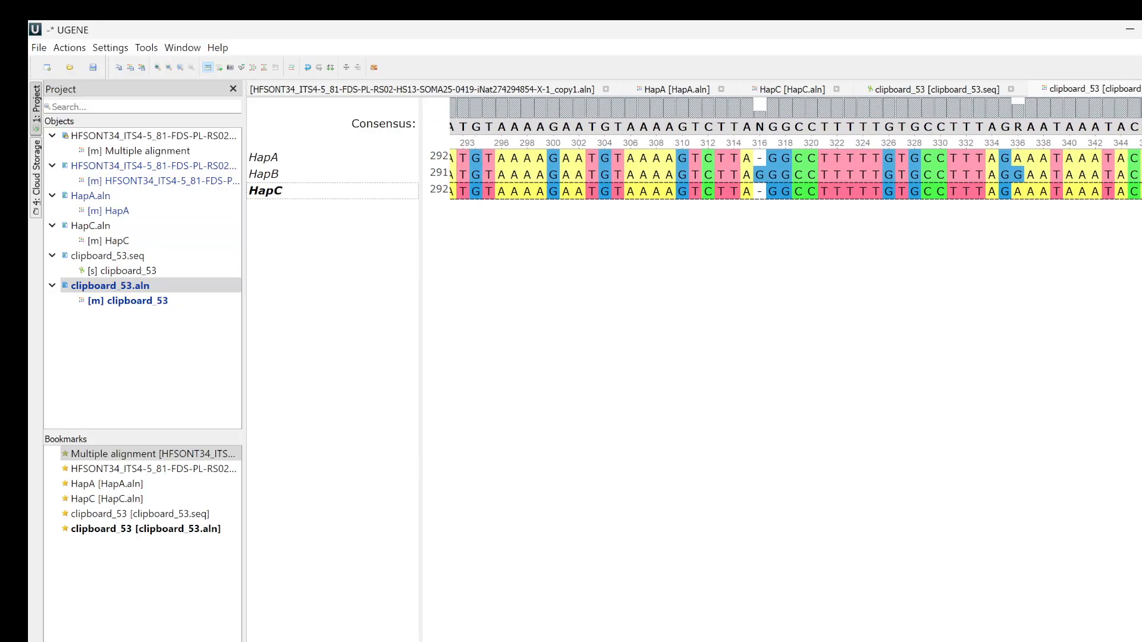
scroll(796, 174, "right", 1)
scroll(796, 174, "left", 20)
scroll(795, 173, "right", 20)
scroll(796, 174, "left", 20)
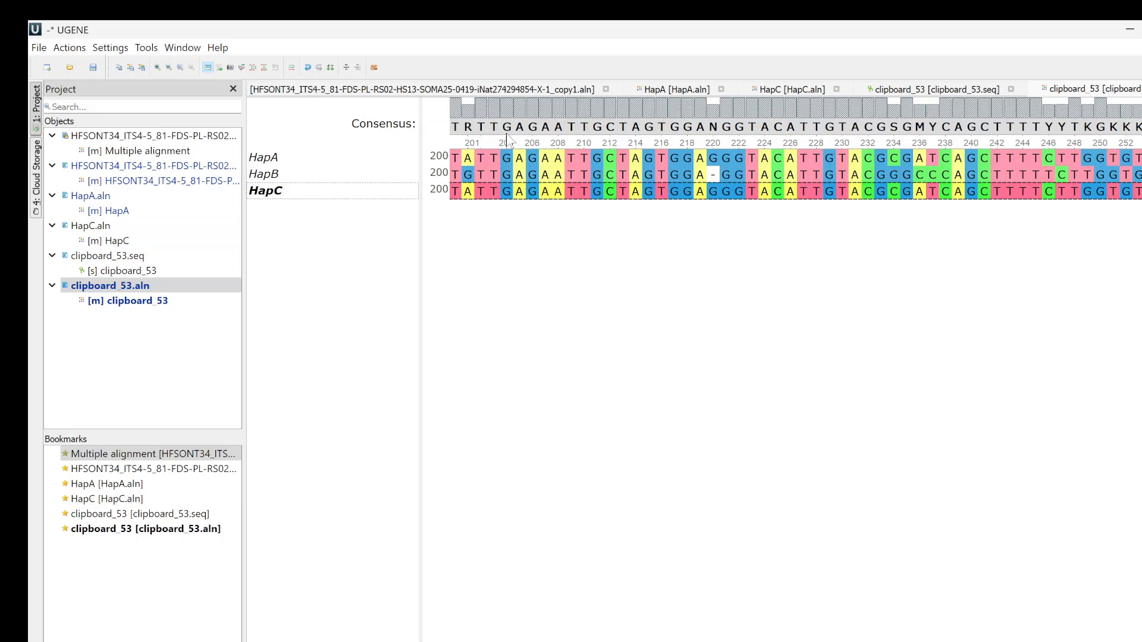
Copy the consensus of the HapA, HapB and HapC alignment and paste it as a fourth sequence into the same alignment.
right_click(470, 129)
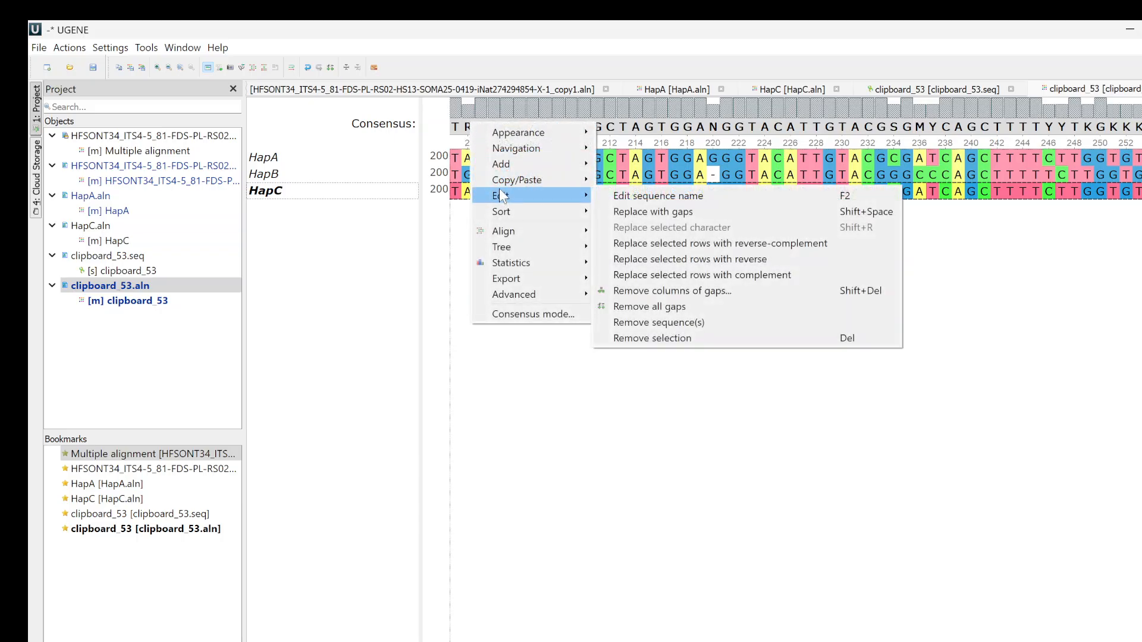
mouse_move(515, 186)
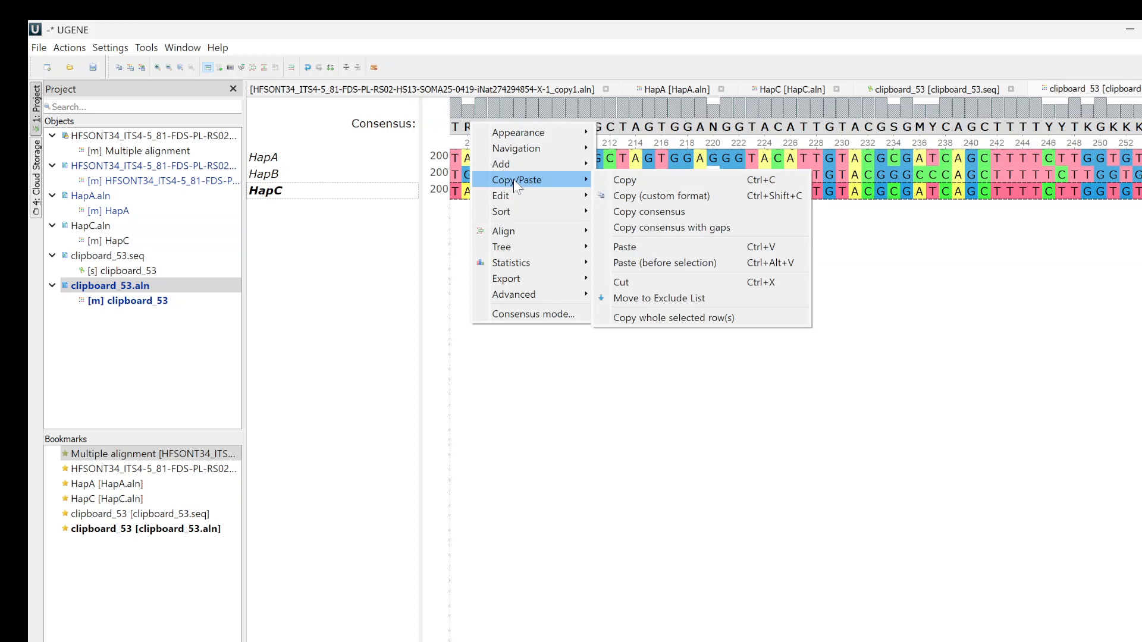
left_click(661, 213)
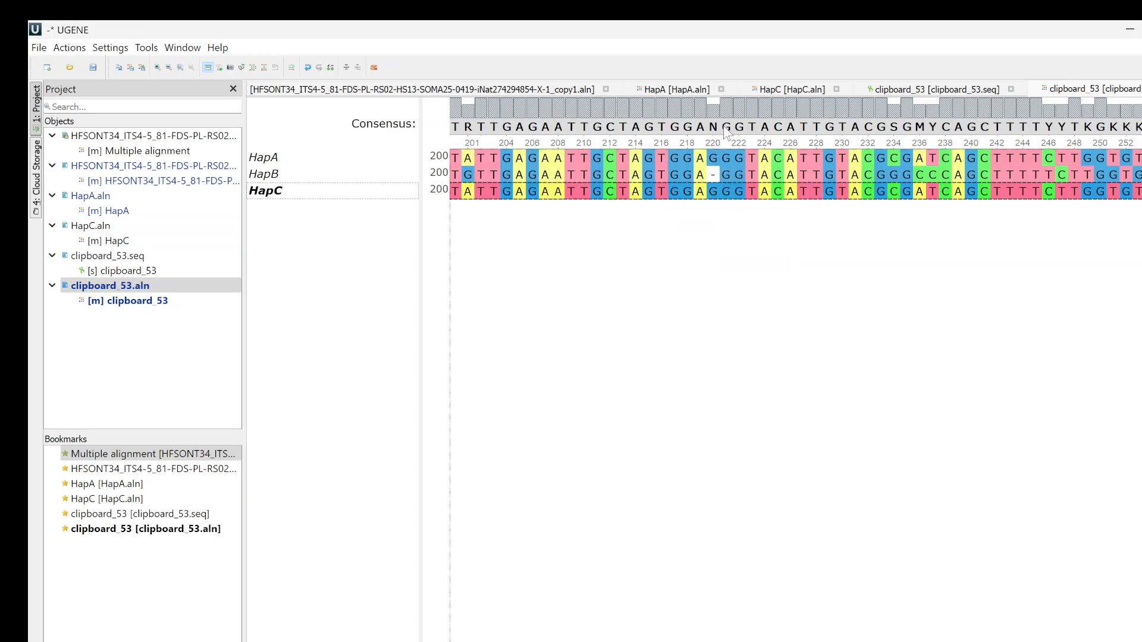
mouse_move(718, 131)
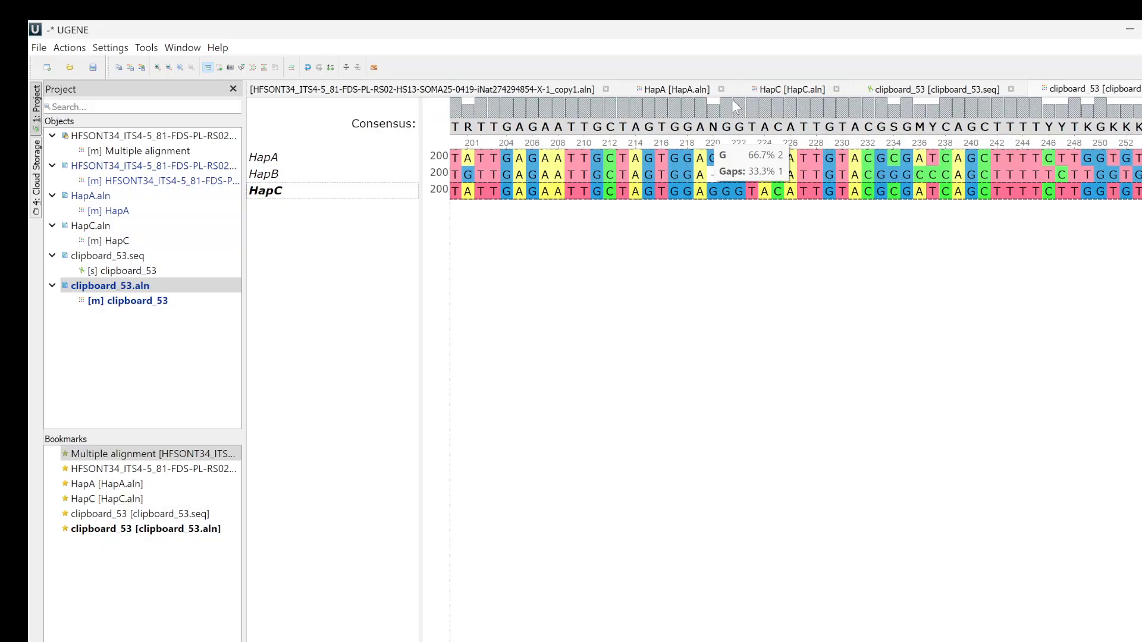
left_click(634, 287)
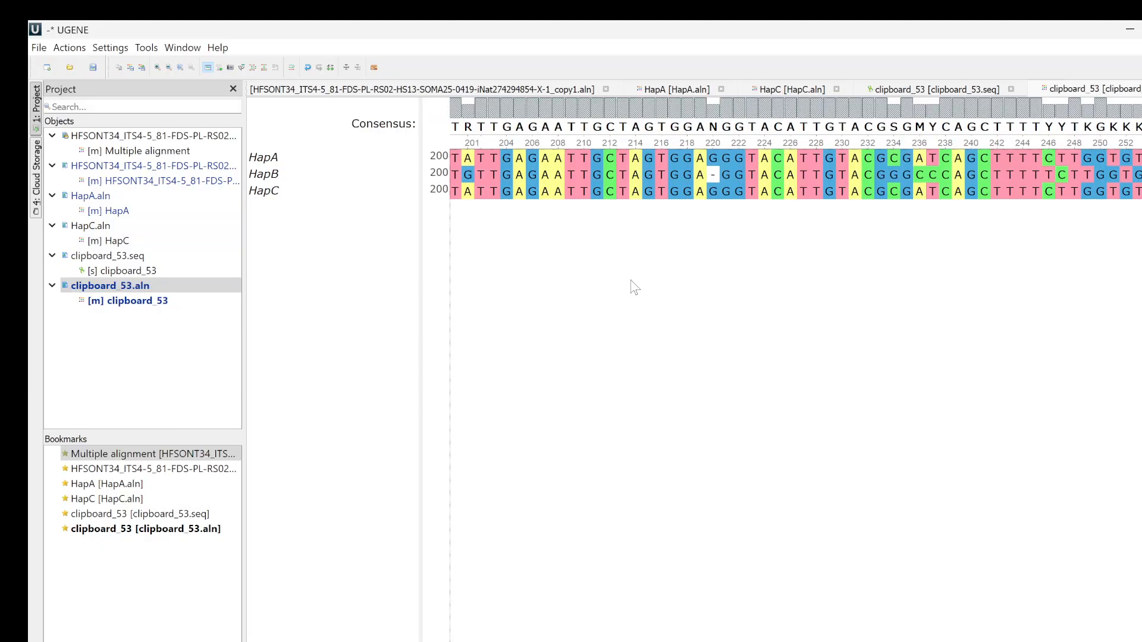
key("ctrl+v")
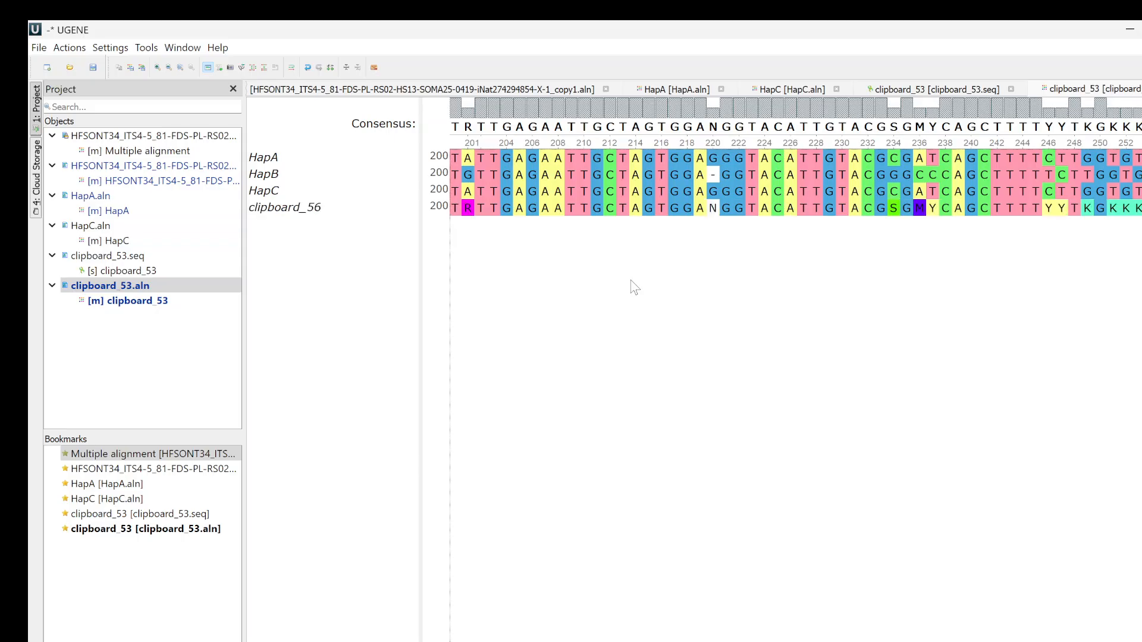
Rename the pasted clipboard_56 sequence as Consensus.
left_click(299, 212)
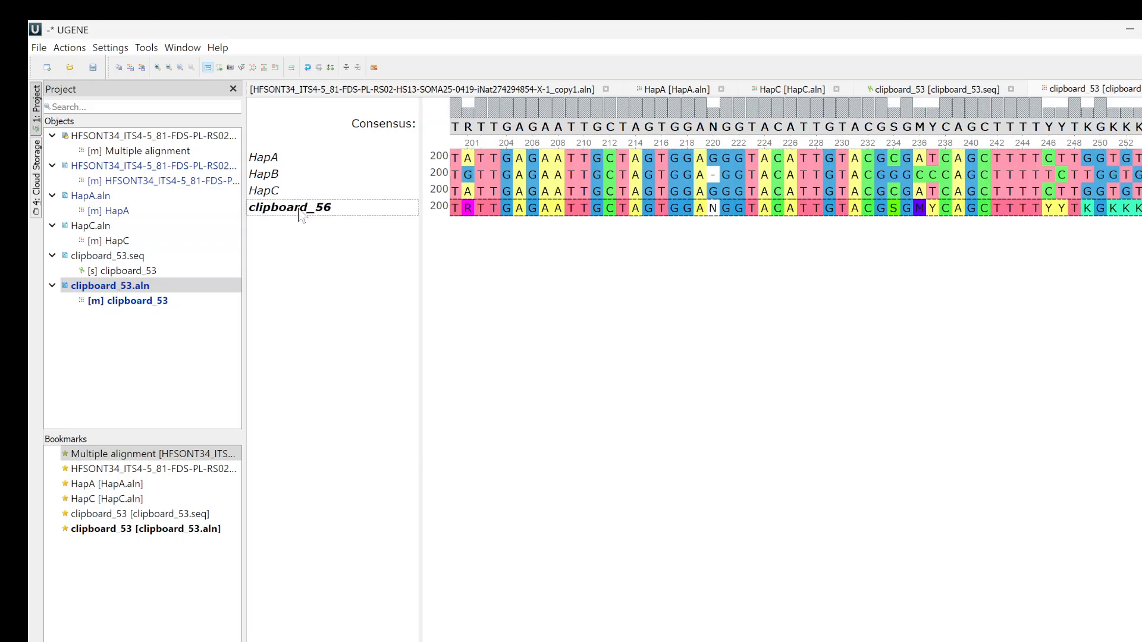
right_click(299, 215)
mouse_move(351, 299)
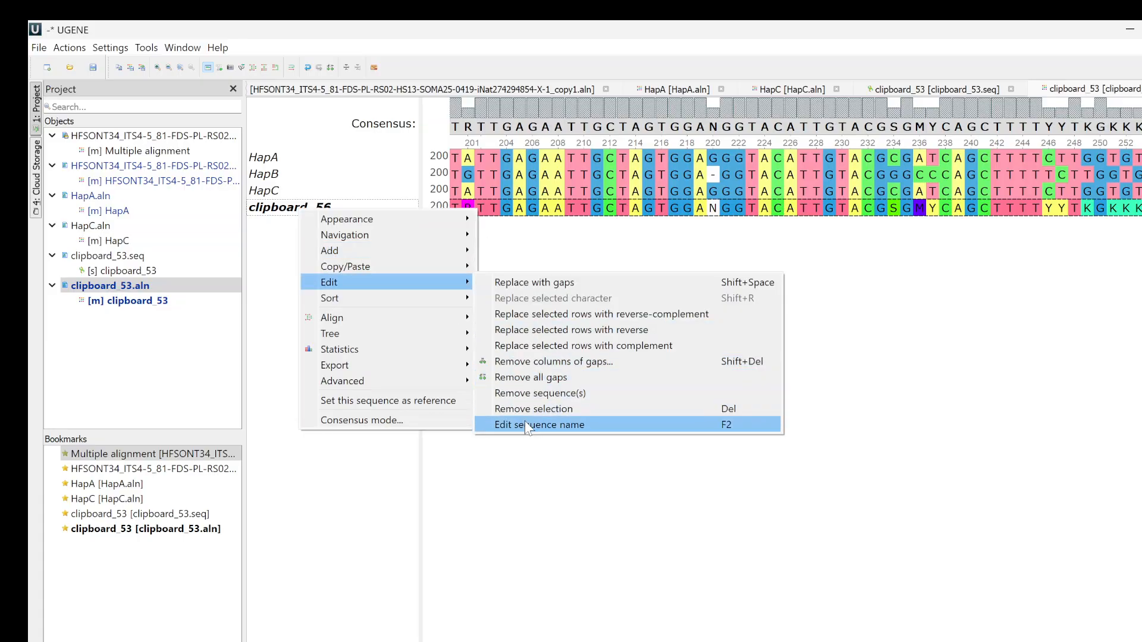
left_click(526, 424)
type("Consensus")
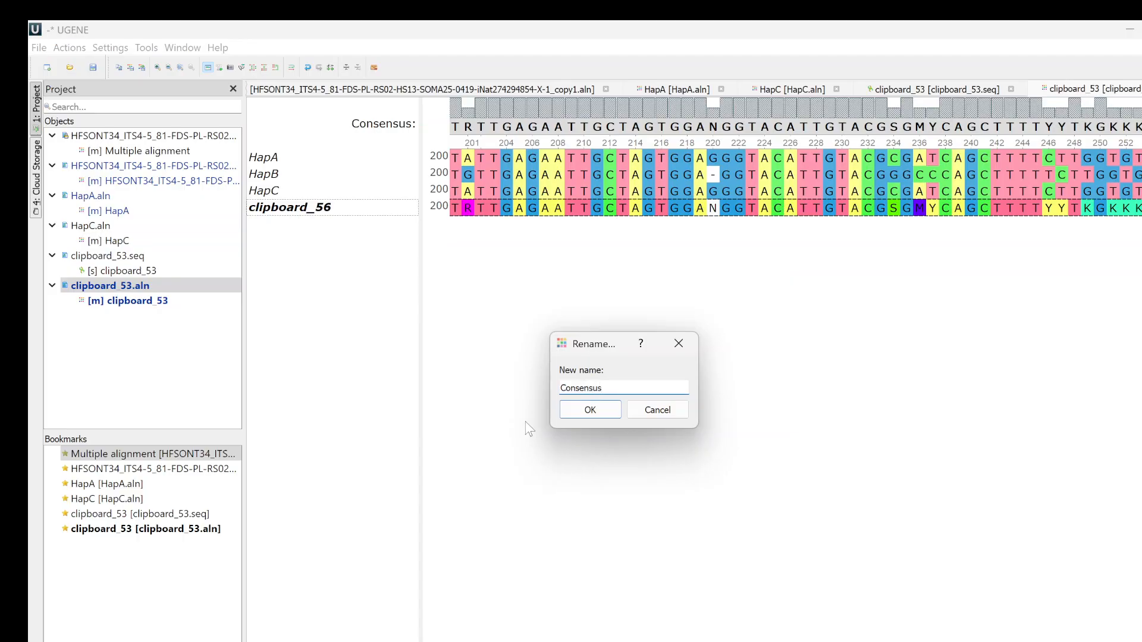
left_click(592, 415)
Replace the N at position 220 of the Consensus sequence with G.
left_click(725, 214)
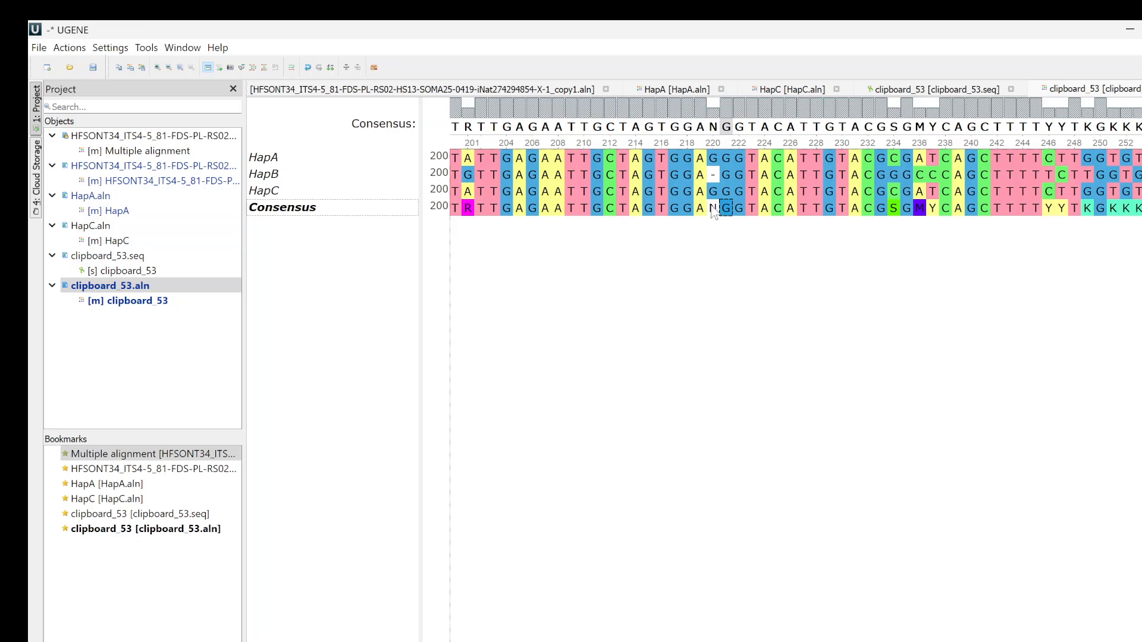
left_click(713, 211)
right_click(717, 218)
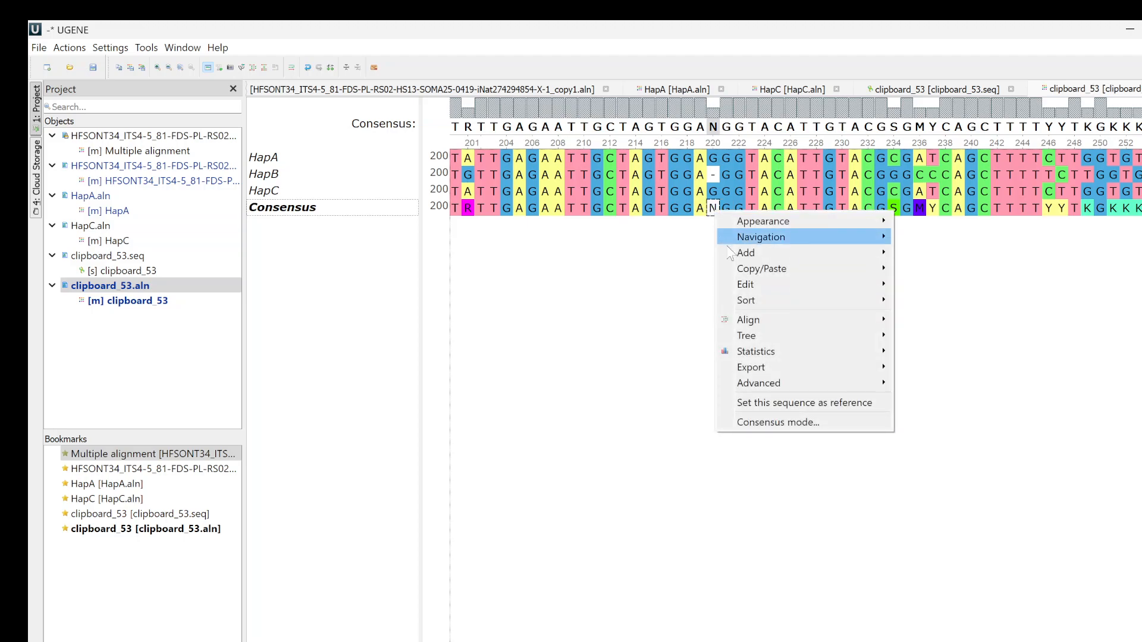
mouse_move(748, 279)
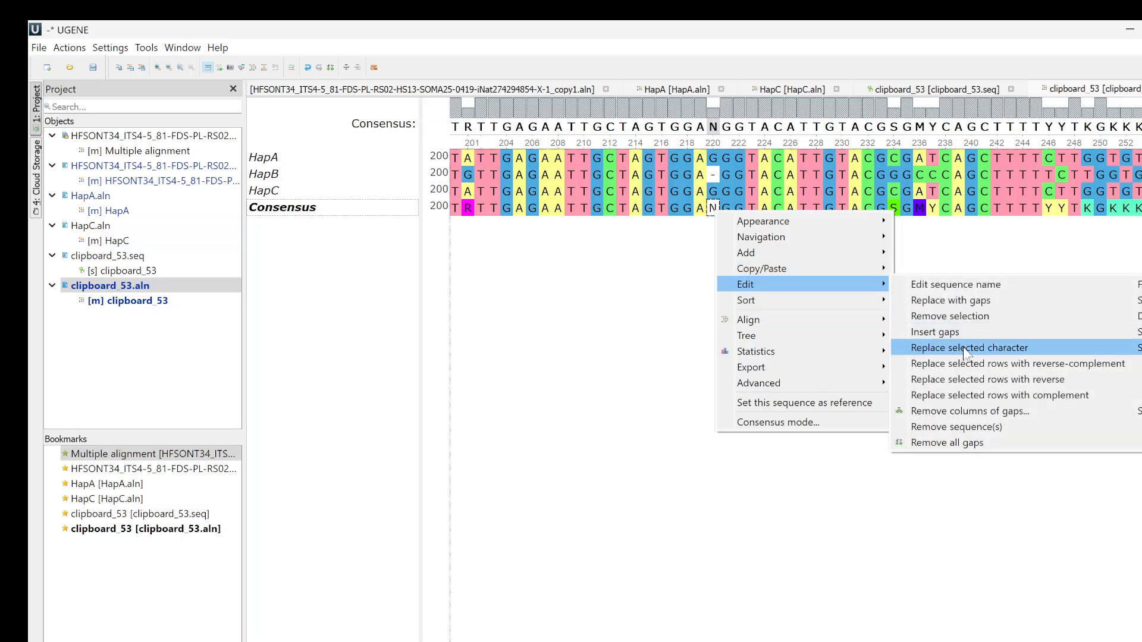
left_click(965, 348)
type("G")
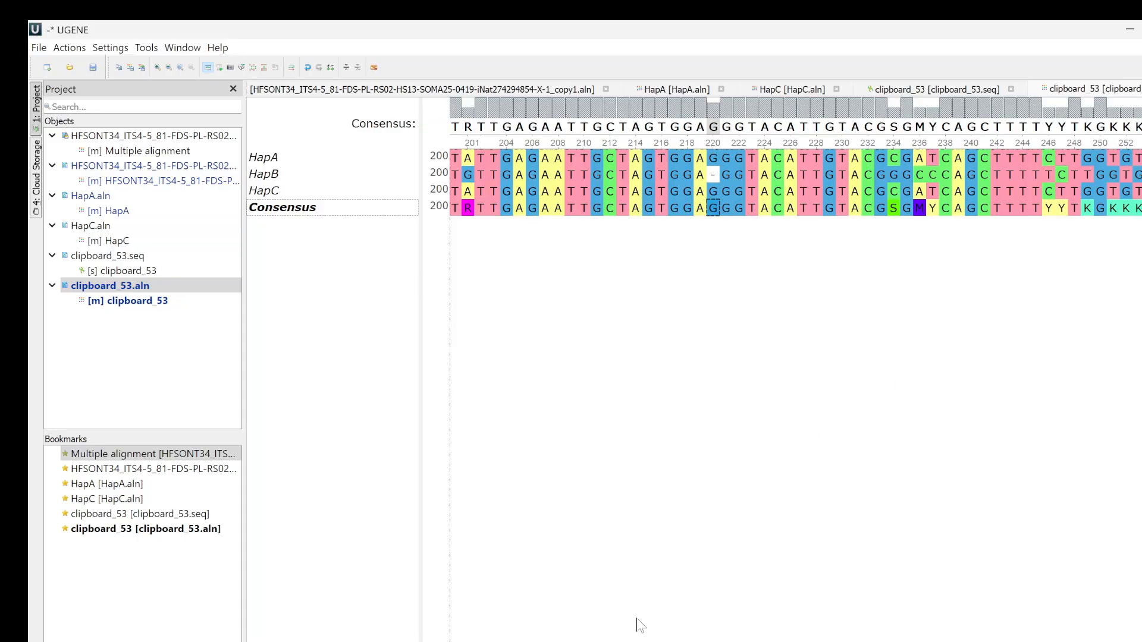
Check the Consensus sequence for further N characters and replace the one at position 316 with G.
scroll(796, 178, "left", 9)
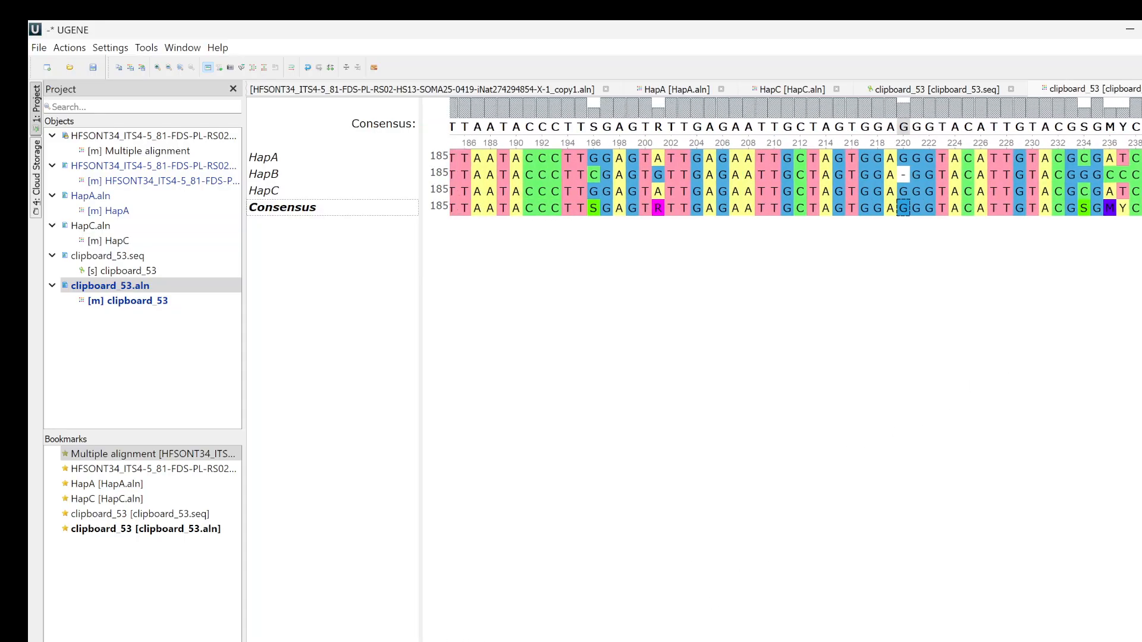
scroll(796, 179, "left", 20)
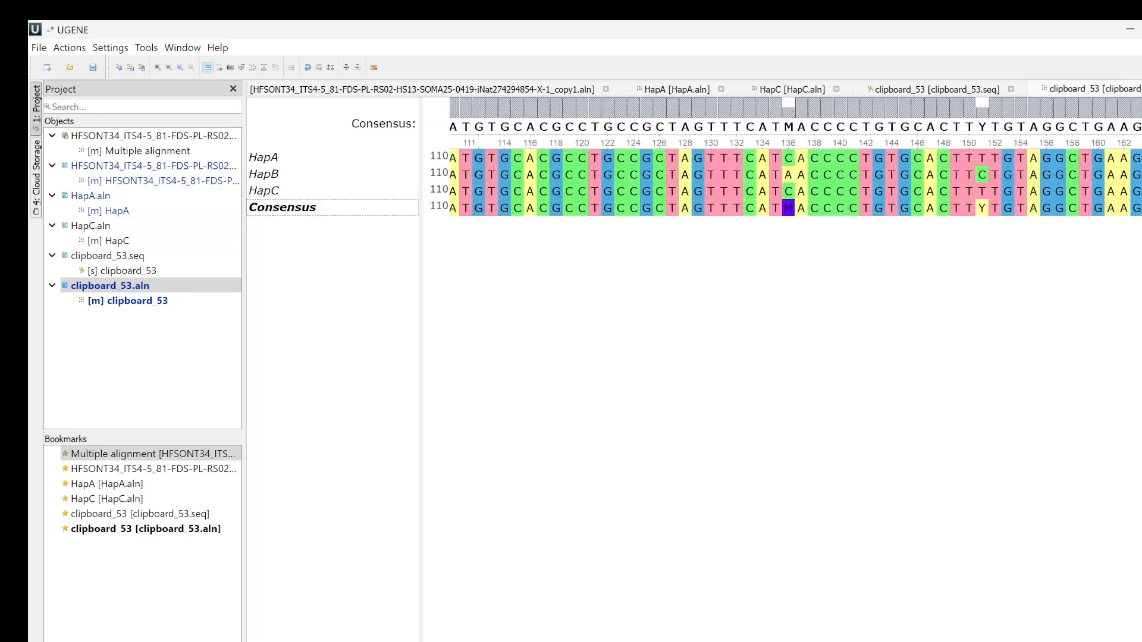
scroll(796, 178, "left", 11)
scroll(796, 178, "right", 20)
scroll(796, 178, "left", 3)
scroll(796, 179, "right", 8)
scroll(795, 179, "right", 6)
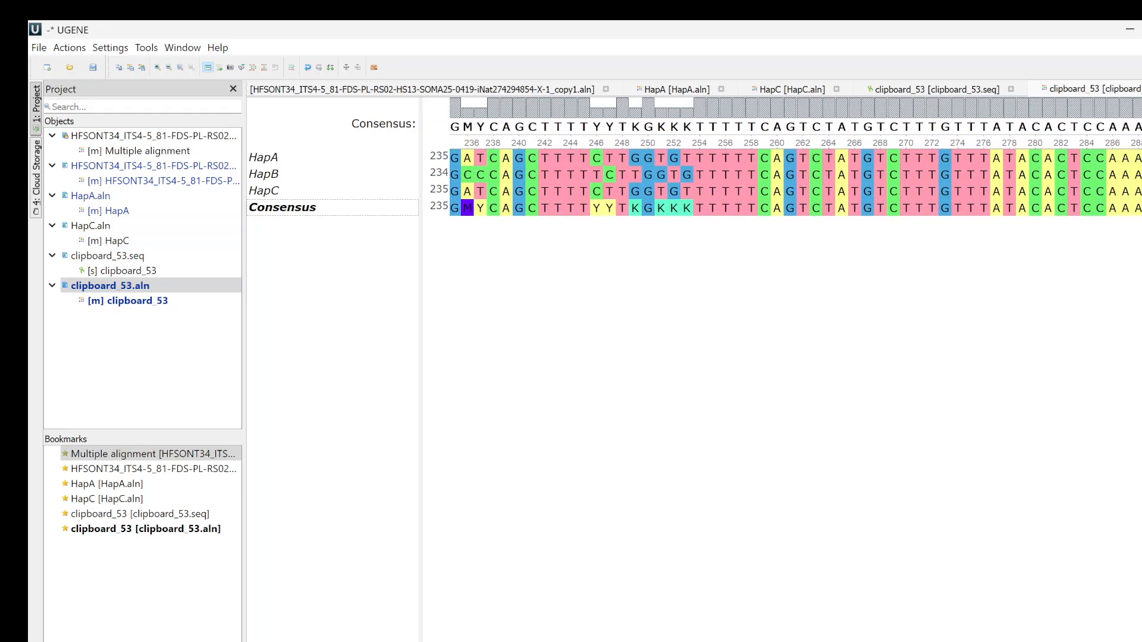
scroll(796, 179, "right", 17)
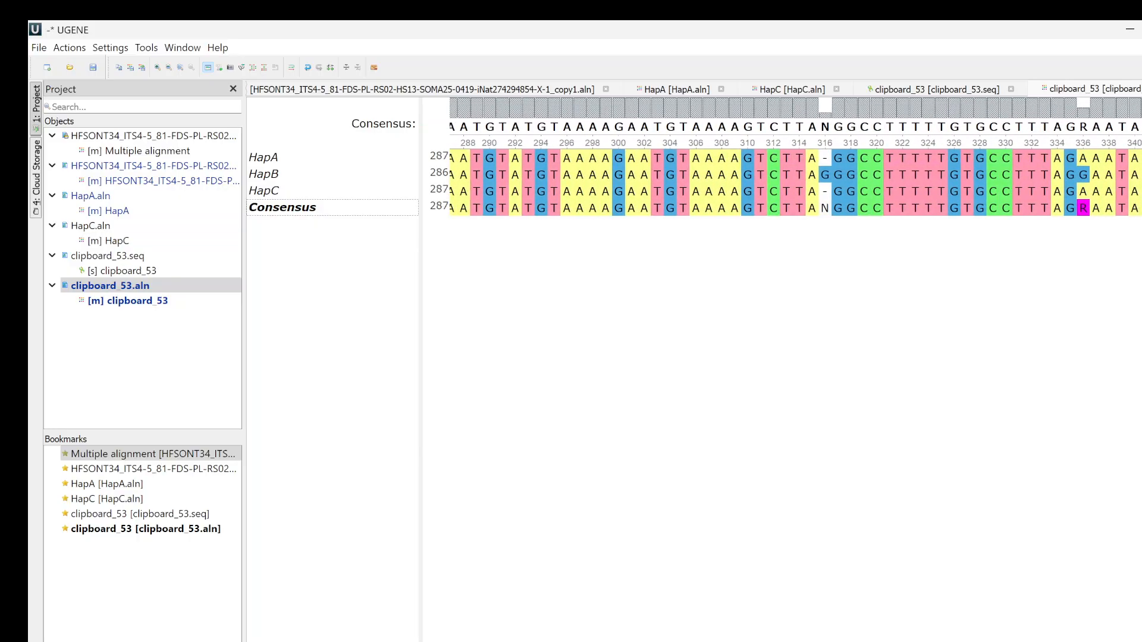
scroll(754, 367, "right", 2)
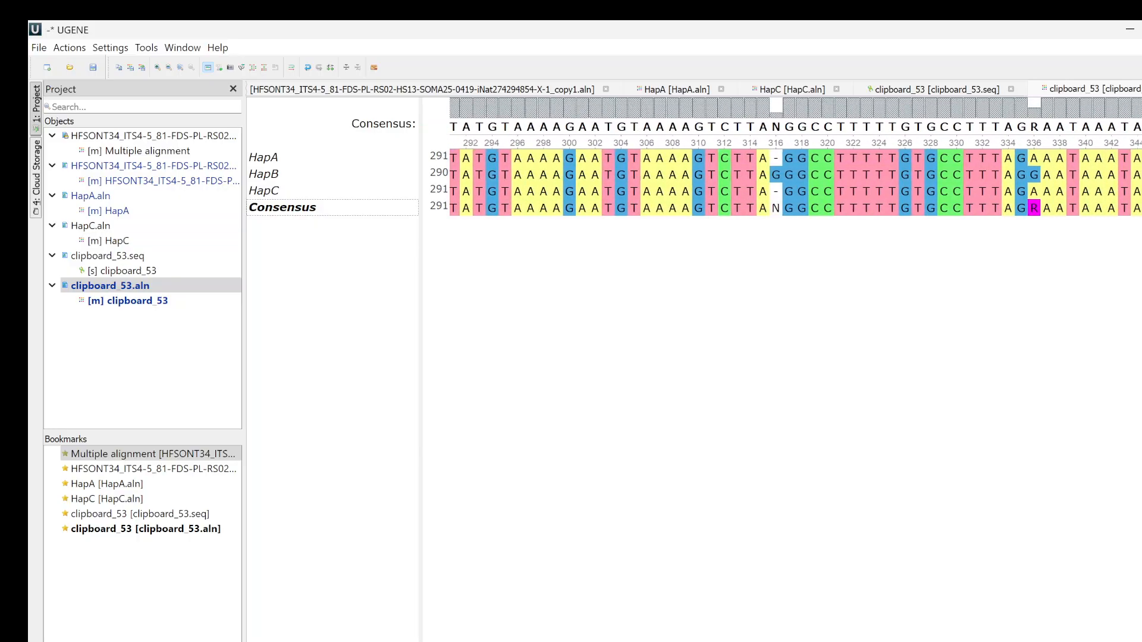
left_click(765, 211)
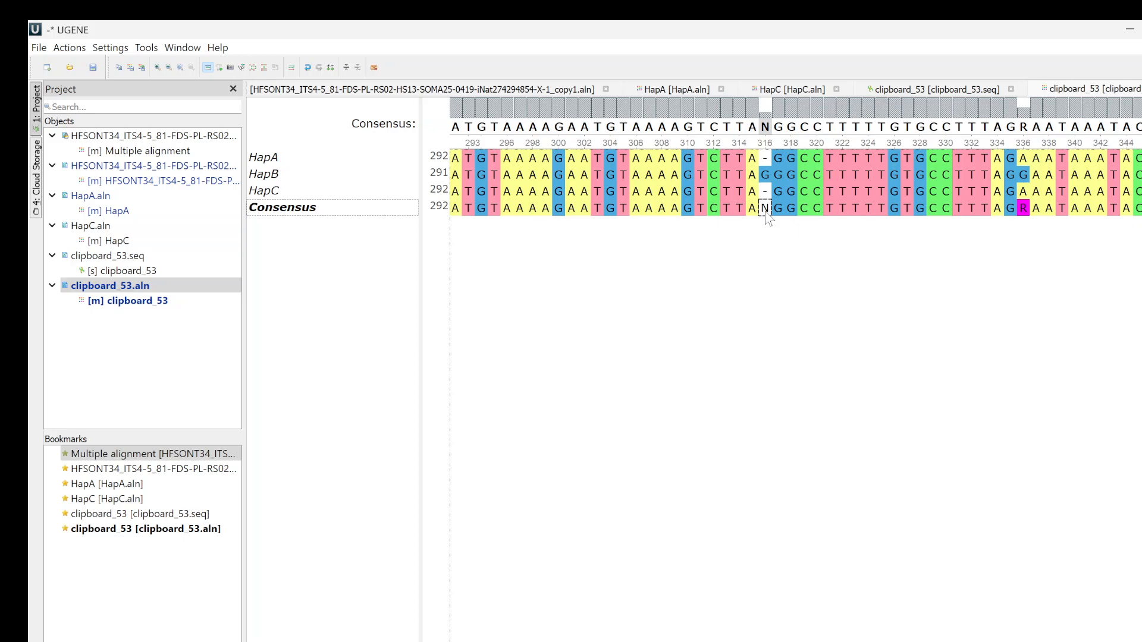
right_click(766, 213)
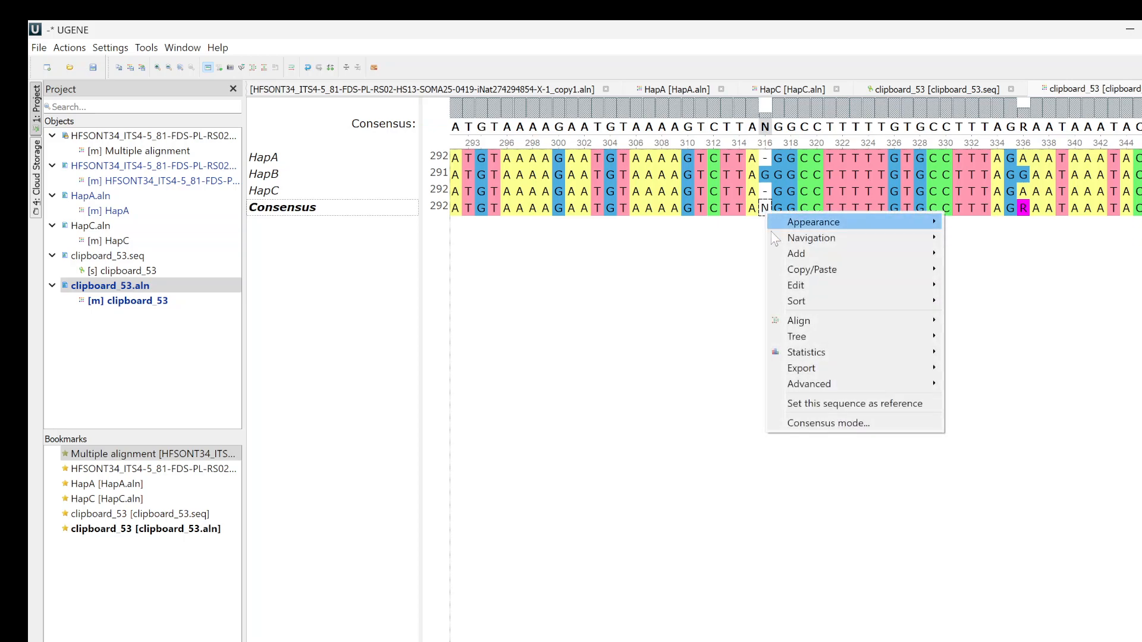
mouse_move(798, 284)
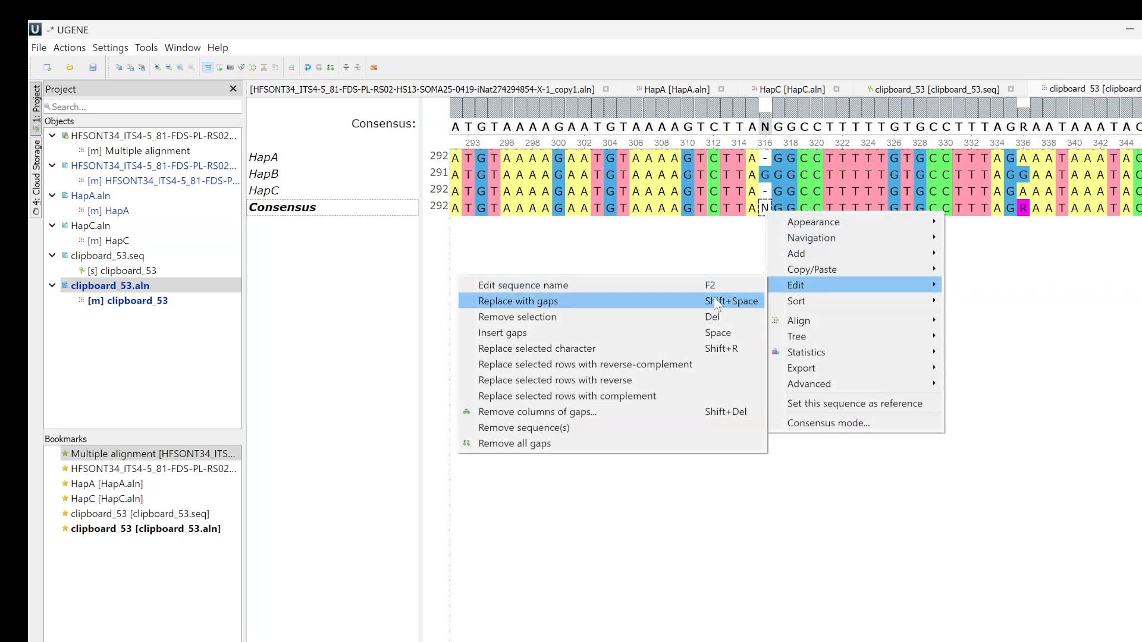
left_click(630, 349)
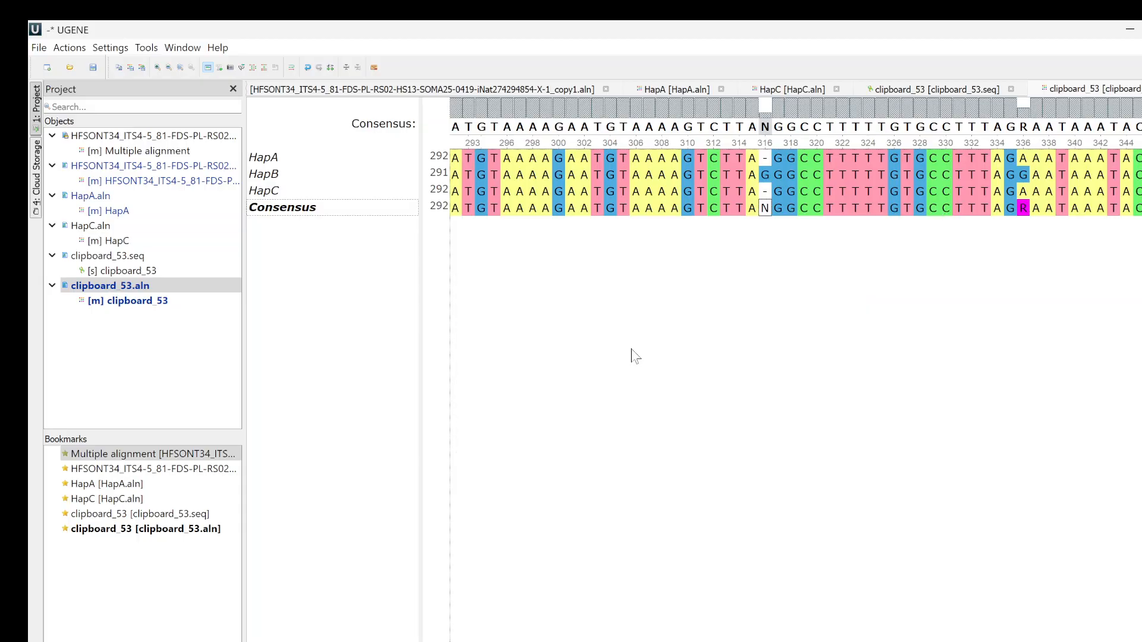
key("g")
Examine the Consensus sequence from position 316 to beyond 700 and back for remaining Ns and ambiguity codes against the haplotypes.
scroll(796, 182, "right", 10)
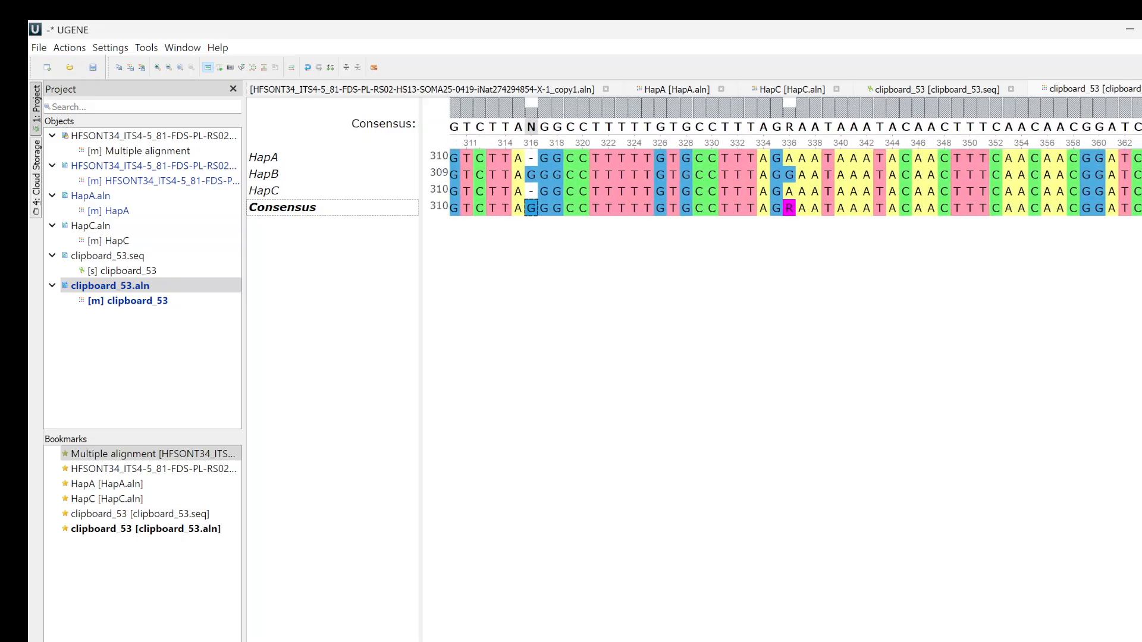
scroll(795, 182, "right", 16)
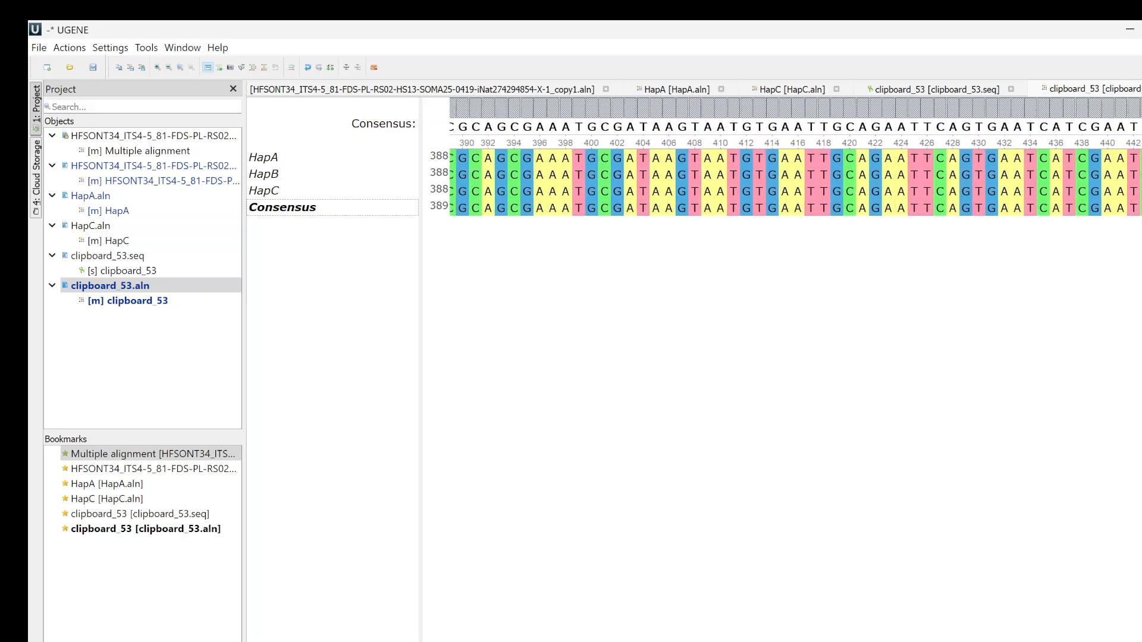
scroll(796, 182, "right", 15)
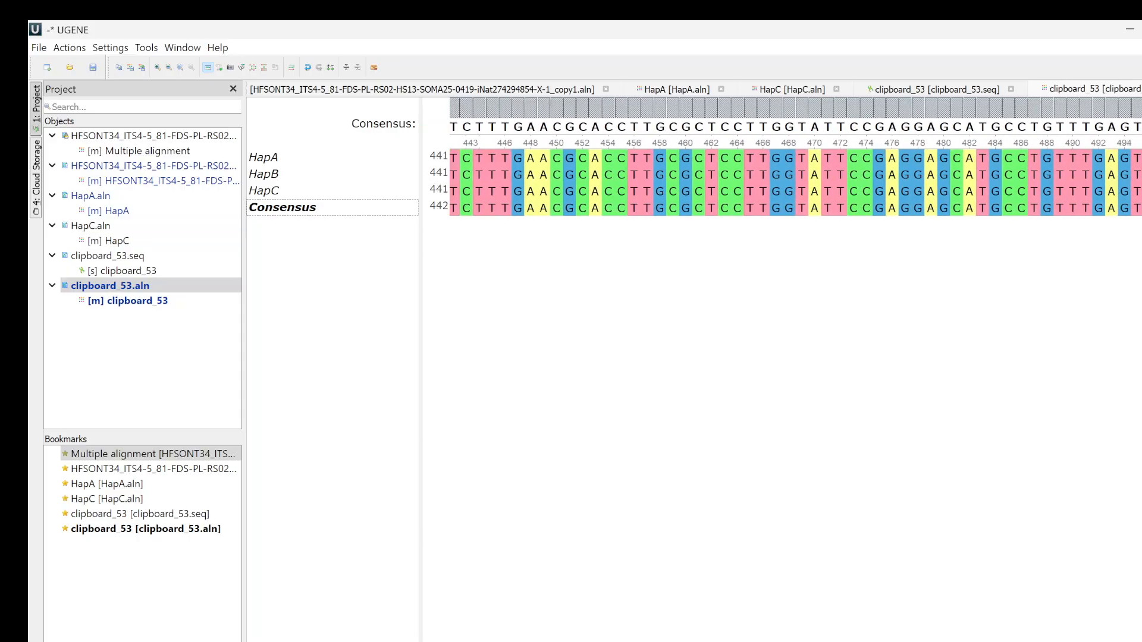
scroll(796, 182, "right", 8)
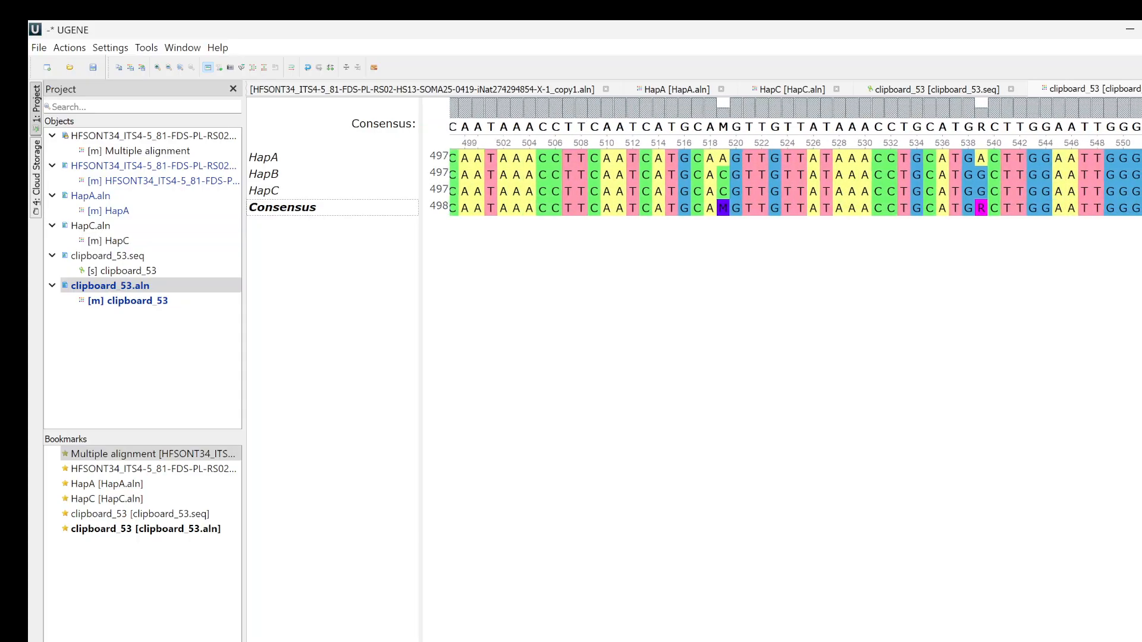
scroll(796, 182, "right", 20)
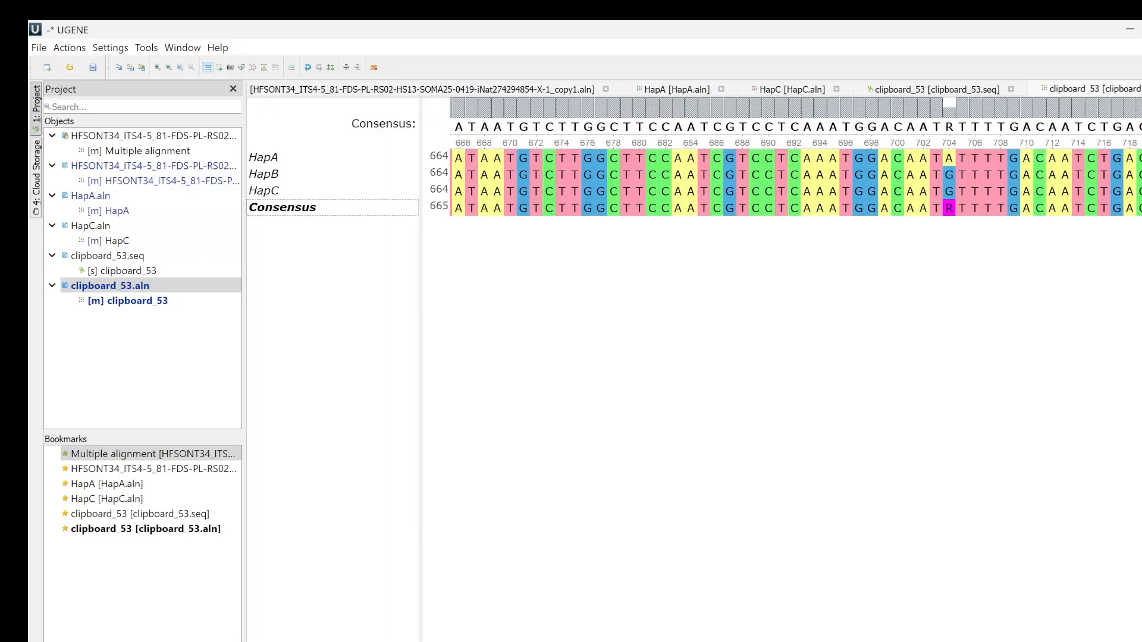
scroll(796, 182, "left", 20)
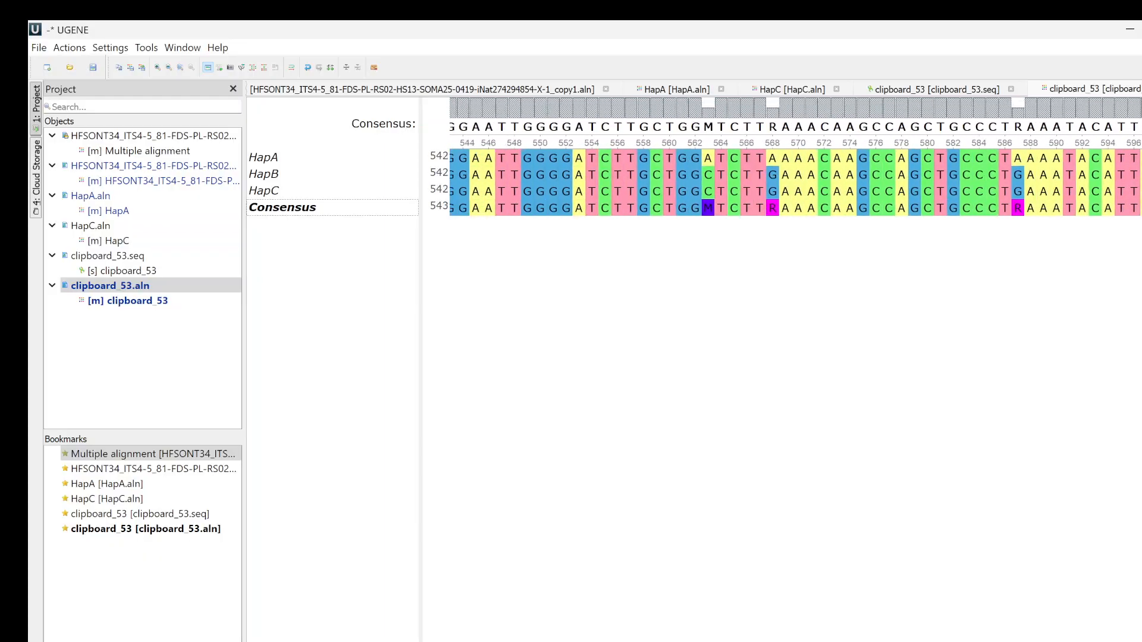
scroll(796, 182, "left", 20)
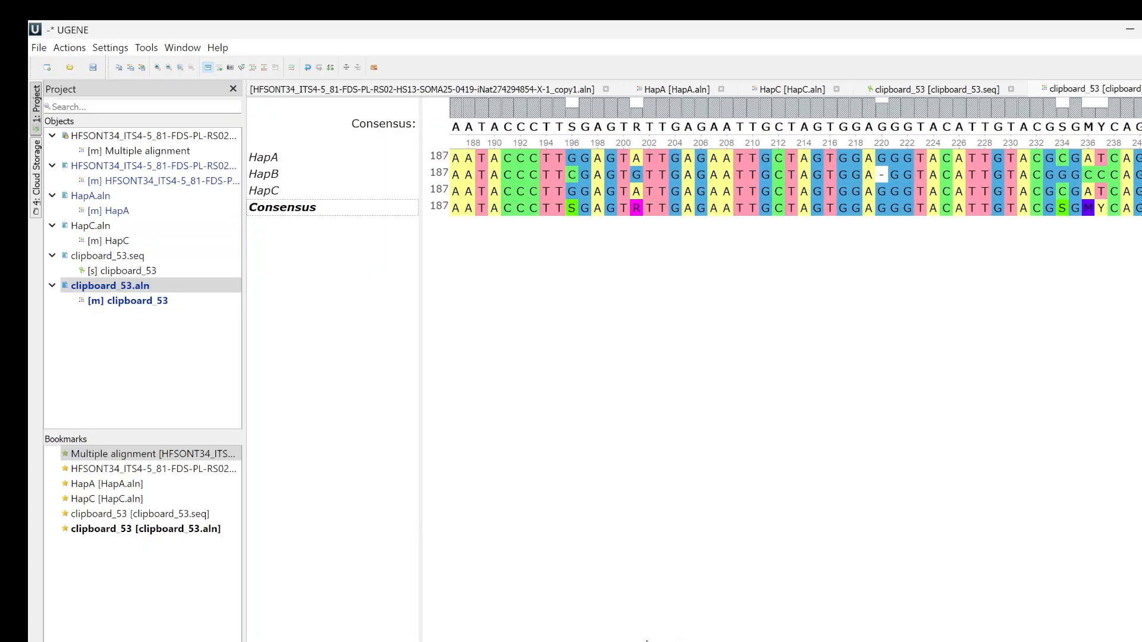
scroll(654, 640, "left", 3)
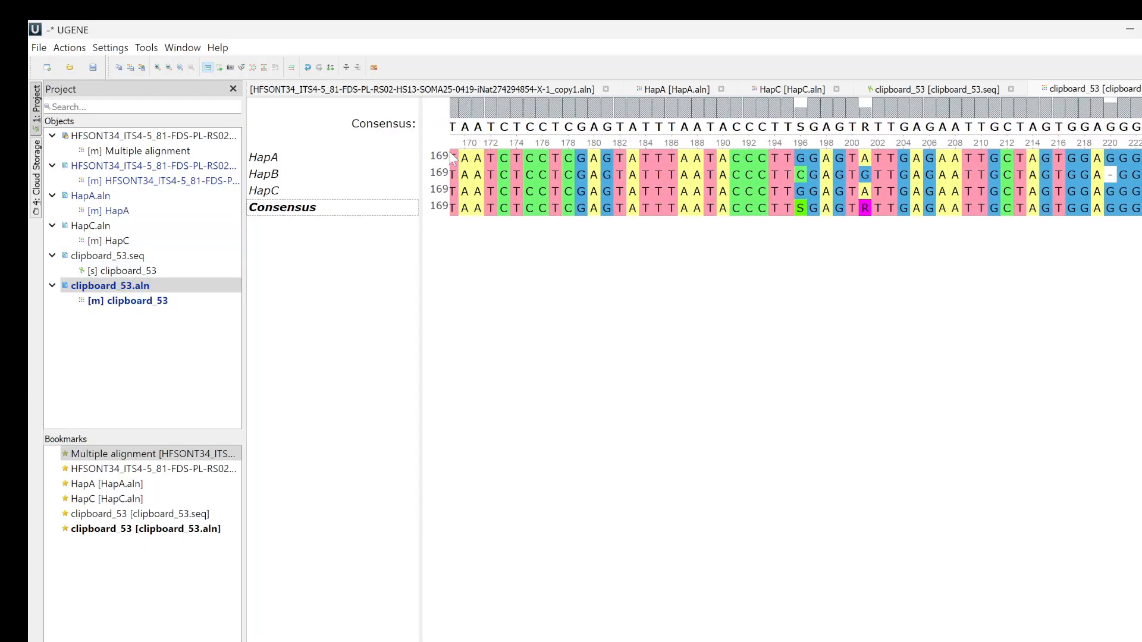
Switch to the browser showing the MycoMap page of the HFSONT34 sequence and open its linked observation record.
left_click(721, 641)
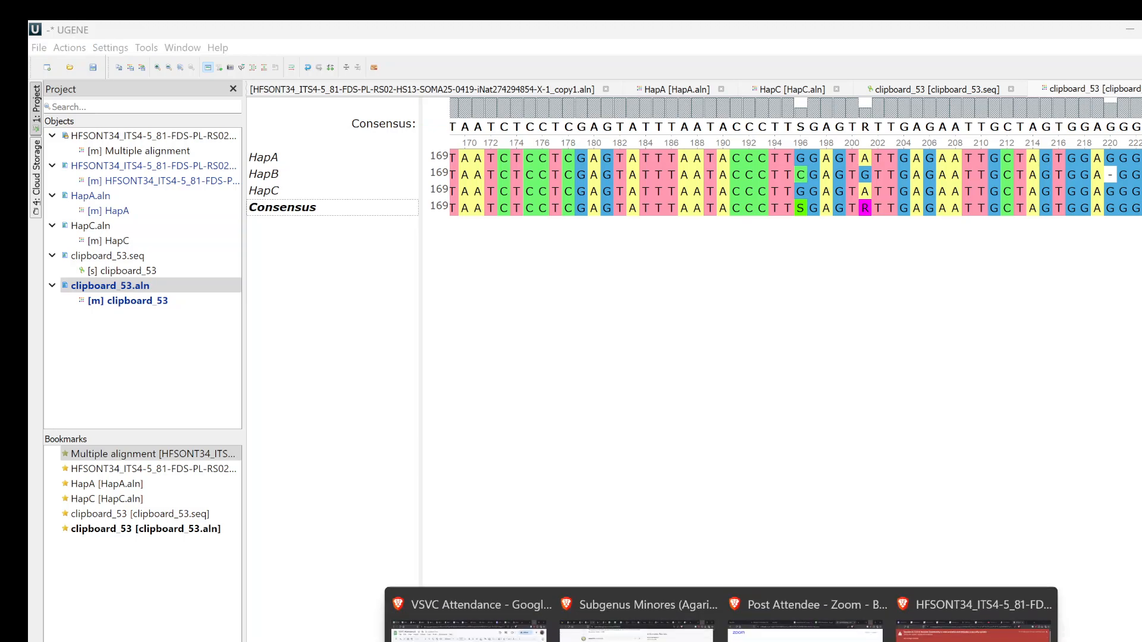
left_click(955, 604)
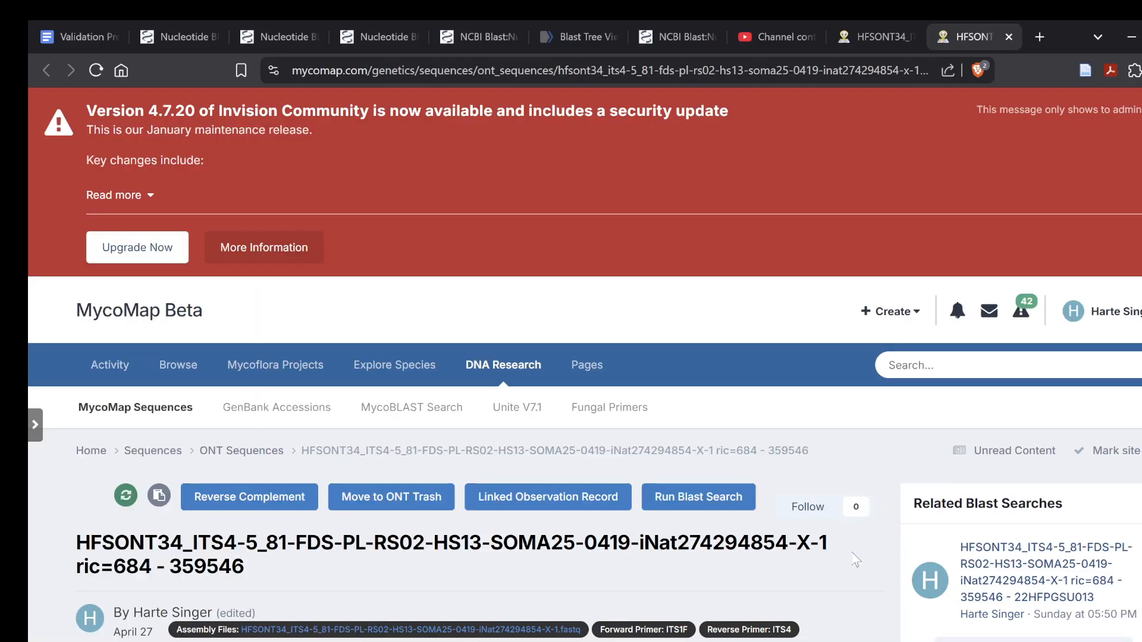
scroll(447, 440, "down", 1)
scroll(445, 440, "down", 1)
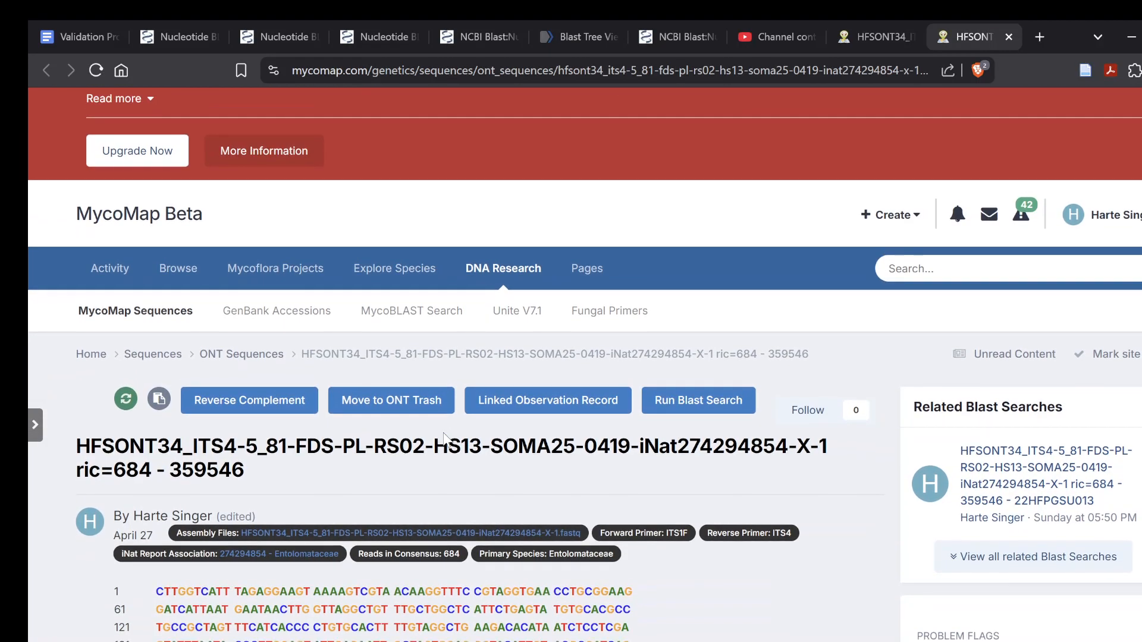
scroll(445, 440, "down", 1)
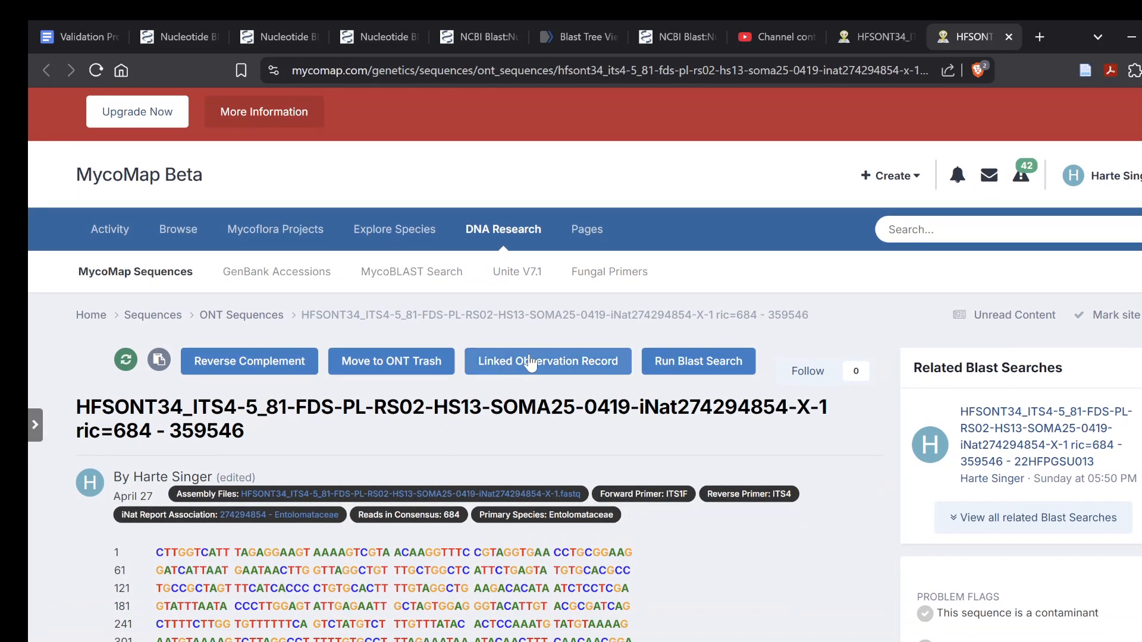
left_click(530, 363)
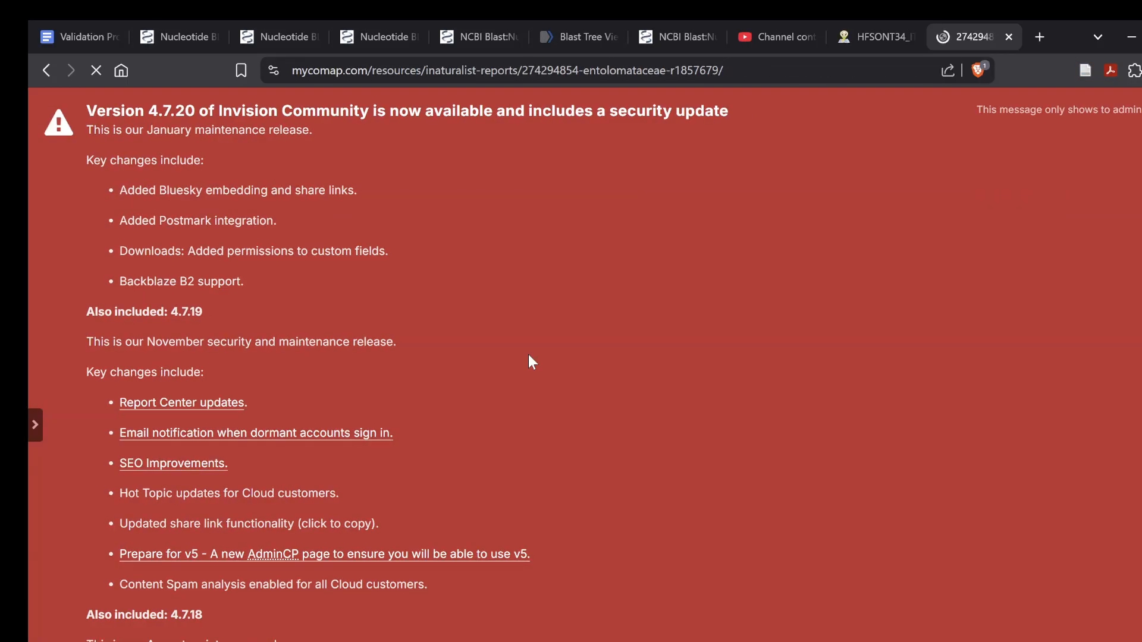
Open the iNaturalist observation from the MycoMap record and examine its DNA Barcode ITS field and identification comment.
scroll(530, 363, "down", 4)
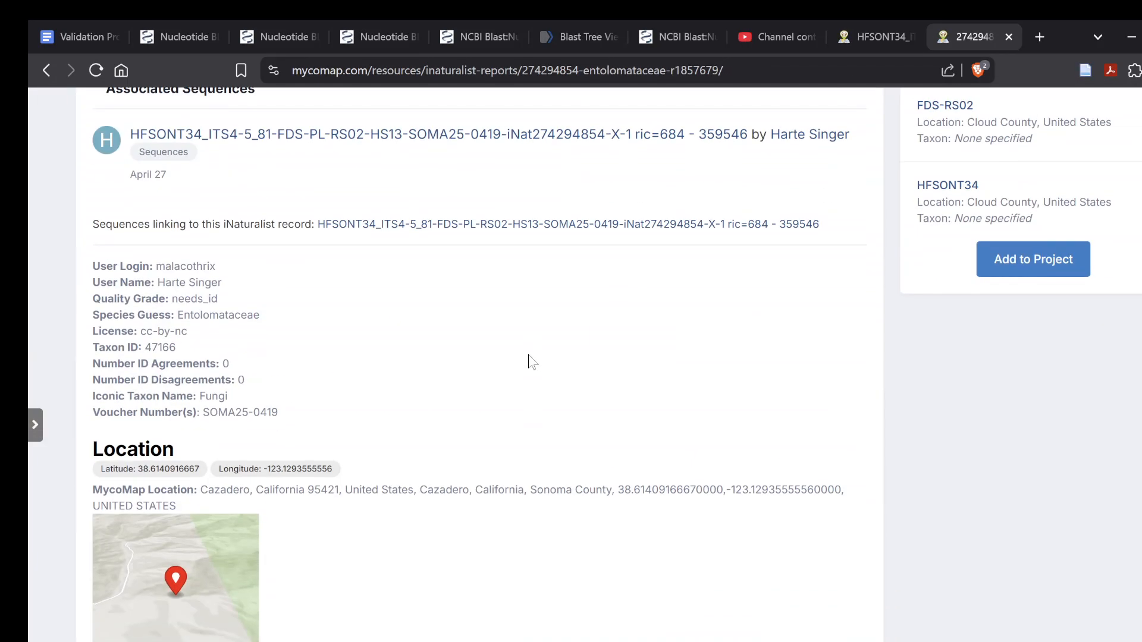
scroll(530, 363, "down", 5)
scroll(530, 363, "up", 5)
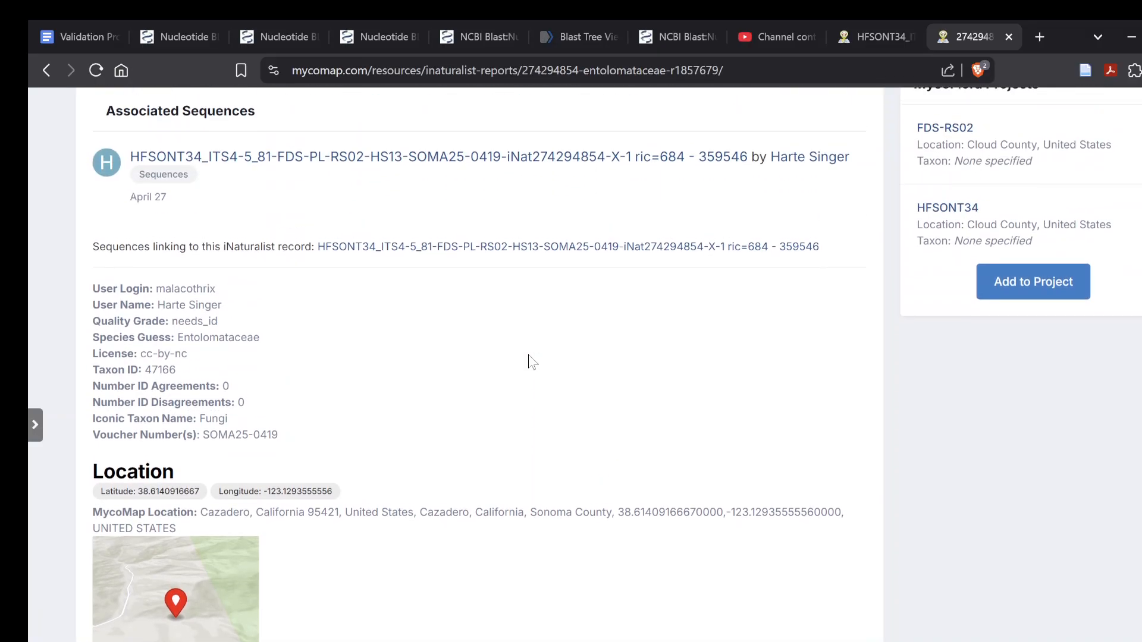
scroll(530, 362, "up", 5)
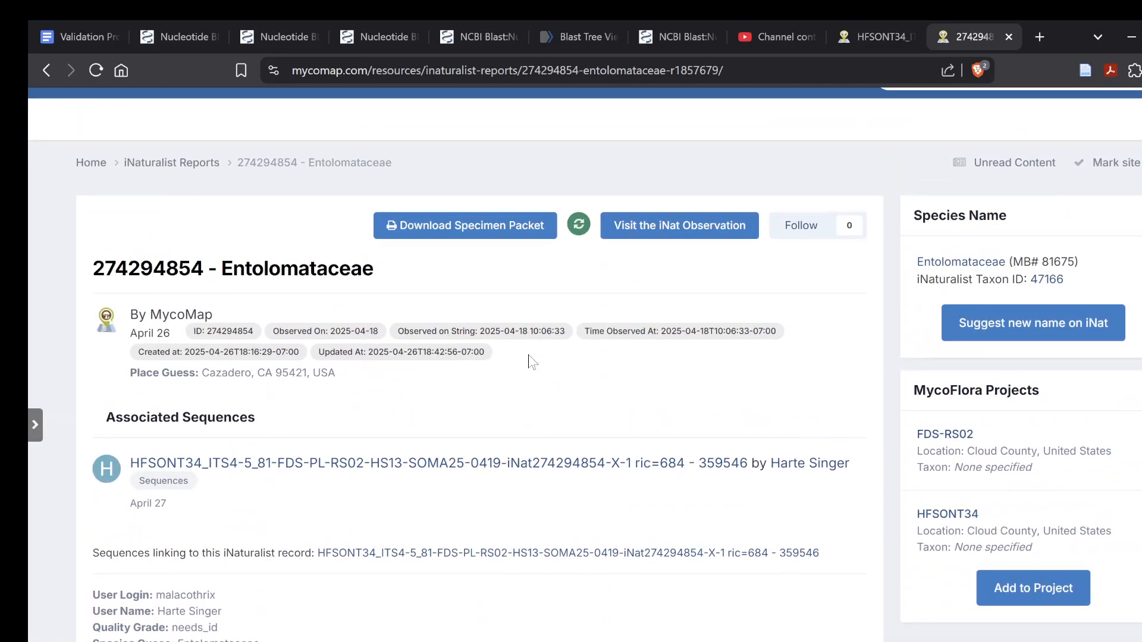
left_click(682, 224)
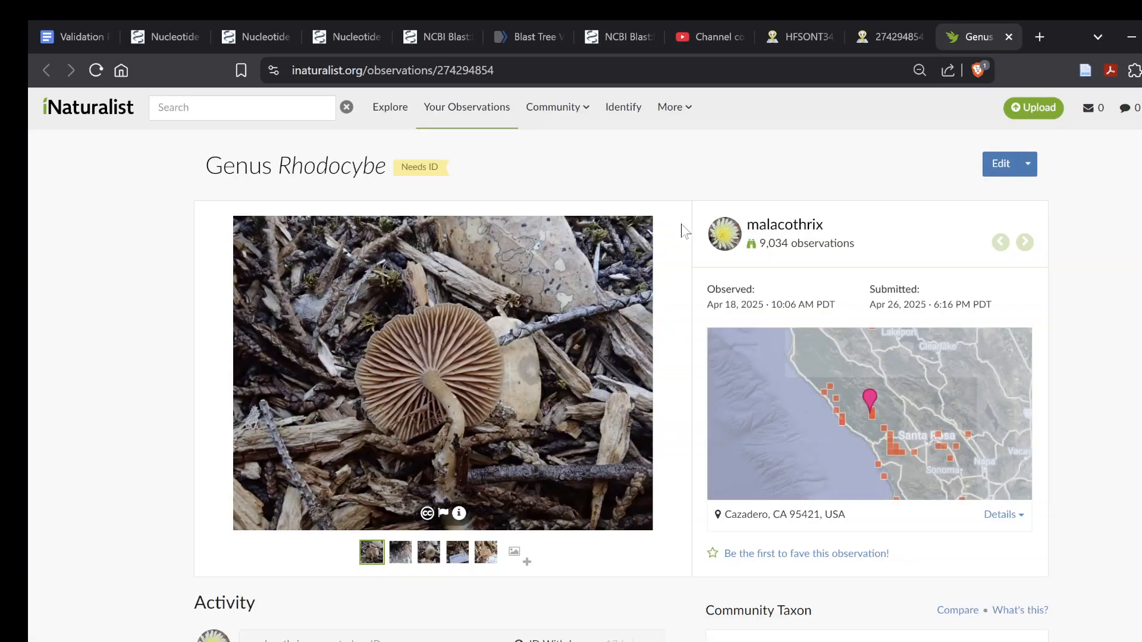
scroll(595, 604, "down", 5)
scroll(595, 602, "down", 6)
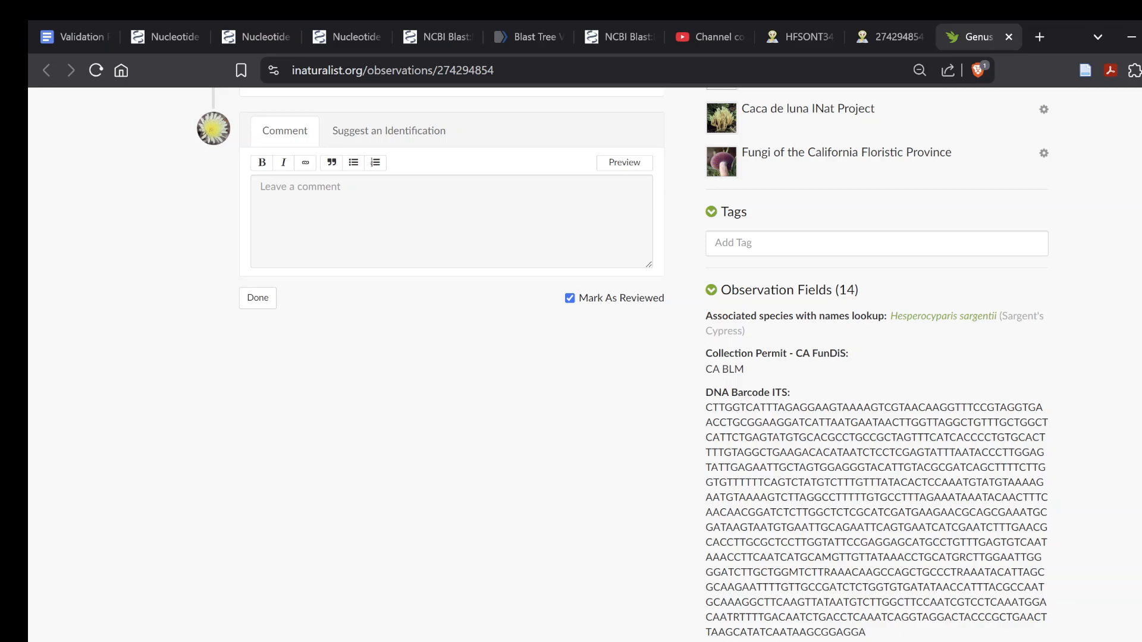
scroll(622, 362, "down", 1)
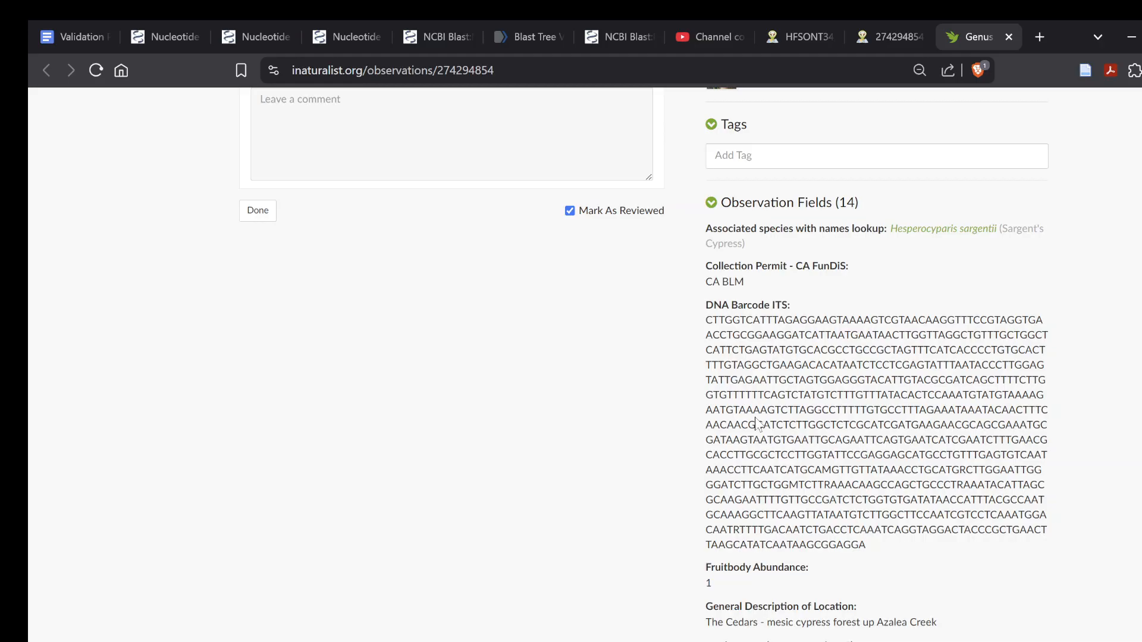
scroll(756, 423, "up", 2)
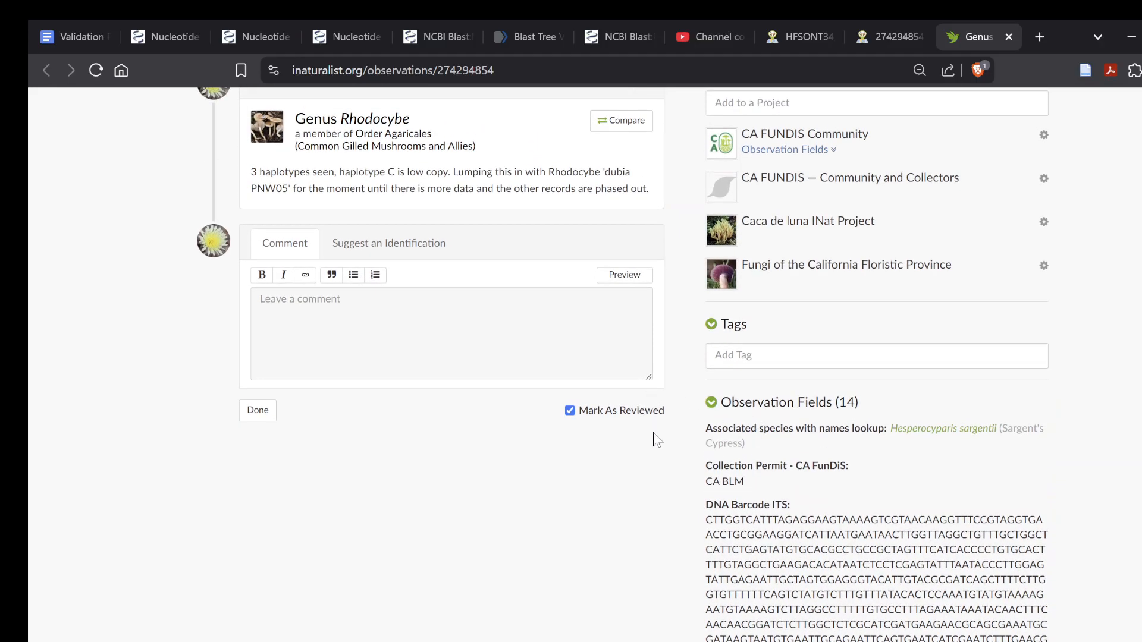
Return to the MycoMap report, open its associated HFSONT34 sequence and review the ambiguity codes in it.
left_click(883, 37)
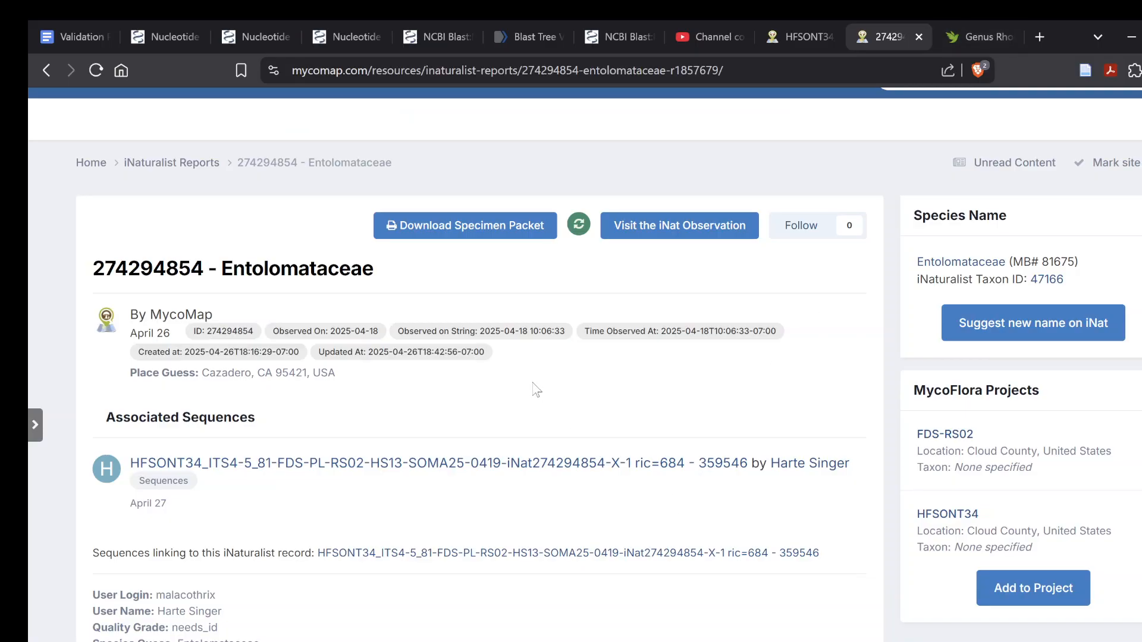
scroll(509, 449, "down", 1)
scroll(509, 449, "up", 2)
left_click(432, 487)
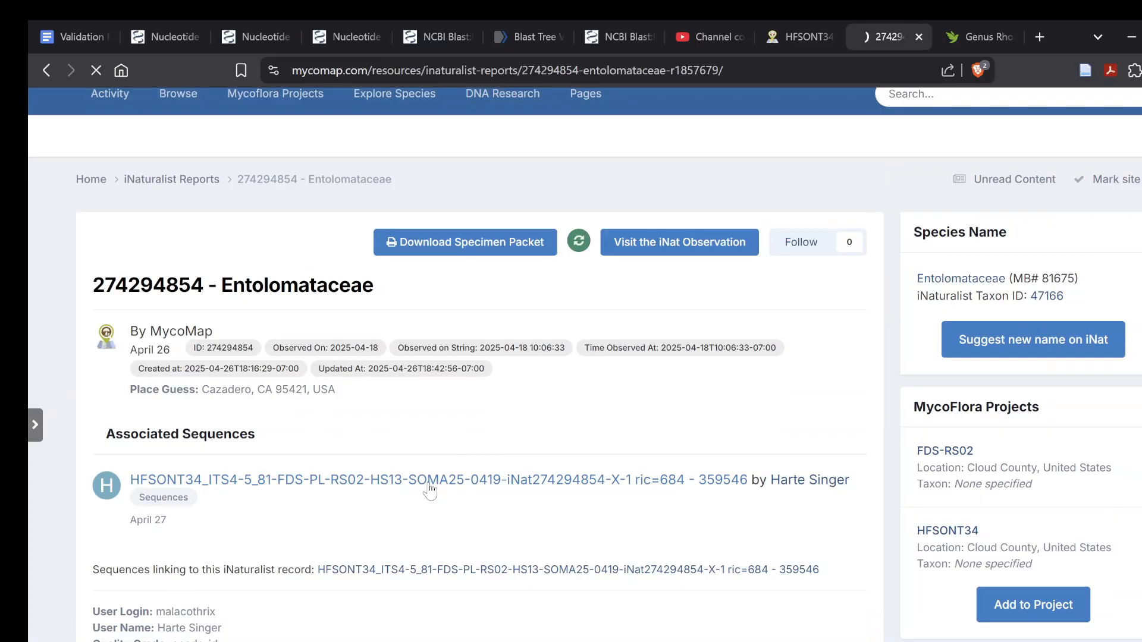
scroll(432, 488, "down", 7)
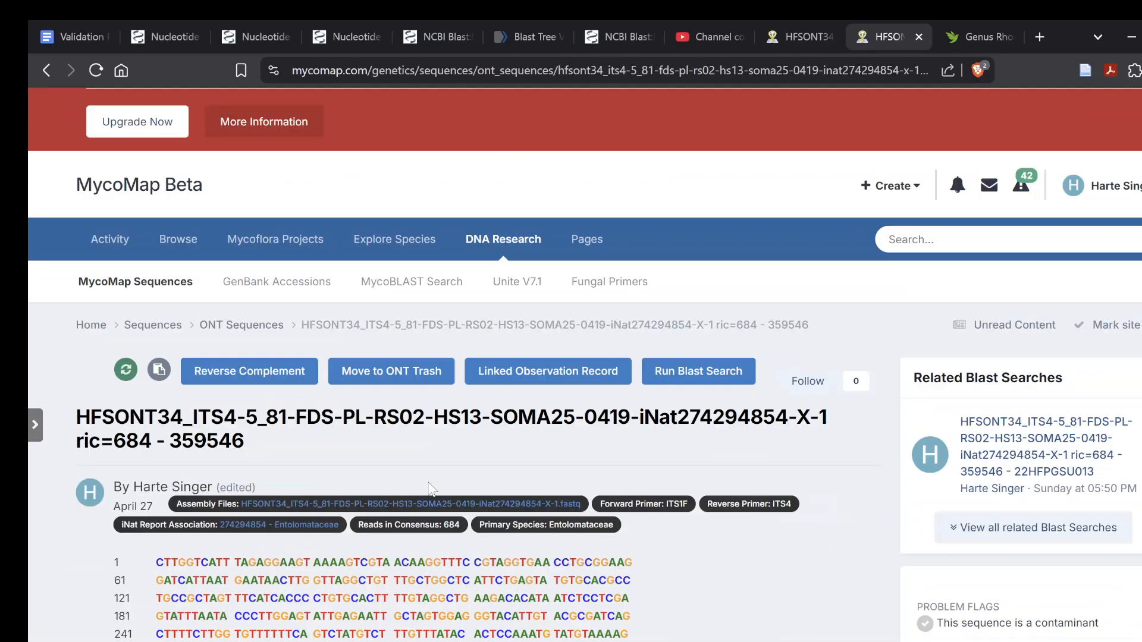
scroll(429, 485, "down", 4)
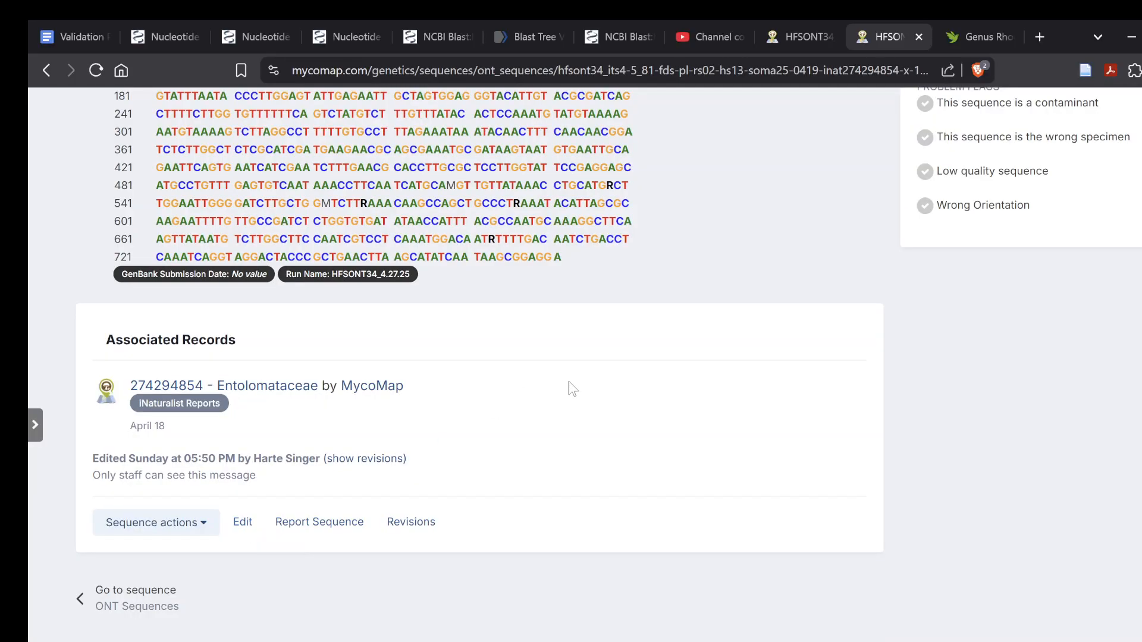
scroll(571, 387, "up", 4)
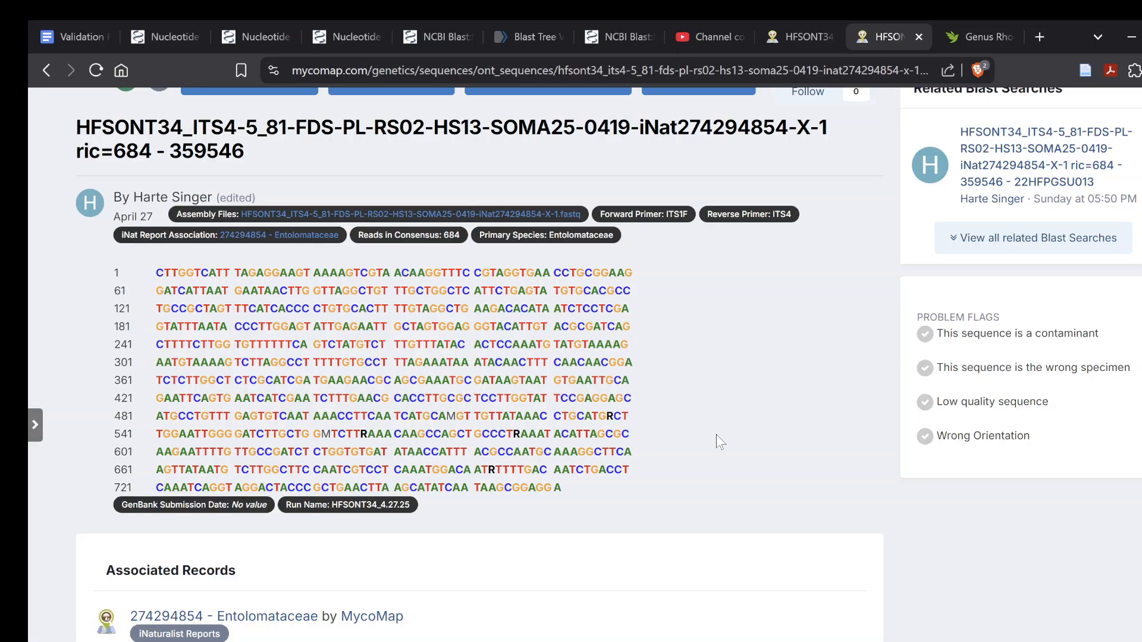
scroll(776, 288, "up", 3)
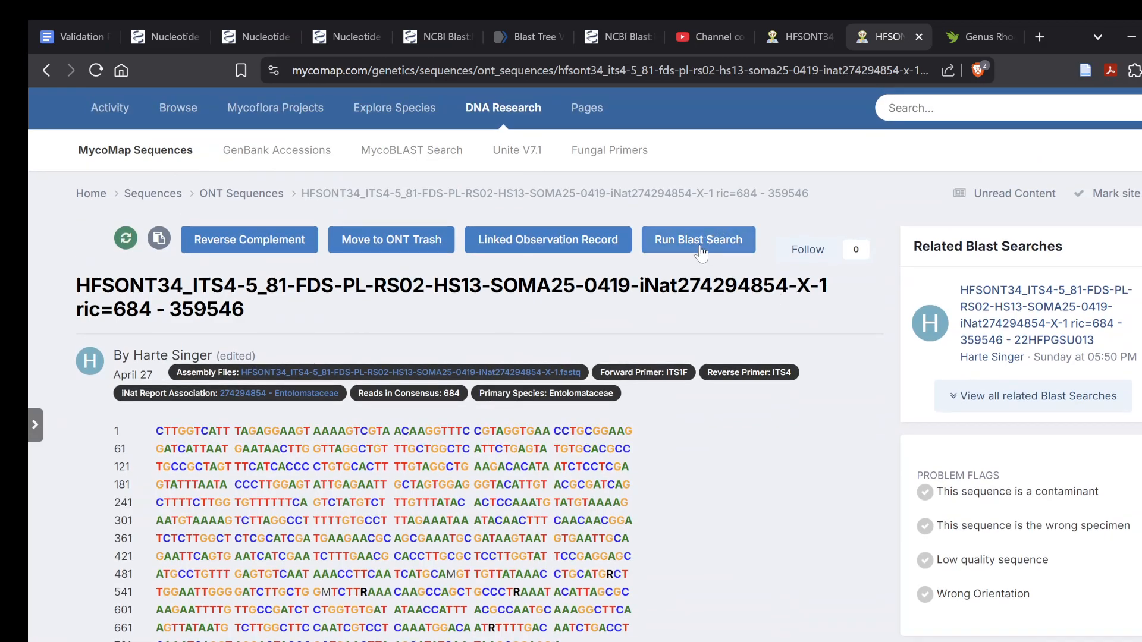
Inspect the result limit options in the Blast search settings for the sequence and close them without running a search.
left_click(701, 252)
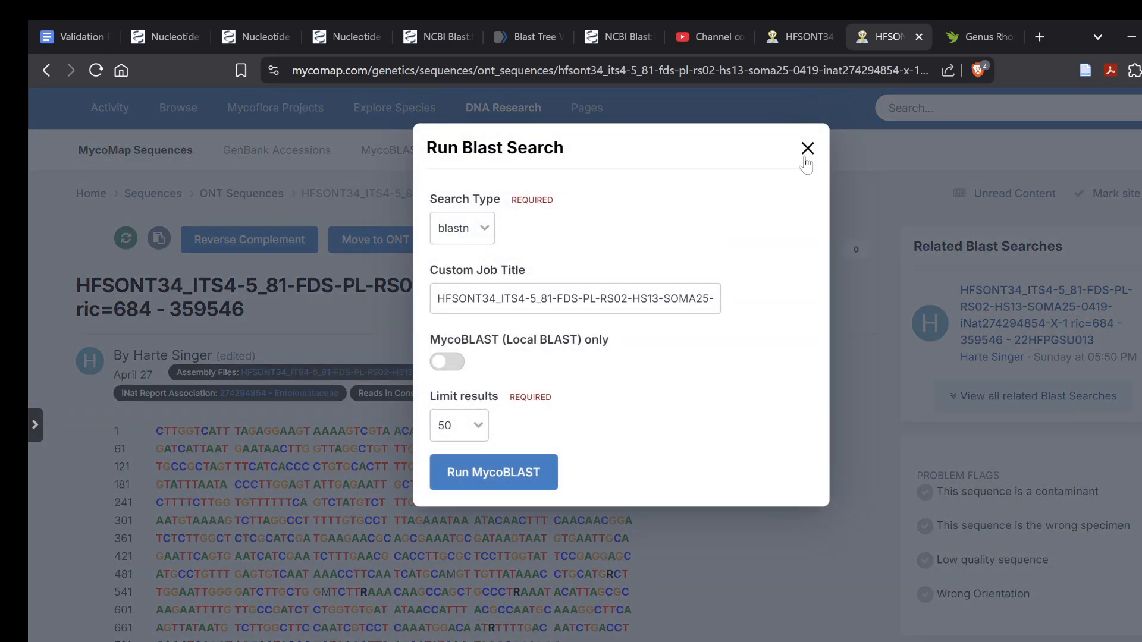
left_click(475, 437)
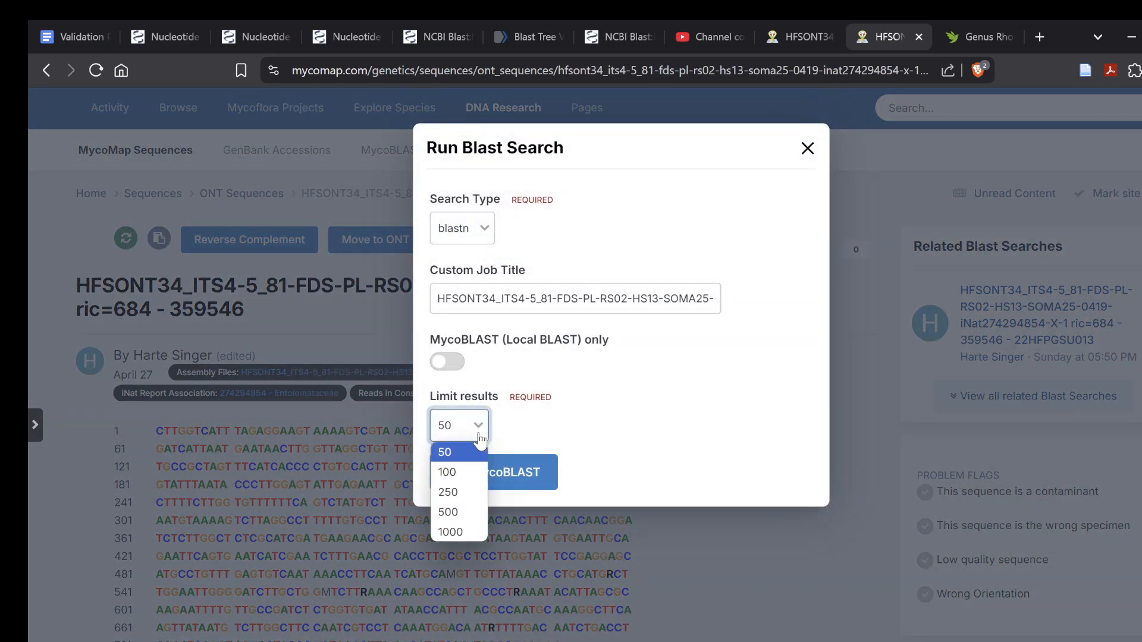
left_click(625, 406)
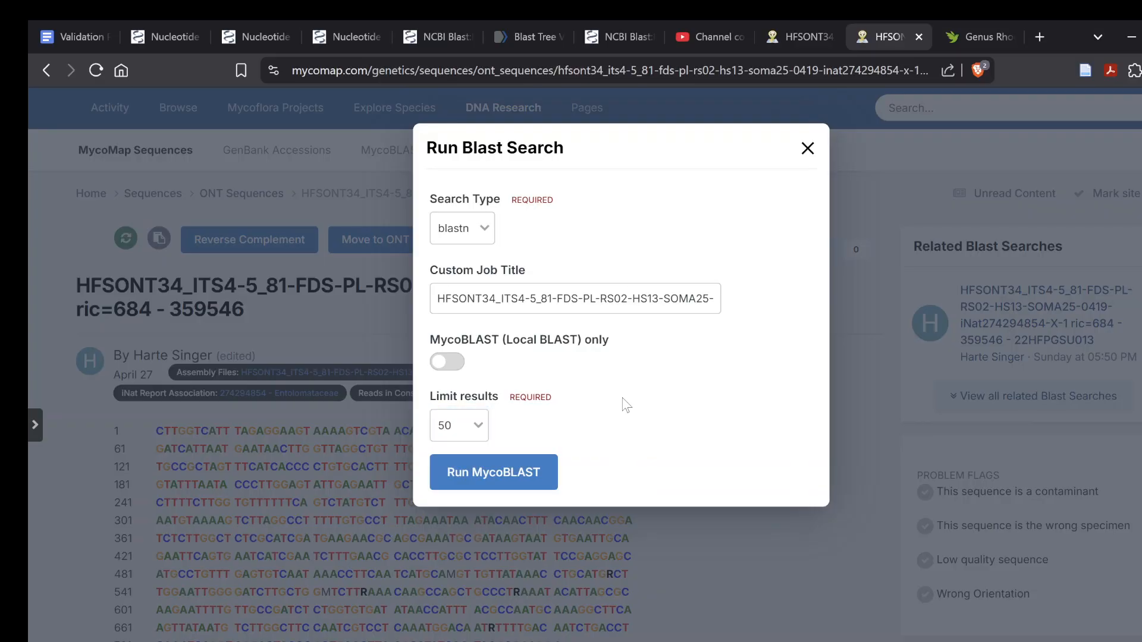
left_click(458, 426)
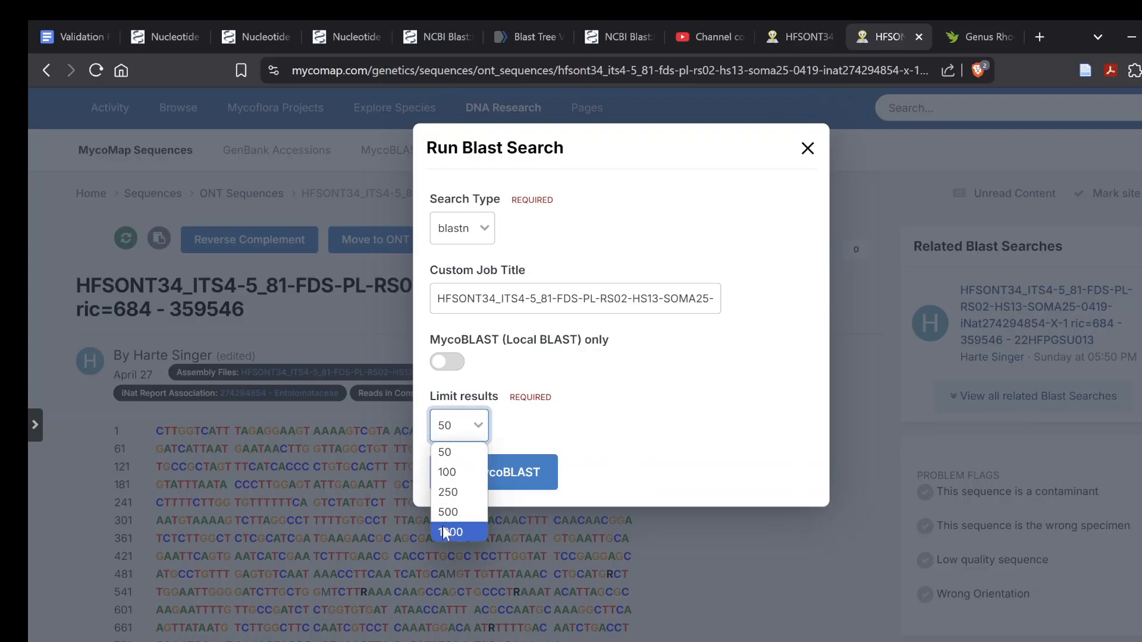
left_click(636, 413)
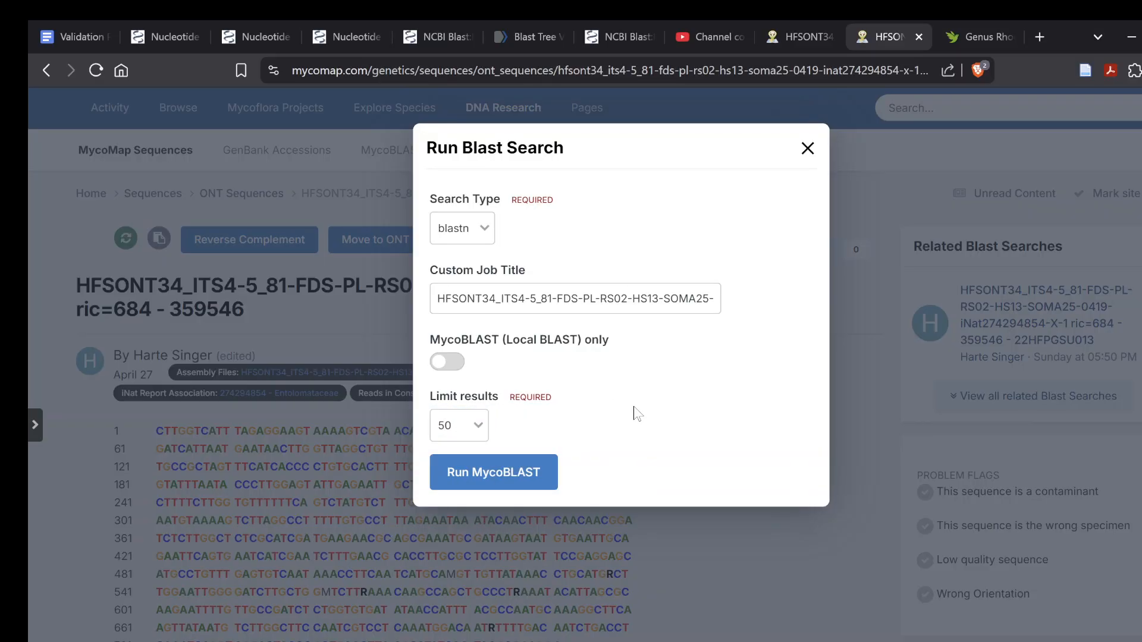
left_click(807, 148)
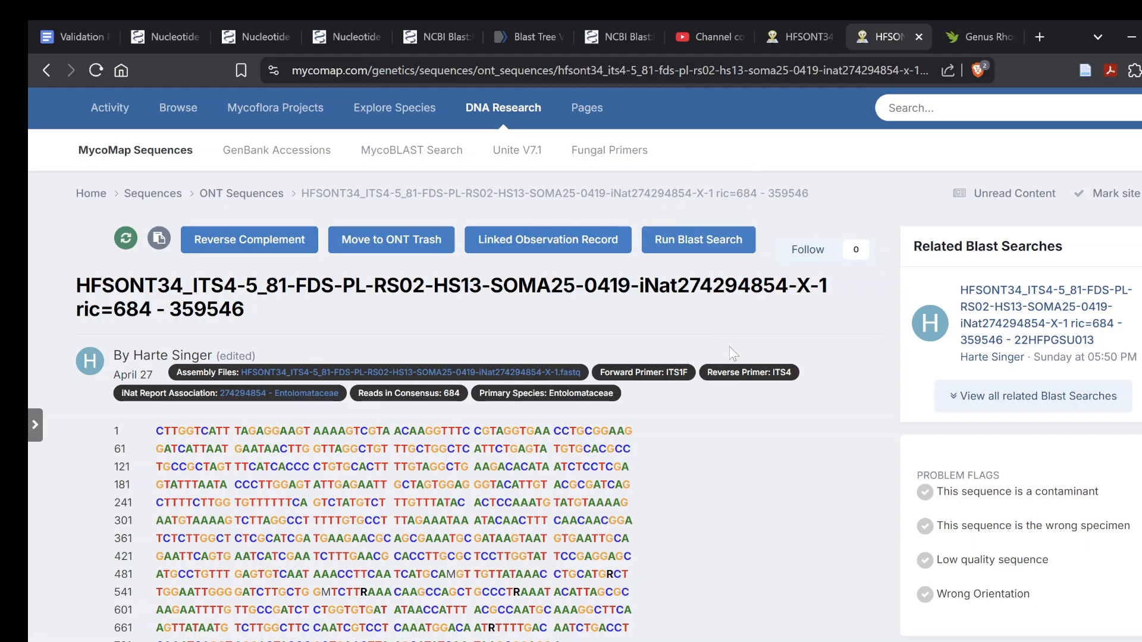
Return to the iNaturalist observation and examine the Haplotype A (DNA Barcode ITS) and Haplotype A MycoMap Blast fields.
left_click(801, 22)
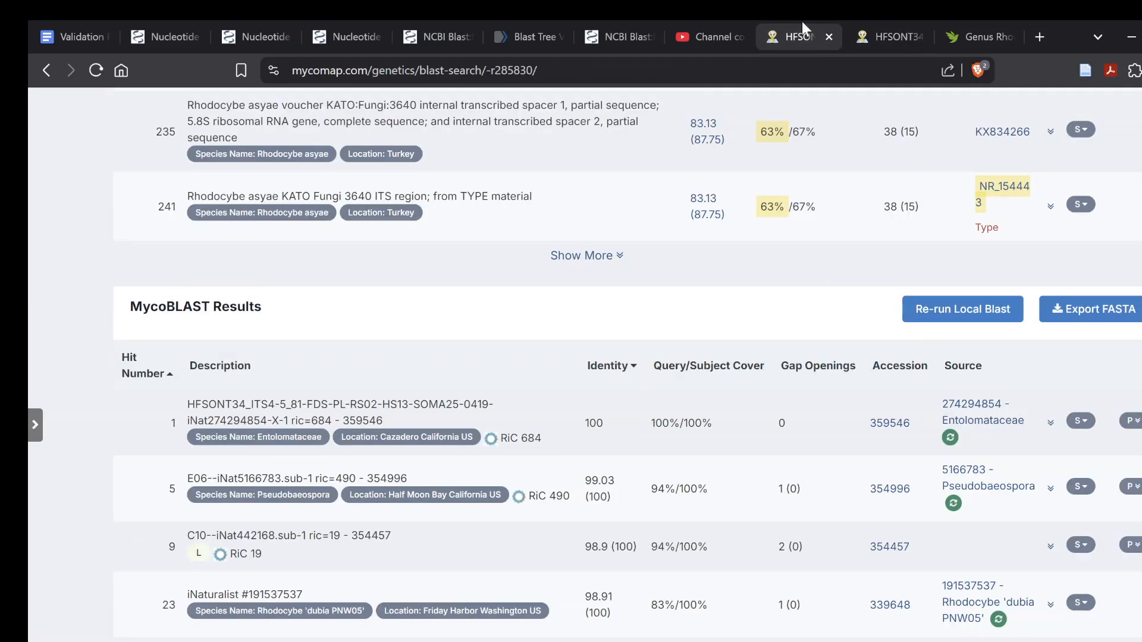
left_click(872, 19)
left_click(959, 21)
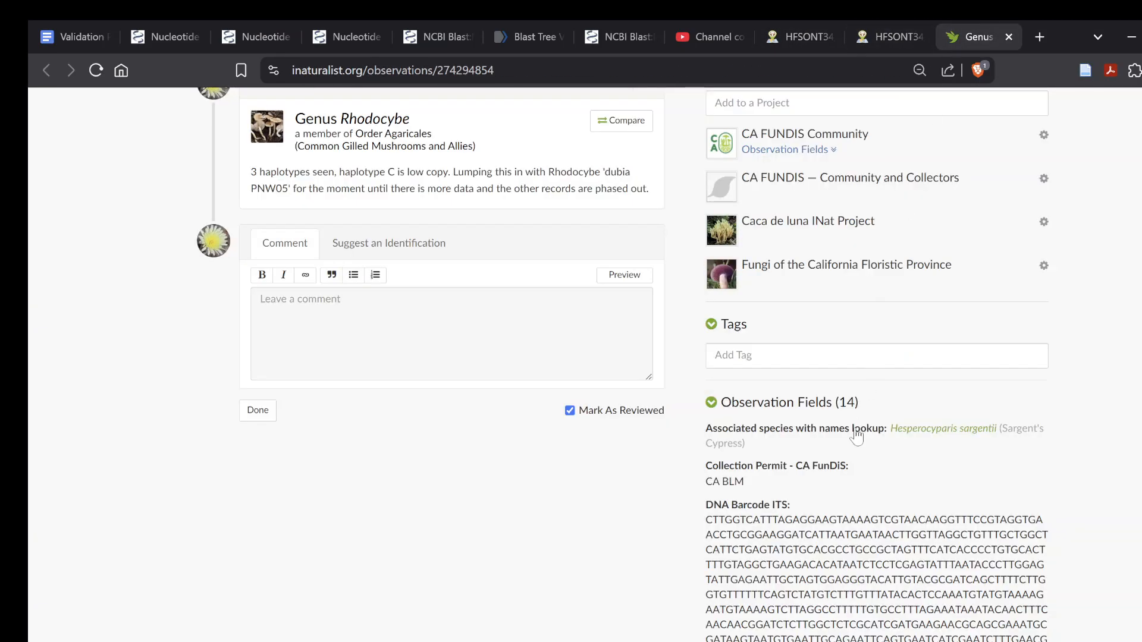
scroll(857, 434, "down", 7)
scroll(856, 435, "down", 1)
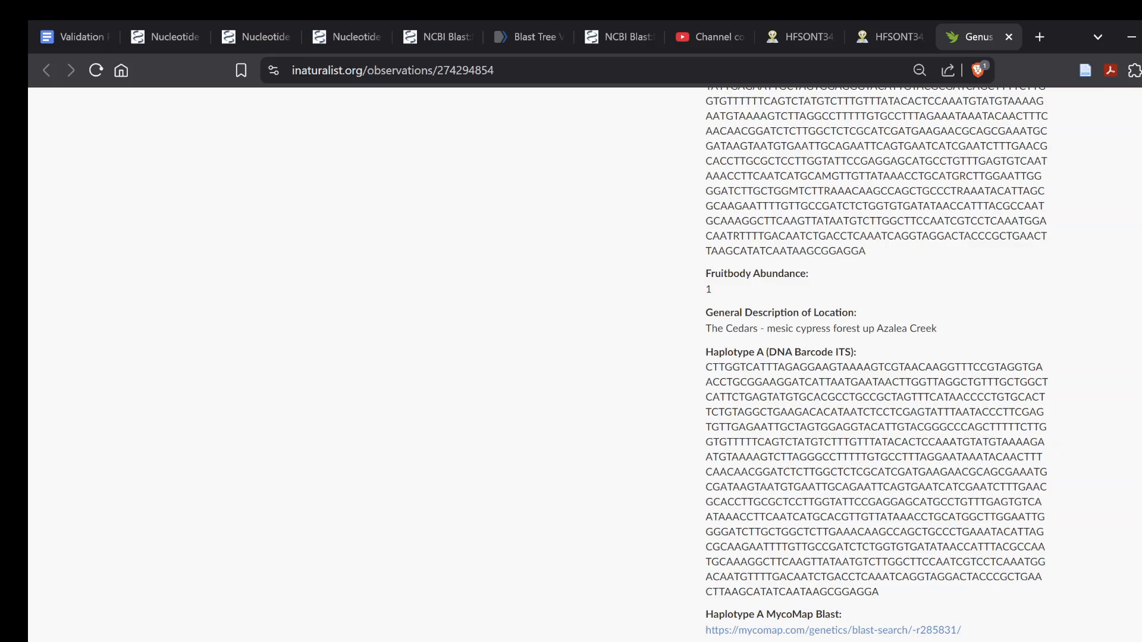
Return to MycoMap, open MycoBLAST Search in a separate tab and start a new MycoBLAST entry.
left_click(881, 36)
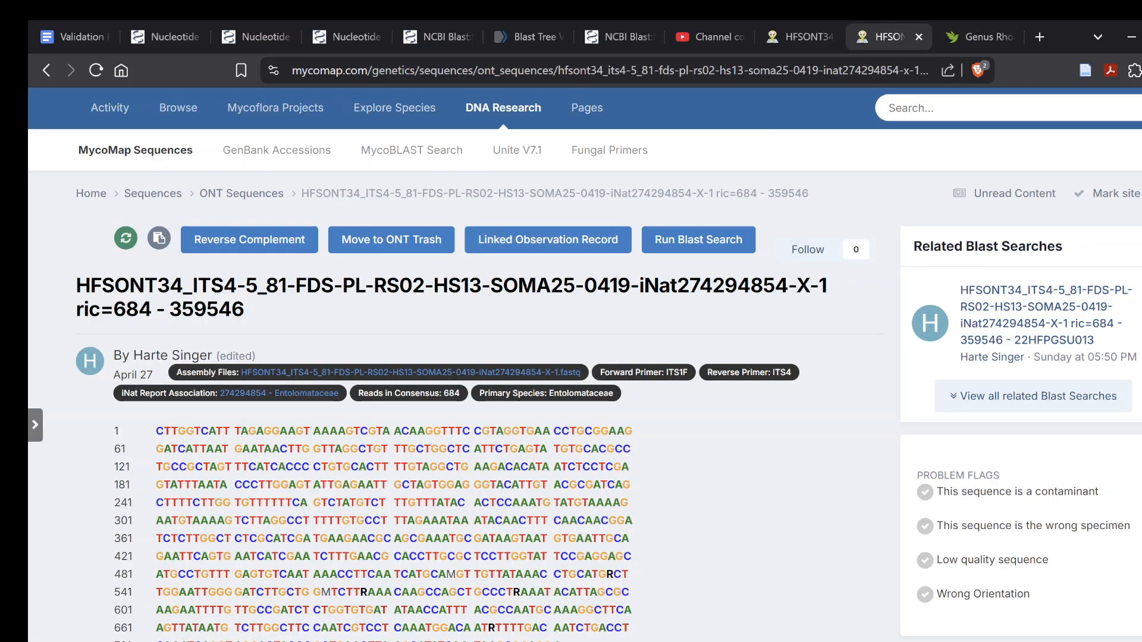
right_click(428, 156)
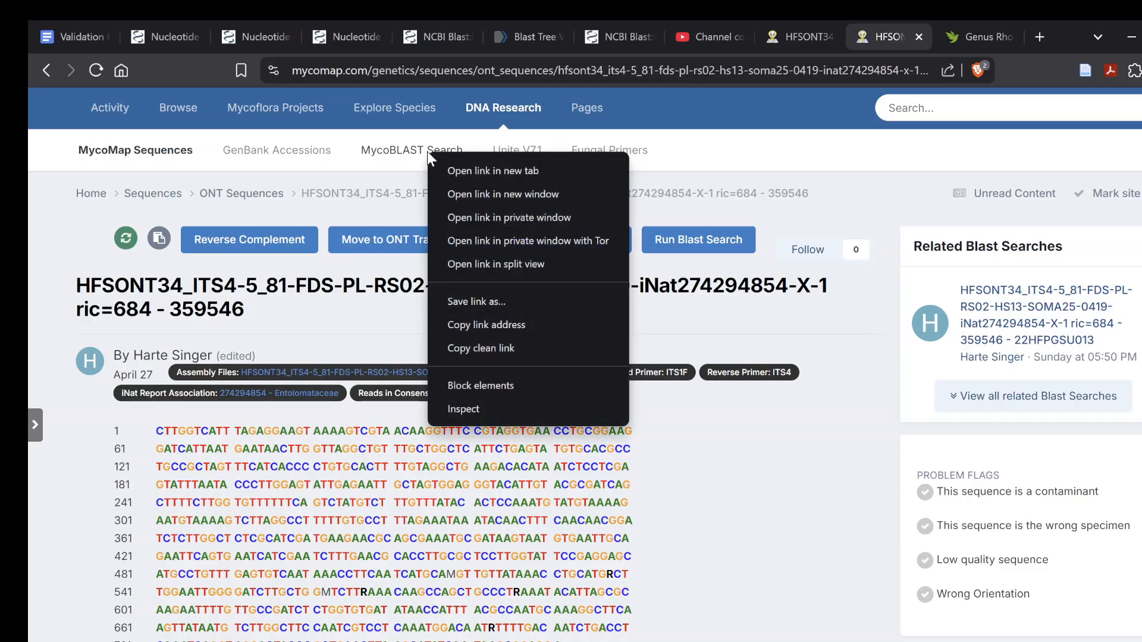
left_click(476, 166)
left_click(972, 19)
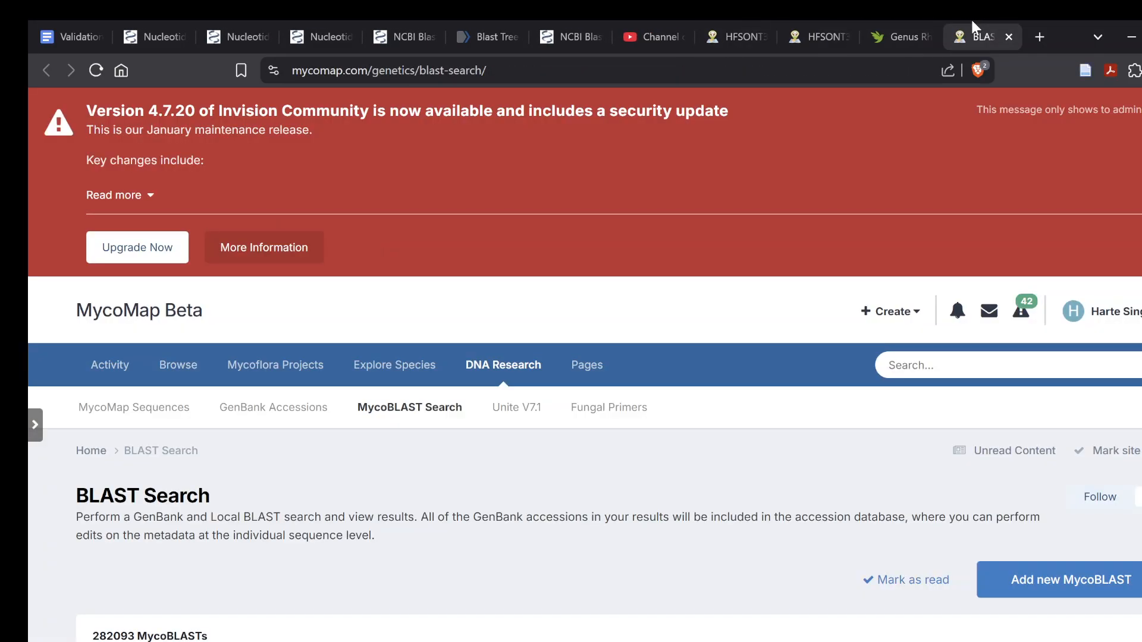
scroll(650, 339, "down", 3)
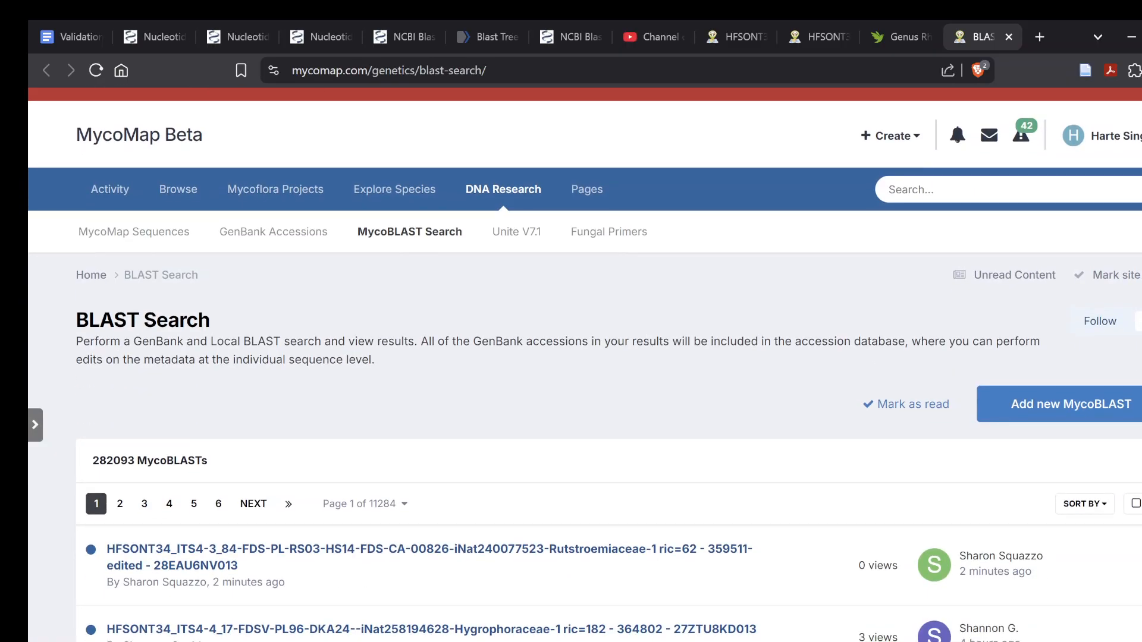
left_click(1040, 549)
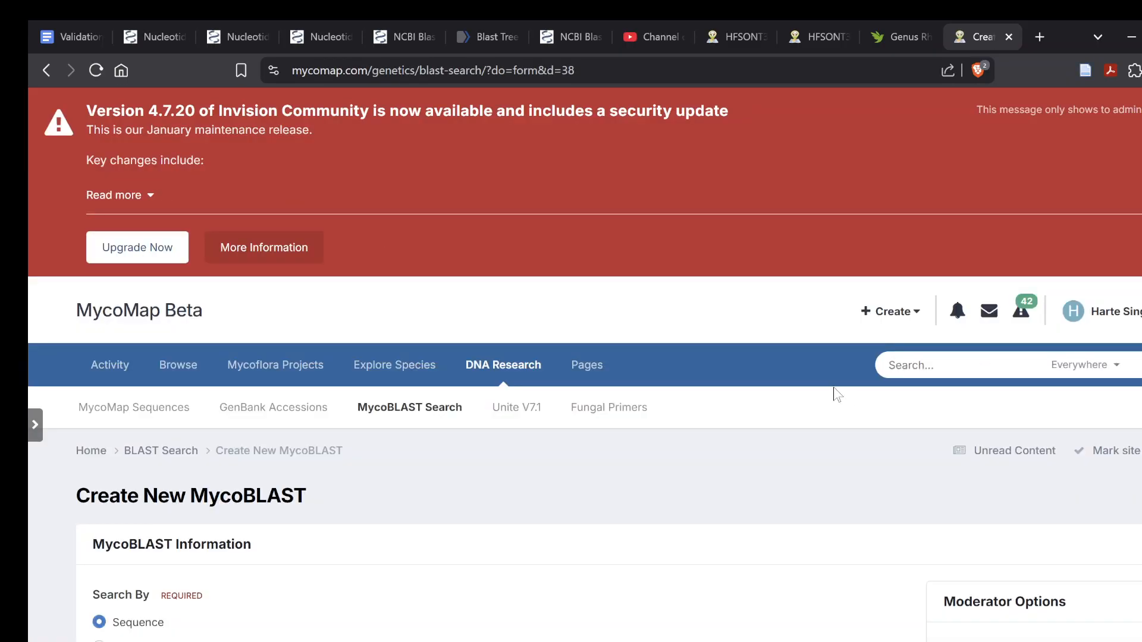
Set the custom job title to 274294854 HapA, copying the observation number from the iNaturalist page address.
scroll(833, 391, "down", 5)
left_click(196, 537)
left_click(908, 26)
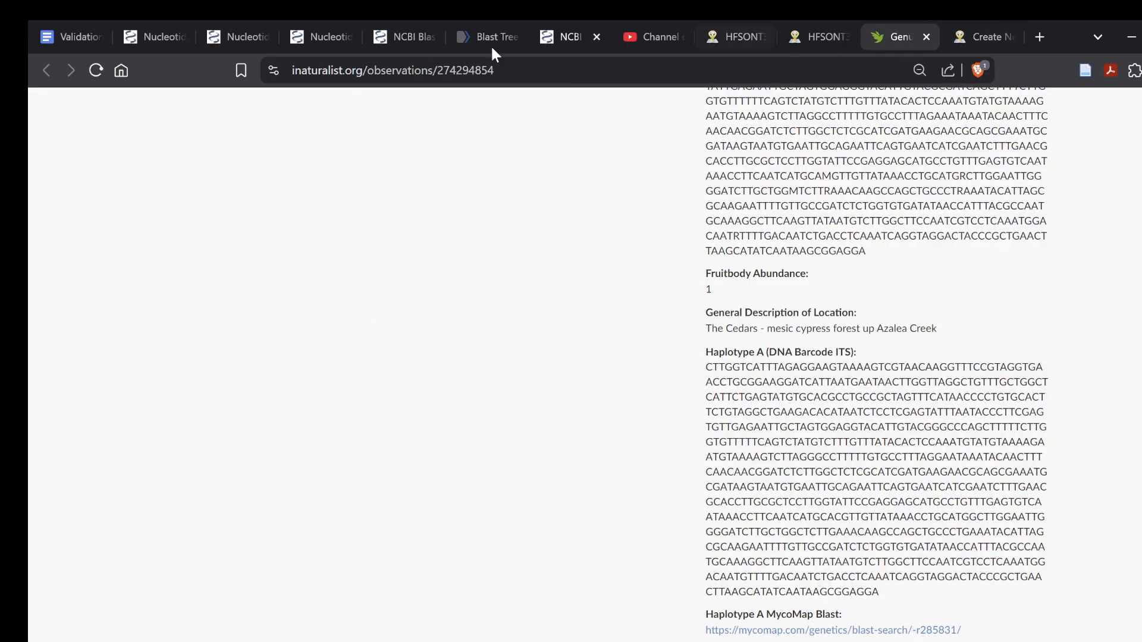
left_click_drag(438, 71, 505, 70)
key("ctrl+c")
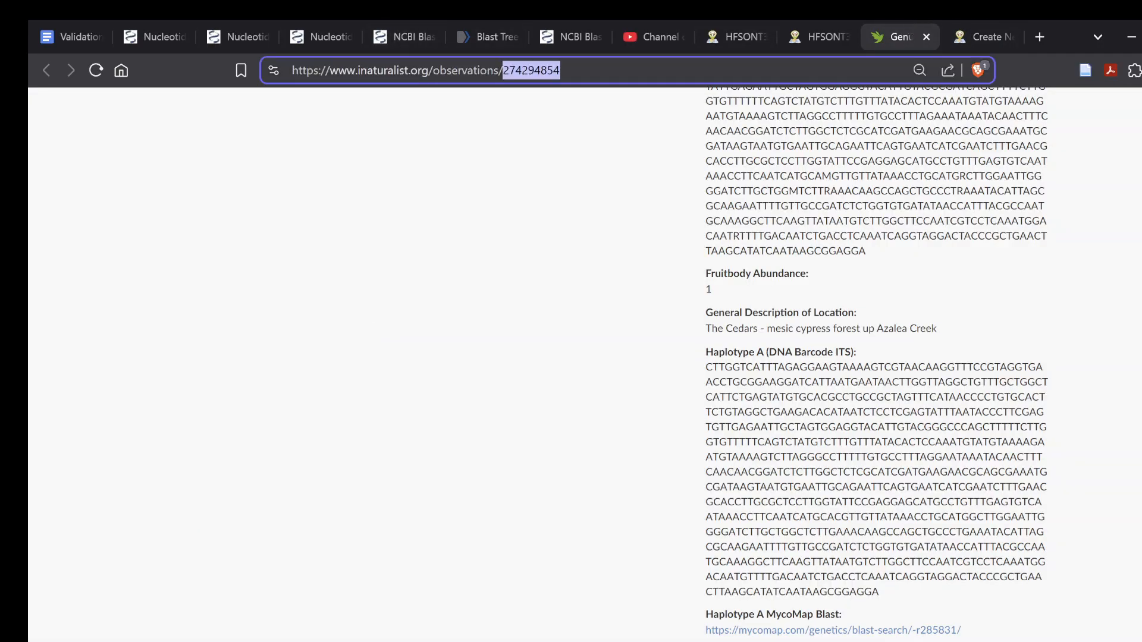
left_click(986, 26)
key("ctrl+v")
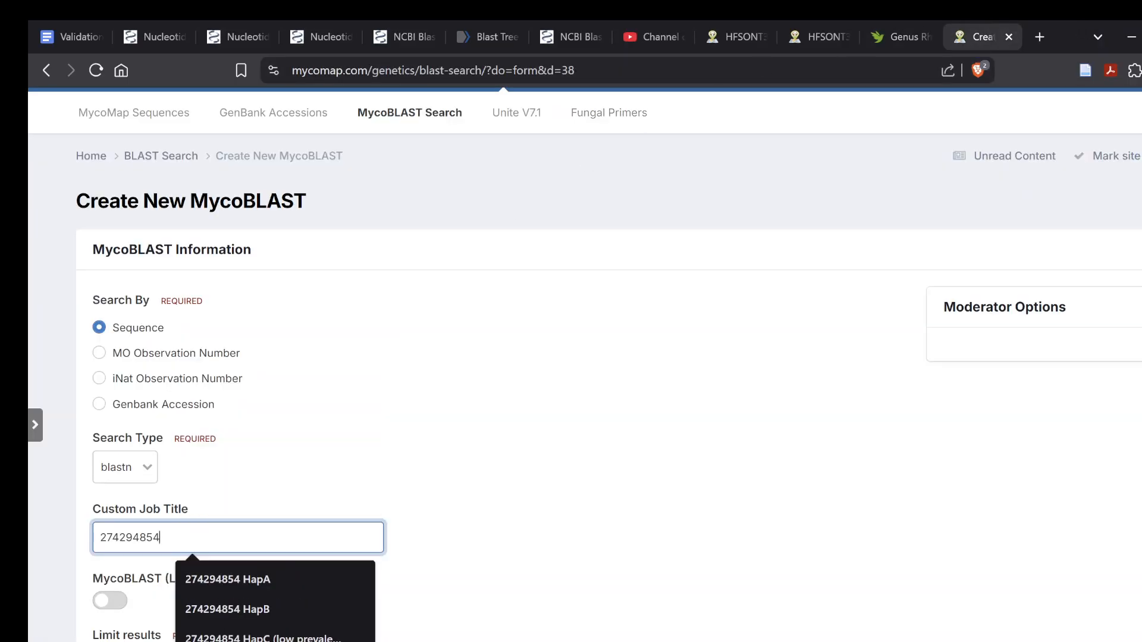
type("HapA")
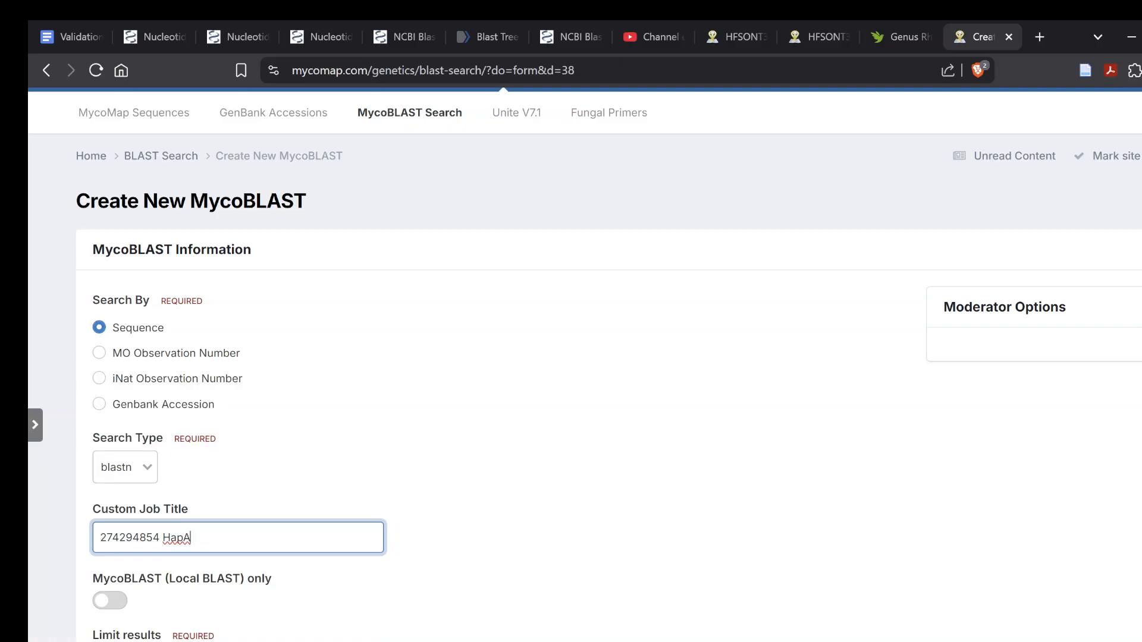
Switch to UGENE, inspect the copy options for the HapA row in the combined alignment, and return to the browser without copying.
key("alt+Tab")
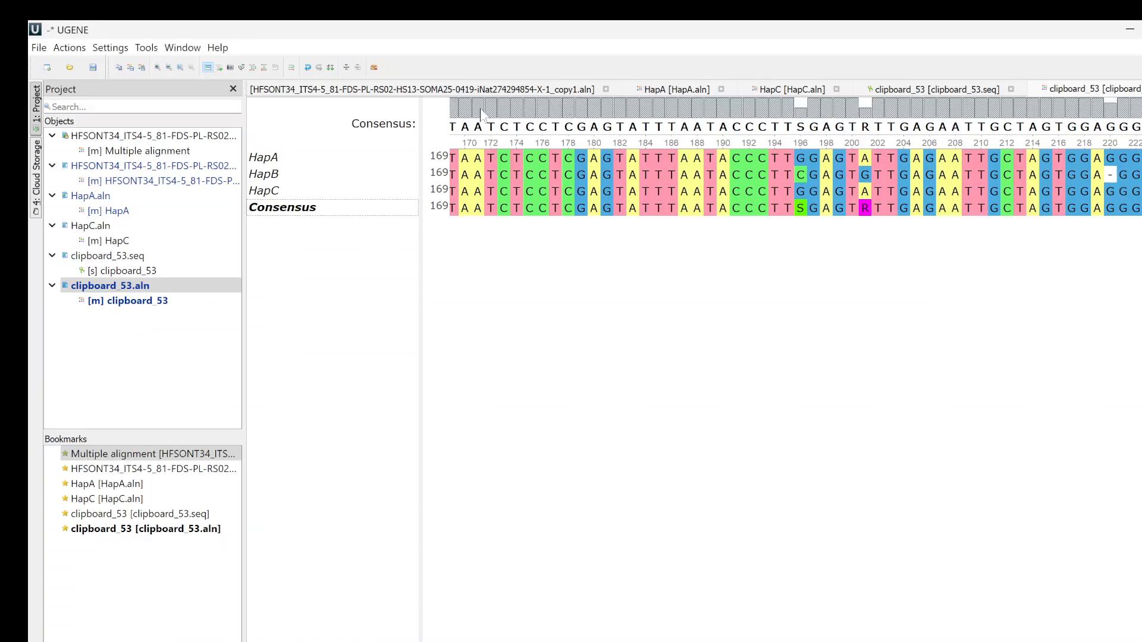
left_click(327, 158)
right_click(325, 155)
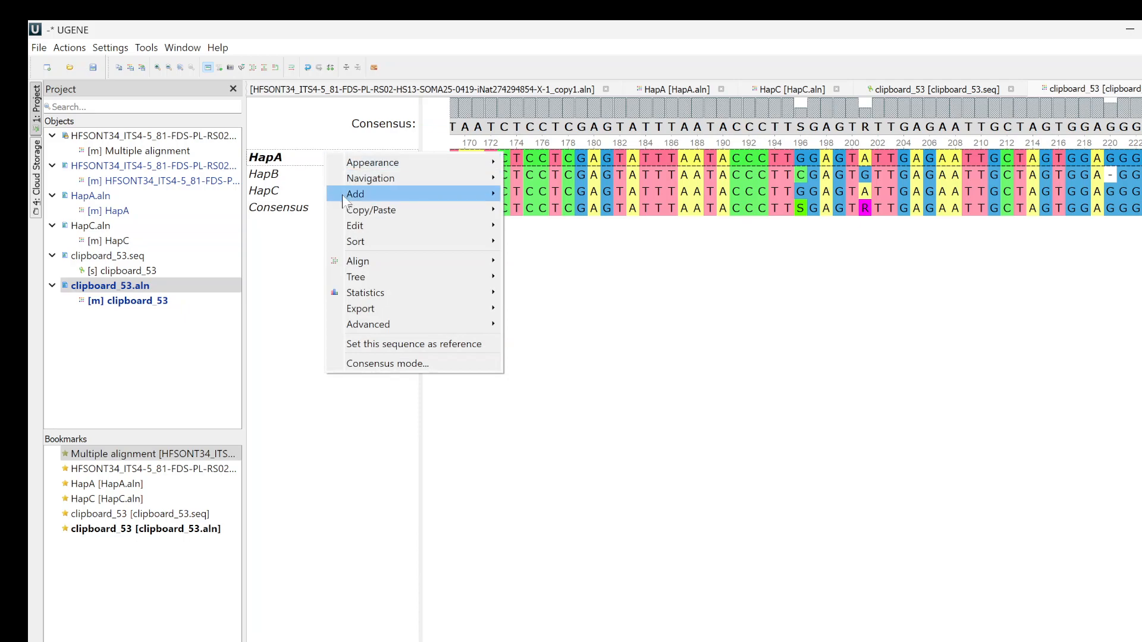
mouse_move(495, 214)
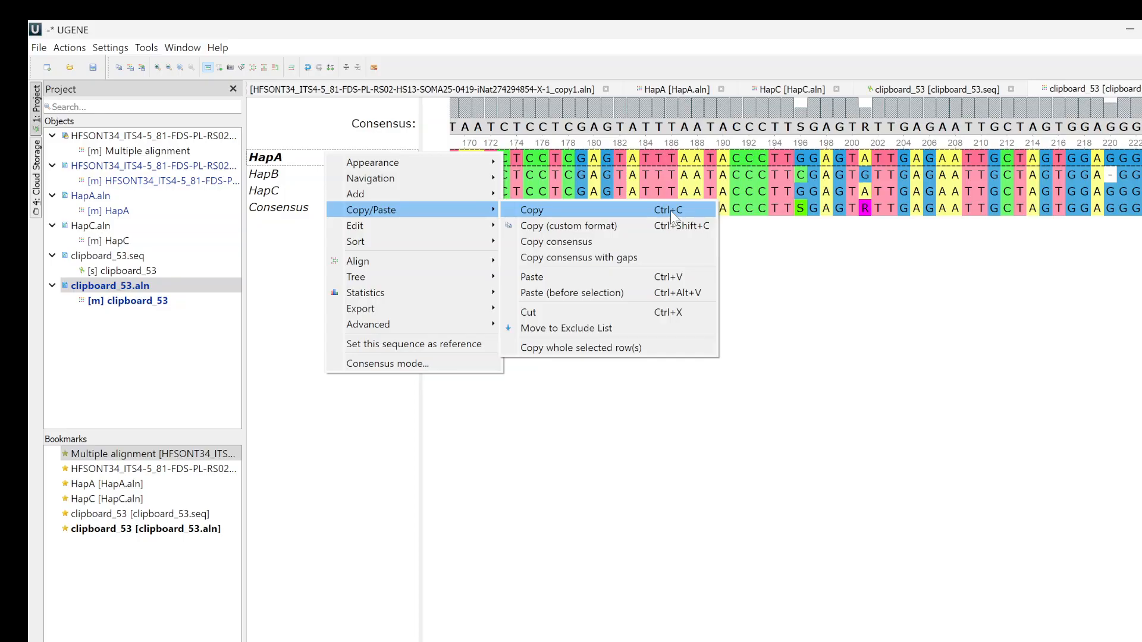
key("Escape")
key("Escape")
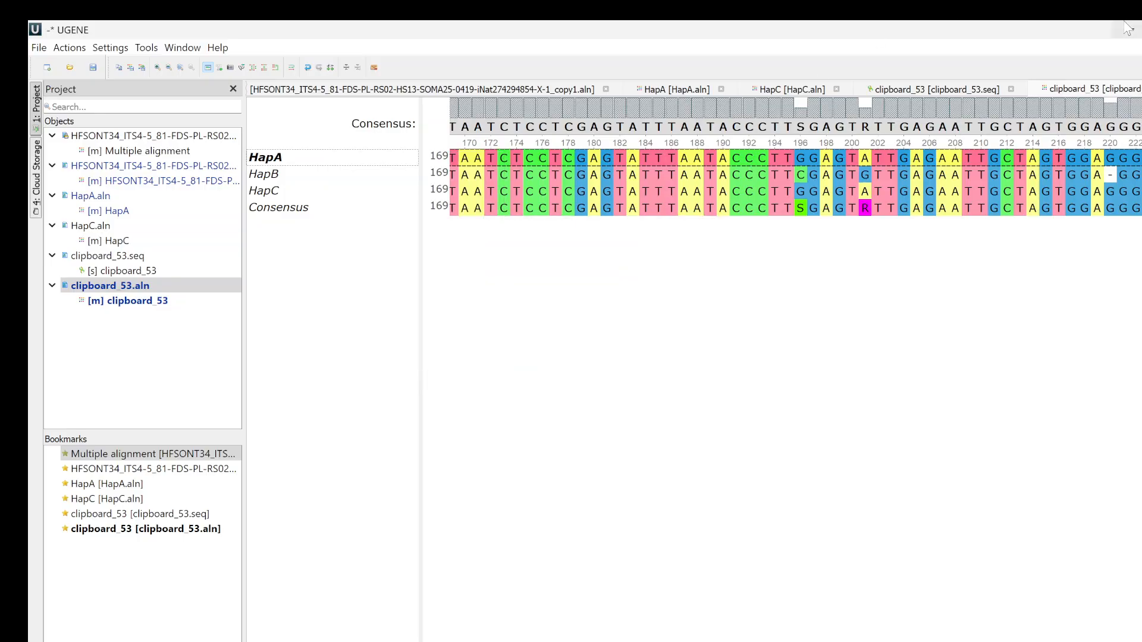
left_click(1130, 30)
Inspect the Sequence to BLAST field and the Limit results options in the MycoBLAST form, leaving them as they are.
scroll(464, 441, "down", 5)
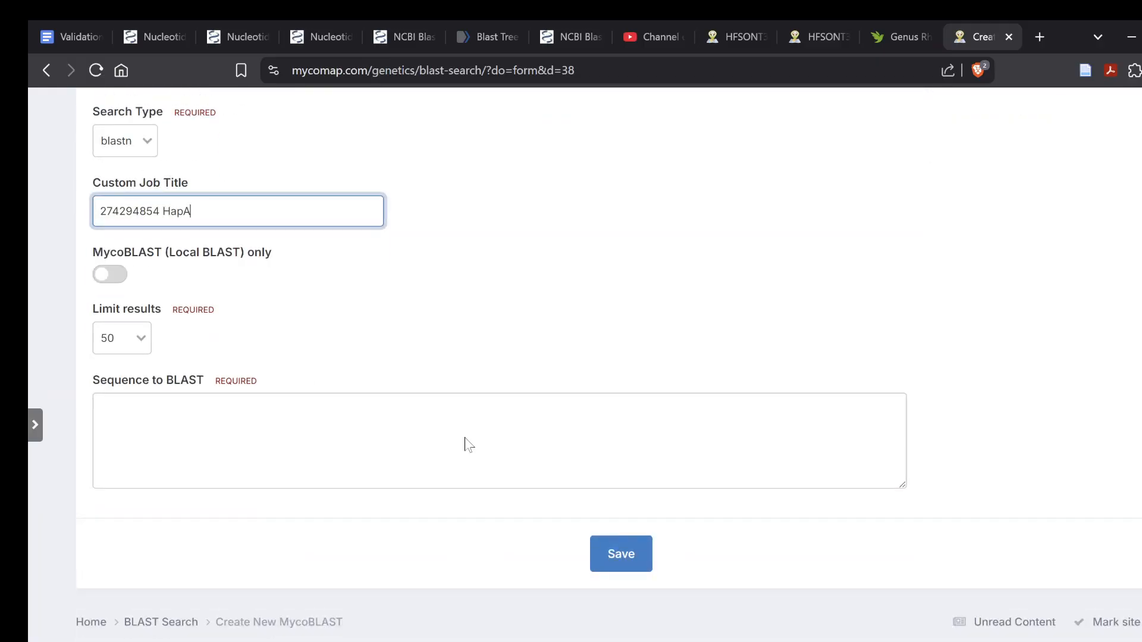
left_click(464, 441)
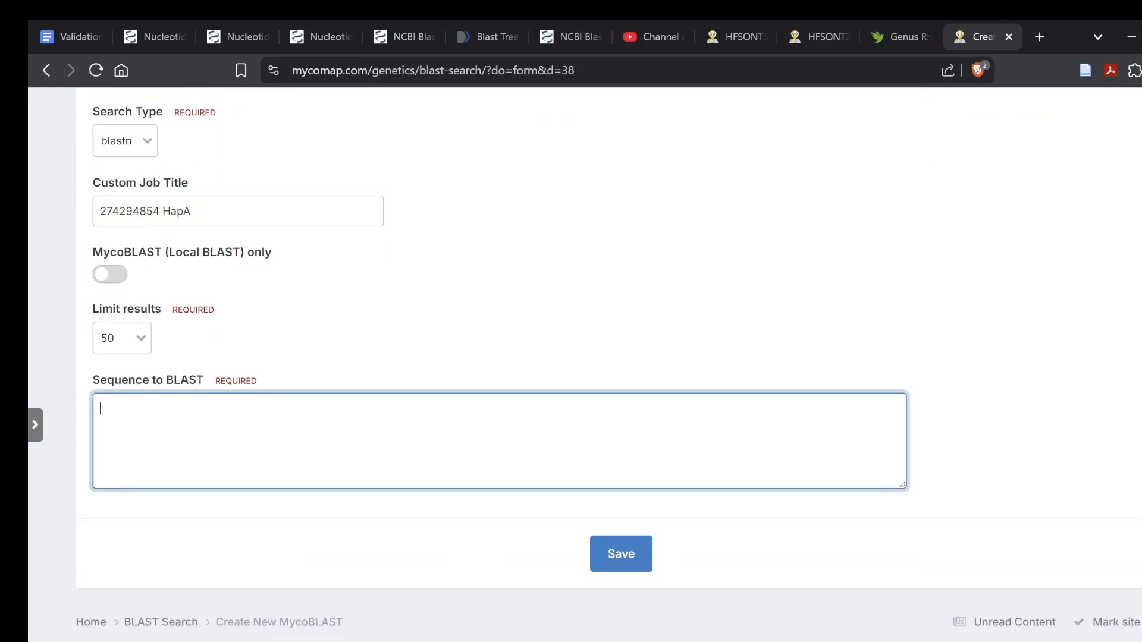
left_click(123, 337)
left_click(344, 374)
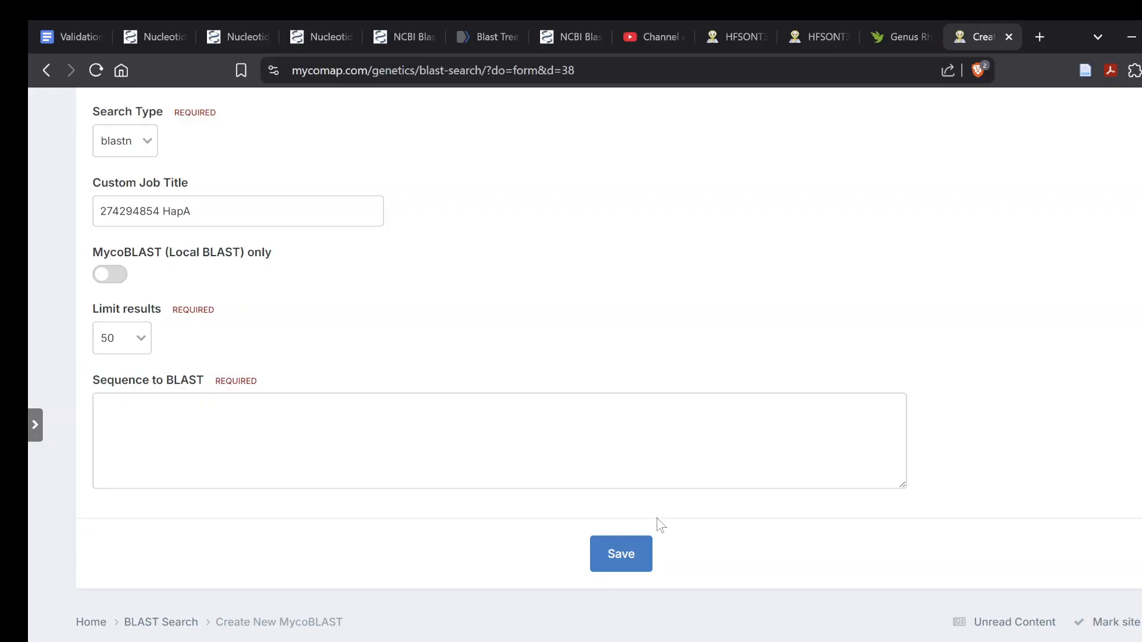
Open the Haplotype A MycoMap Blast link from the iNaturalist observation, review its NCBI BLAST results and return to the observation.
left_click(895, 27)
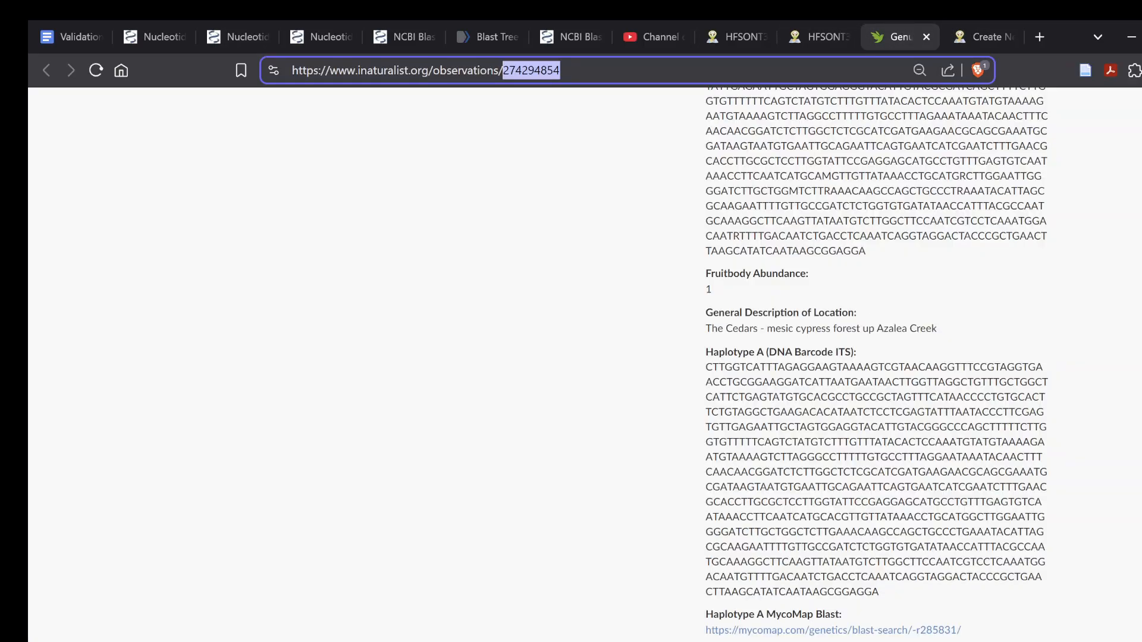
scroll(877, 363, "down", 4)
left_click(889, 400)
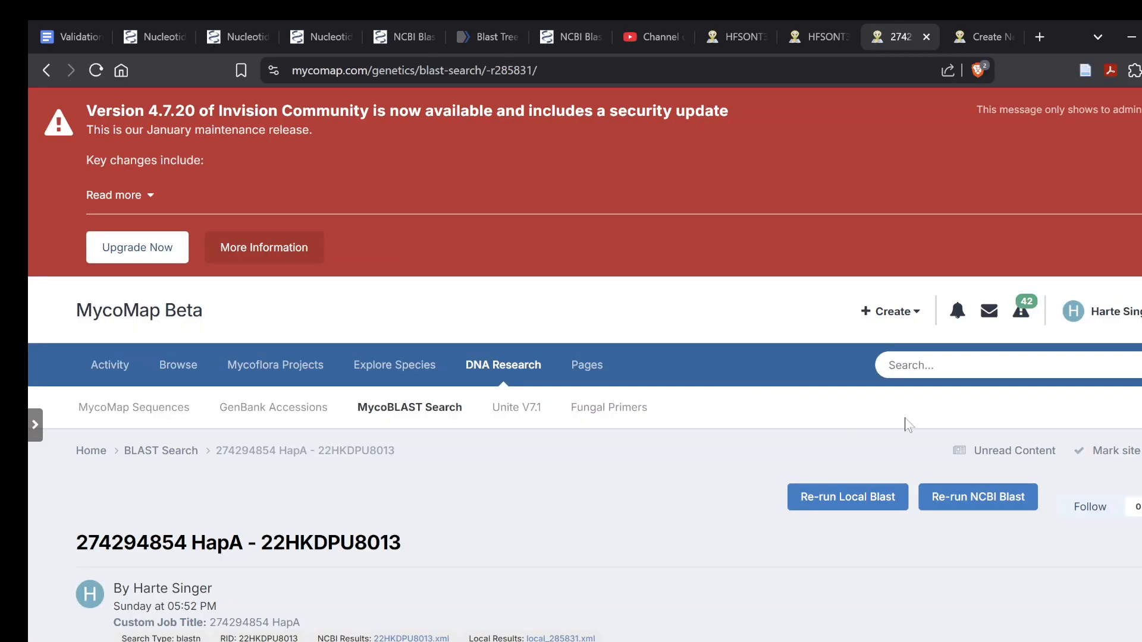
scroll(904, 420, "down", 10)
scroll(904, 421, "down", 6)
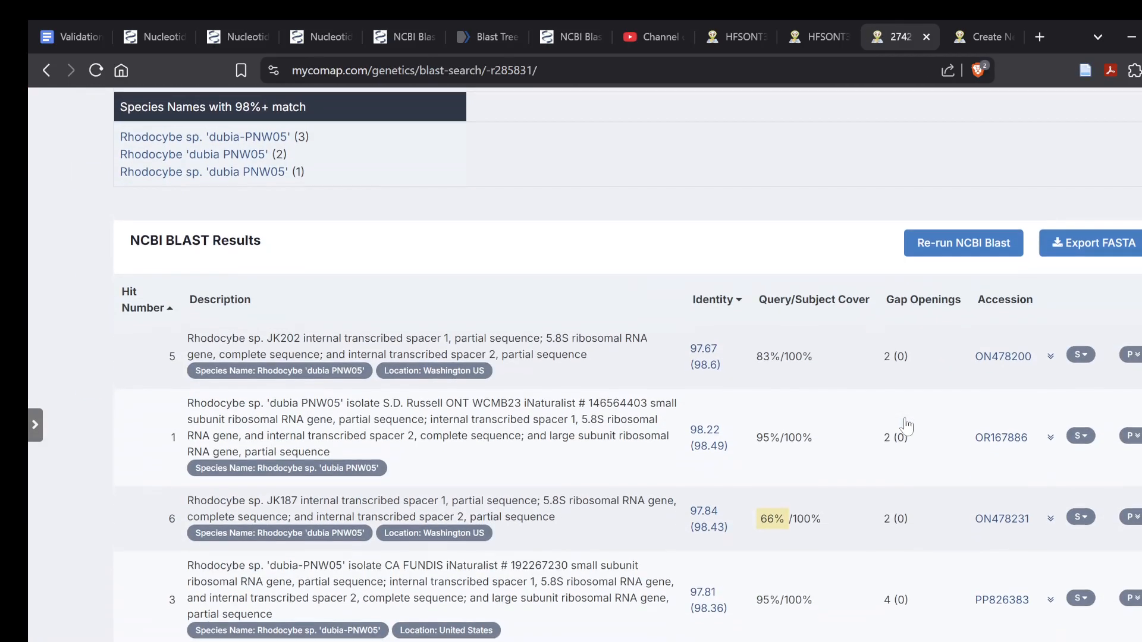
scroll(906, 422, "up", 14)
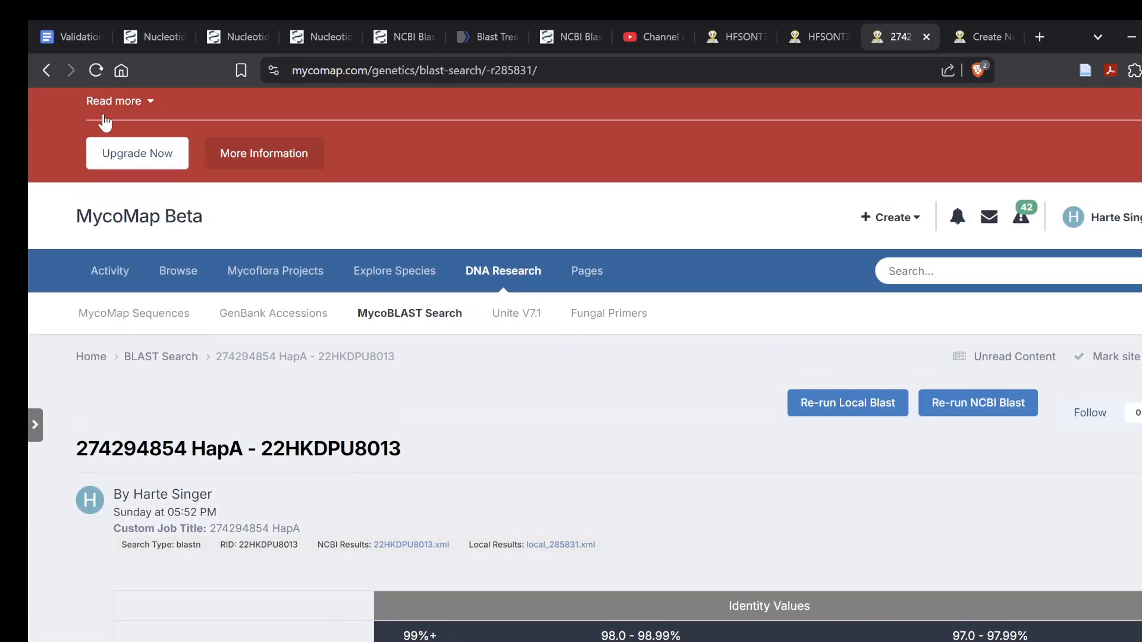
left_click(46, 70)
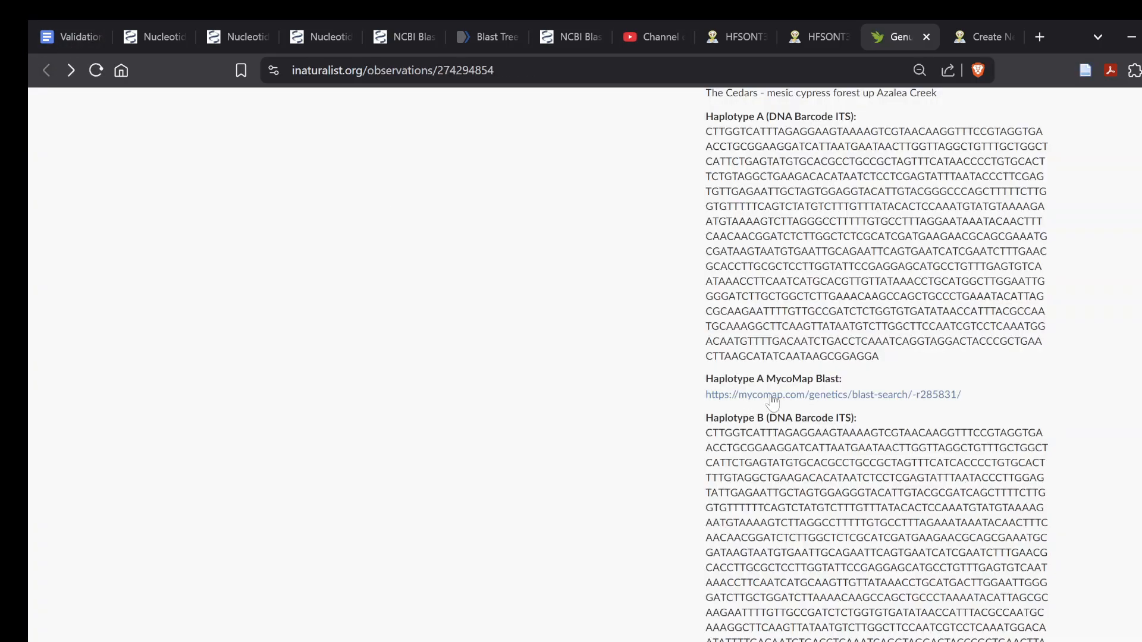
Examine the Haplotype A, B and C barcode and MycoMap Blast fields and the Provisional Species Name of the iNaturalist observation.
scroll(773, 401, "up", 2)
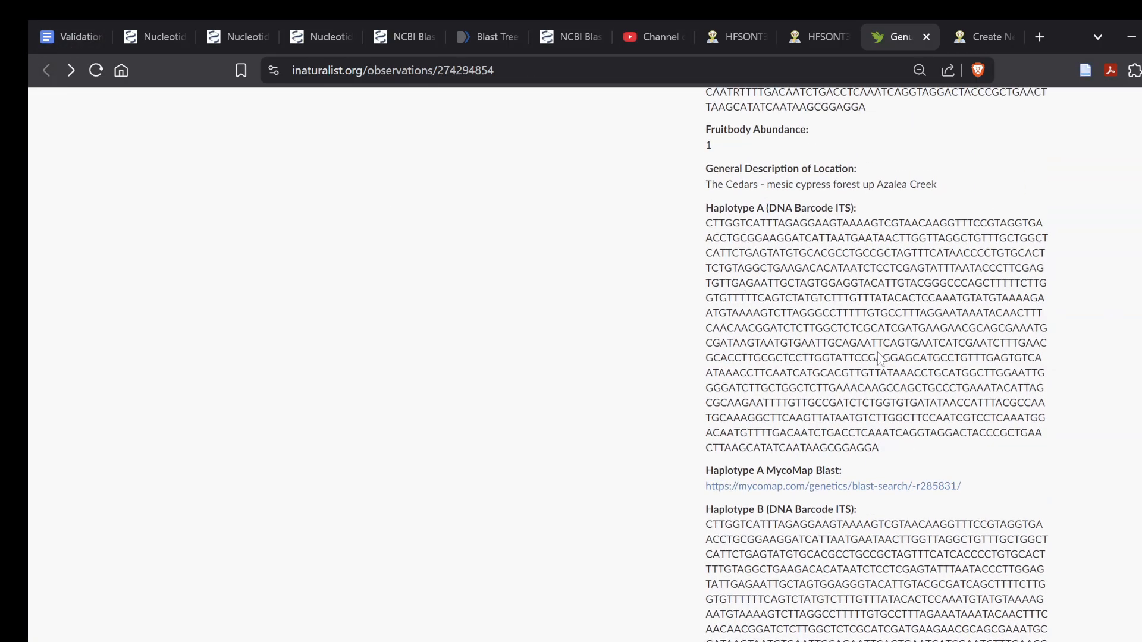
scroll(878, 356, "down", 3)
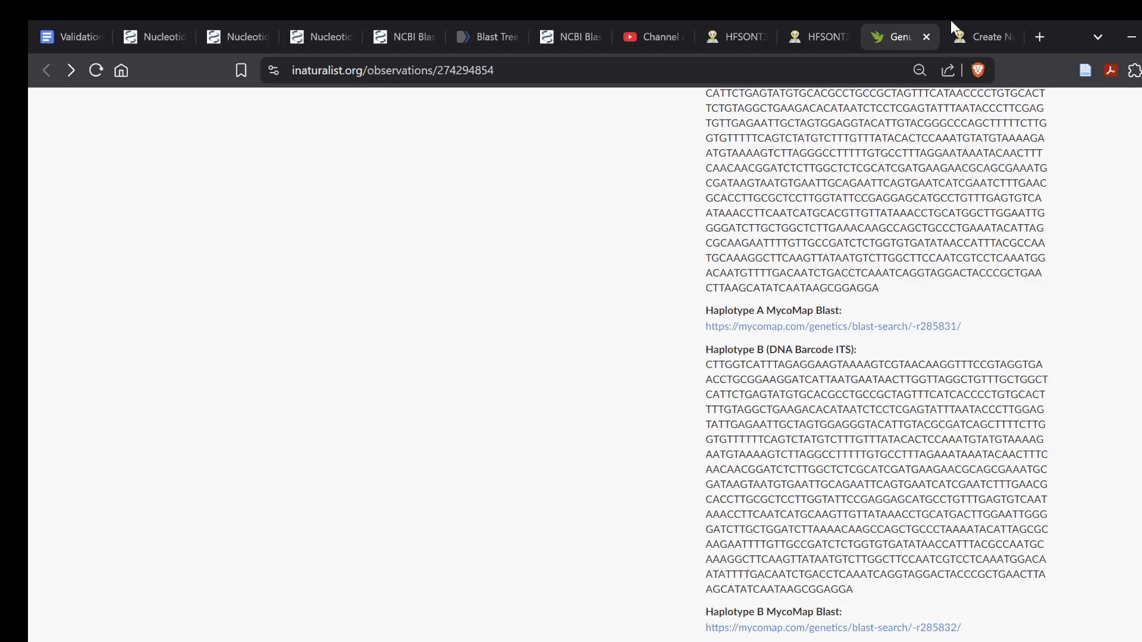
left_click(991, 20)
left_click(909, 20)
scroll(877, 357, "down", 5)
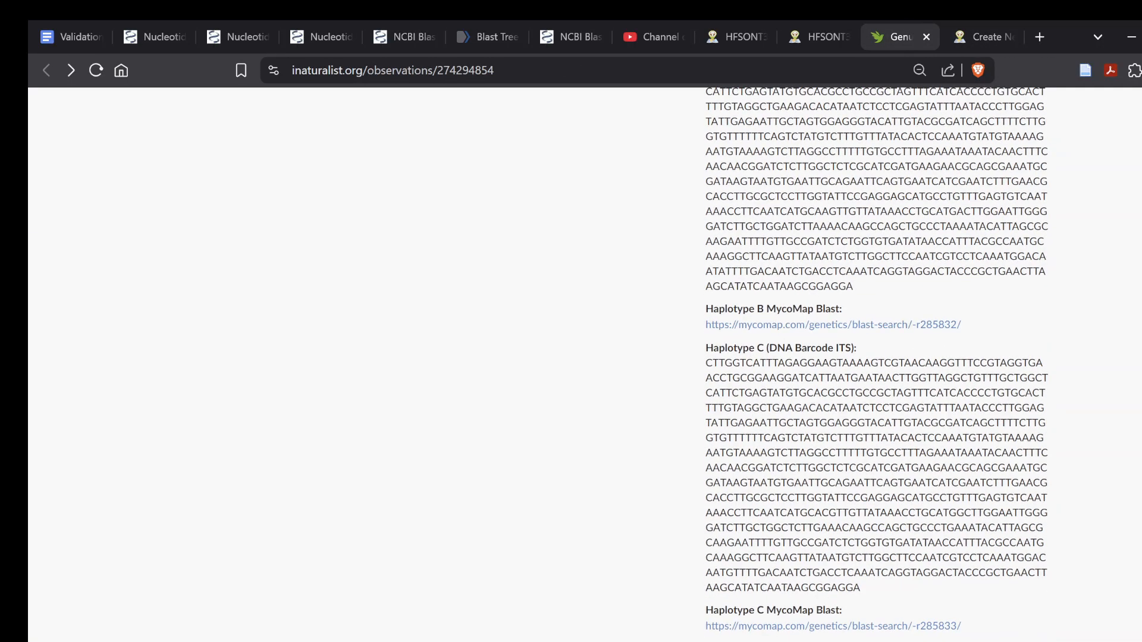
scroll(789, 476, "down", 6)
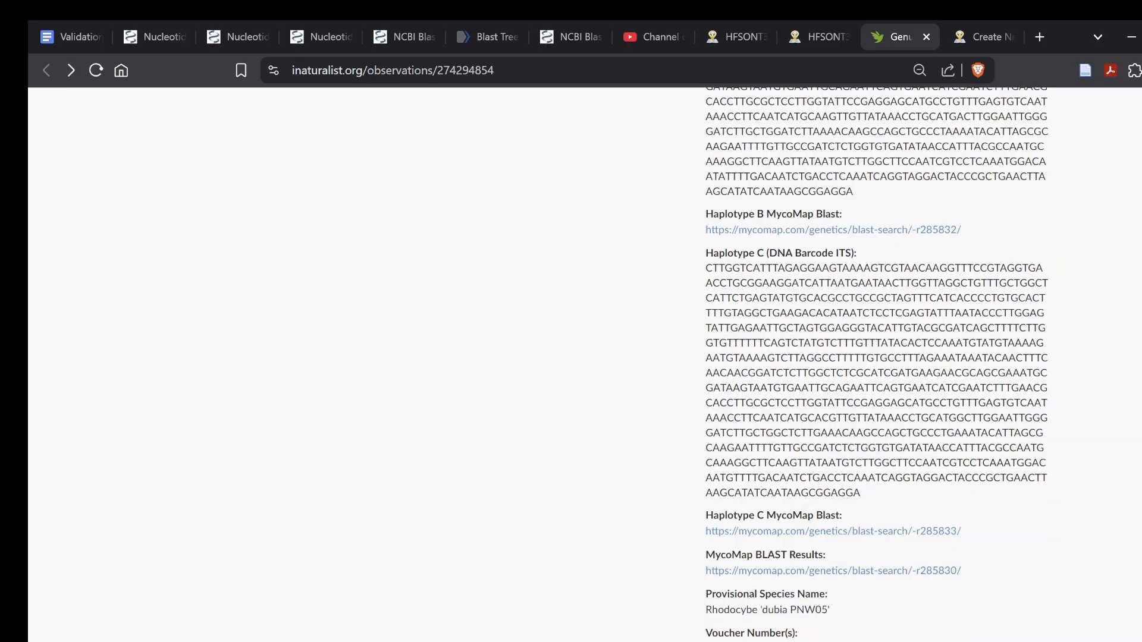
scroll(790, 476, "up", 3)
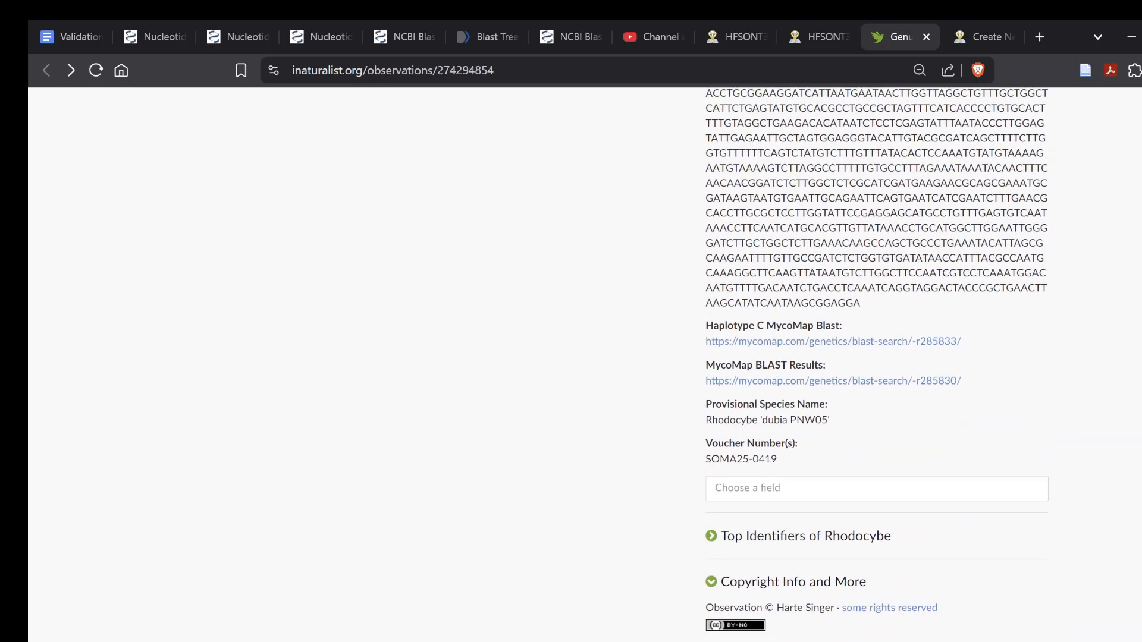
Review the Genus Rhodocybe identification and its haplotype comment in the observation's activity.
scroll(770, 362, "up", 4)
scroll(770, 362, "up", 20)
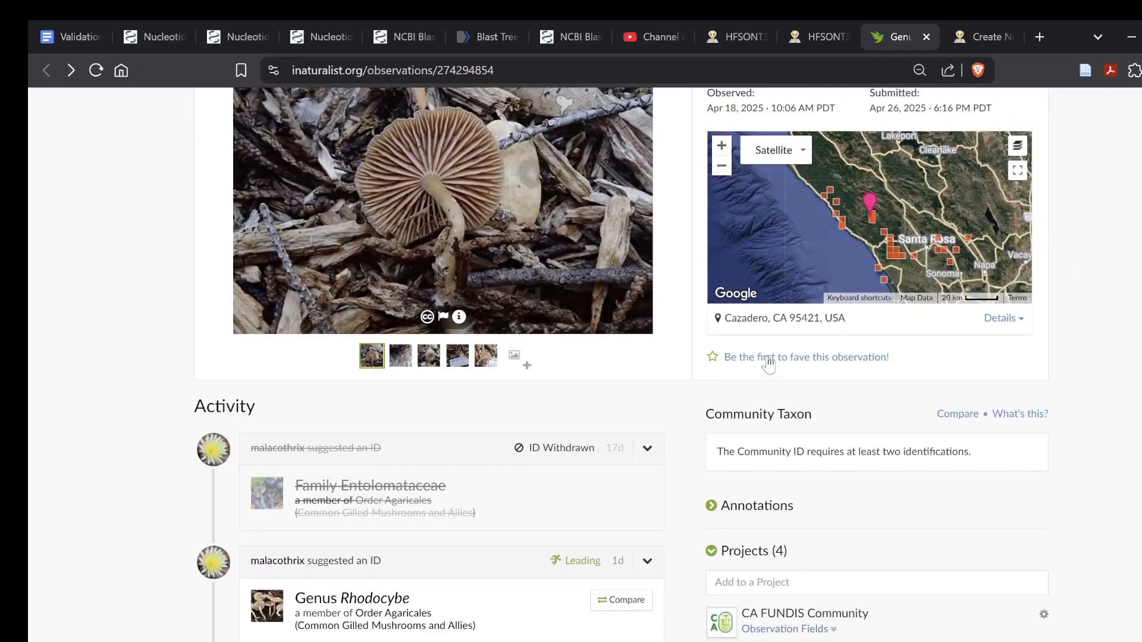
scroll(767, 361, "down", 3)
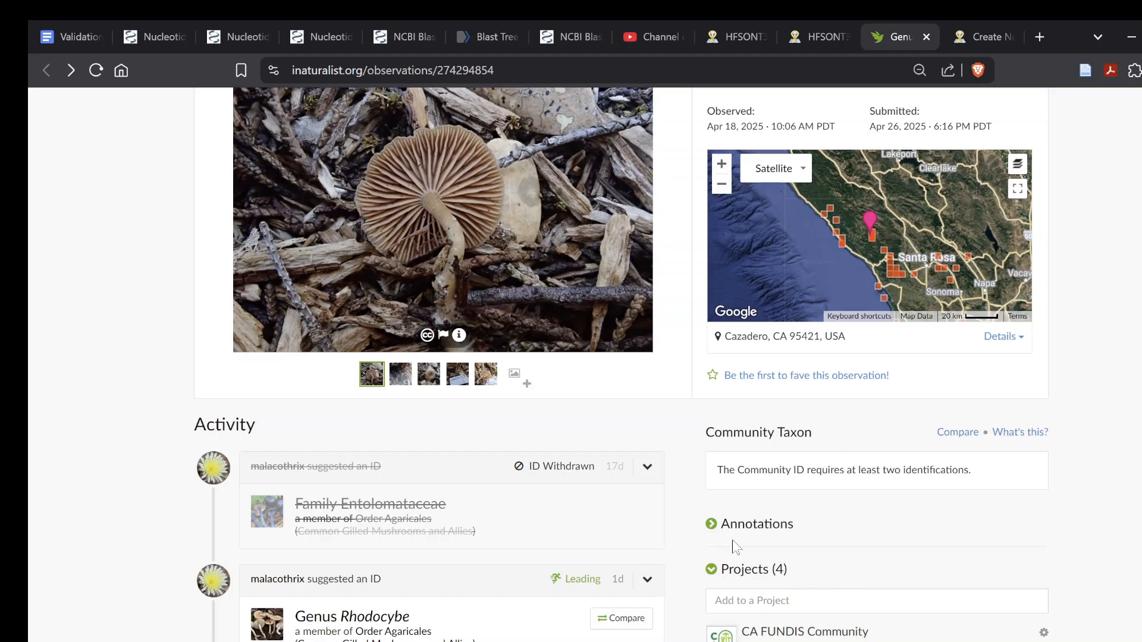
scroll(733, 544, "down", 2)
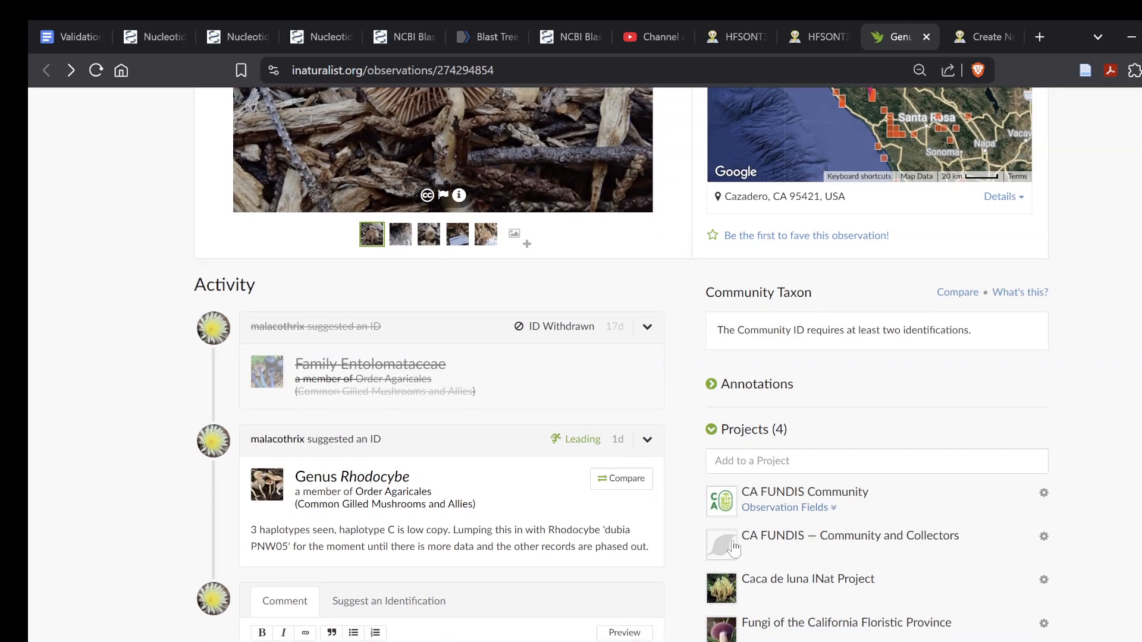
Switch to UGENE and review the HapA and HapC read alignments, then the combined clipboard_53 alignment with its Consensus row.
key("alt+Tab")
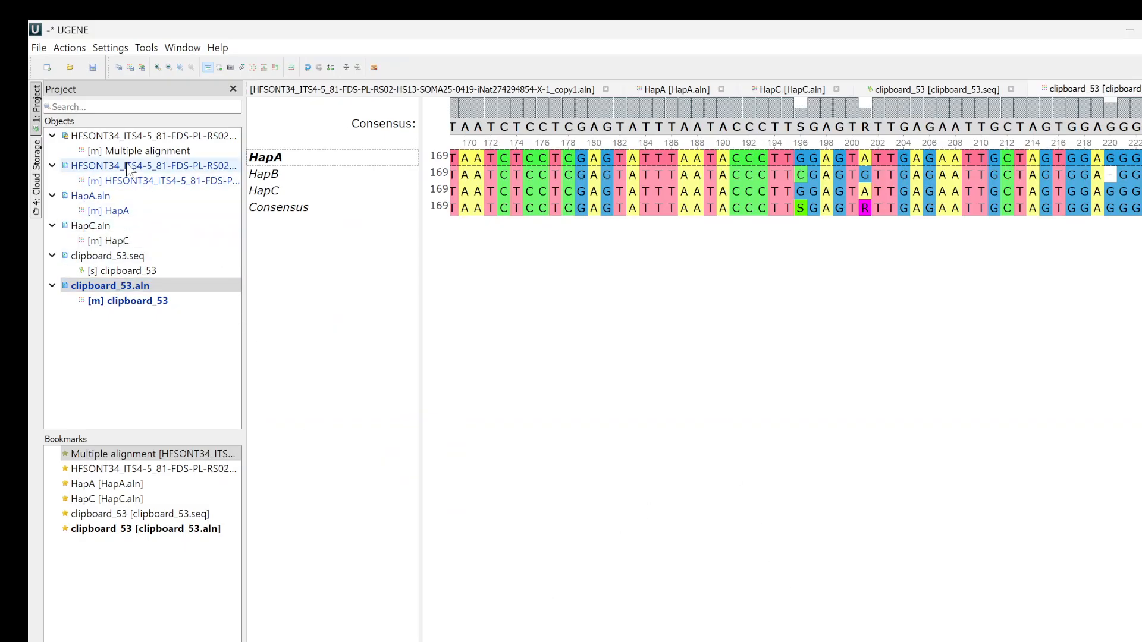
double_click(100, 198)
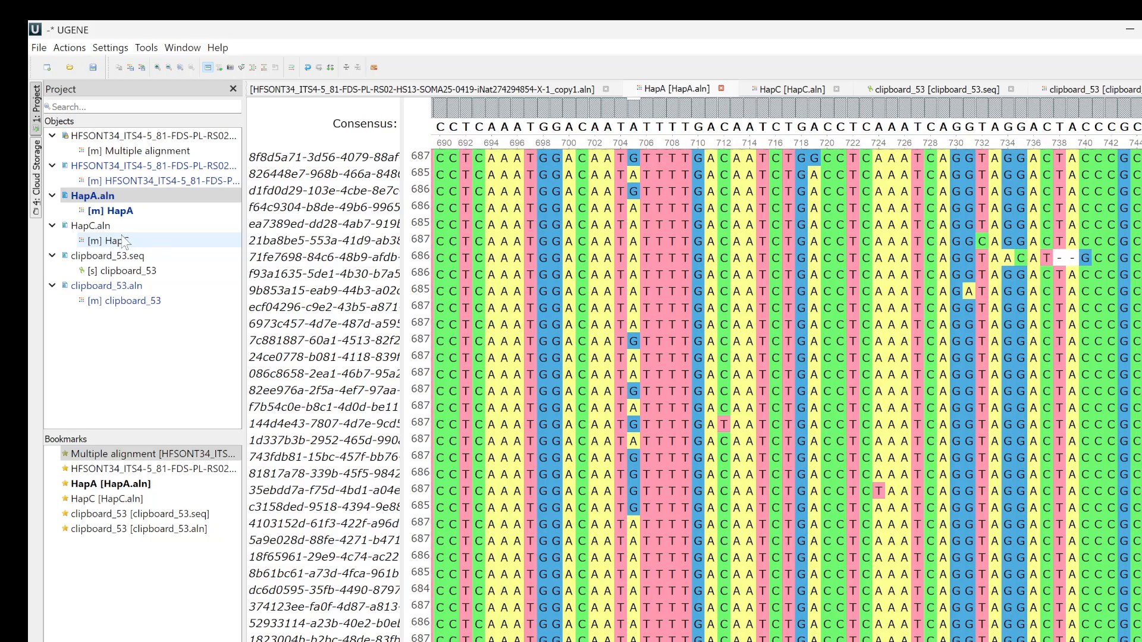
double_click(103, 227)
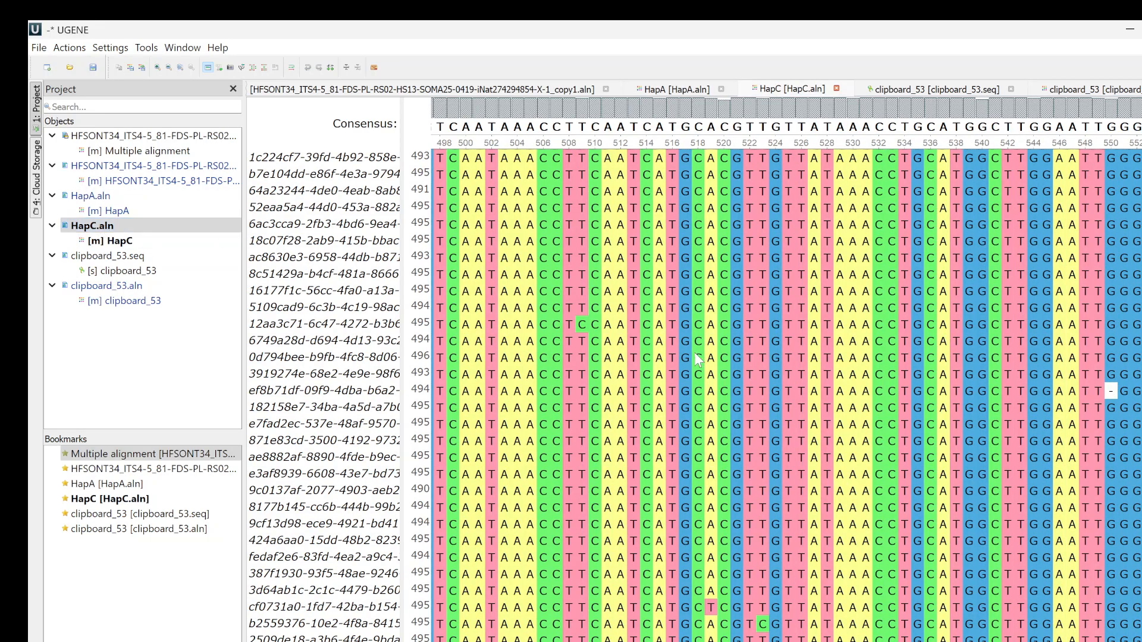
scroll(785, 369, "left", 10)
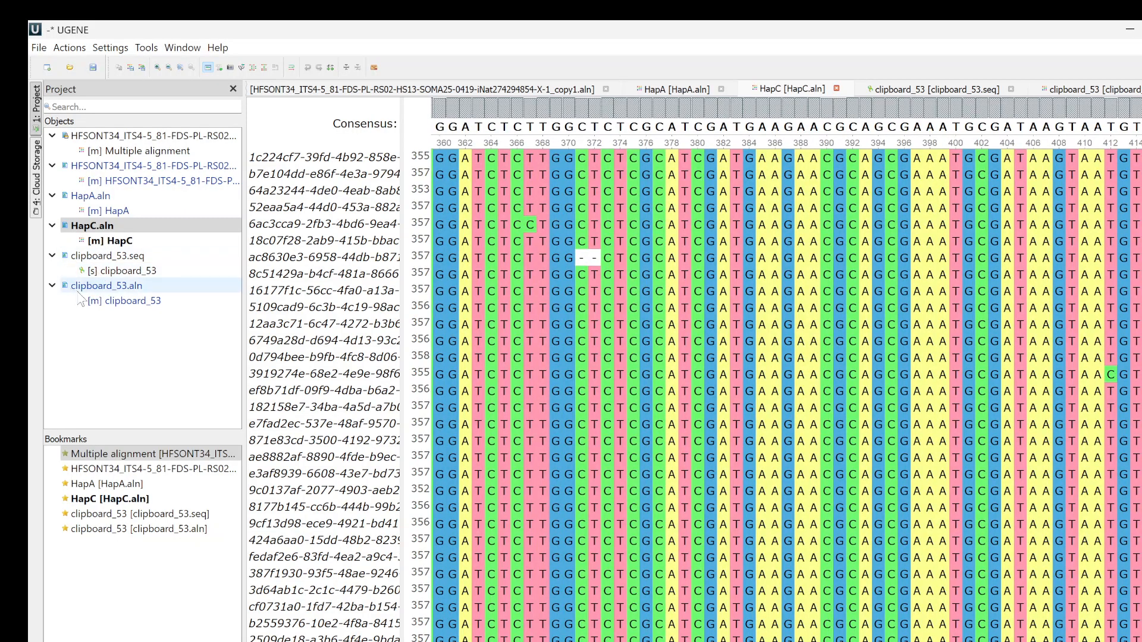
double_click(116, 301)
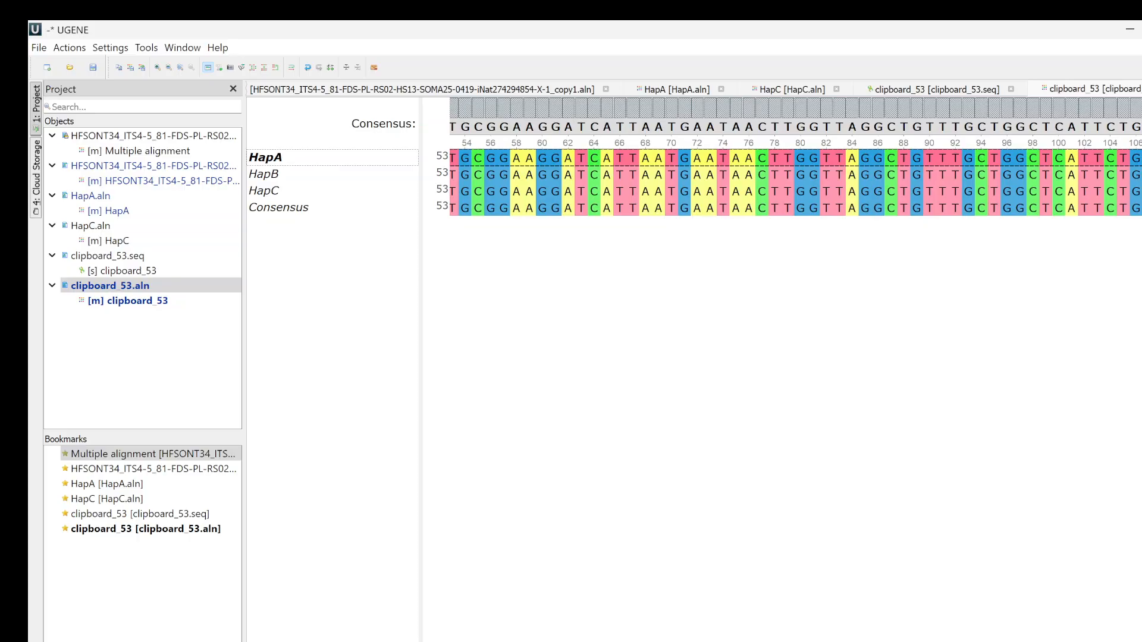
scroll(795, 178, "right", 3)
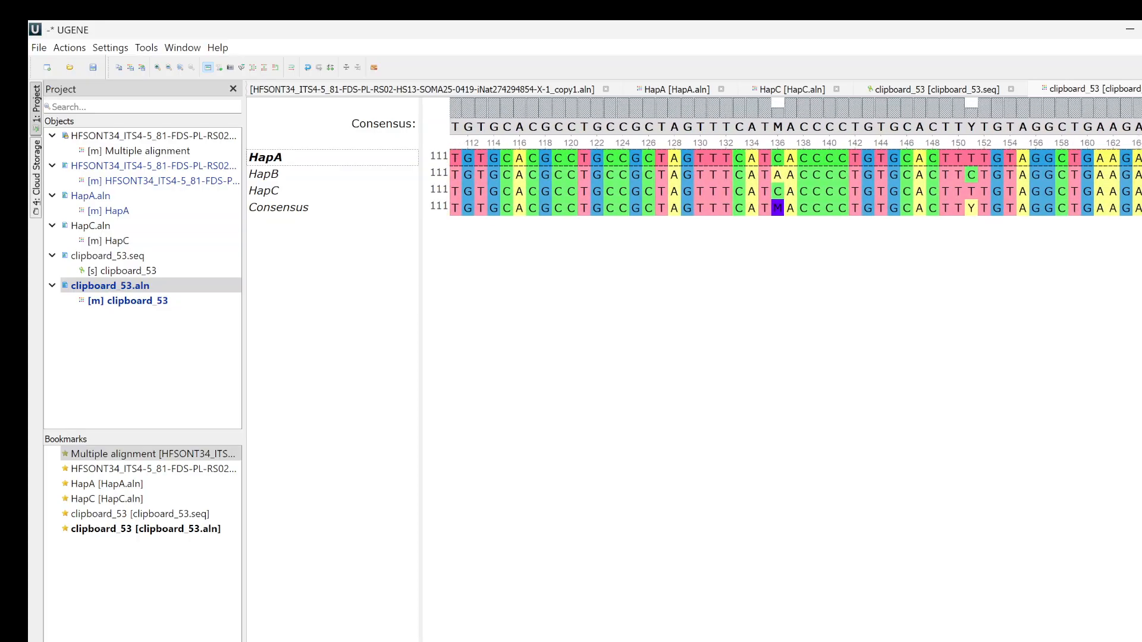
Examine the ambiguity codes in the Consensus row of the clipboard_53 alignment, from about position 111 to 290.
scroll(796, 179, "right", 3)
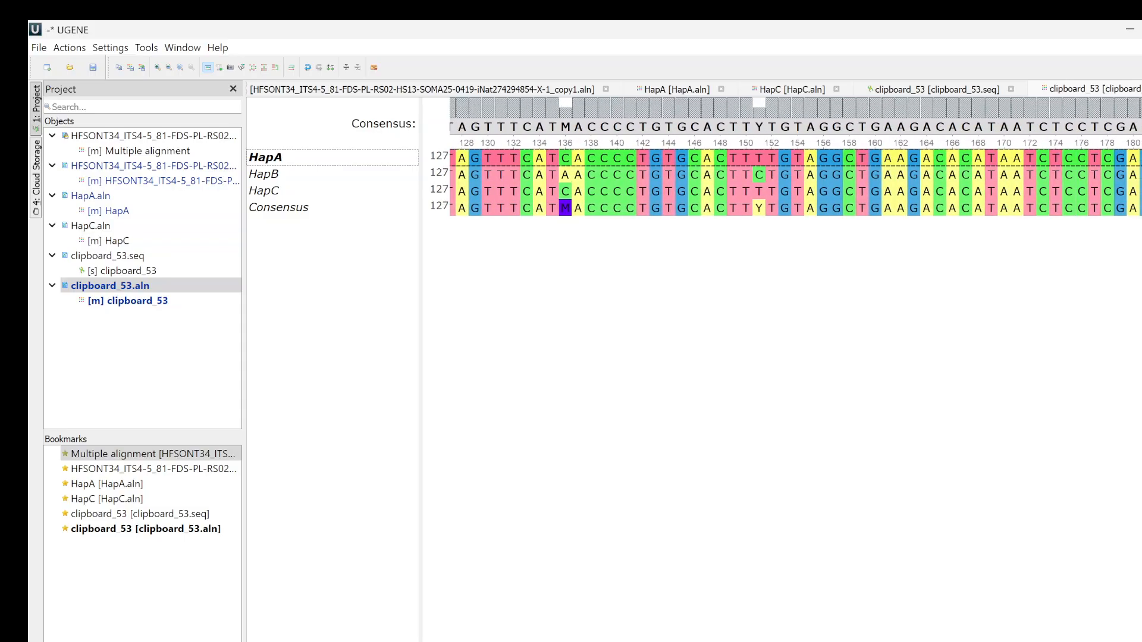
scroll(795, 179, "right", 5)
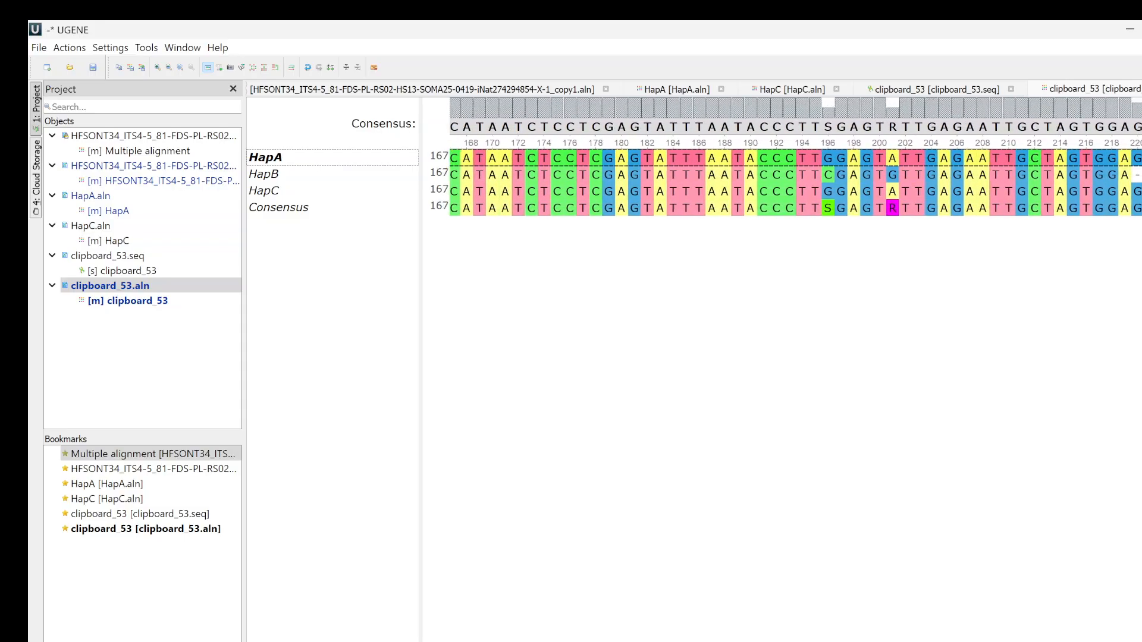
scroll(795, 178, "right", 2)
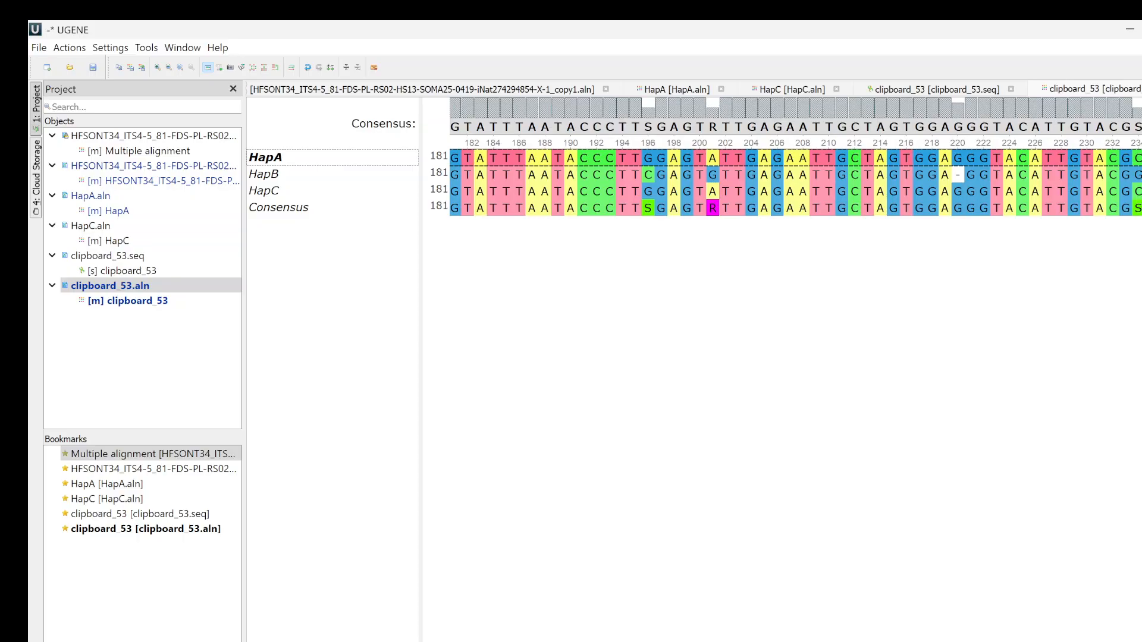
scroll(796, 179, "right", 3)
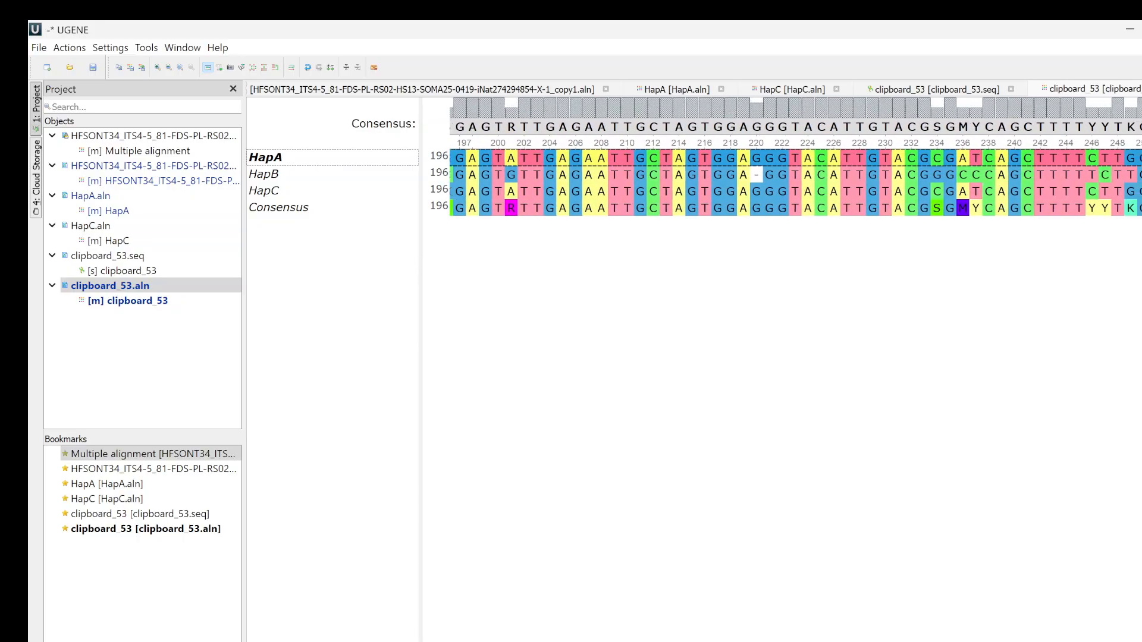
scroll(796, 178, "right", 4)
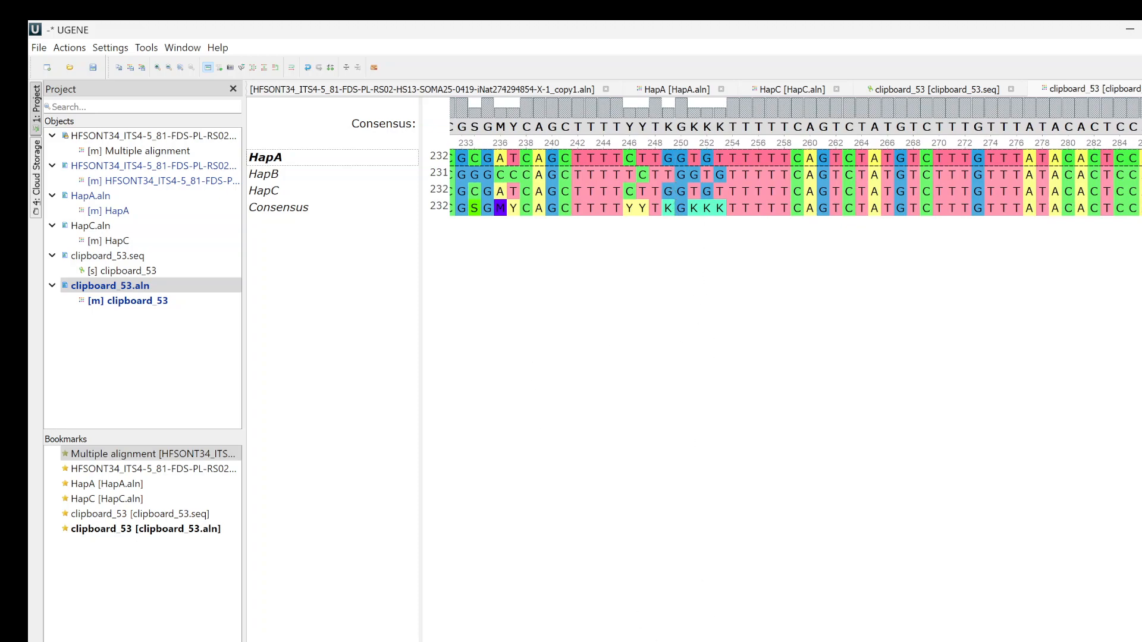
scroll(795, 178, "right", 3)
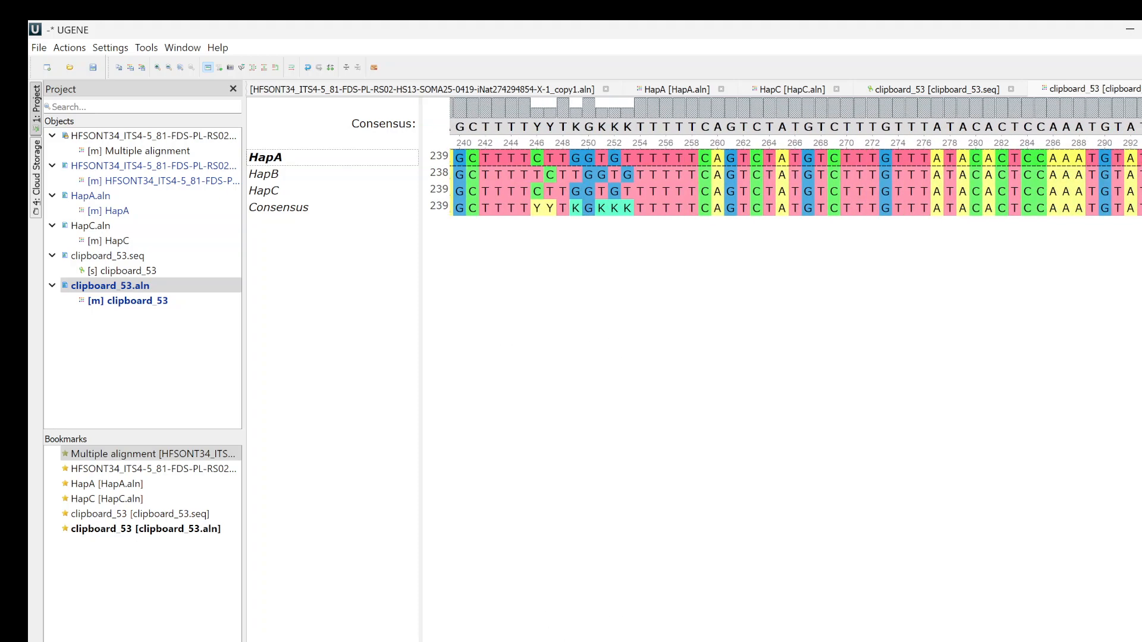
scroll(796, 179, "right", 2)
scroll(796, 178, "left", 4)
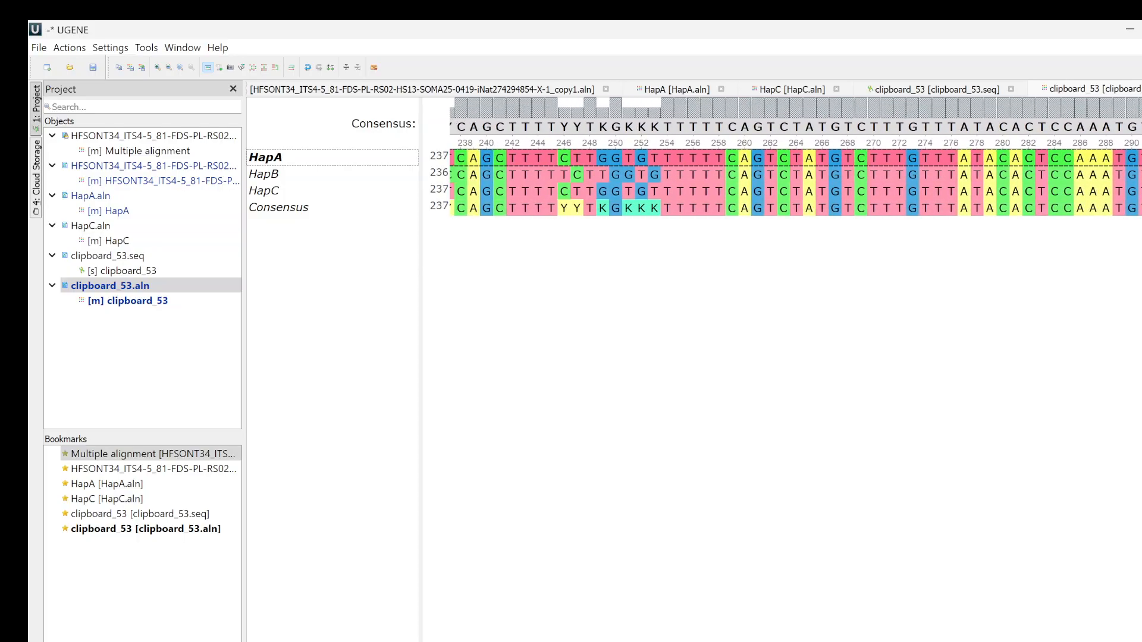
scroll(796, 178, "left", 1)
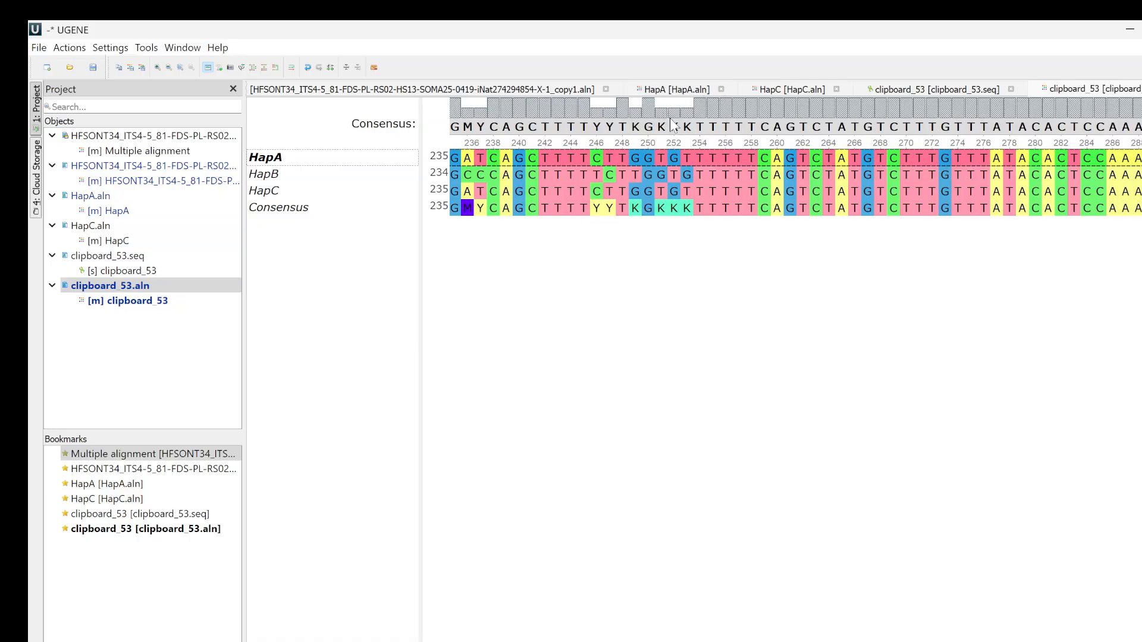
Delete the Consensus sequence row from the clipboard_53 alignment.
mouse_move(672, 124)
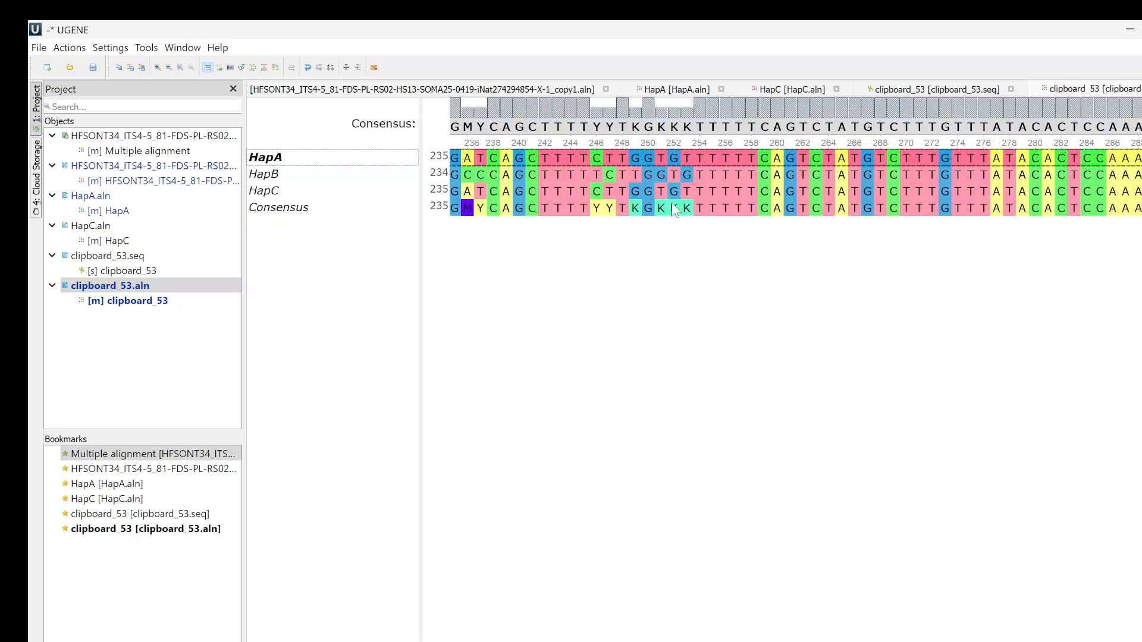
left_click(356, 209)
key("Delete")
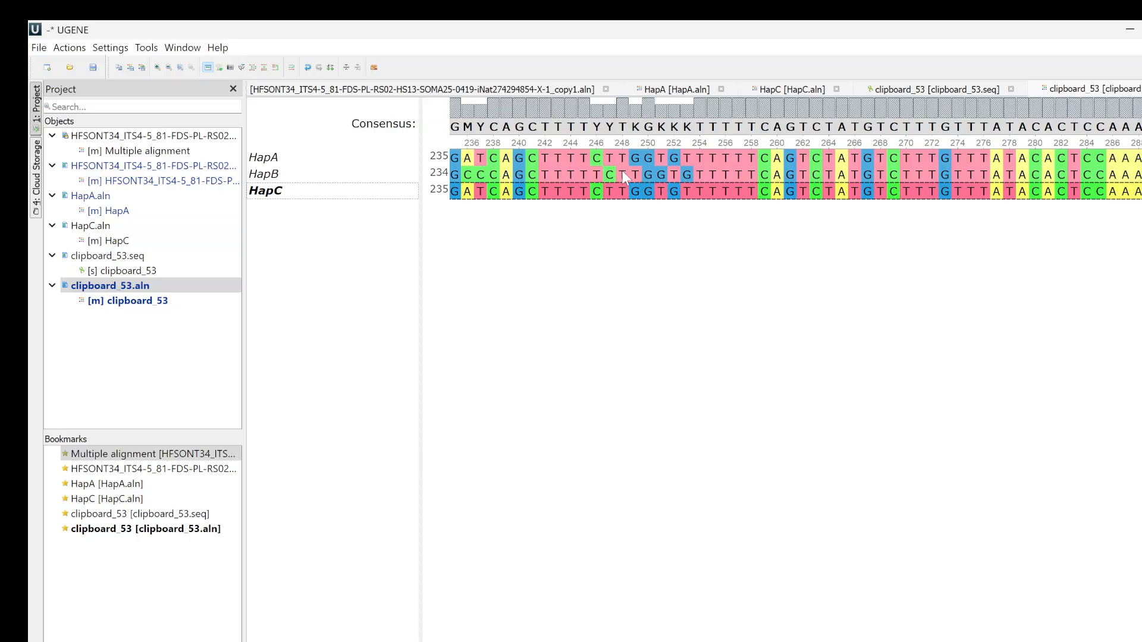
Compare the run of T bases around positions 242 to 247 across HapA, HapB and HapC.
left_click(598, 176)
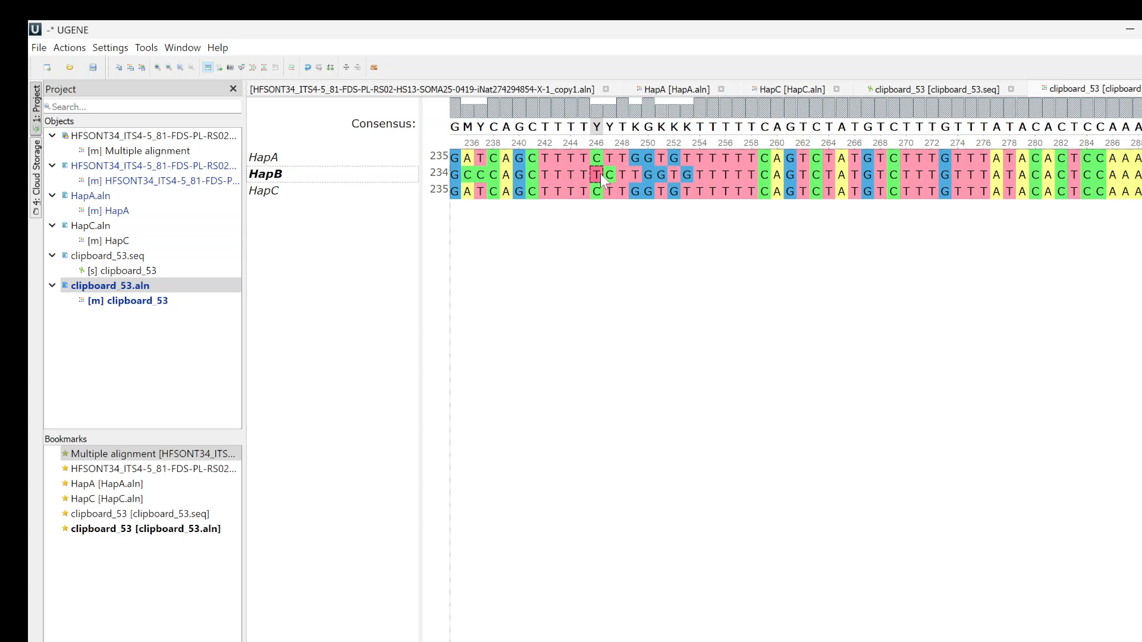
left_click(585, 161)
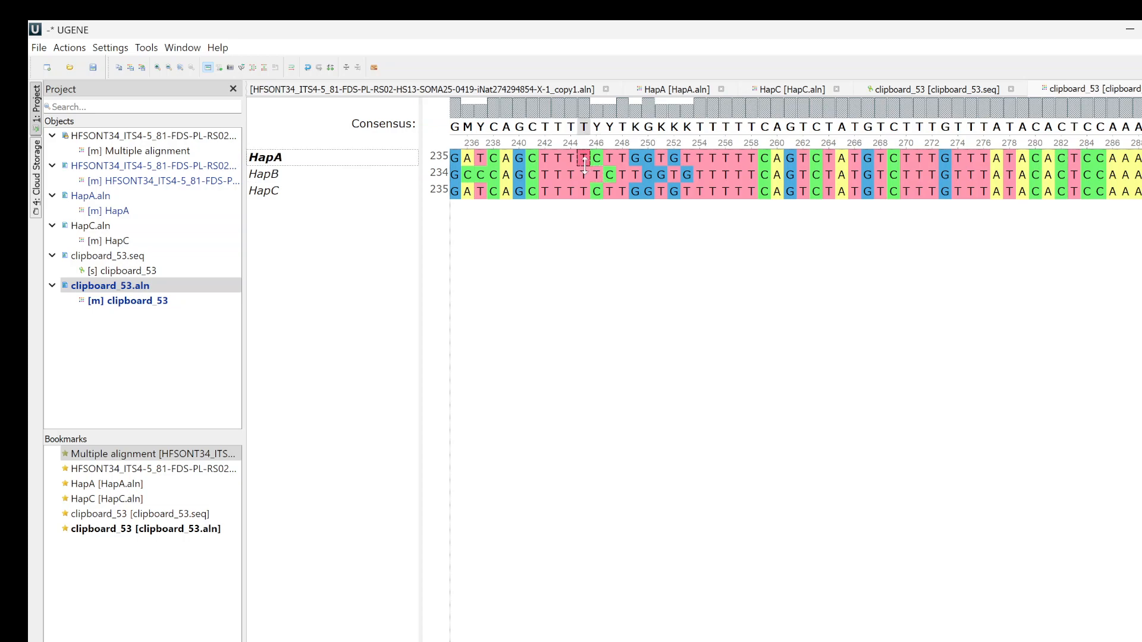
left_click(584, 193)
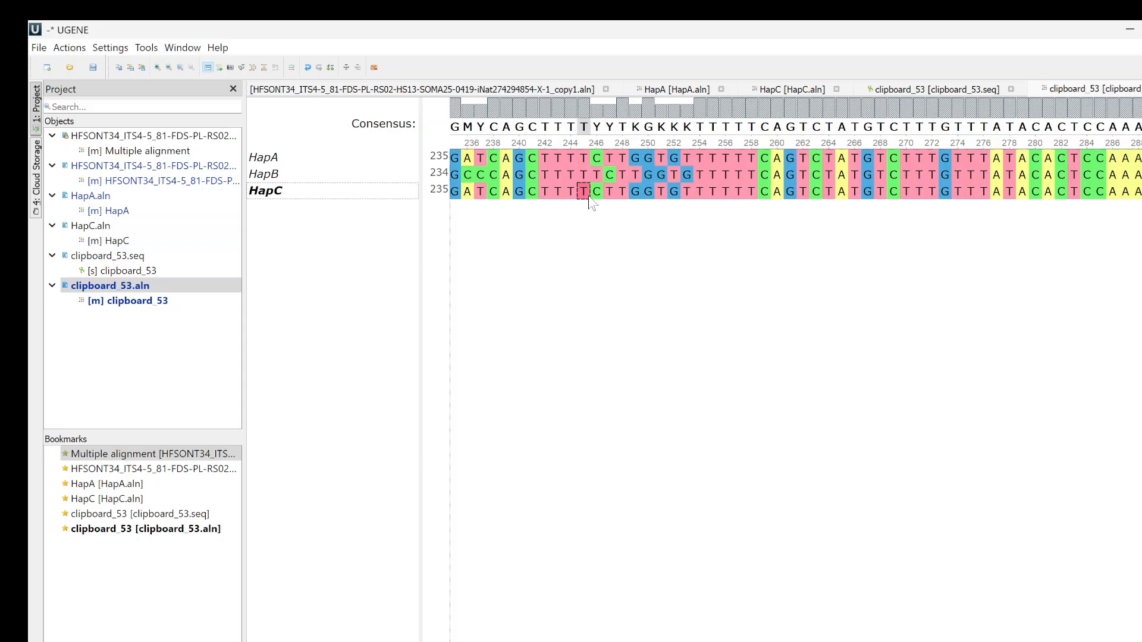
left_click(598, 177)
left_click(581, 171)
left_click(569, 172)
left_click(562, 172)
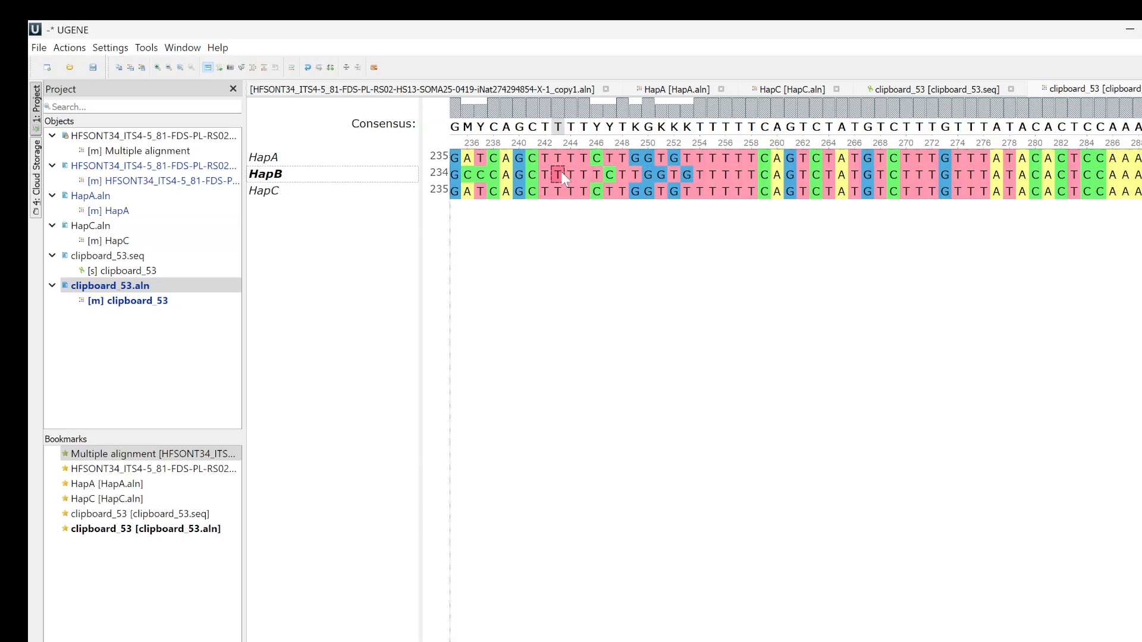
left_click(542, 174)
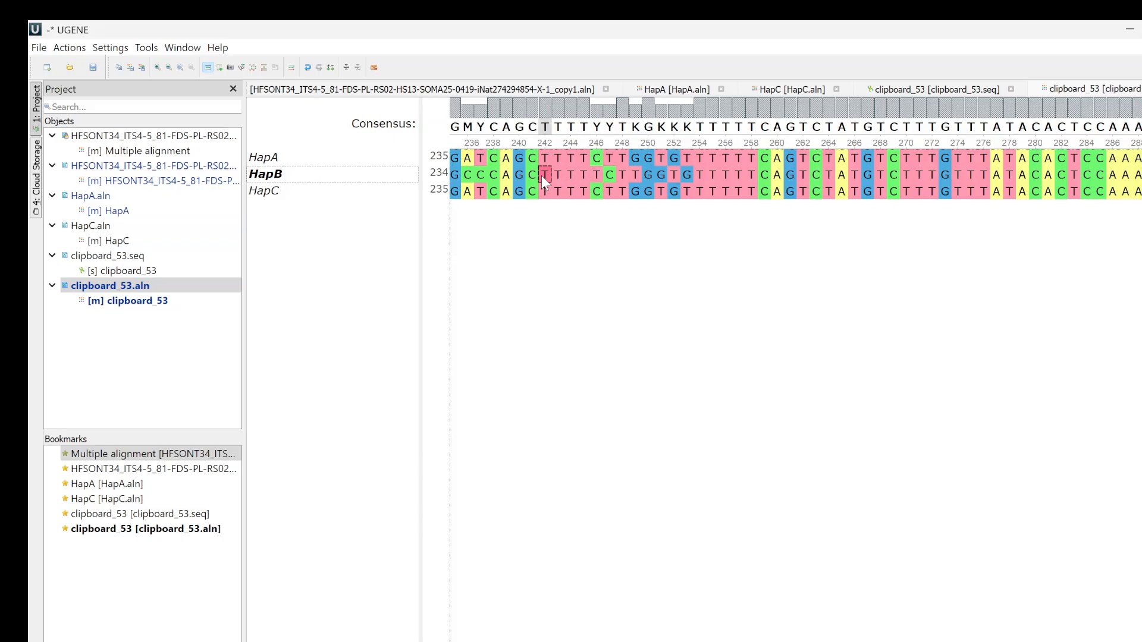
left_click(613, 174)
left_click(572, 157)
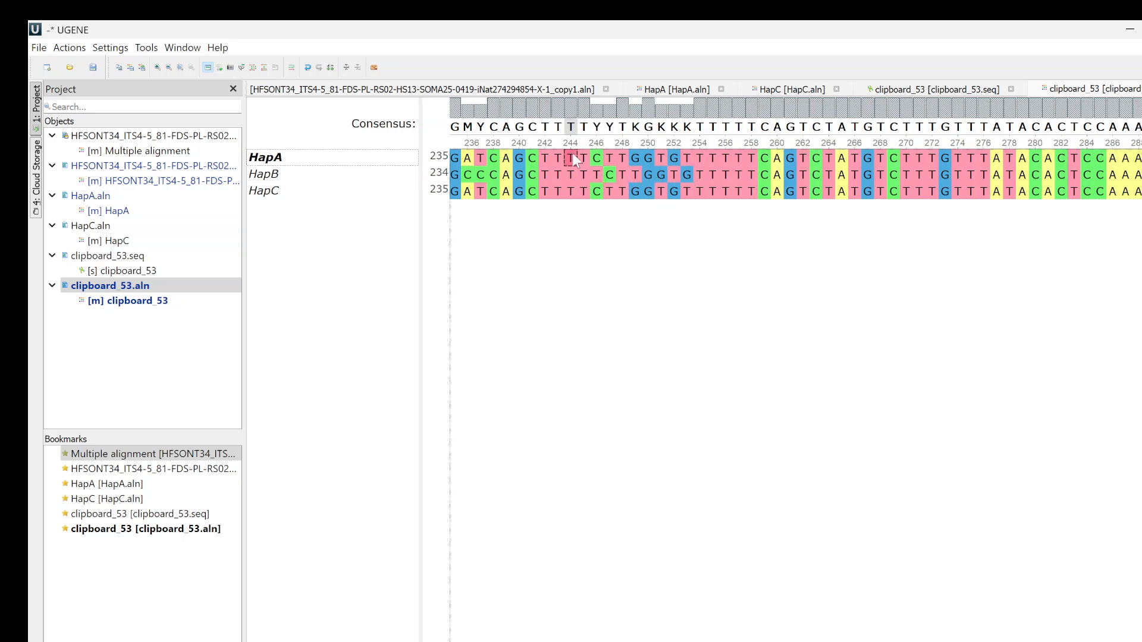
left_click(585, 193)
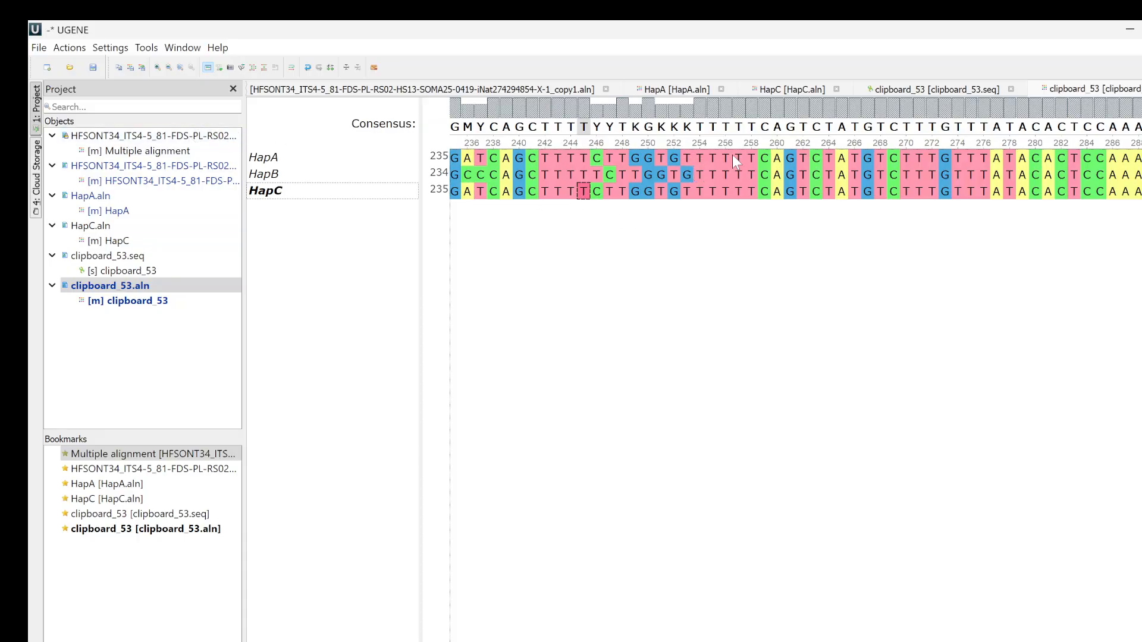
Copy HapA's bases TTTTTCAGTCTAT at positions 254 to 266 of the clipboard_53 alignment.
left_click(701, 157)
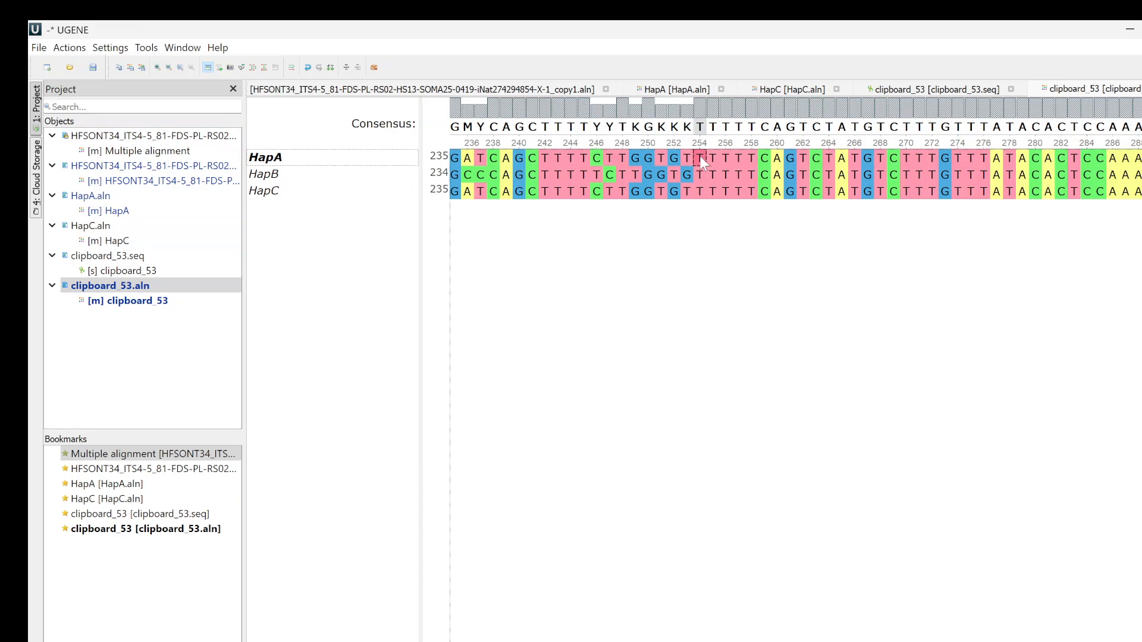
left_click(851, 159, "shift")
key("ctrl+c")
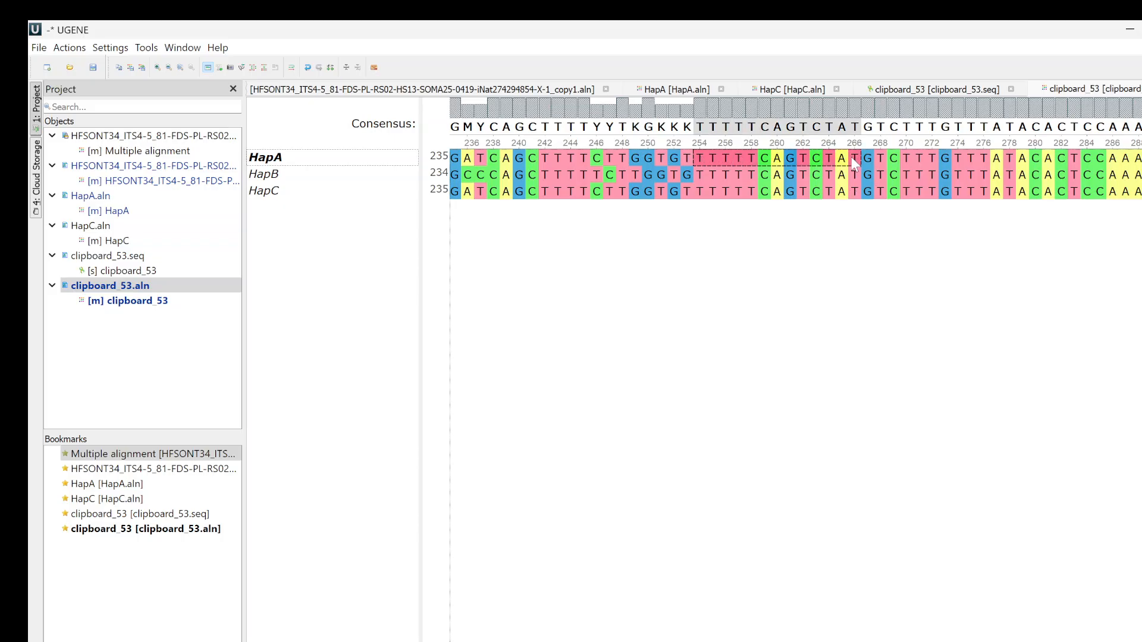
Search the _copy1 read alignment for the copied HapA pattern and review the reads around it.
left_click(128, 138)
double_click(127, 137)
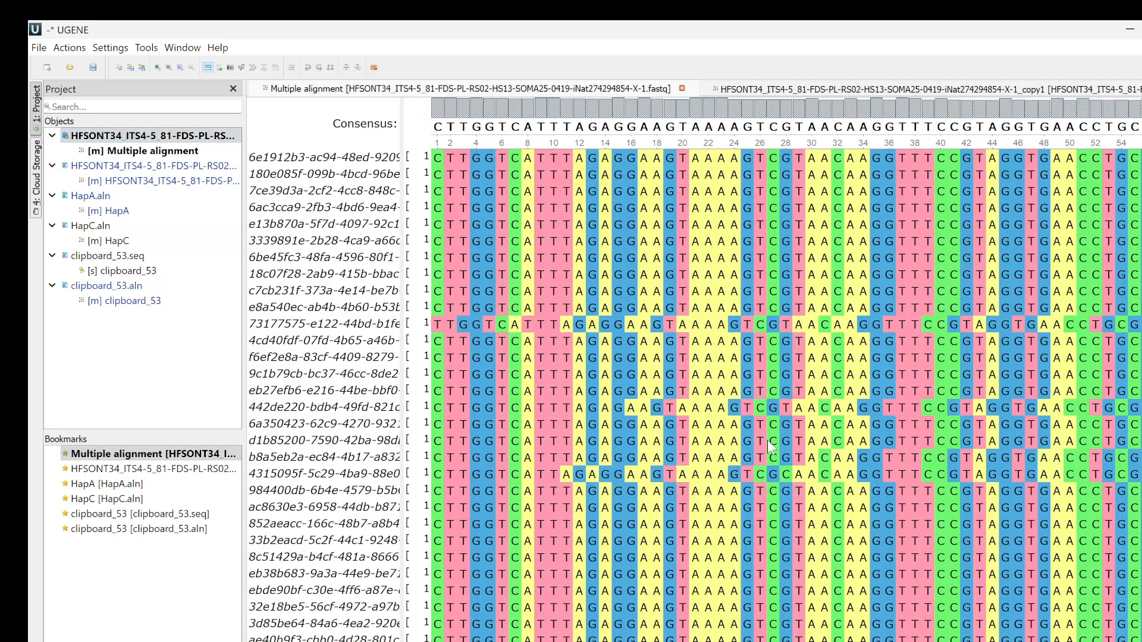
double_click(127, 166)
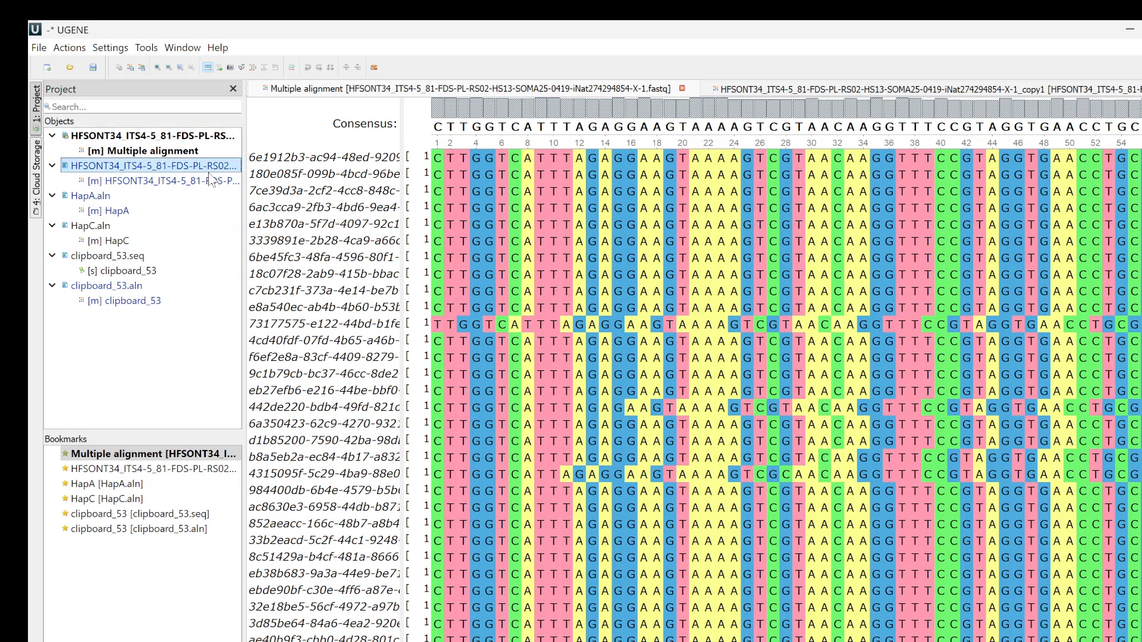
key("ctrl+f")
key("ctrl+v")
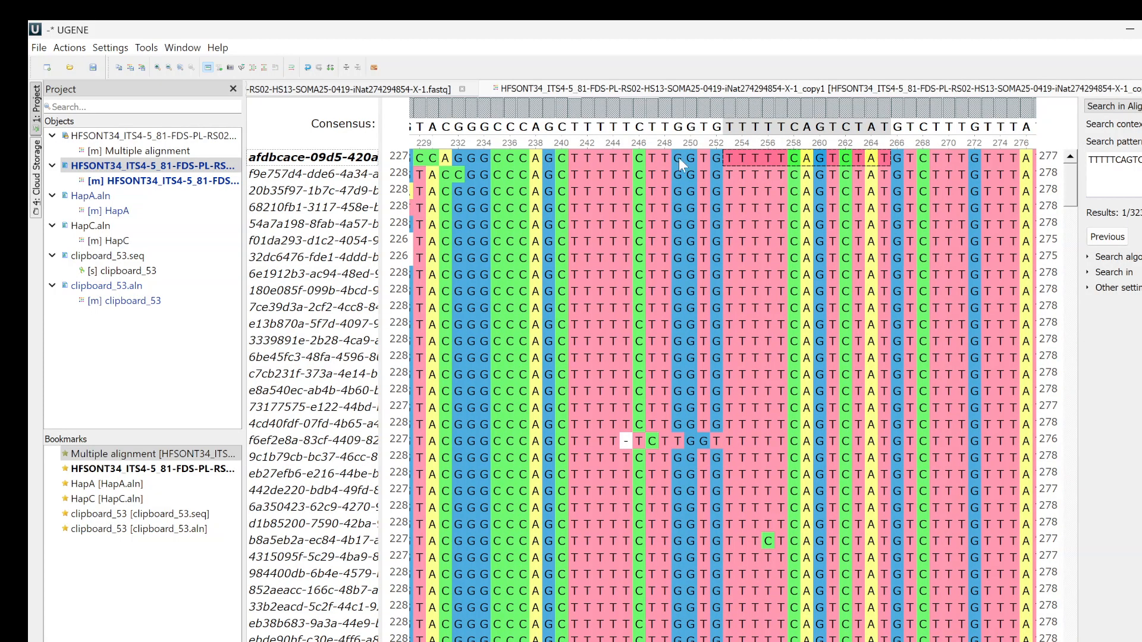
scroll(718, 250, "right", 3)
scroll(719, 250, "left", 4)
left_click_drag(1074, 190, 1075, 347)
Export the original fastq multiple alignment as a CLUSTALW file ending in _copy2.aln and add it to the project.
left_click(181, 139)
double_click(180, 143)
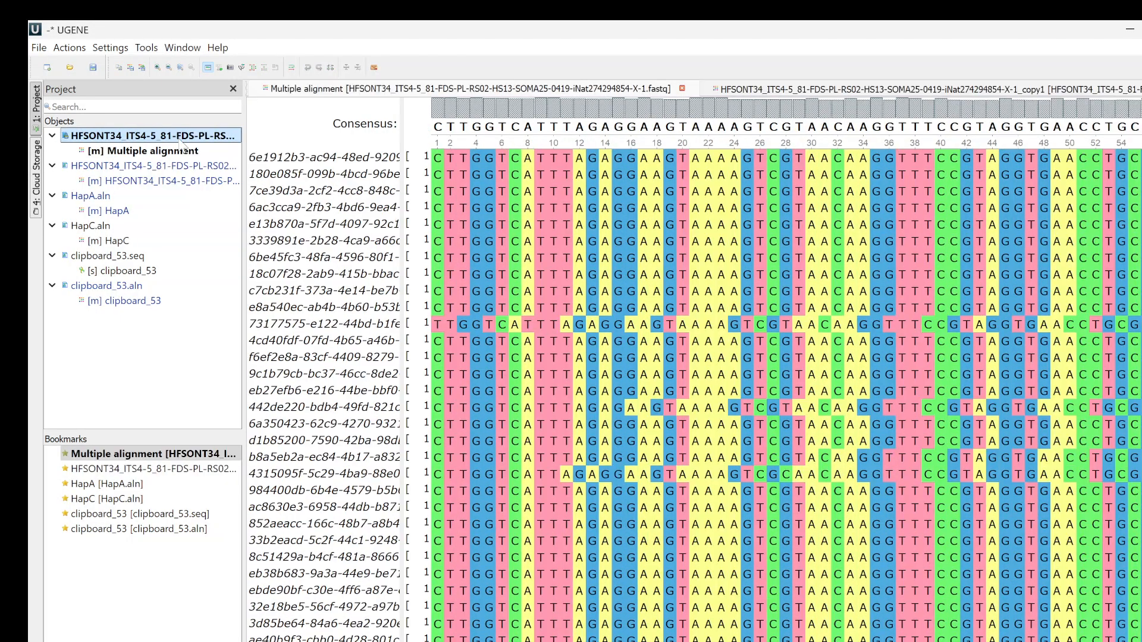
left_click(264, 67)
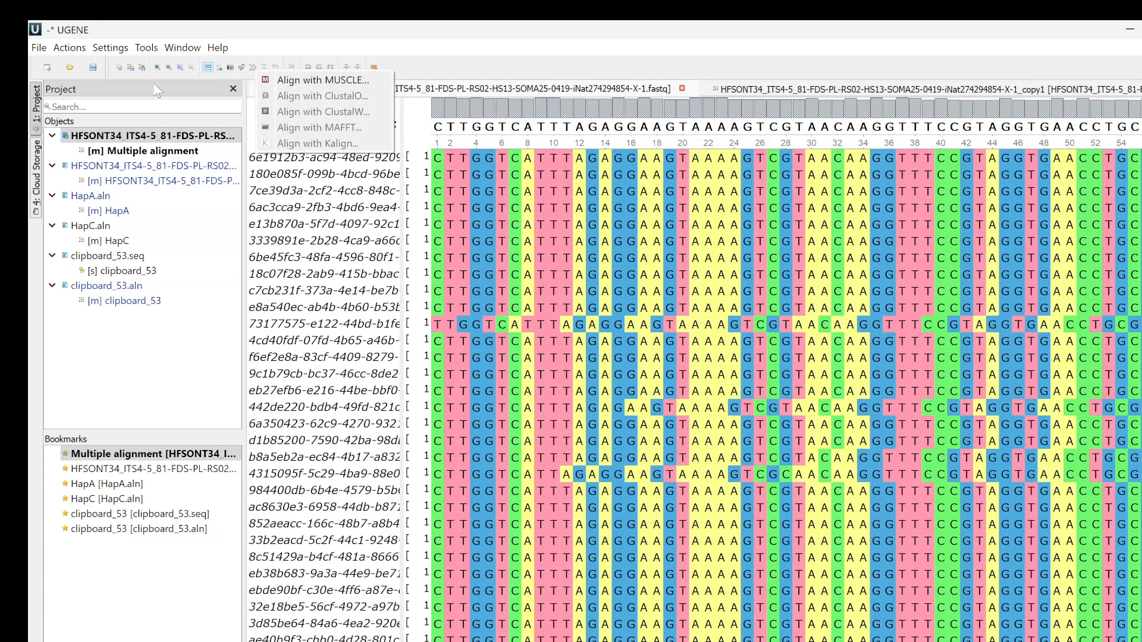
left_click(142, 68)
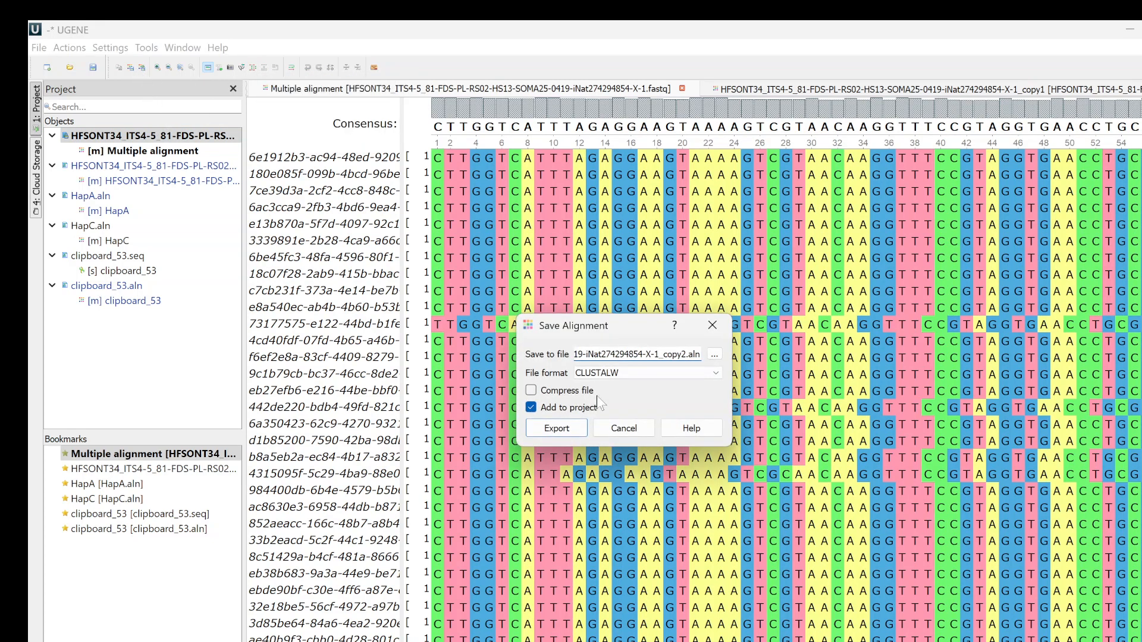
left_click(561, 427)
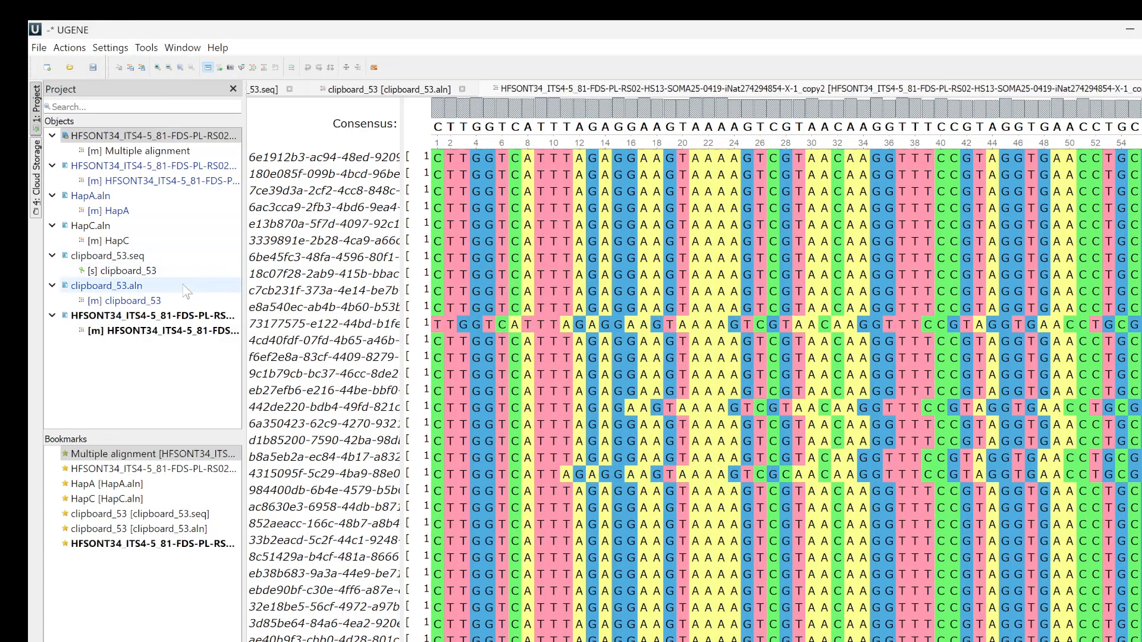
Align the _copy2 reads with MAFFT using the default options.
left_click(258, 66)
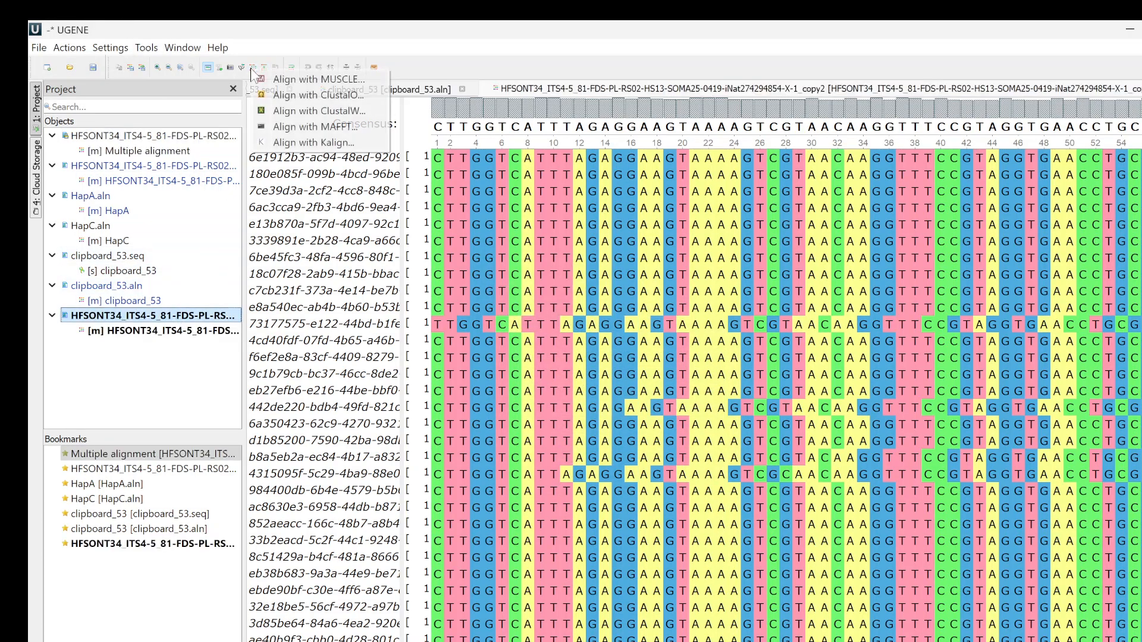
left_click(334, 128)
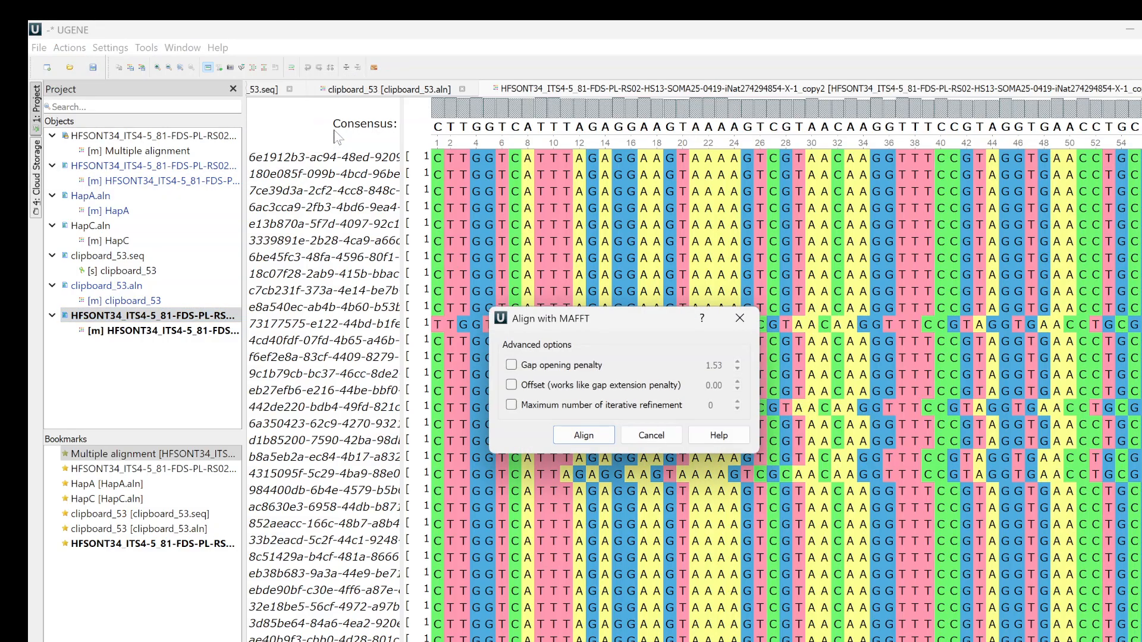
left_click(593, 435)
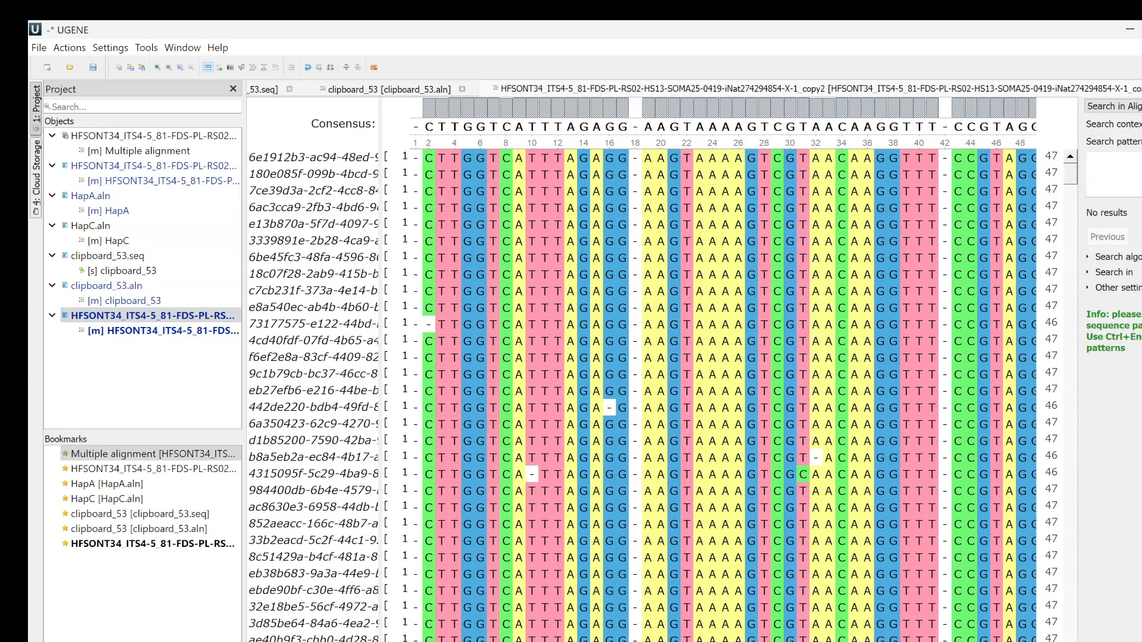
Search the MAFFT-aligned _copy2 reads for the copied HapA pattern and compare the T runs and gaps across the reads.
key("ctrl+v")
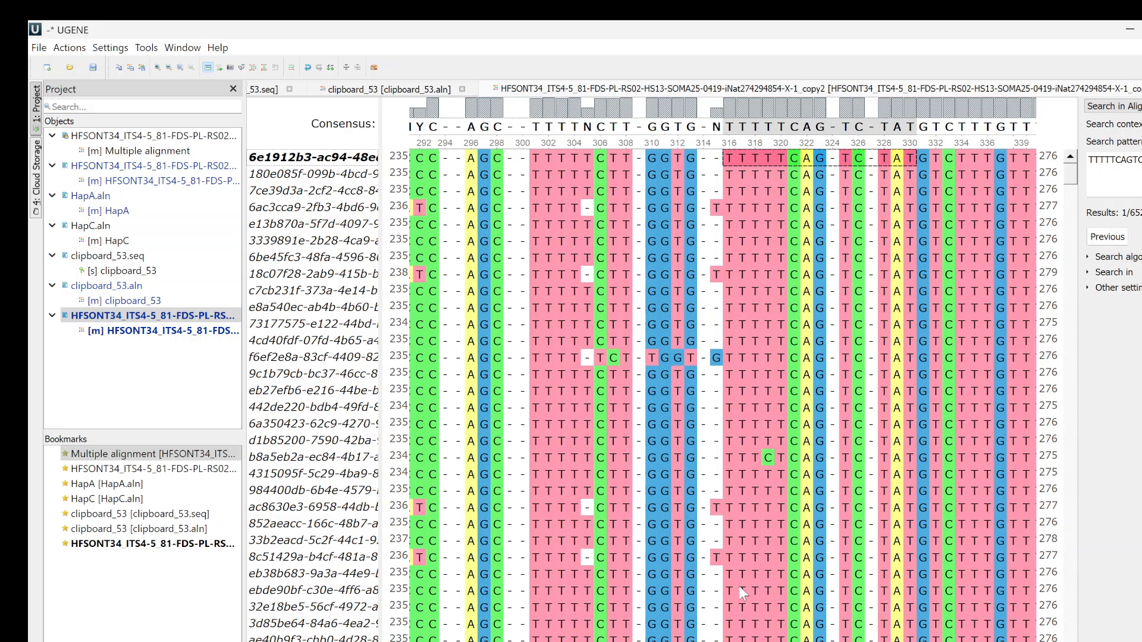
left_click_drag(1070, 171, 1069, 434)
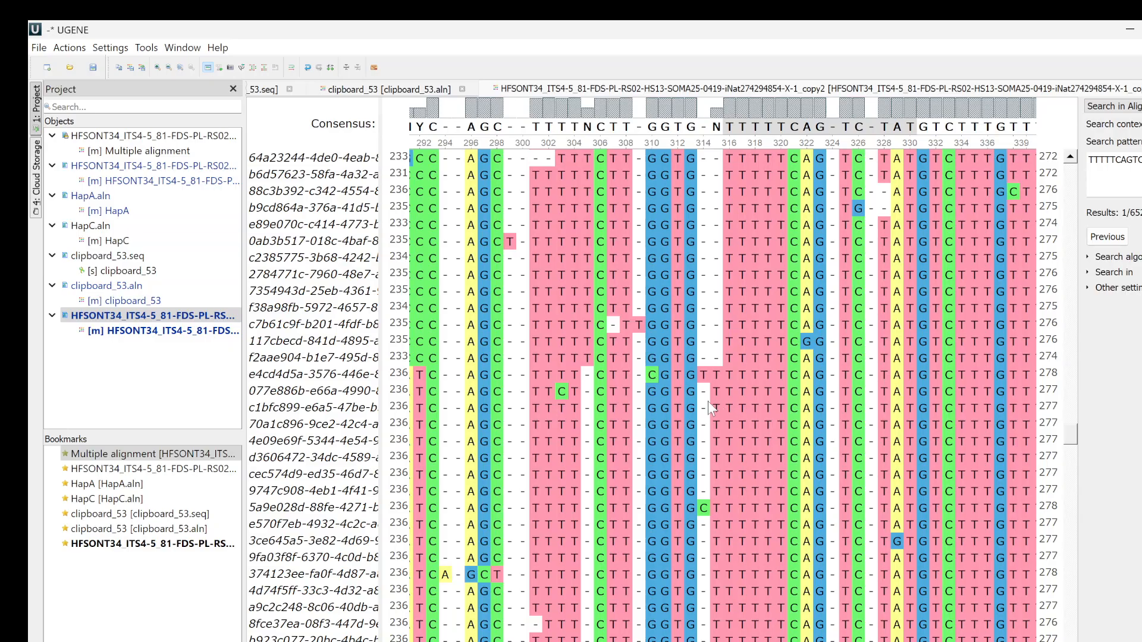
left_click_drag(1069, 448, 1076, 165)
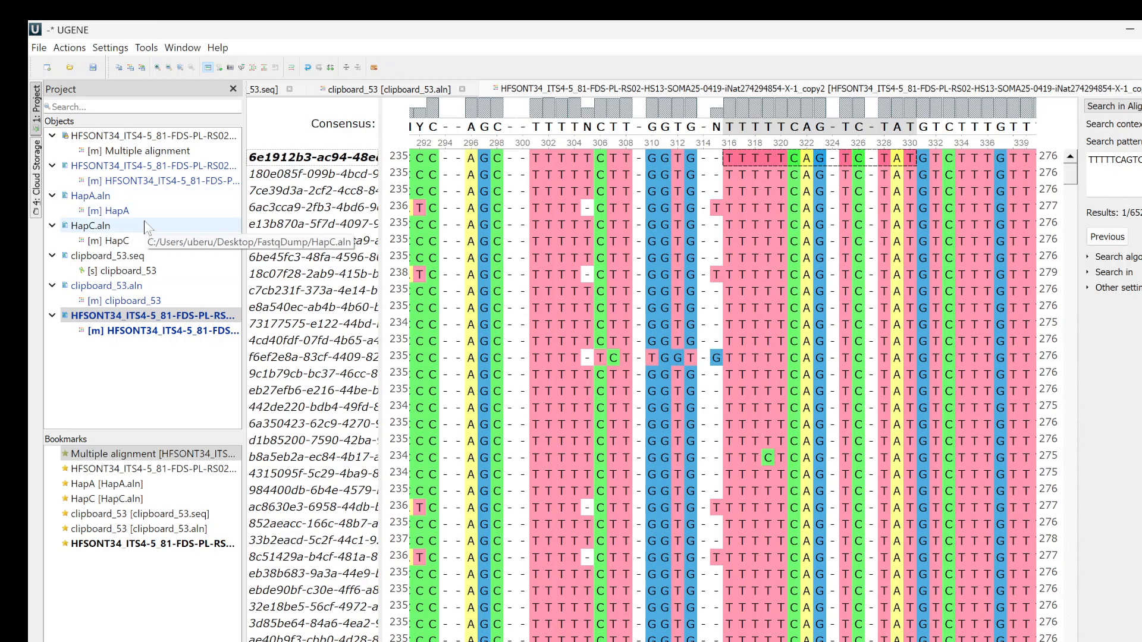
Return to the clipboard_53.aln alignment, look along its three haplotypes and locate the copied HapA pattern with a search.
double_click(129, 287)
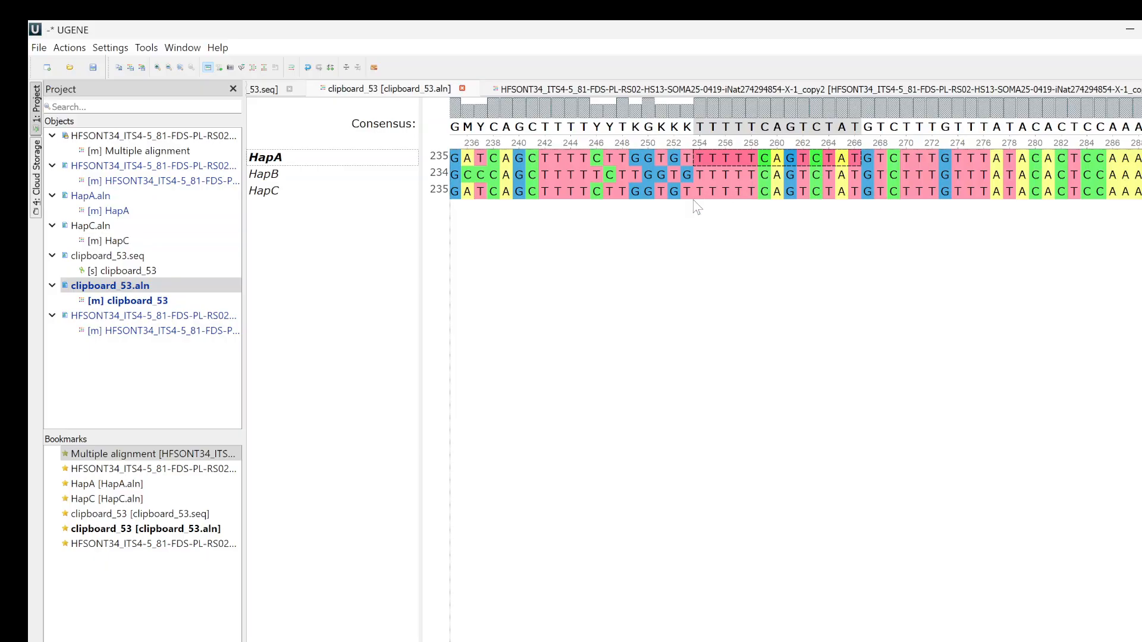
scroll(796, 174, "right", 10)
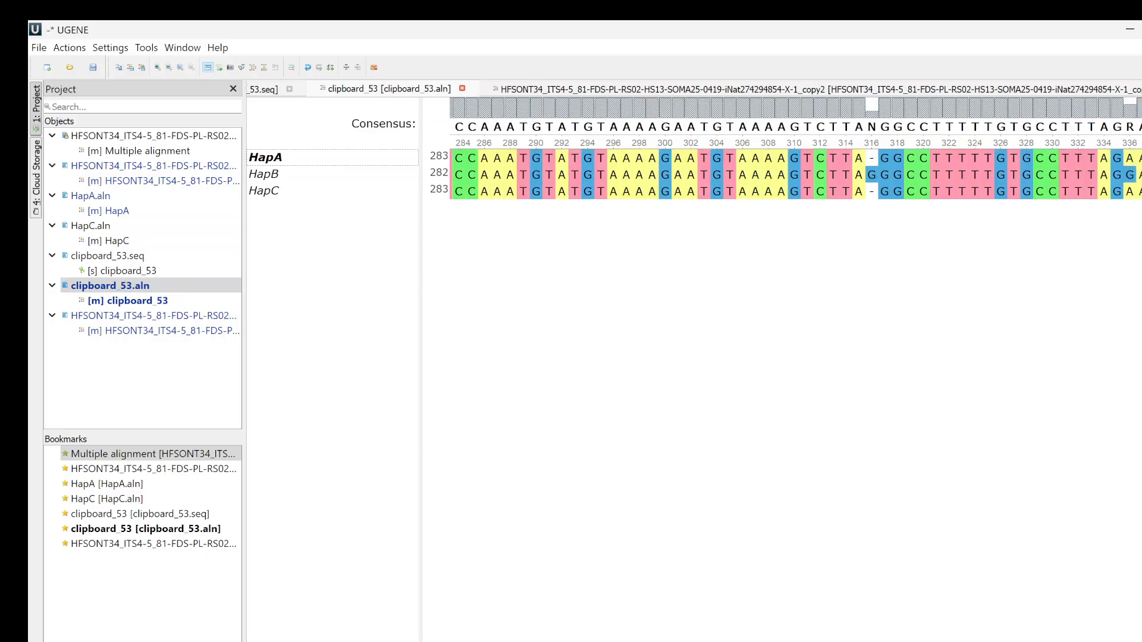
scroll(928, 638, "right", 20)
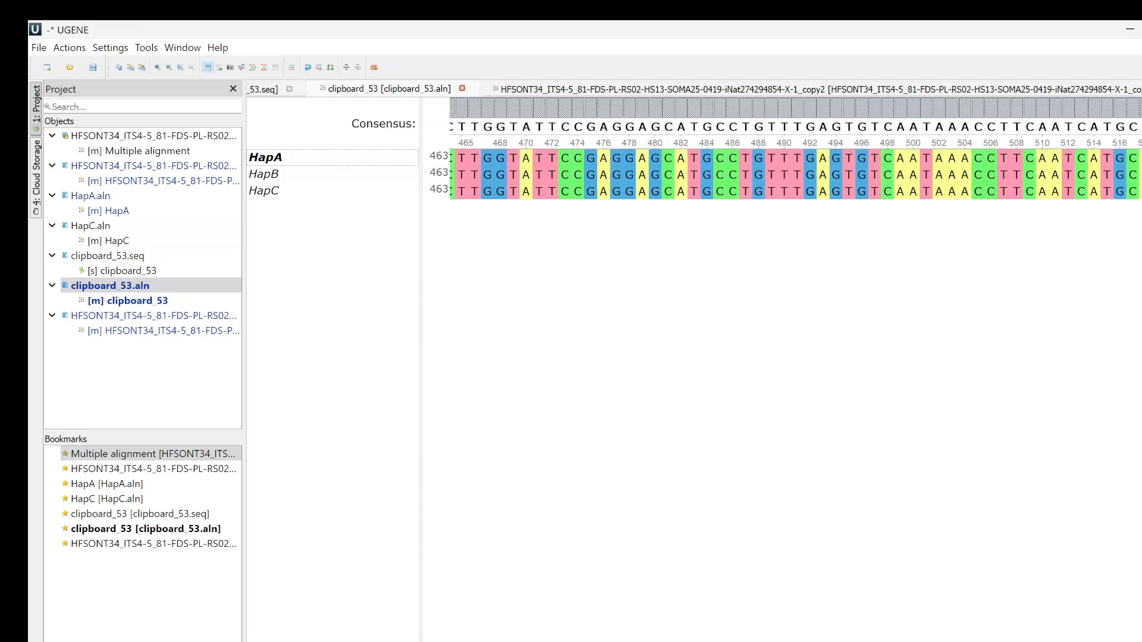
scroll(796, 175, "left", 20)
scroll(796, 175, "left", 8)
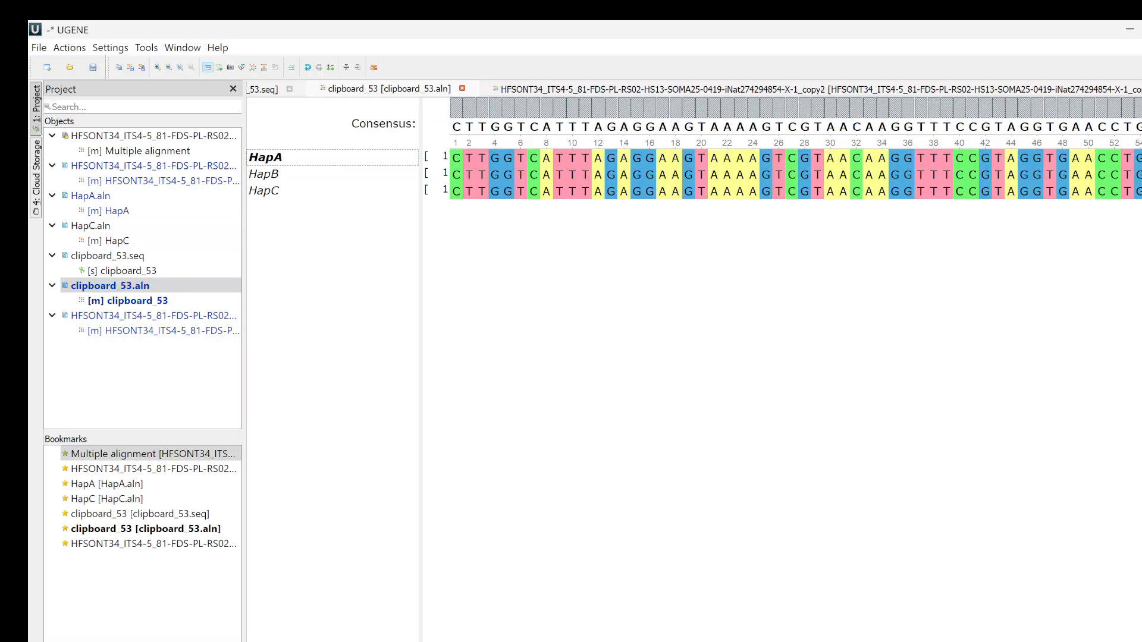
key("ctrl+v")
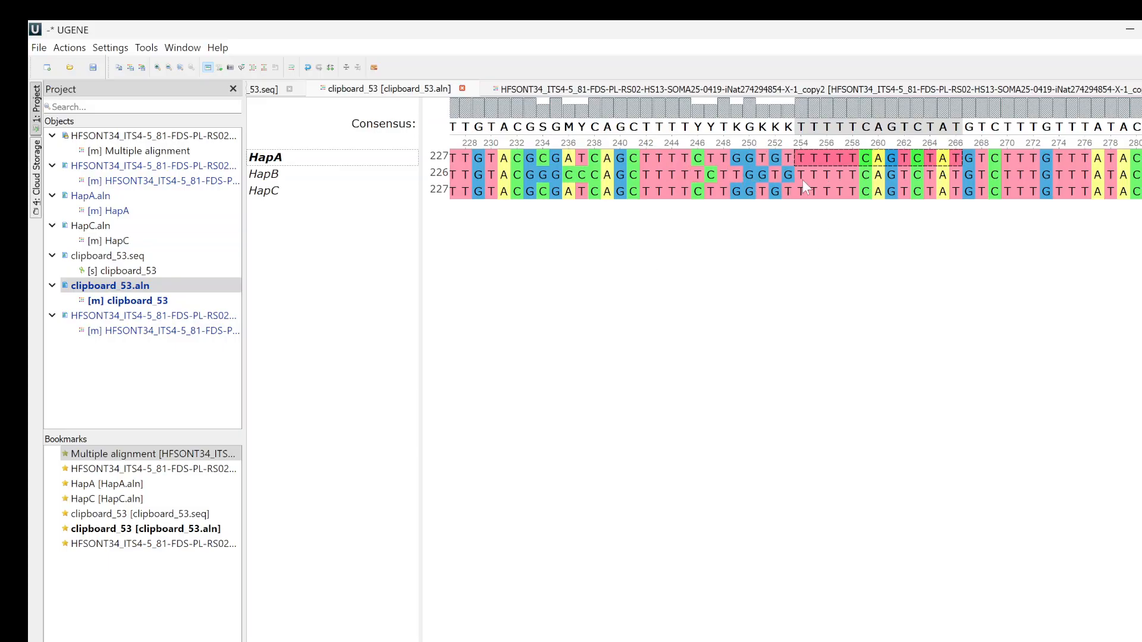
Inspect consensus columns 247, 251, 254 and 249 across HapA, HapB and HapC.
left_click(711, 127)
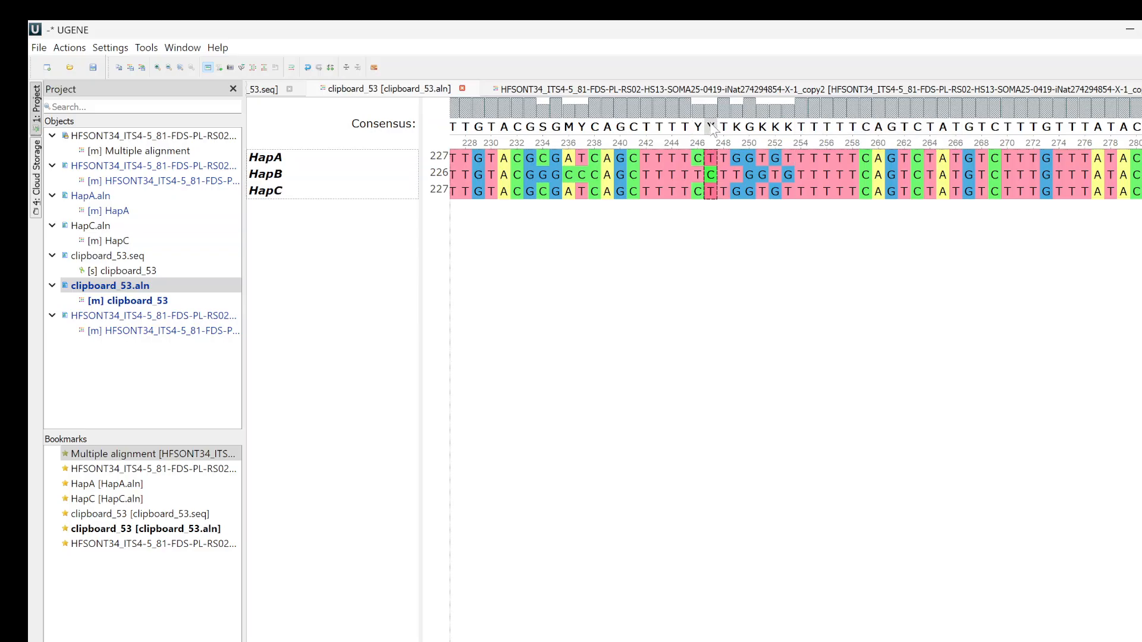
left_click(762, 130)
left_click(801, 129)
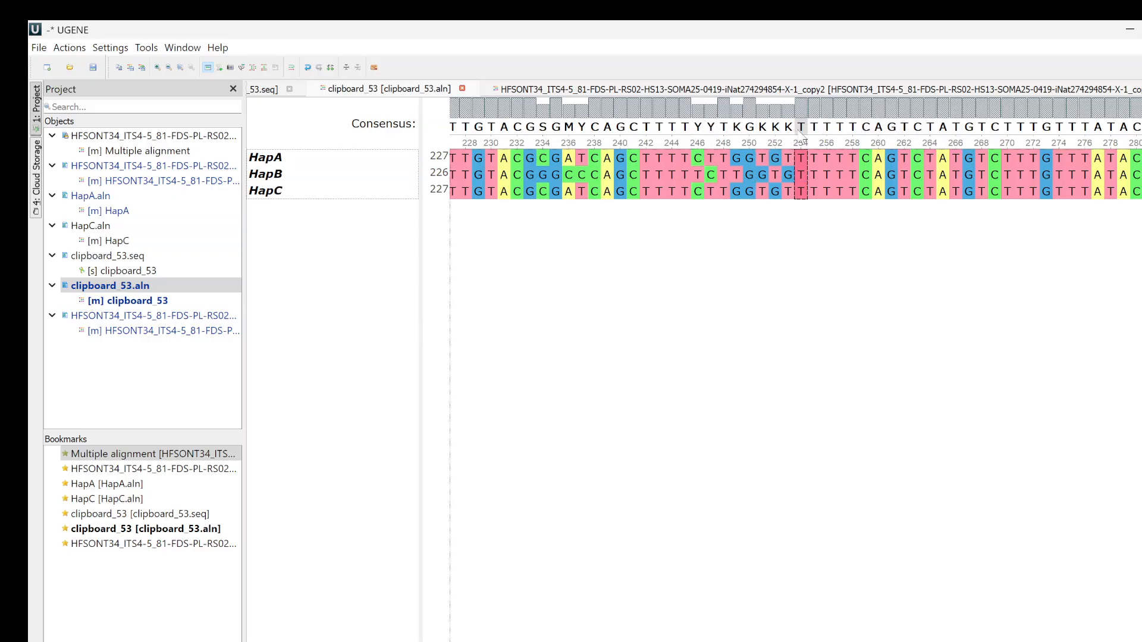
left_click(736, 125)
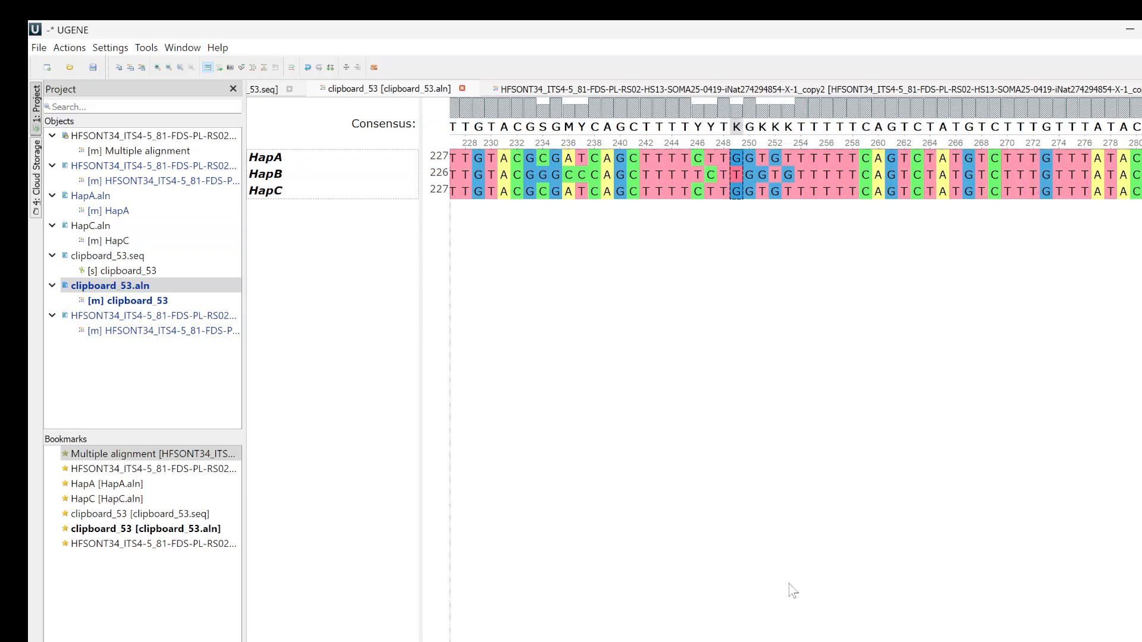